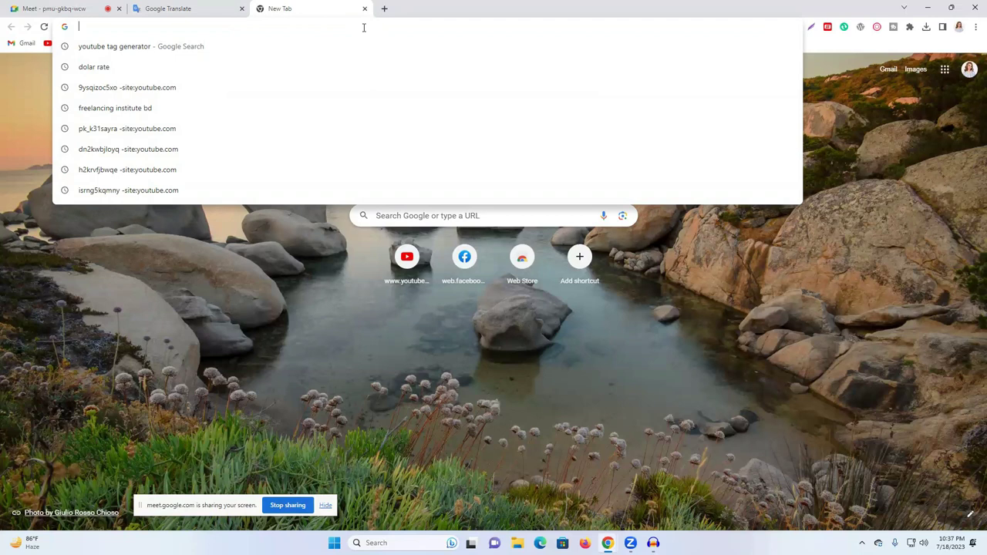
- Admit the waiting participant into the Meet call and go back to the blank new tab
click(50, 9)
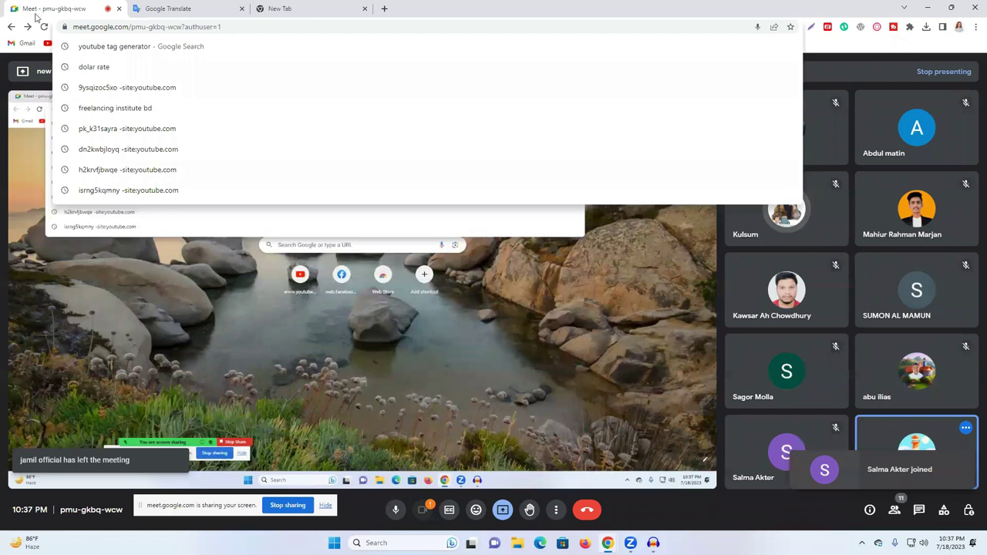
click(916, 471)
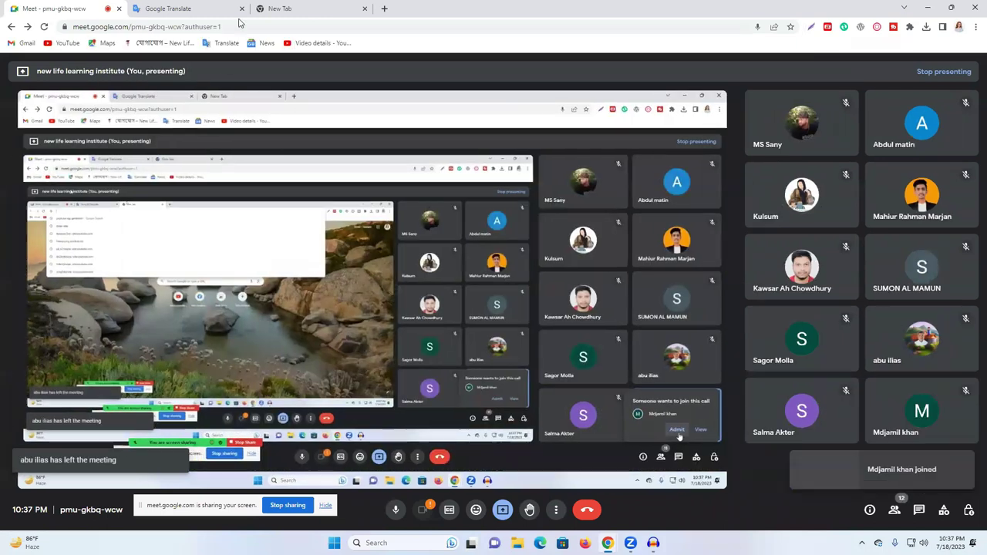
click(284, 6)
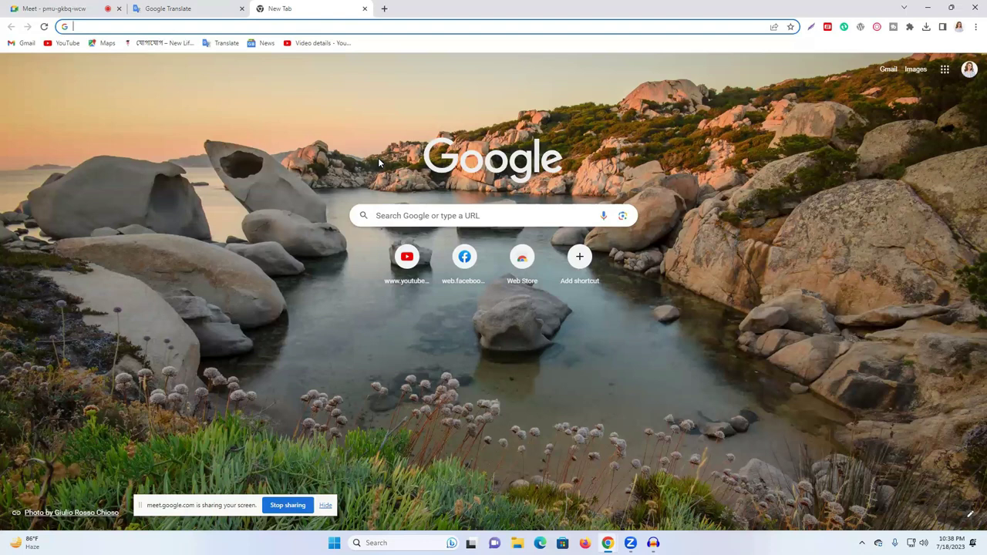
click(98, 7)
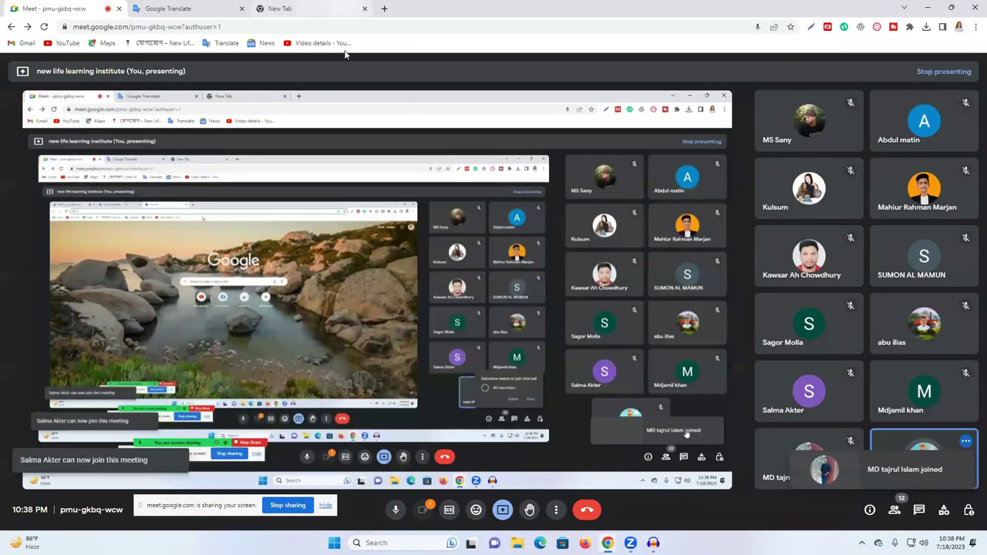
click(348, 7)
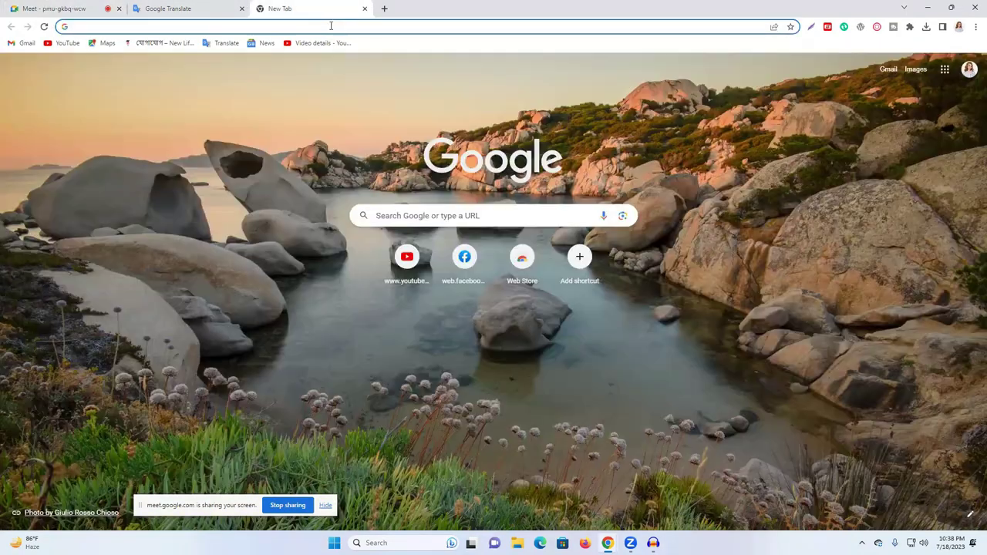
- Search for 'gmail account create', check the help article, then open the Google Account overview page
click(331, 25)
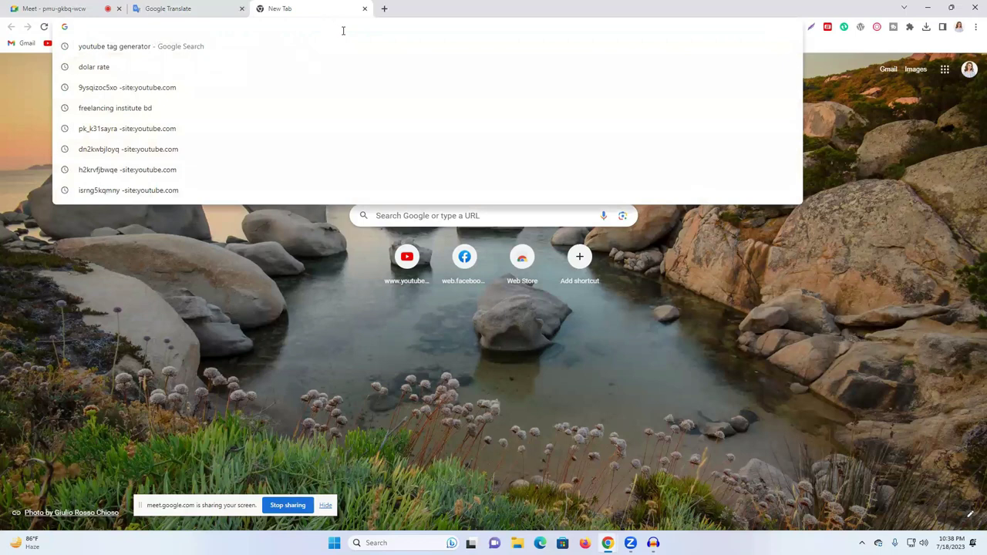
text(gmail)
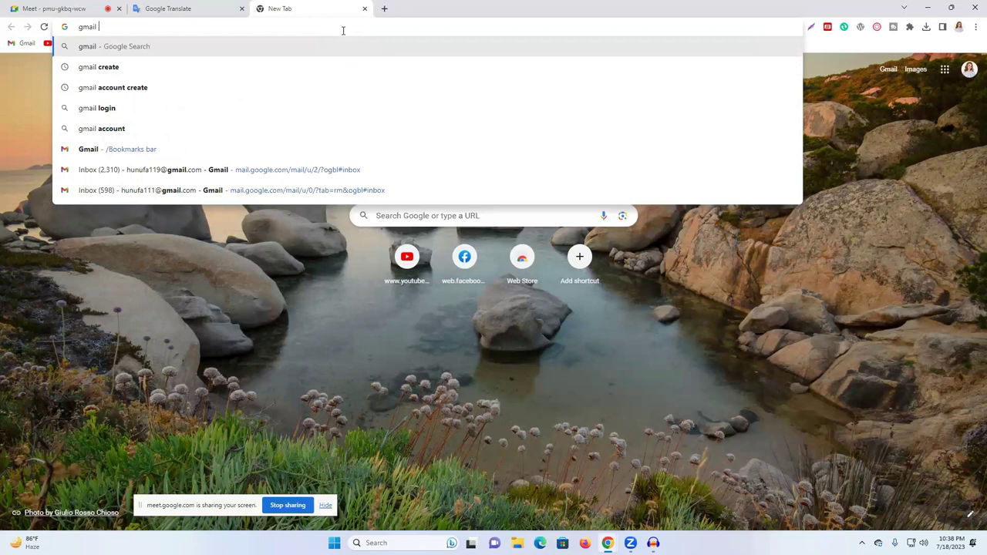
click(211, 91)
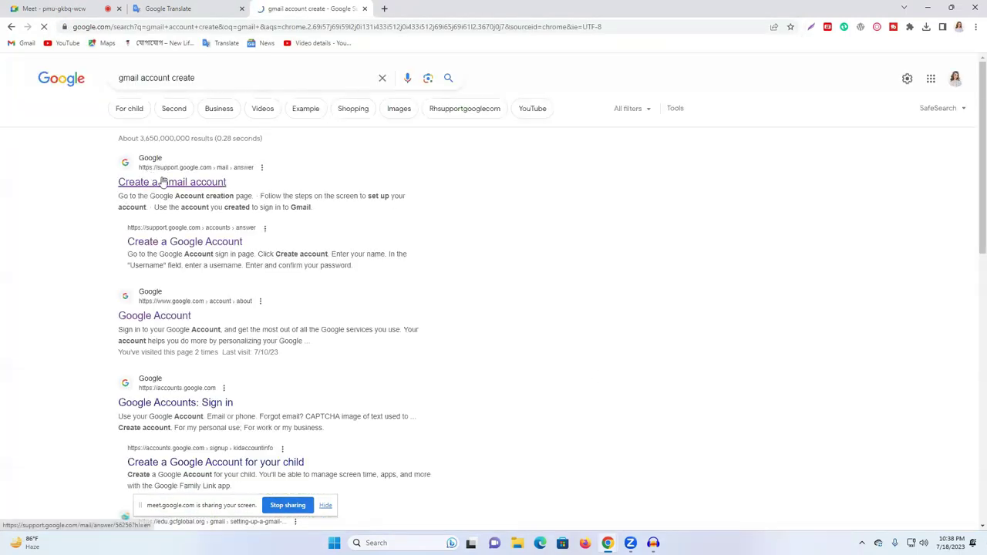
click(245, 183)
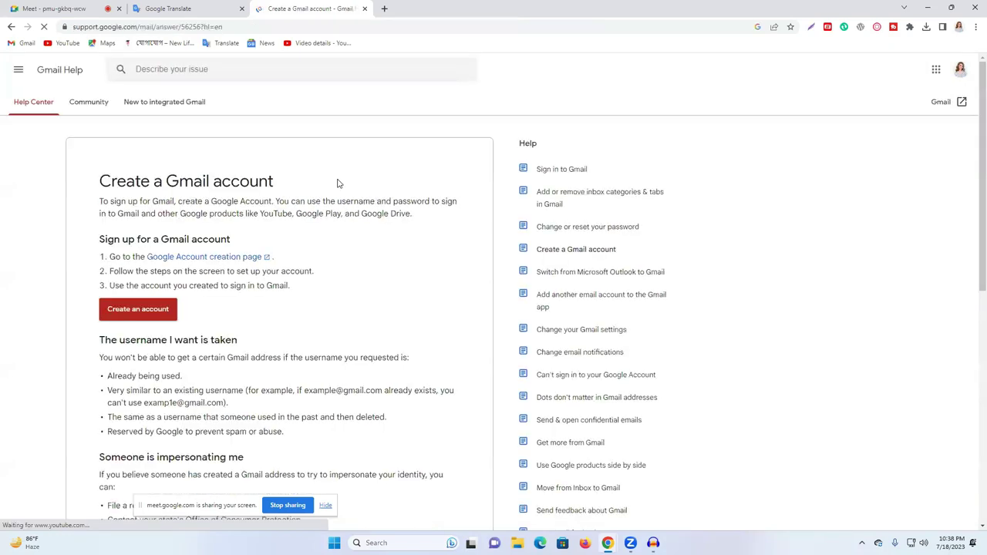
click(11, 26)
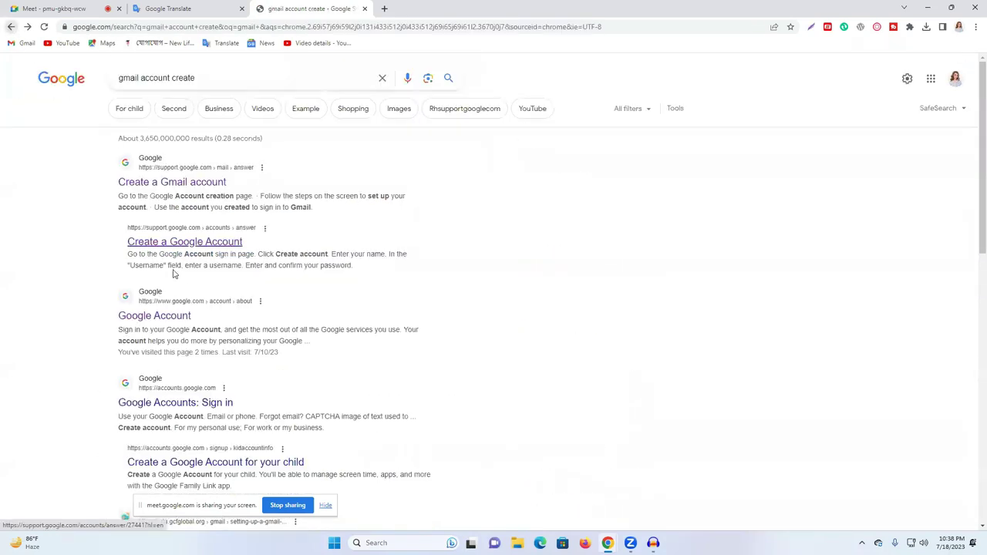
click(160, 315)
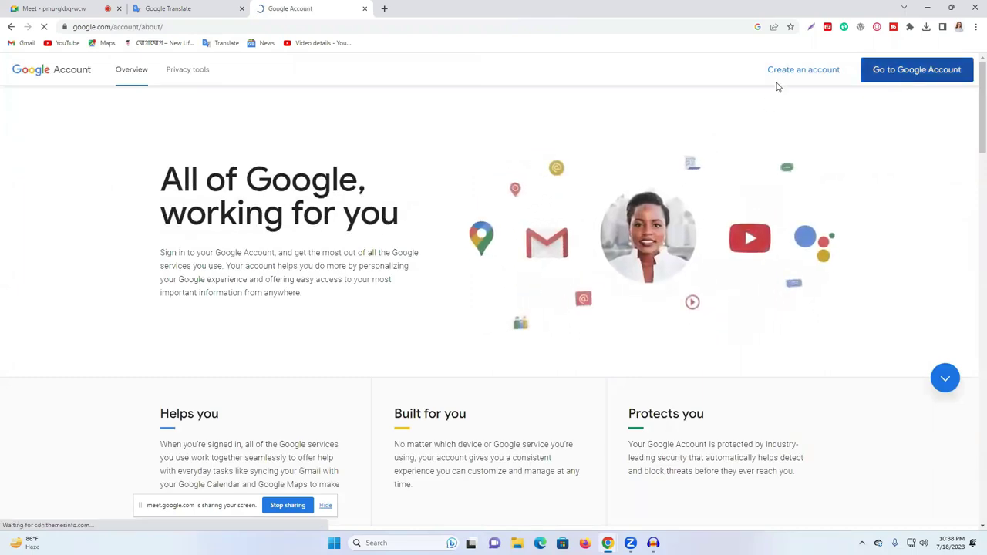
- Start a new Google account and enter the first and last name, moving the surname into Last name
click(814, 71)
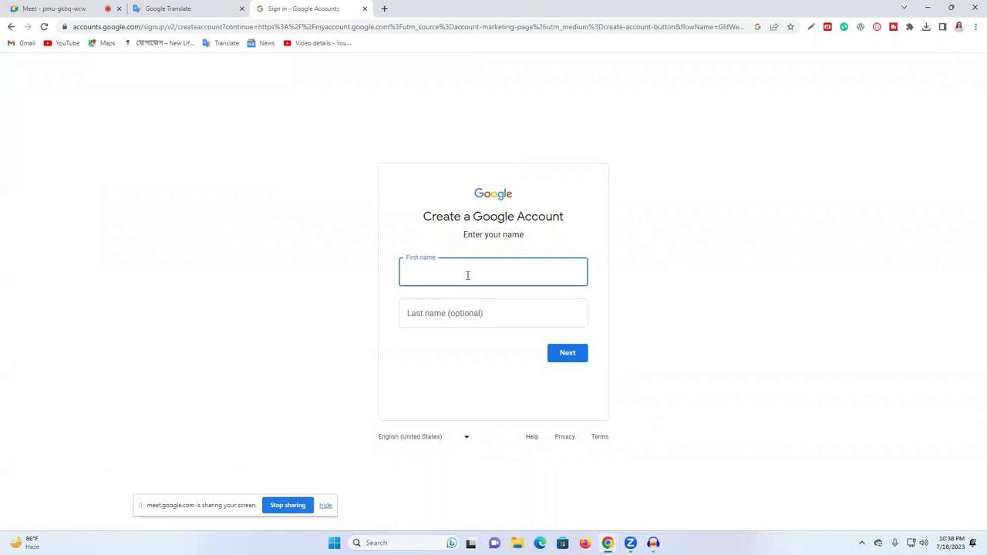
text(Arzu)
key(BackSpace)
key(BackSpace)
key(BackSpace)
key(BackSpace)
double_click(434, 273)
key(ctrl+c)
right_click(434, 276)
click(466, 304)
click(432, 311)
key(ctrl+v)
click(566, 353)
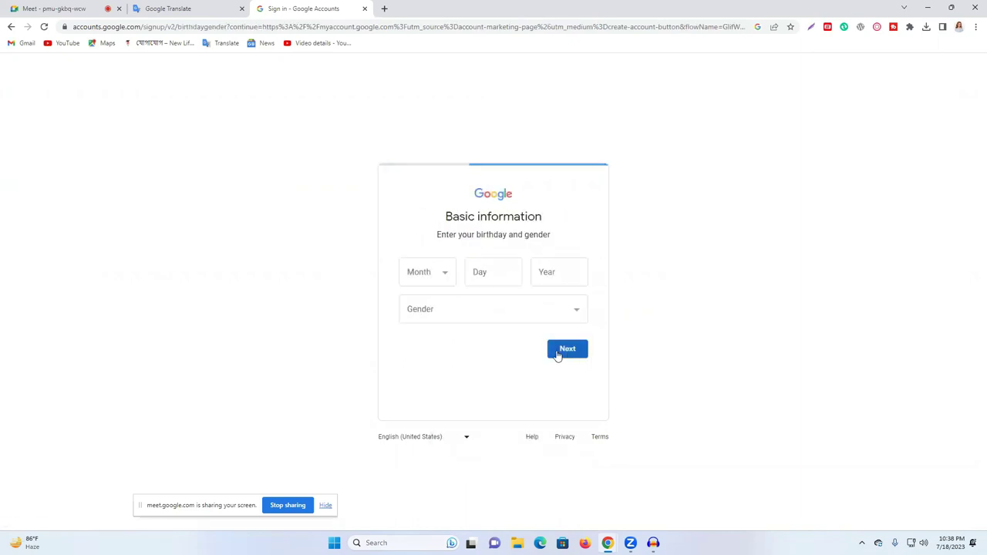
- Set the birthday to December 1, 1999 and the gender to Male, then continue
click(436, 279)
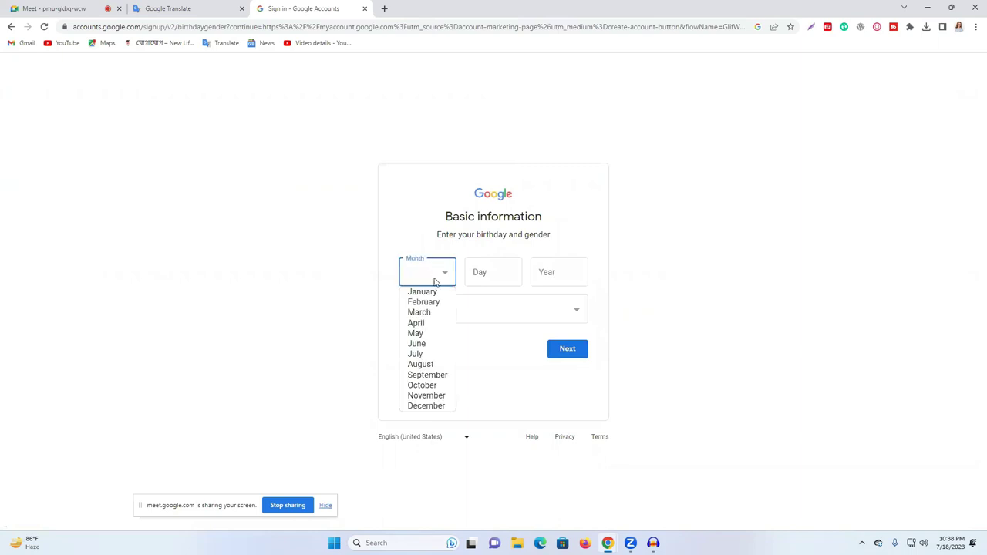
click(429, 405)
click(480, 271)
text(1)
click(559, 267)
text(1999)
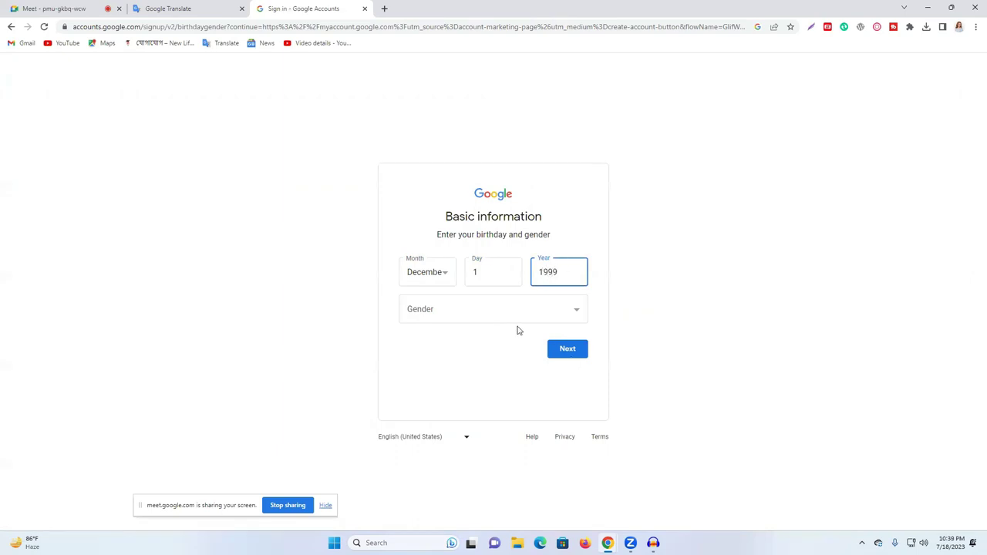
click(510, 315)
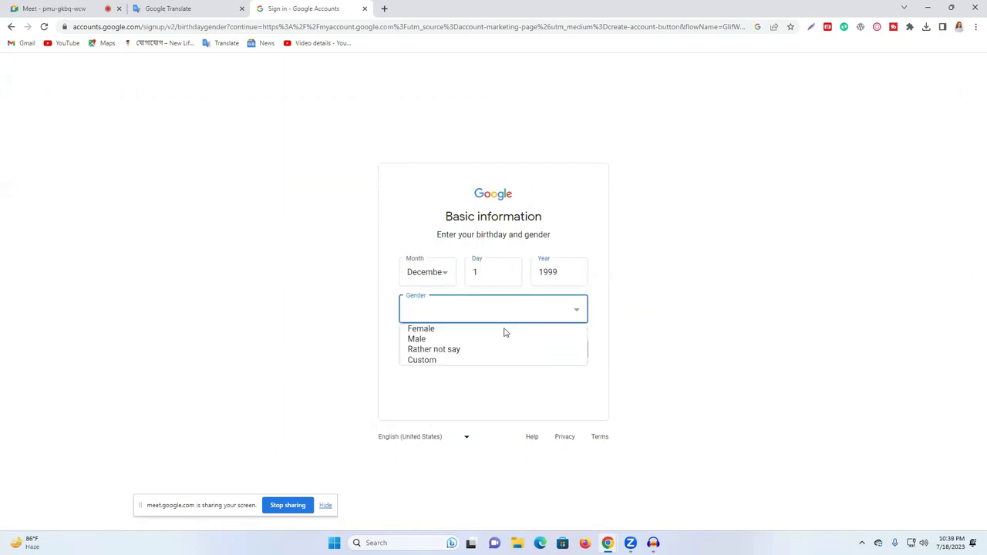
click(442, 341)
click(578, 348)
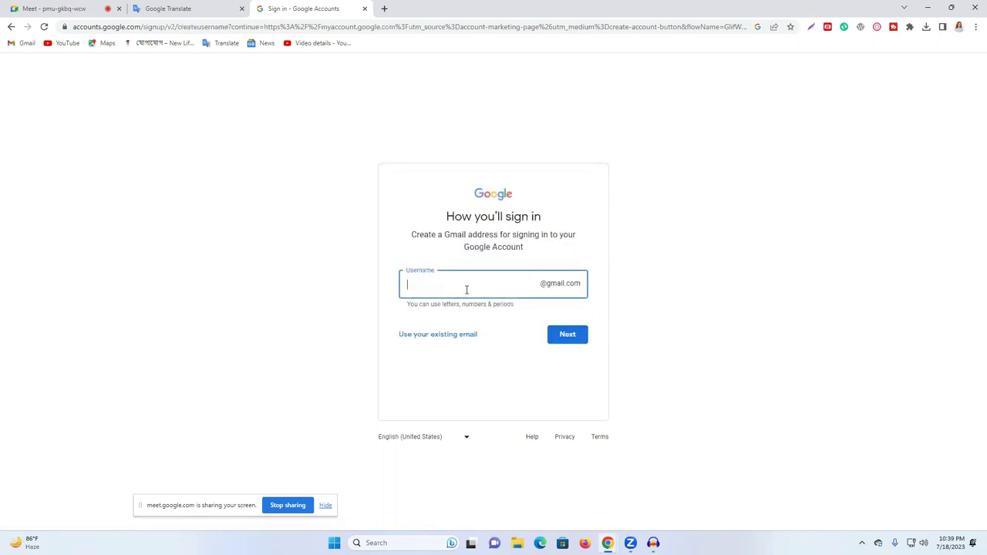
- Submit the username, then enter a password and its confirmation, which triggers a mismatch warning
click(579, 342)
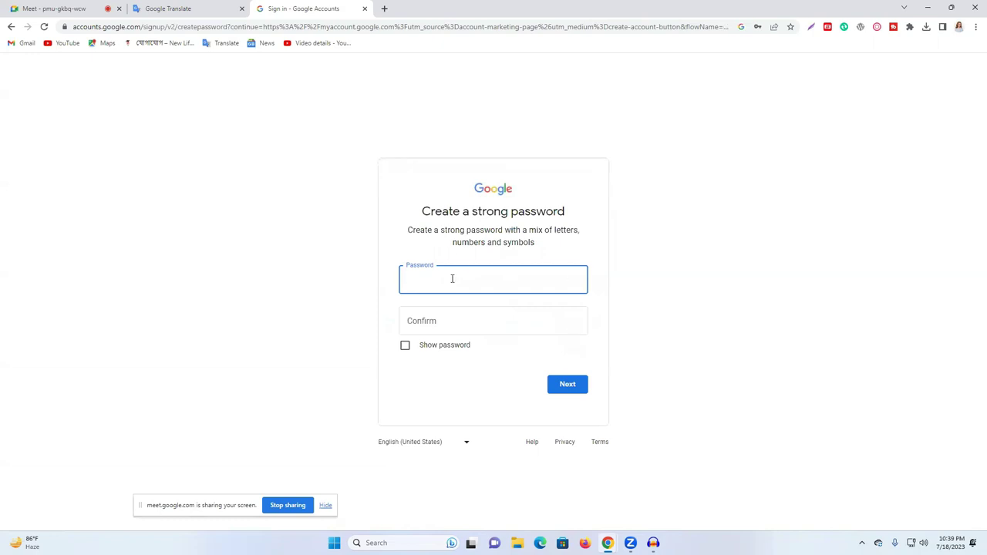
click(452, 278)
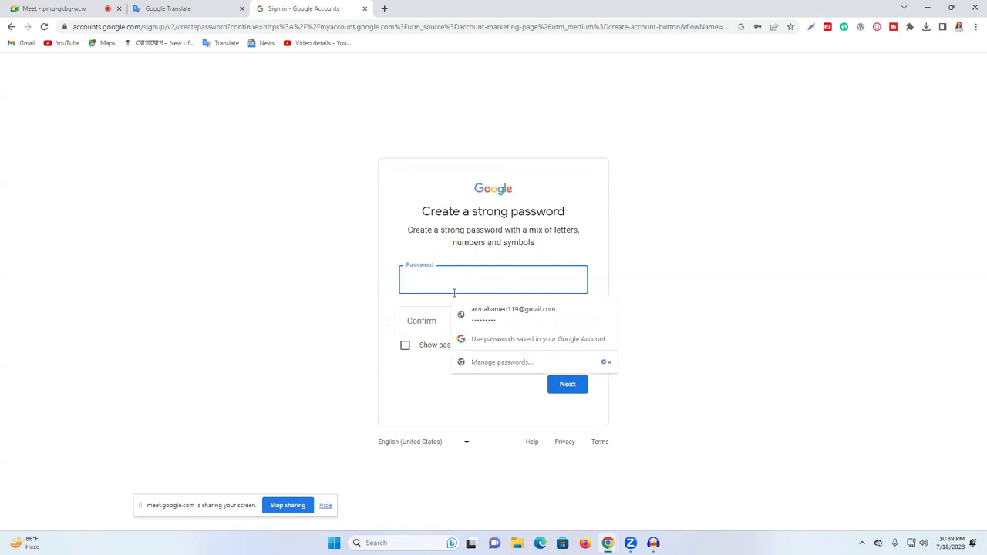
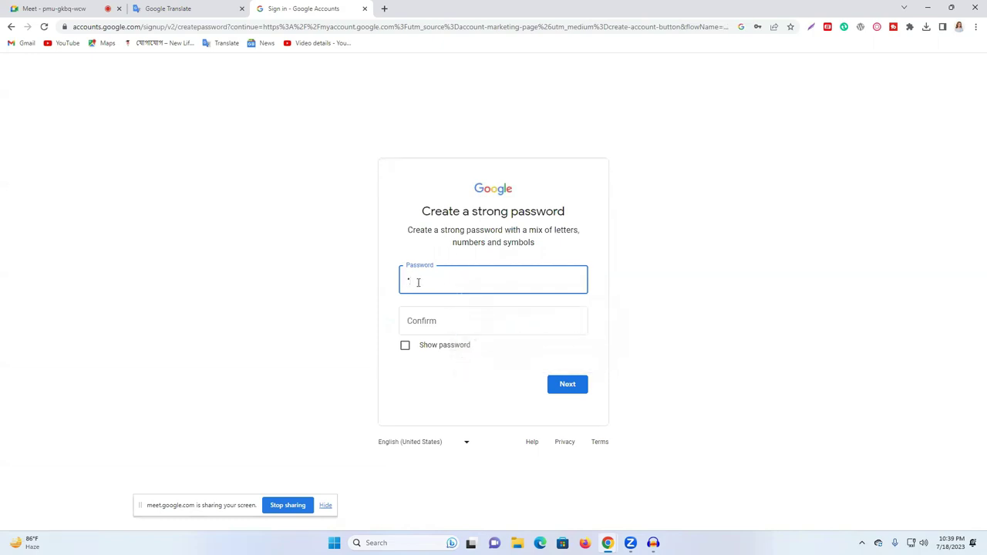
click(441, 318)
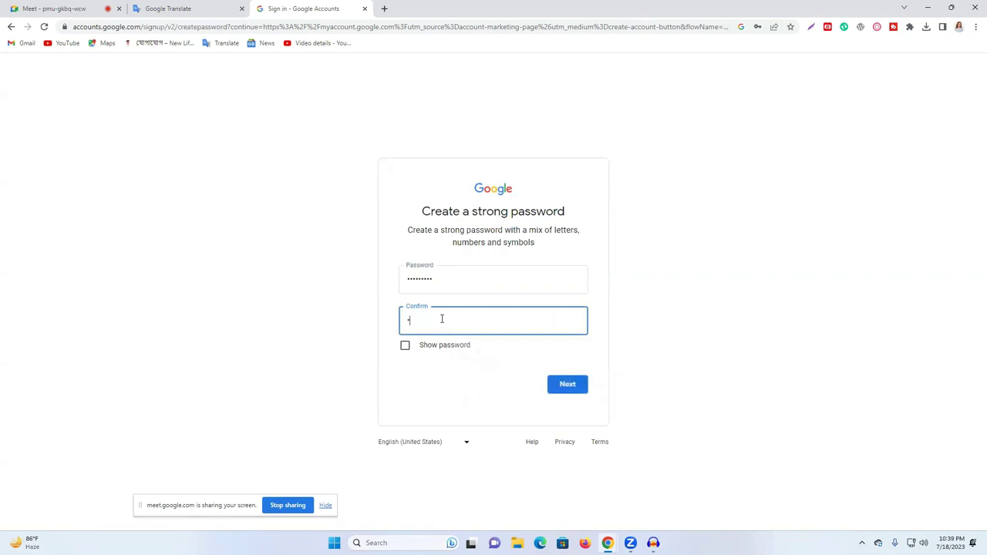
click(566, 386)
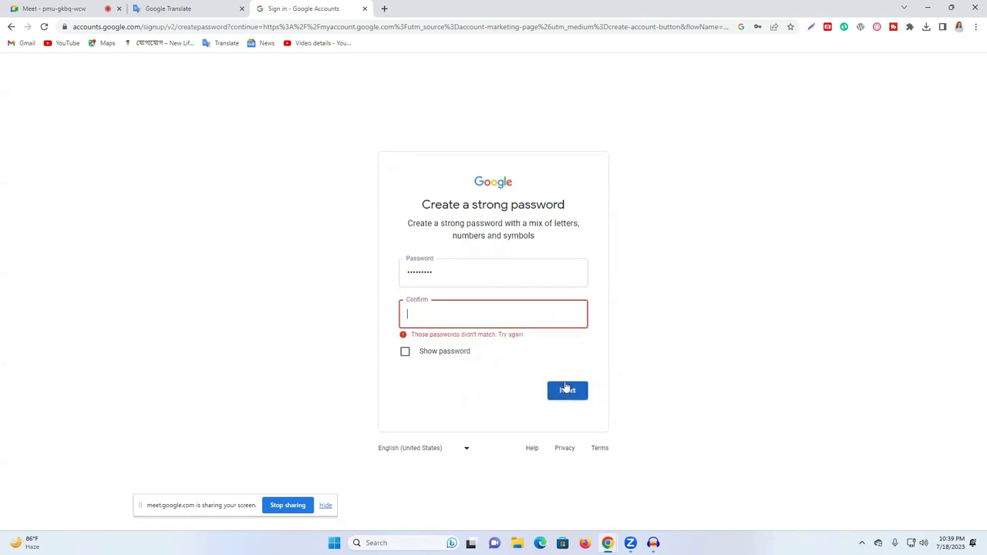
click(451, 319)
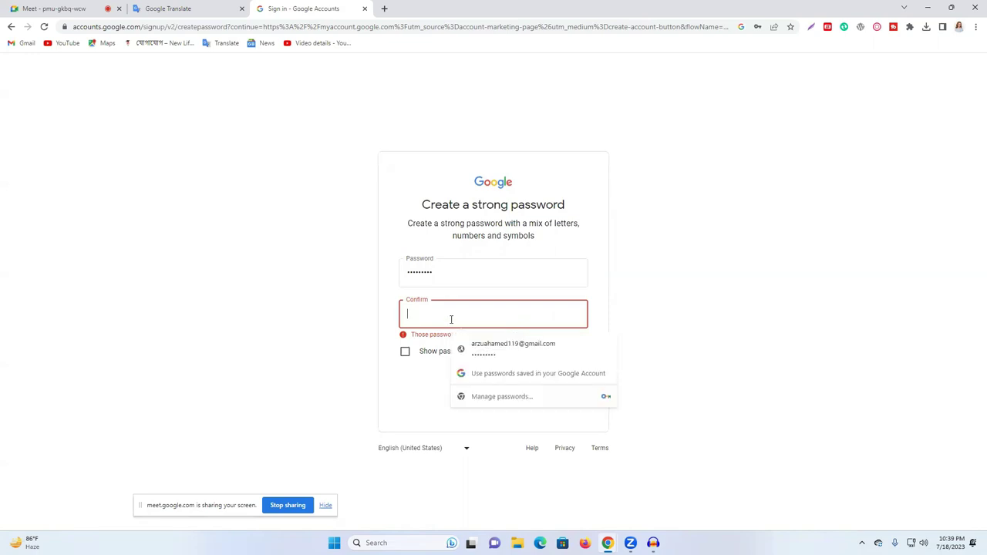
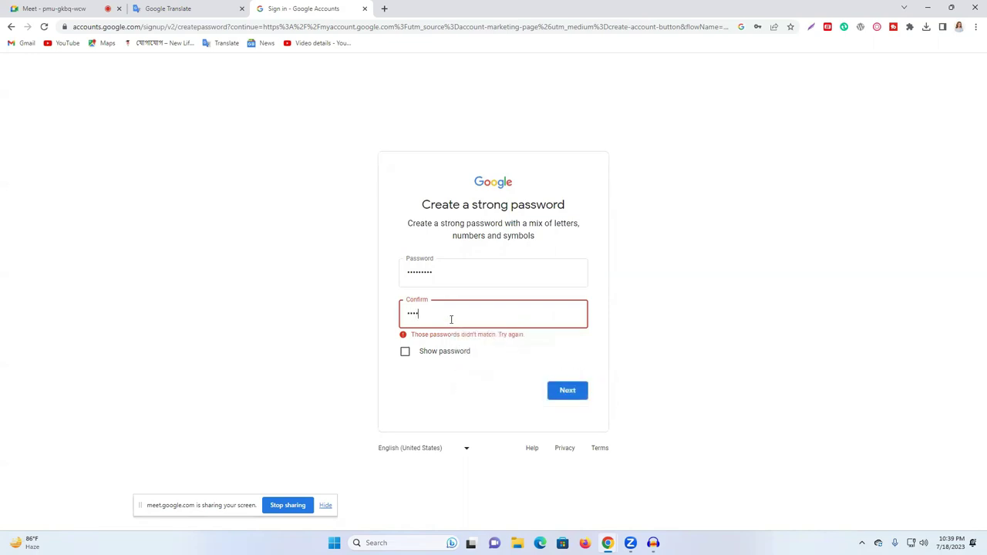
click(454, 352)
click(569, 390)
- Replace the password with a new one, confirm it identically, and continue to phone verification
click(445, 273)
double_click(445, 273)
click(406, 353)
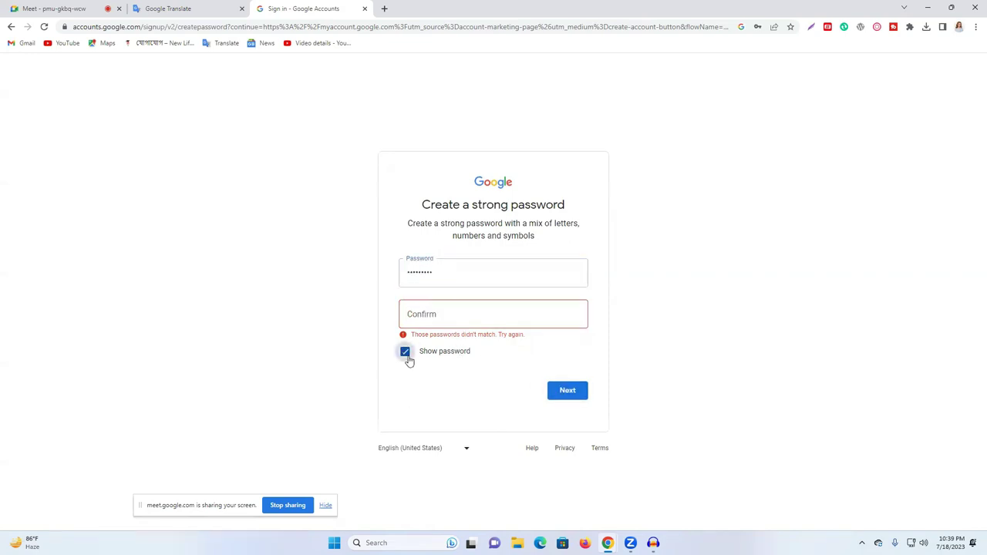
double_click(426, 279)
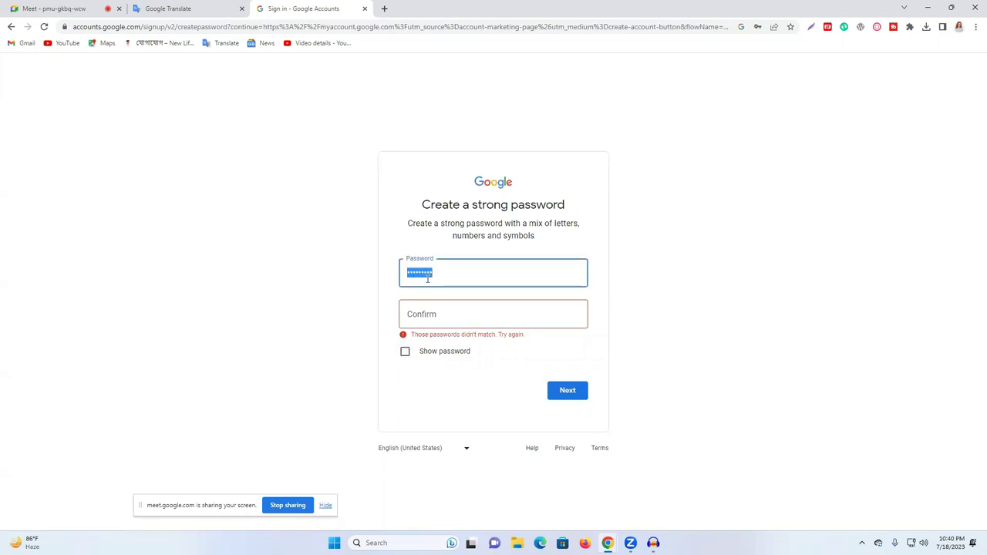
key(BackSpace)
click(429, 308)
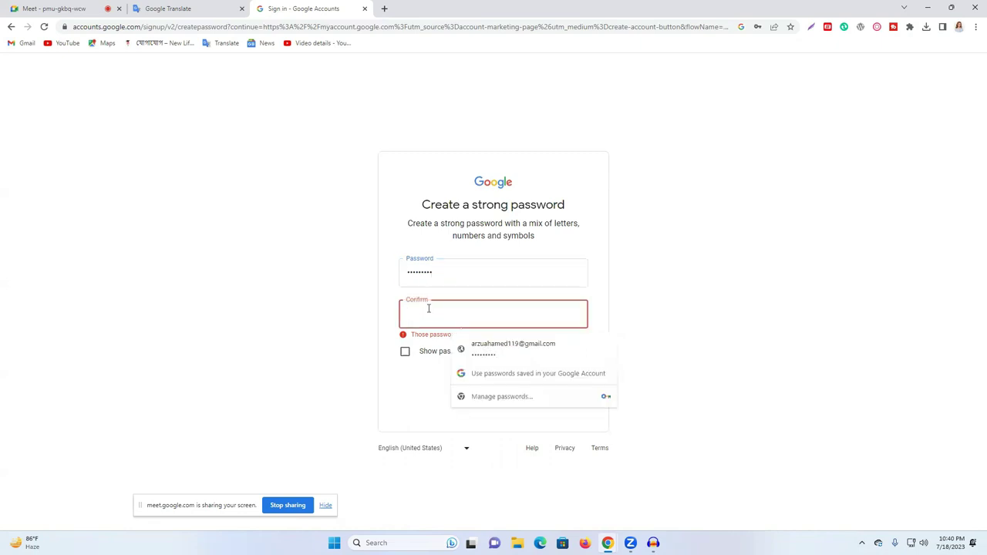
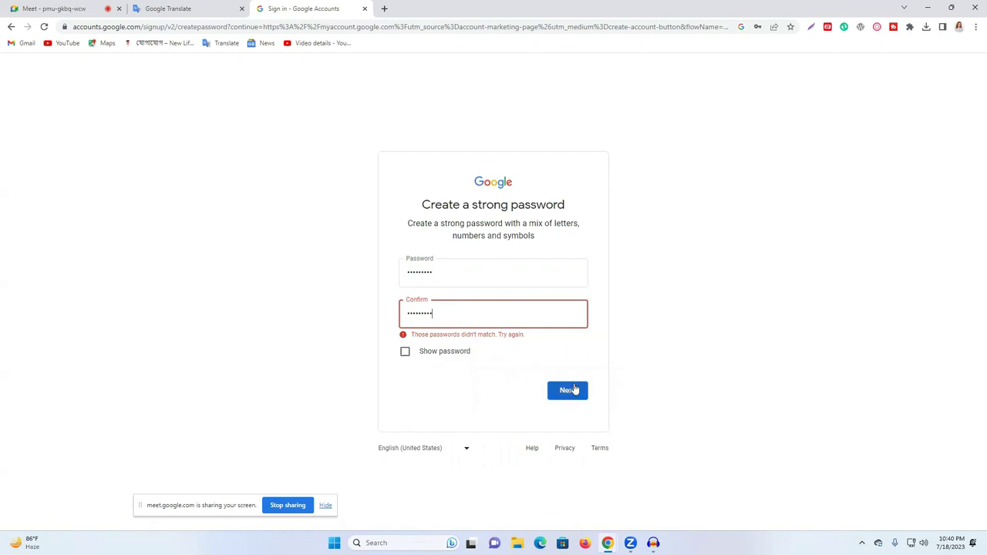
click(573, 390)
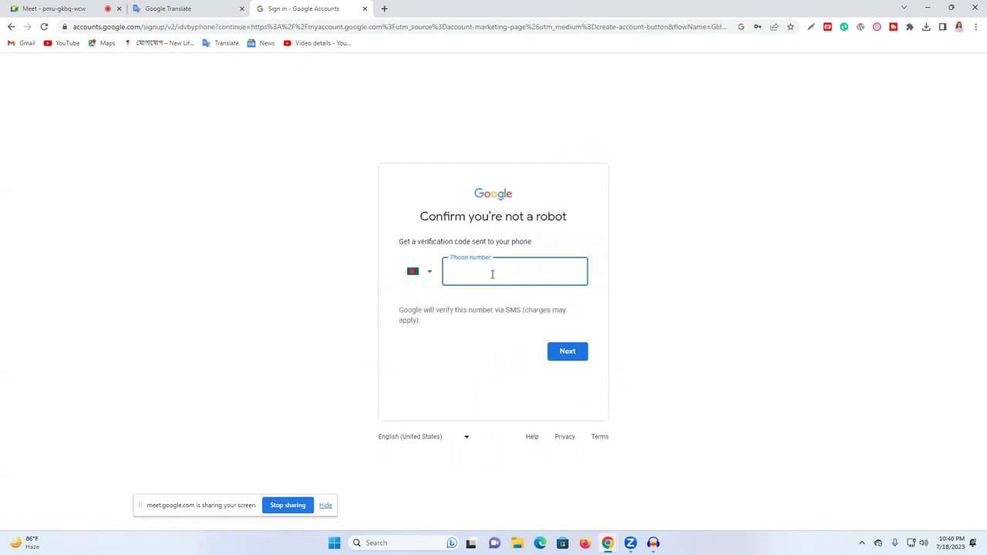
- Admit the person waiting in the Meet call and return to the sign-up tab
click(77, 8)
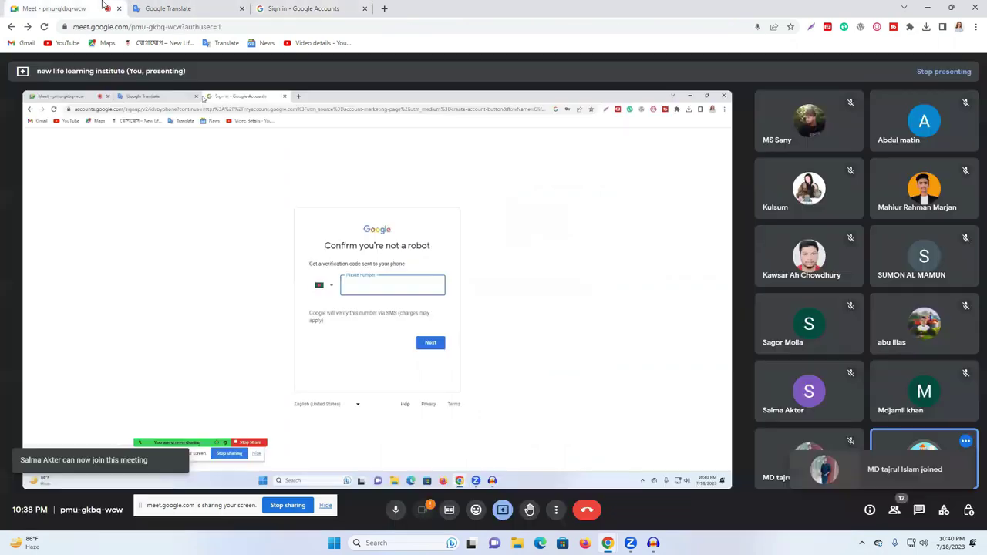
click(919, 472)
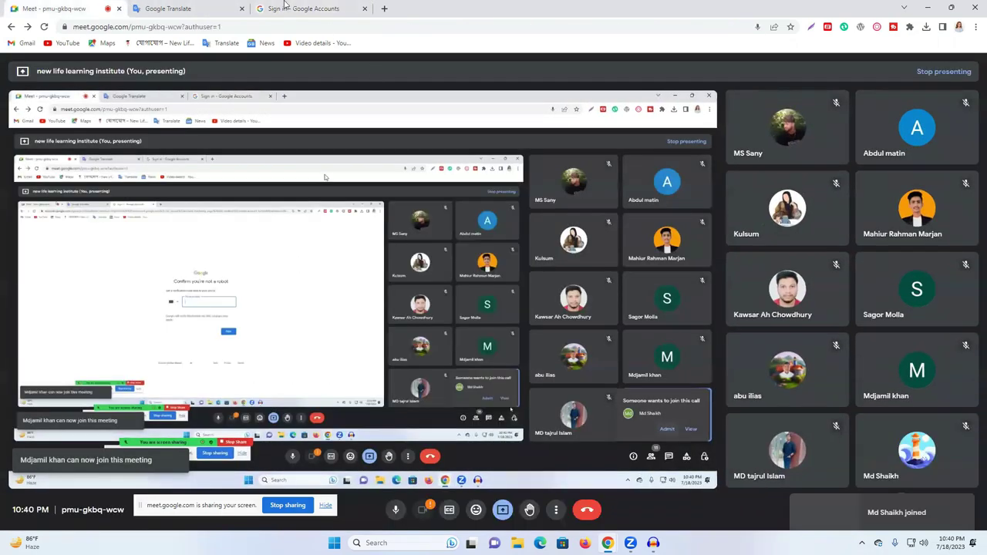
click(303, 8)
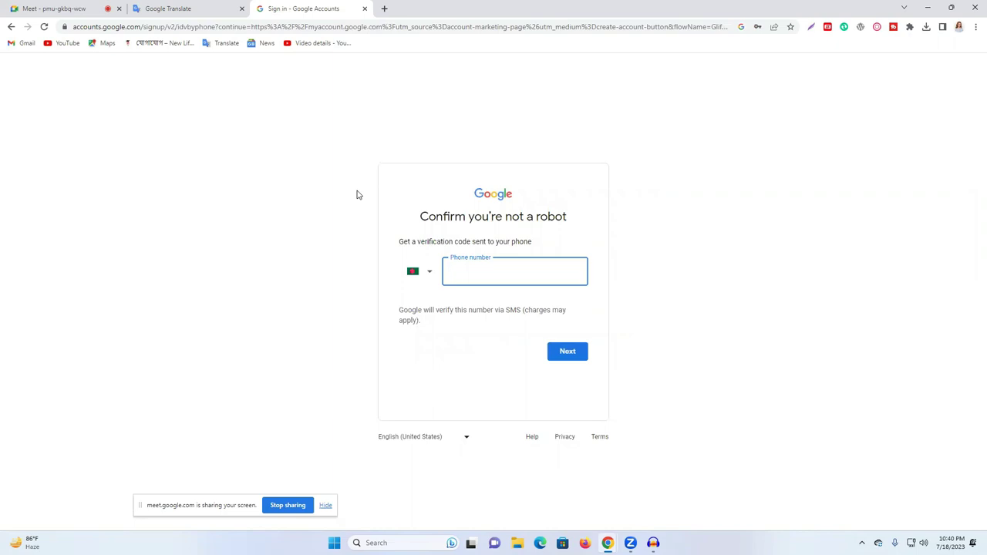
- Enter the phone number and submit the texted six-digit verification code
key(Return)
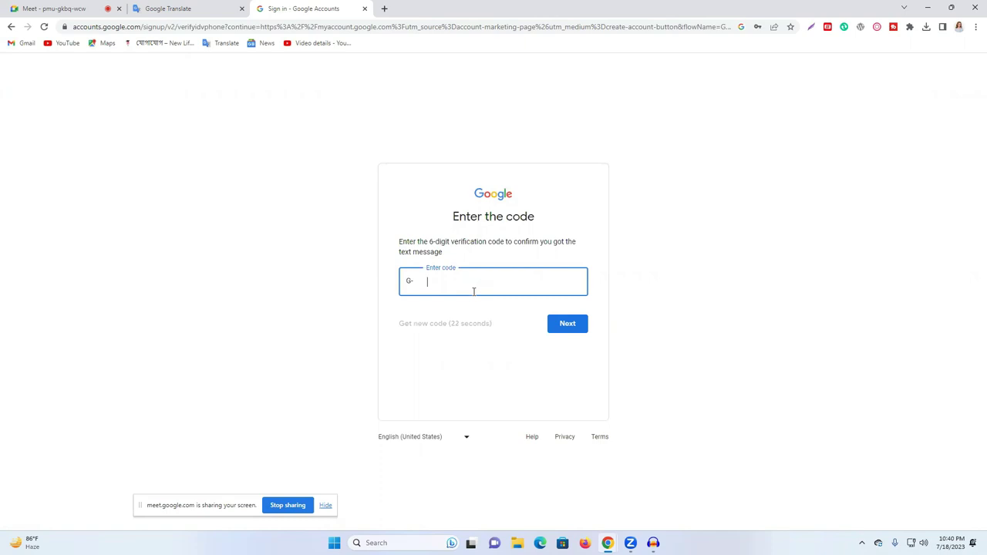
click(581, 335)
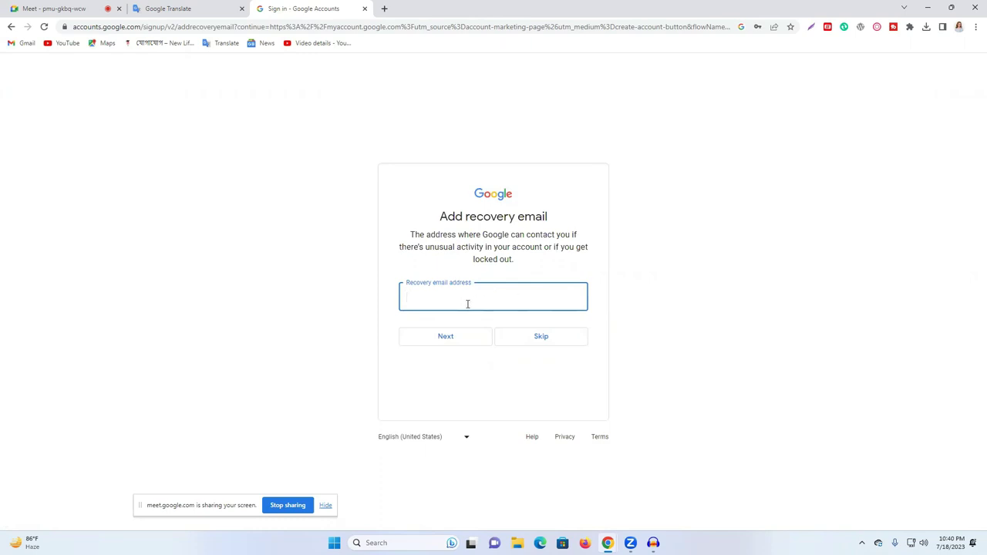
- Copy another signed-in account's email address and paste it as the recovery email
click(384, 8)
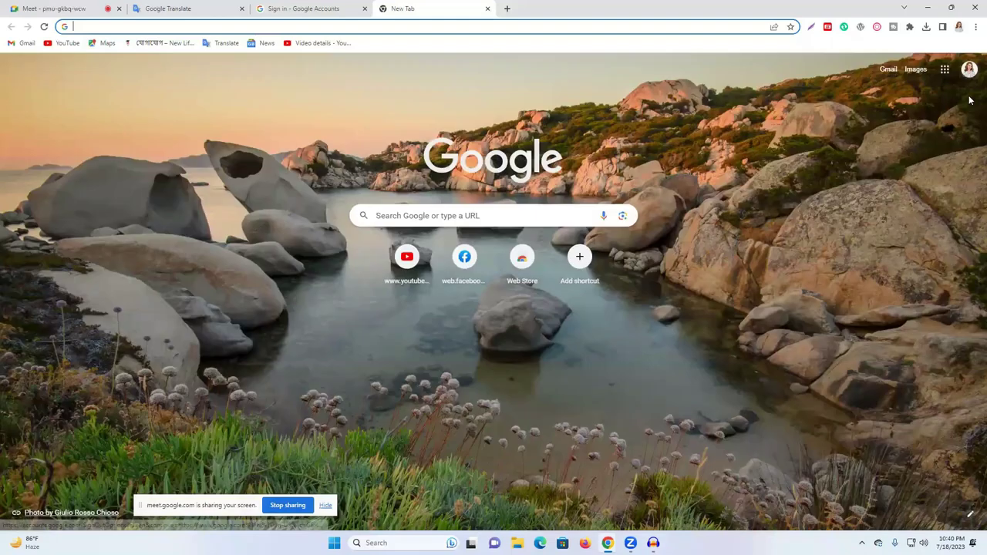
click(965, 75)
click(969, 69)
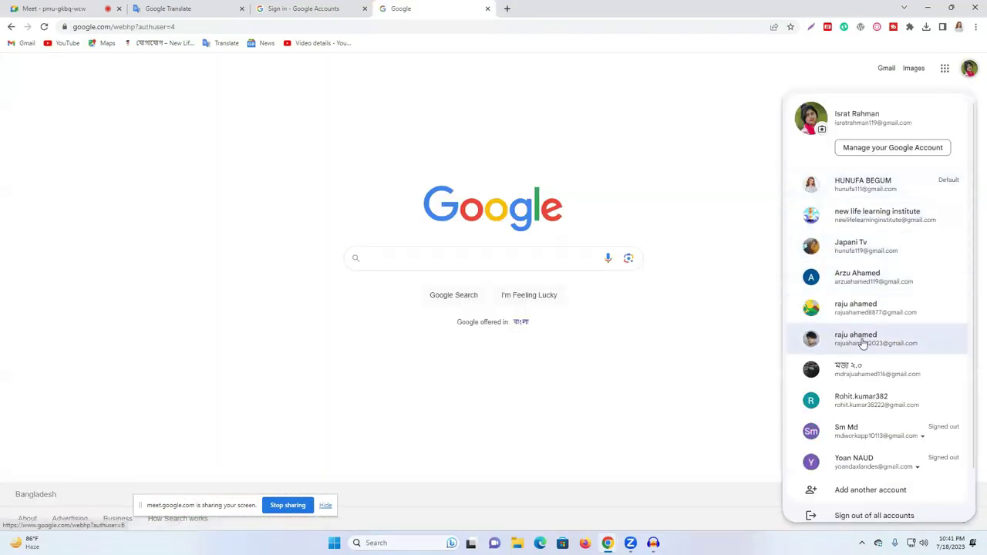
click(874, 310)
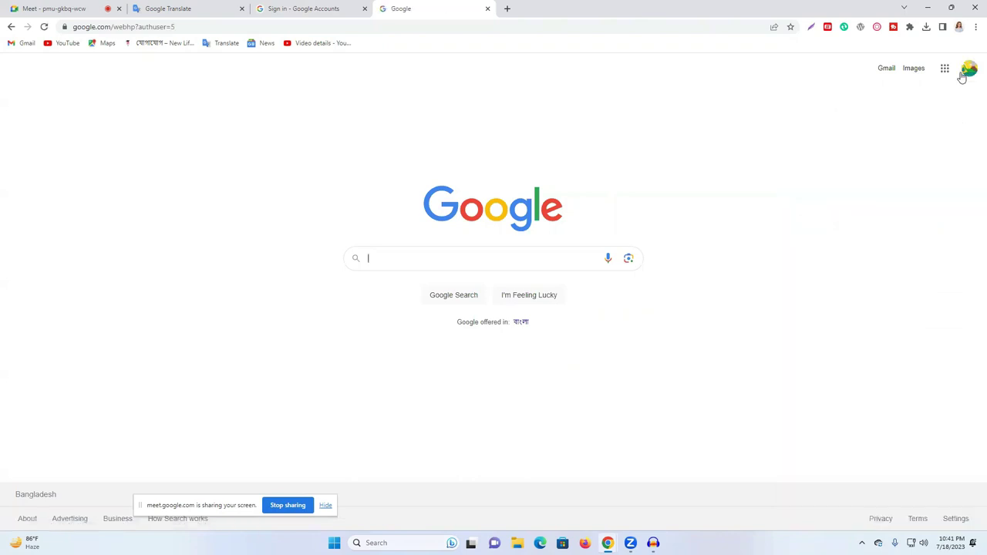
click(967, 70)
triple_click(878, 123)
key(ctrl+c)
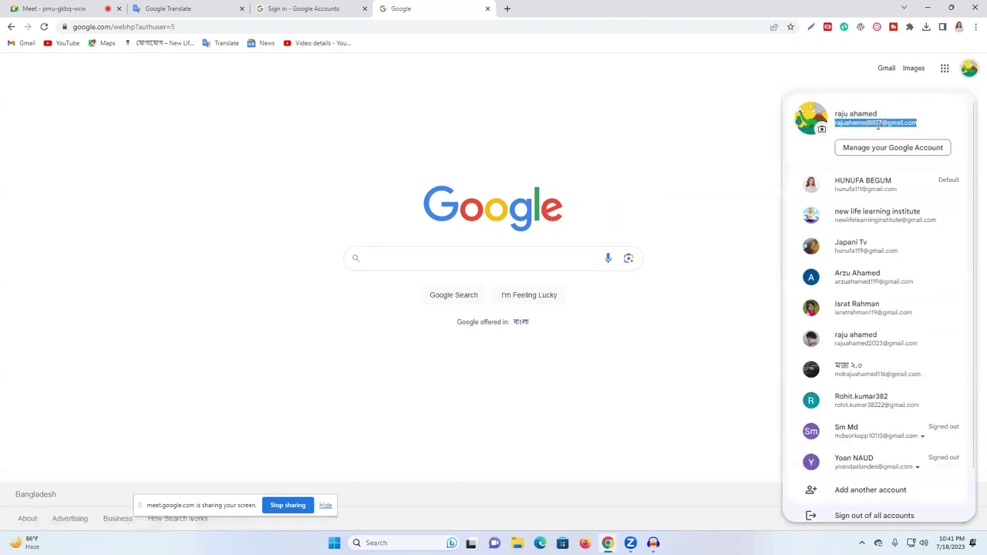
click(329, 8)
key(ctrl+v)
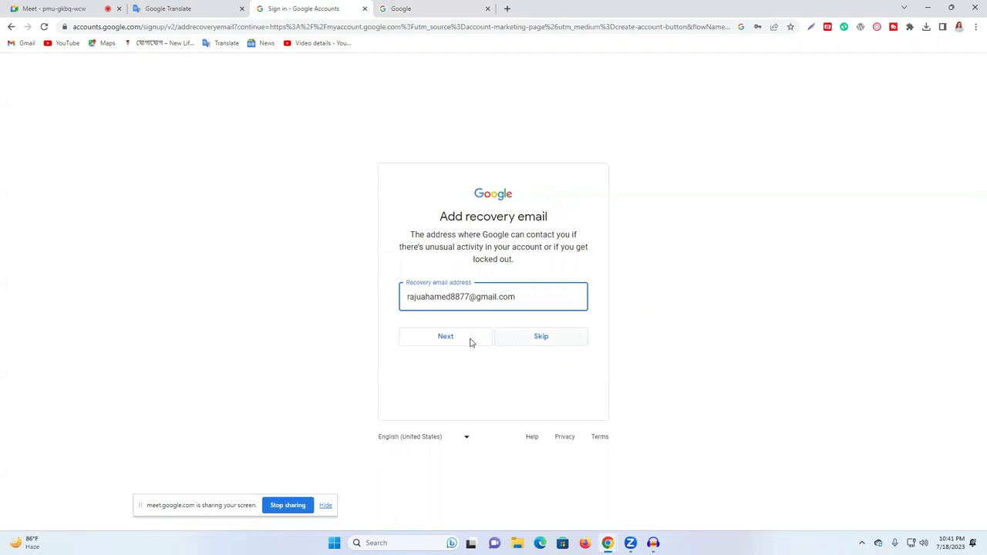
- Confirm the recovery email, skip the phone extras, and accept the Privacy and Terms
click(448, 337)
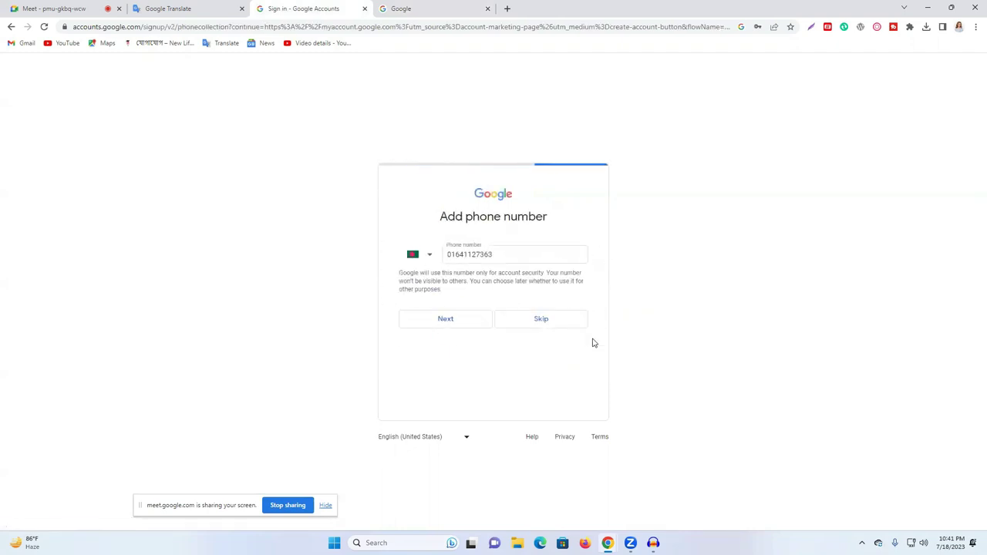
click(463, 330)
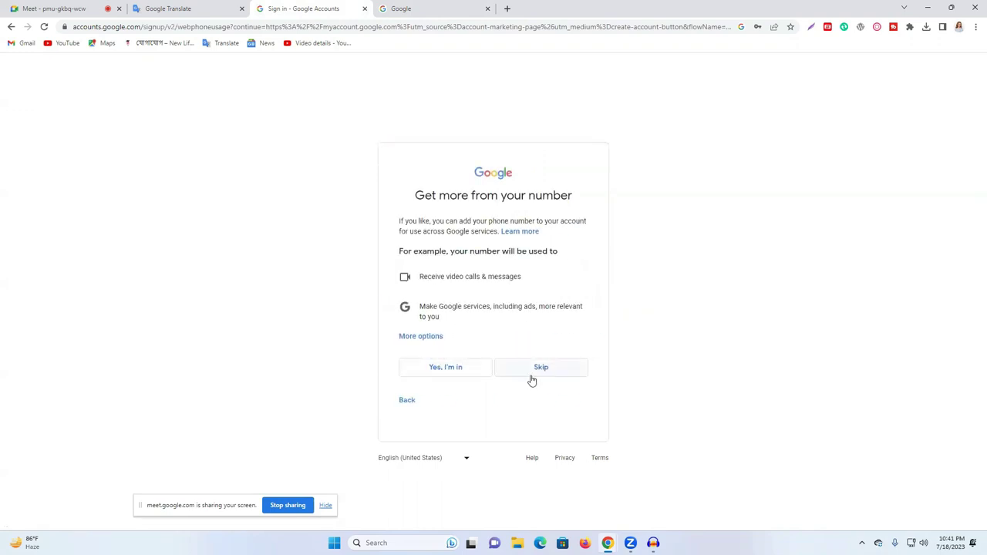
click(546, 373)
click(559, 332)
scroll(620, 342, down, 5)
click(569, 459)
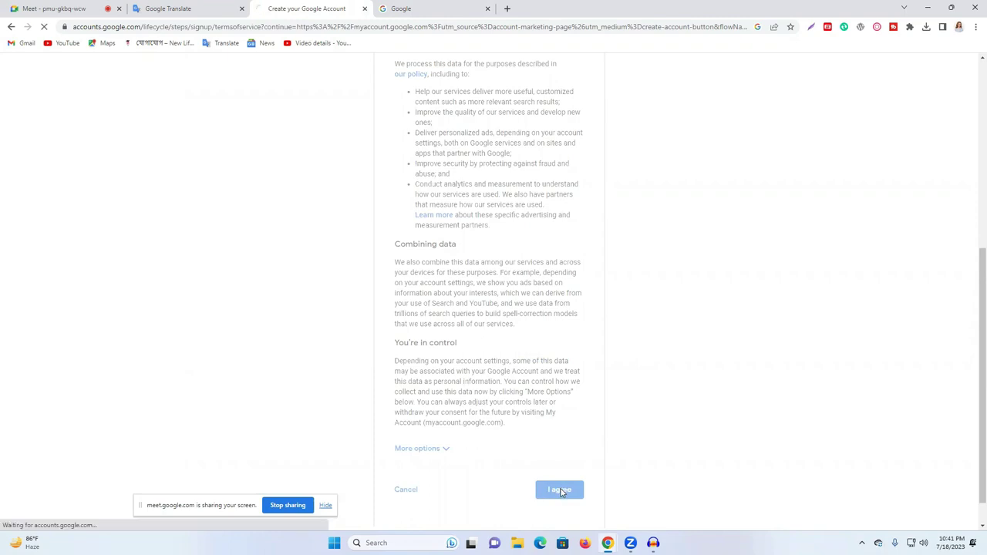
click(486, 9)
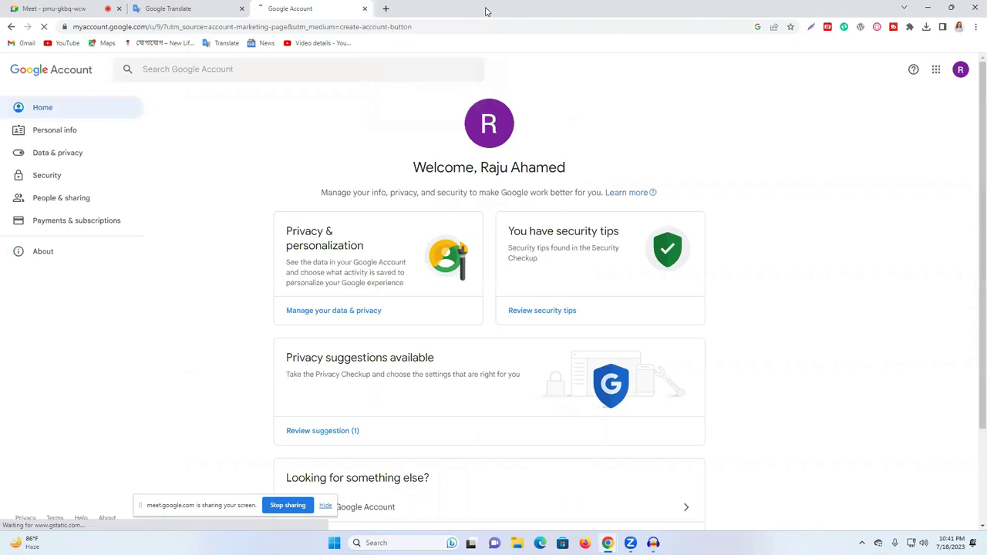
- Open the new account's profile picture settings and choose Upload from computer
click(955, 74)
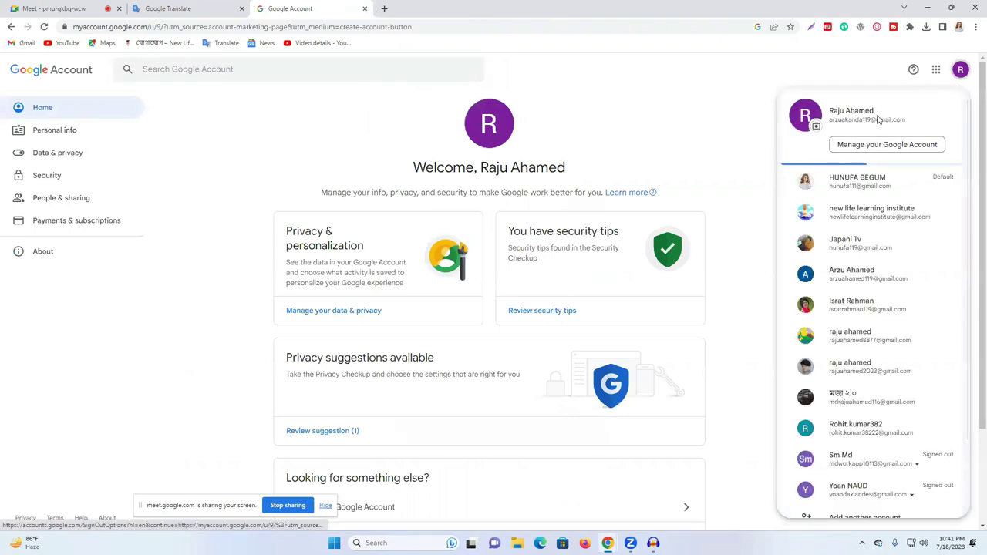
click(815, 126)
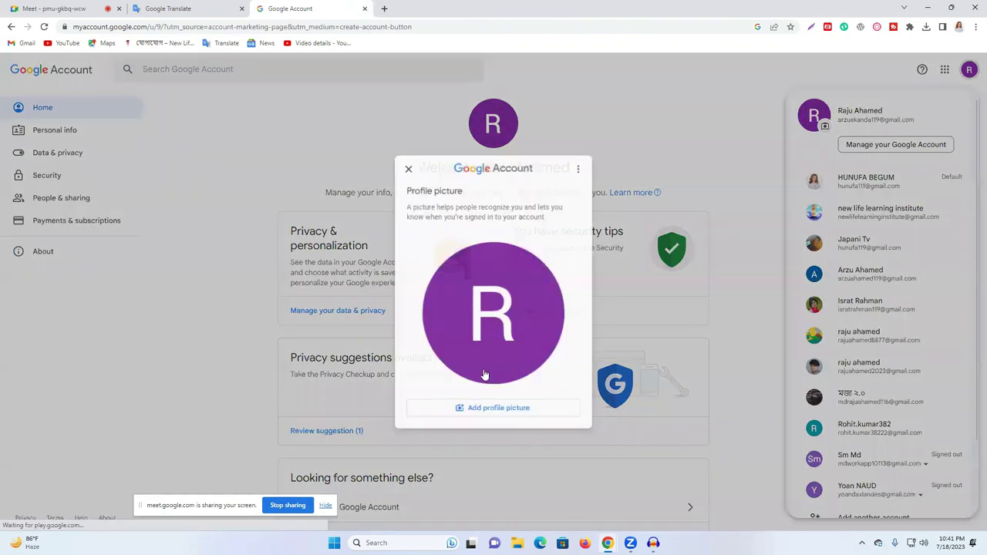
click(475, 409)
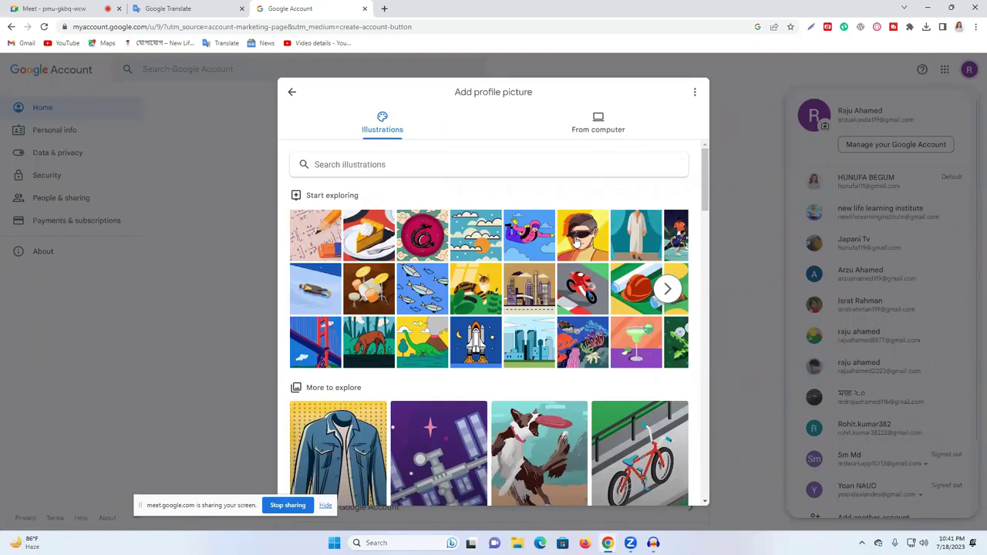
click(599, 125)
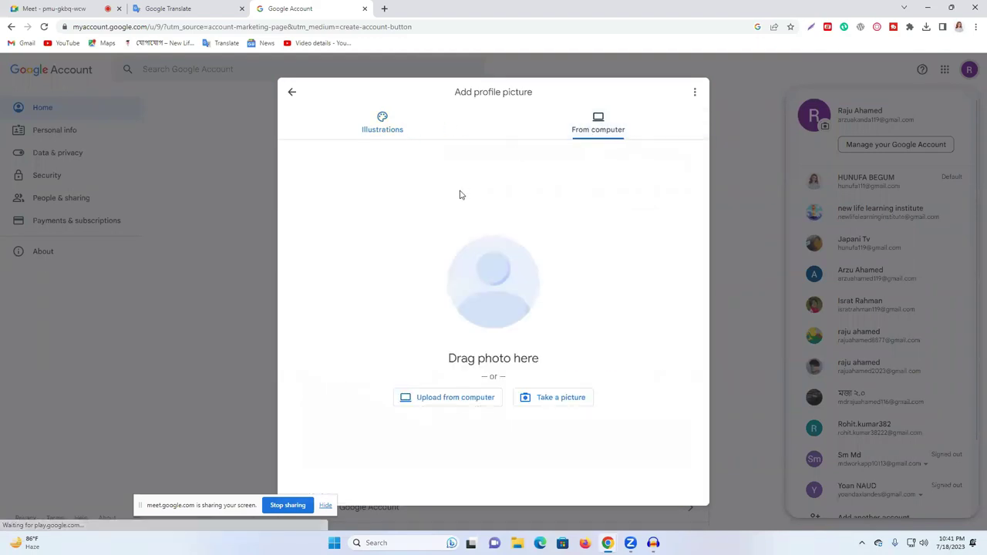
click(478, 397)
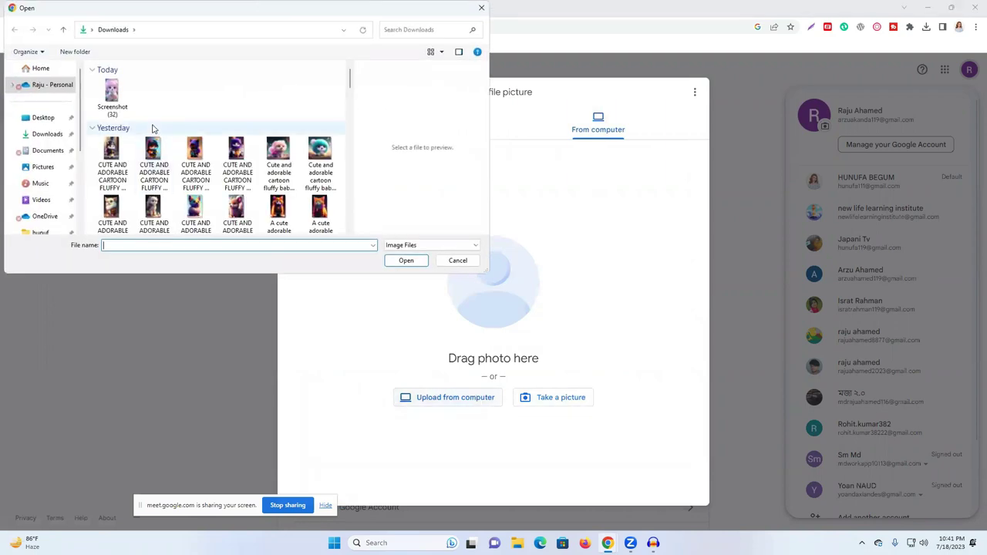
- Browse the Downloads images, cancel the Open dialog, and open the Facebook profile in a new tab
scroll(154, 138, down, 5)
scroll(170, 155, down, 10)
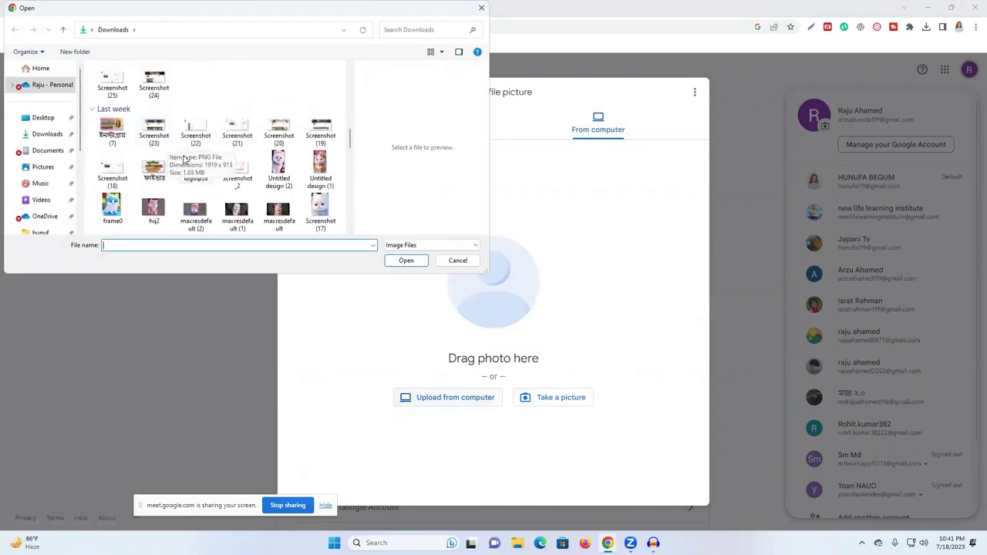
scroll(191, 166, down, 10)
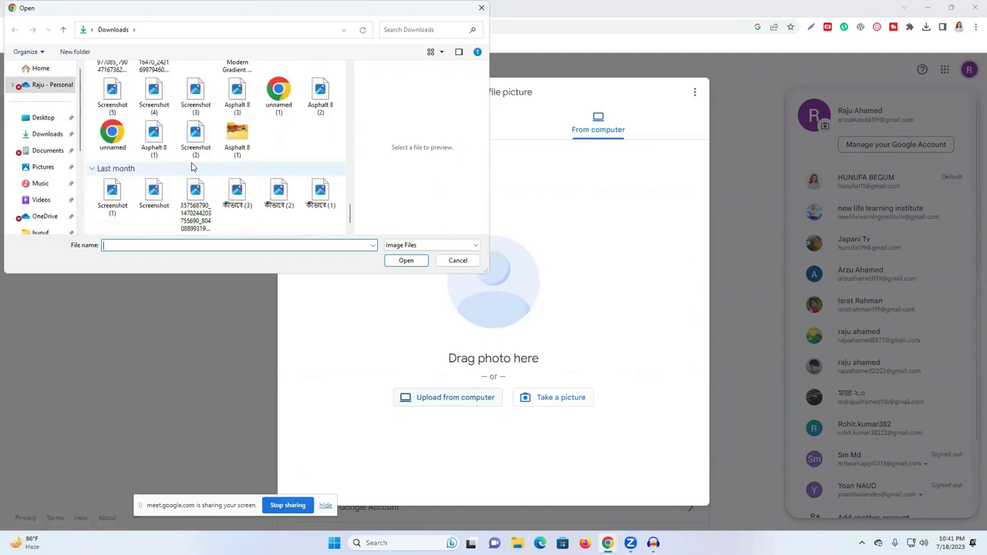
scroll(195, 174, up, 10)
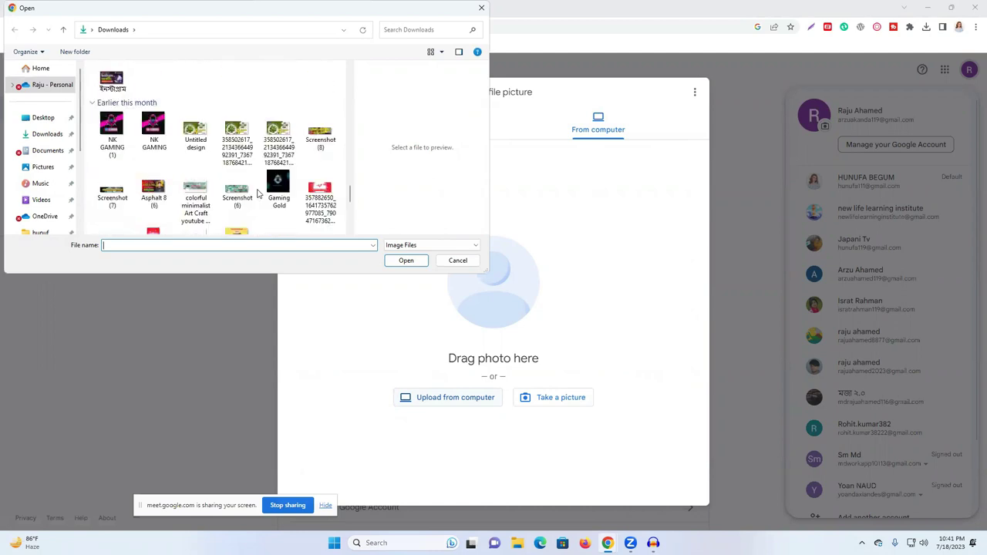
scroll(261, 196, down, 8)
scroll(261, 196, up, 4)
scroll(260, 196, down, 2)
scroll(260, 196, down, 5)
scroll(260, 193, up, 8)
click(481, 7)
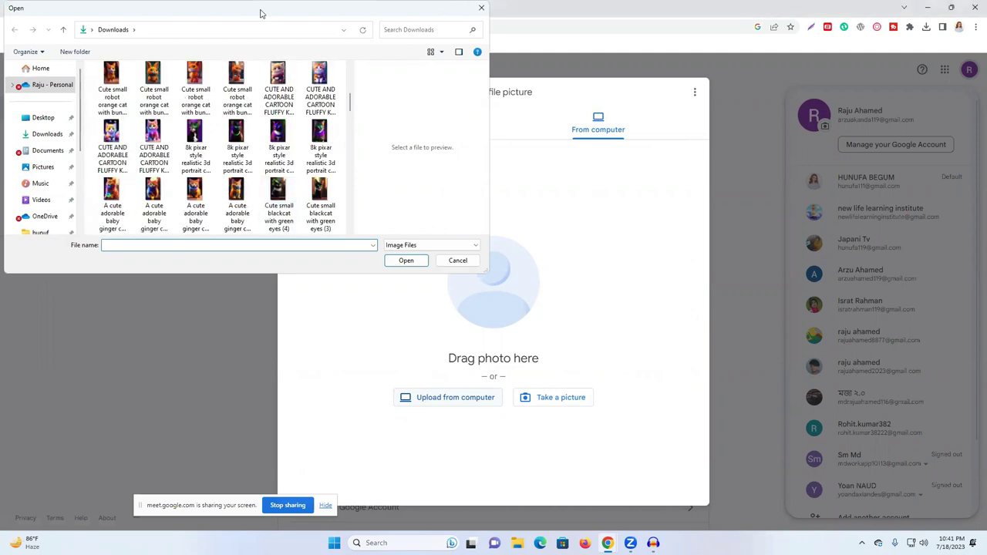
click(386, 9)
click(464, 276)
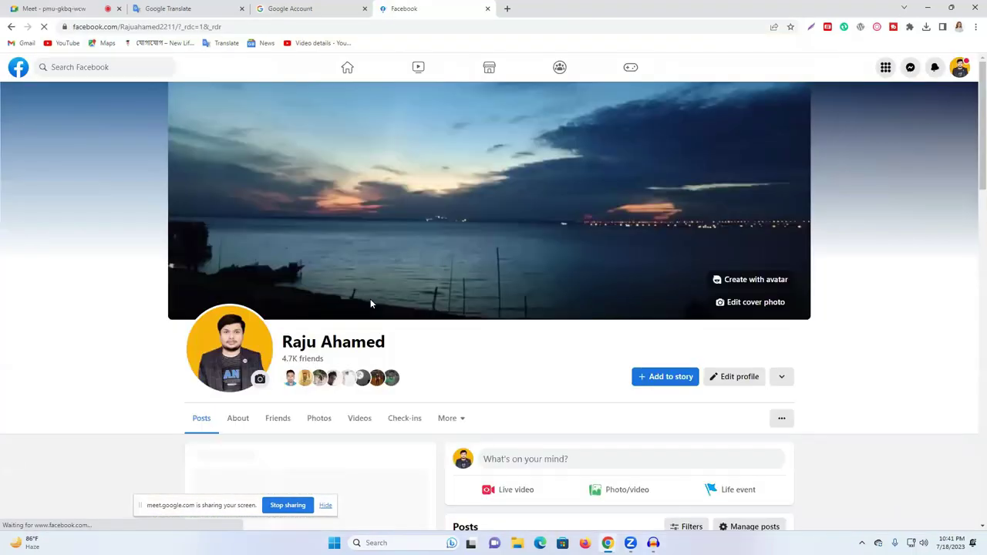
- Save the Facebook profile picture to the computer, then reopen Upload from computer in Google Account
click(224, 341)
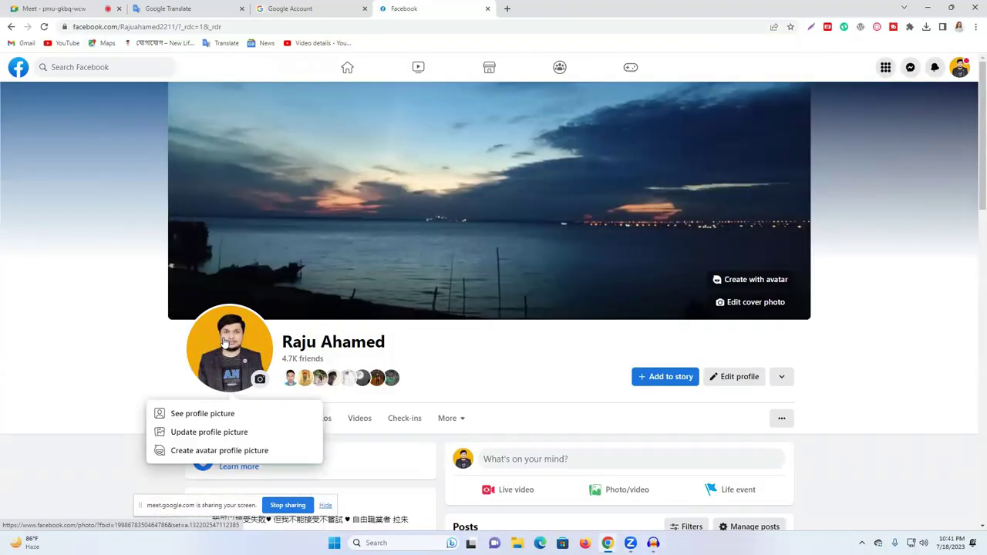
click(221, 413)
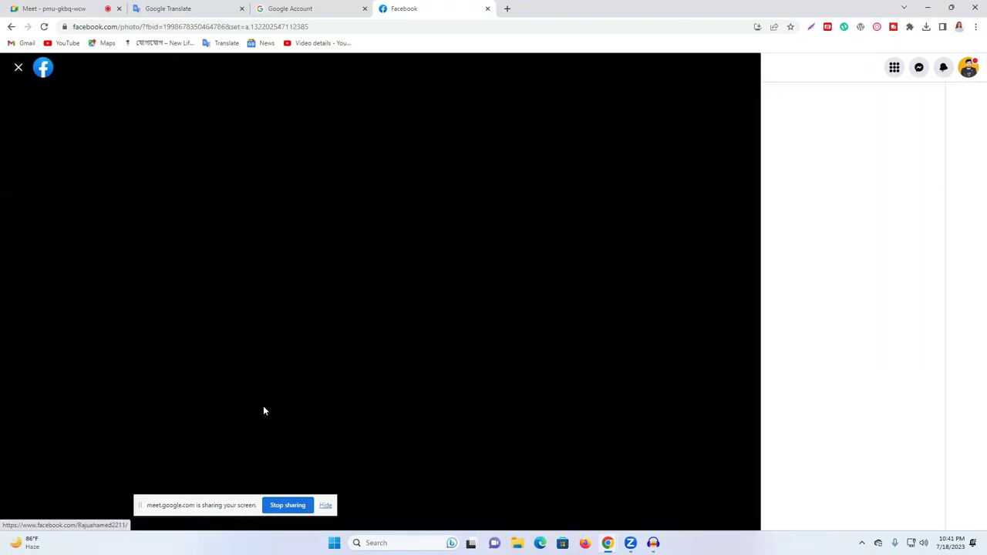
right_click(352, 261)
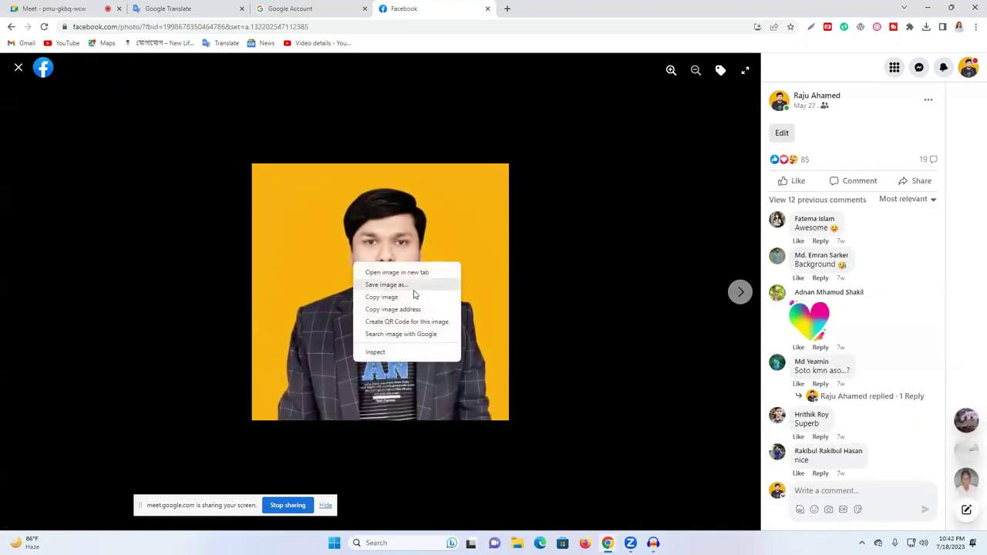
click(380, 282)
click(406, 259)
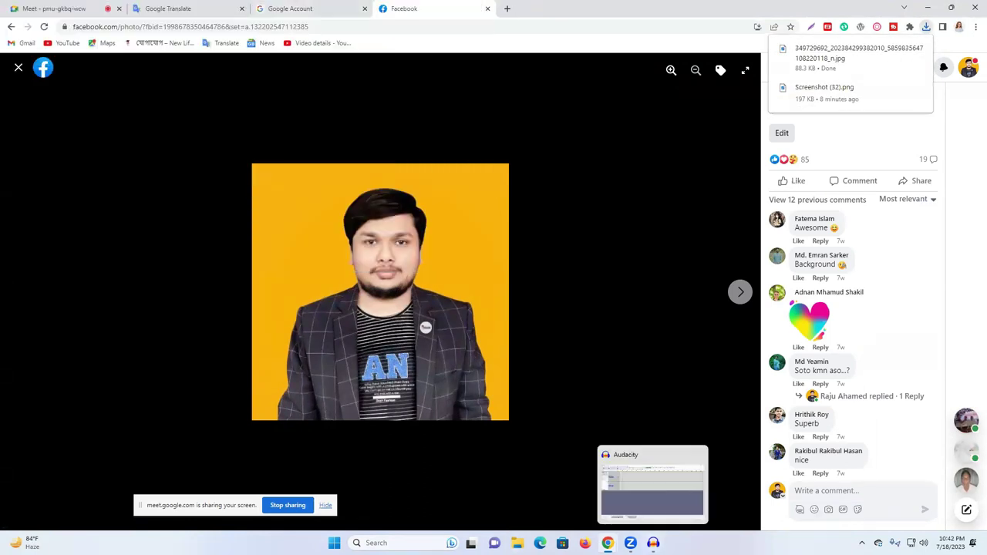
click(324, 8)
click(441, 399)
- Upload the downloaded photo, crop and save it as the profile picture, then close the dialog
click(112, 93)
click(406, 260)
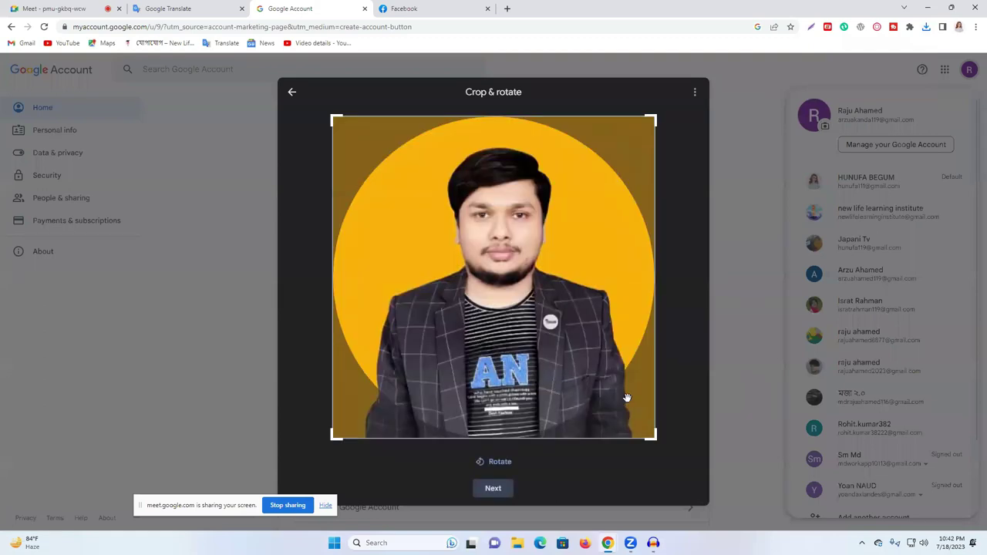
click(486, 490)
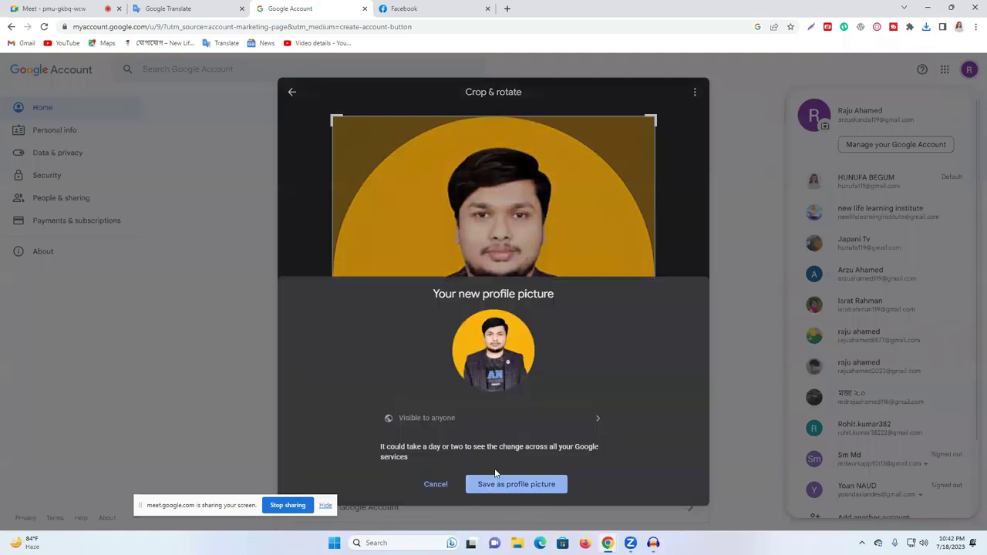
click(494, 487)
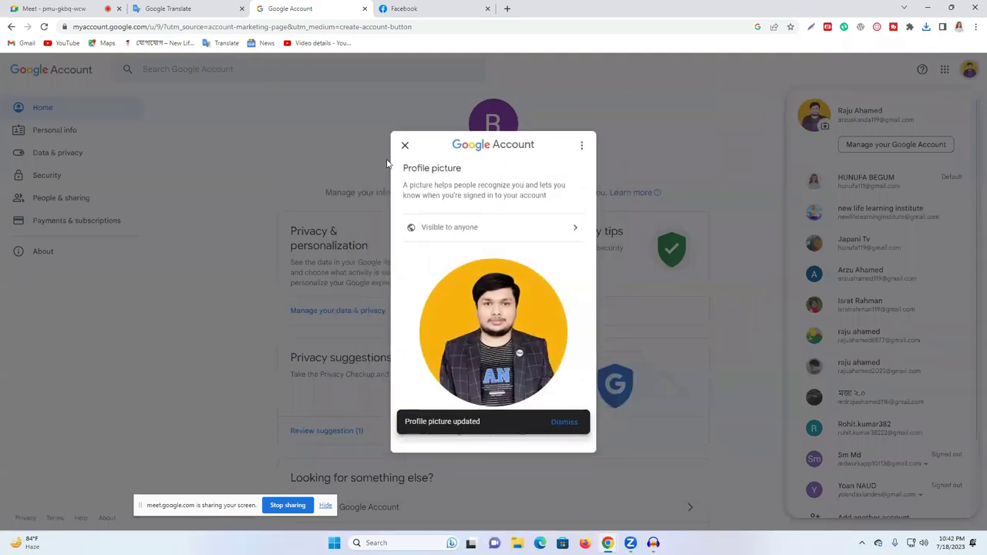
click(575, 424)
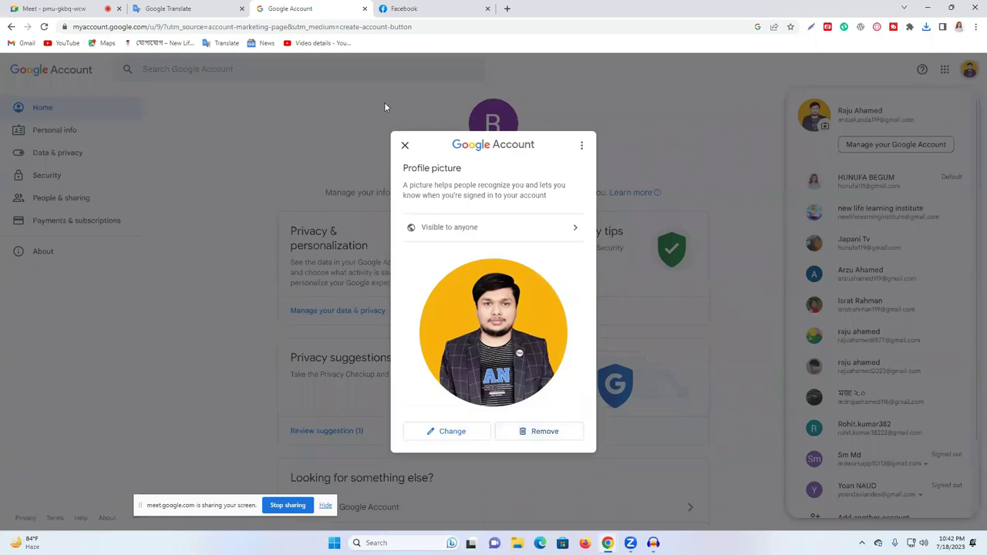
click(406, 147)
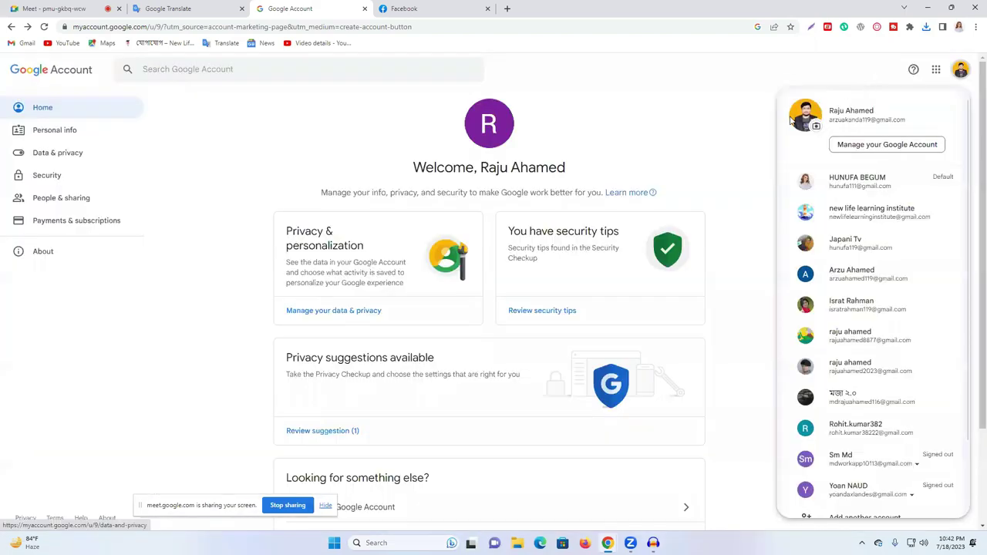
- Copy the account's e-mail address from the account panel
triple_click(870, 119)
right_click(871, 124)
click(786, 133)
click(852, 115)
right_click(853, 122)
triple_click(880, 123)
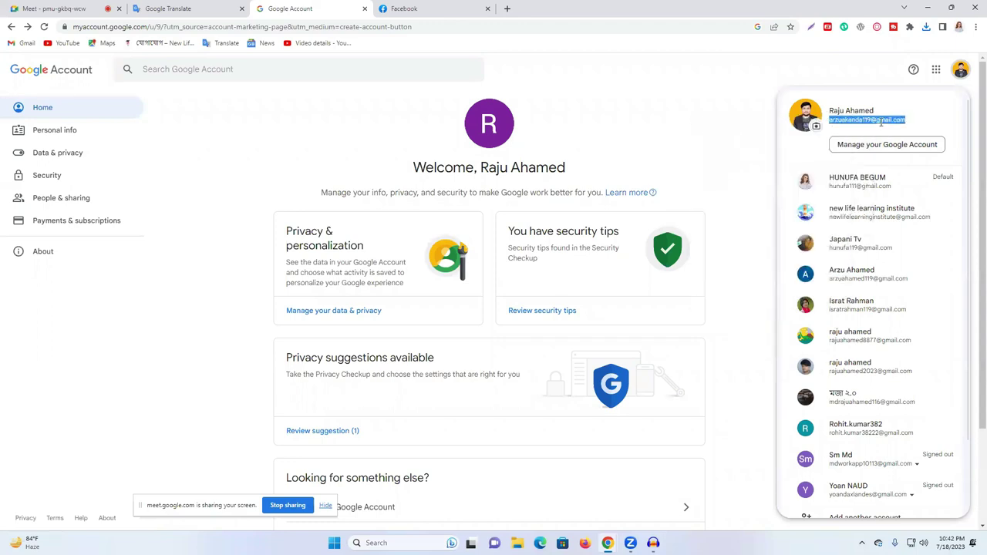
right_click(880, 123)
click(698, 132)
click(697, 117)
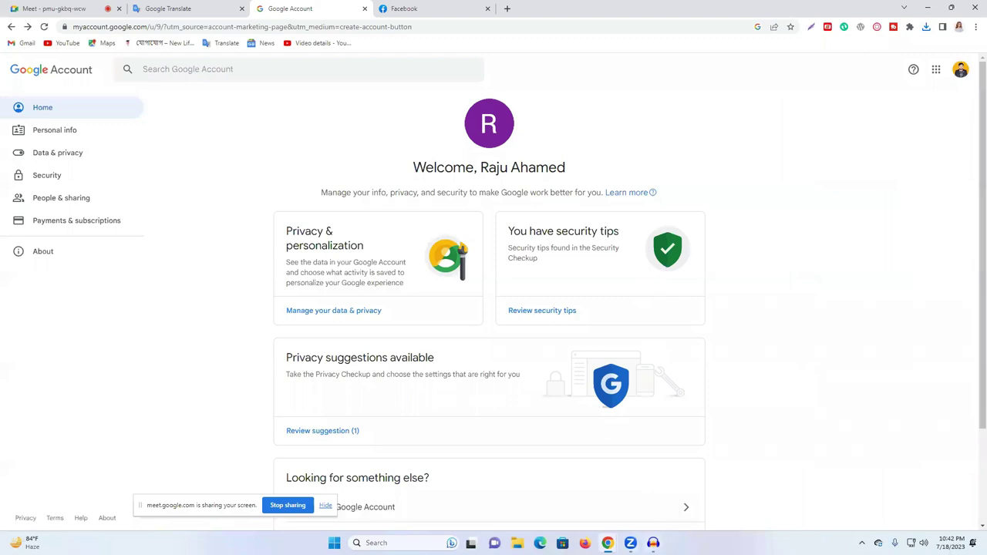
- Paste the e-mail into Google Translate, close the Google Account tab, and open a new tab
click(165, 6)
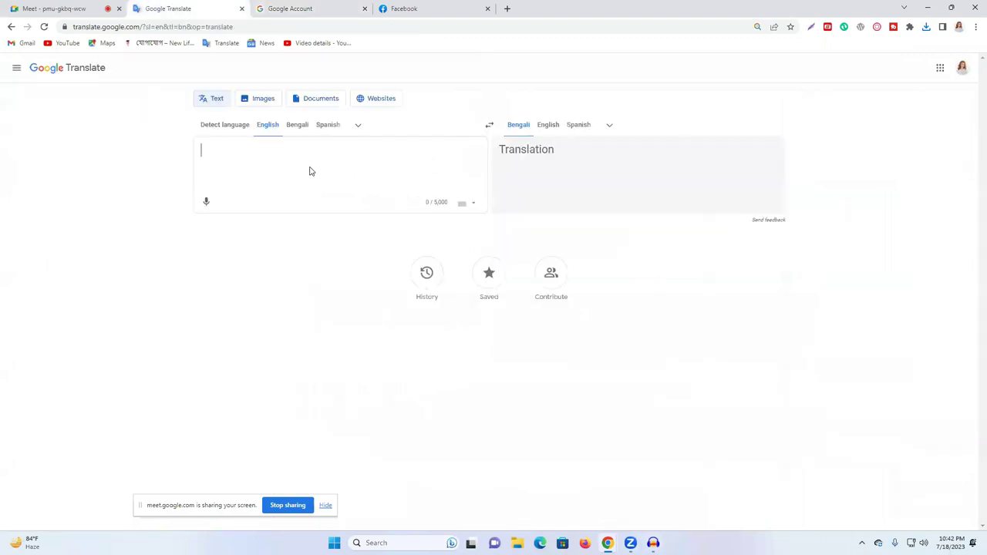
key(ctrl+v)
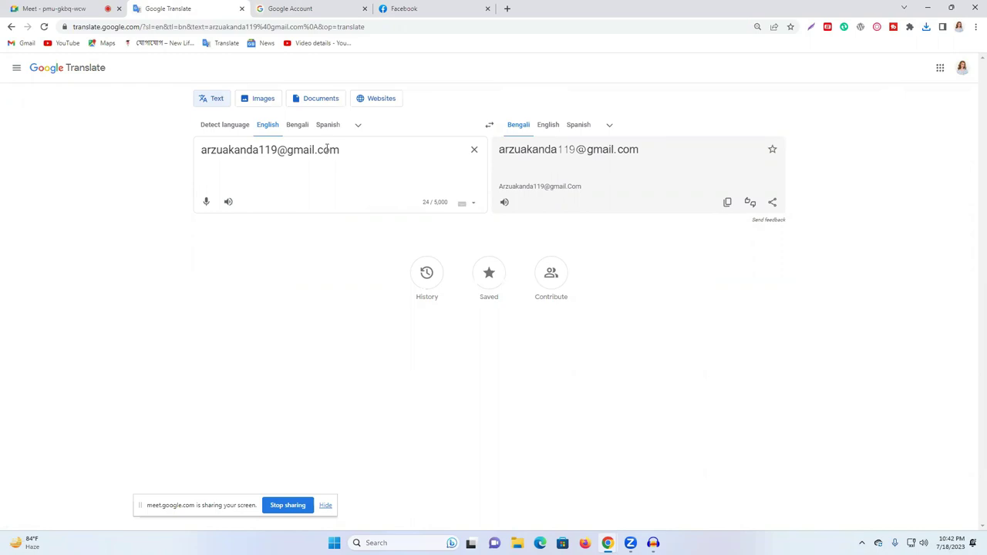
click(364, 8)
click(384, 8)
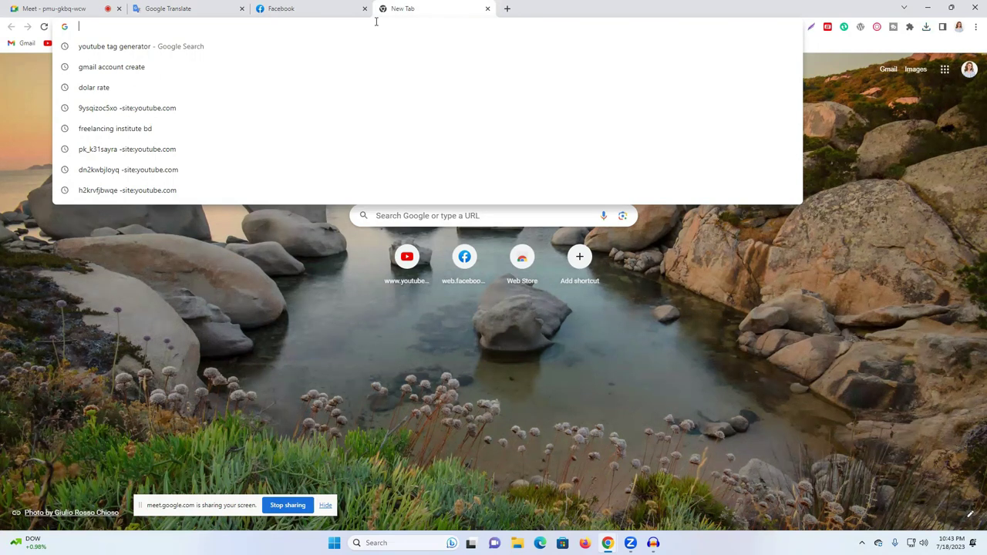
- Go to fiverr.com, choose Join with e-mail, and fill in the saved account e-mail
text(fi)
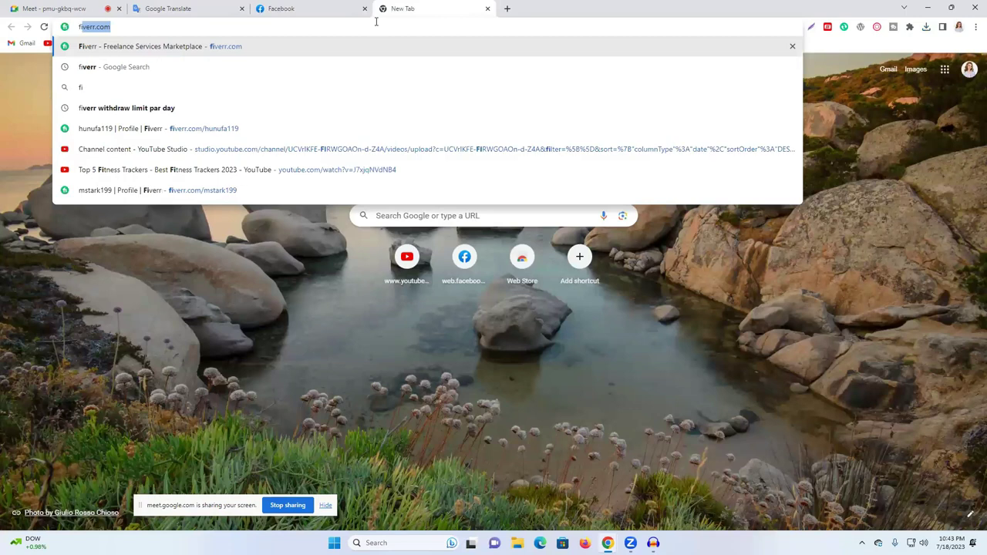
text(verr)
key(Return)
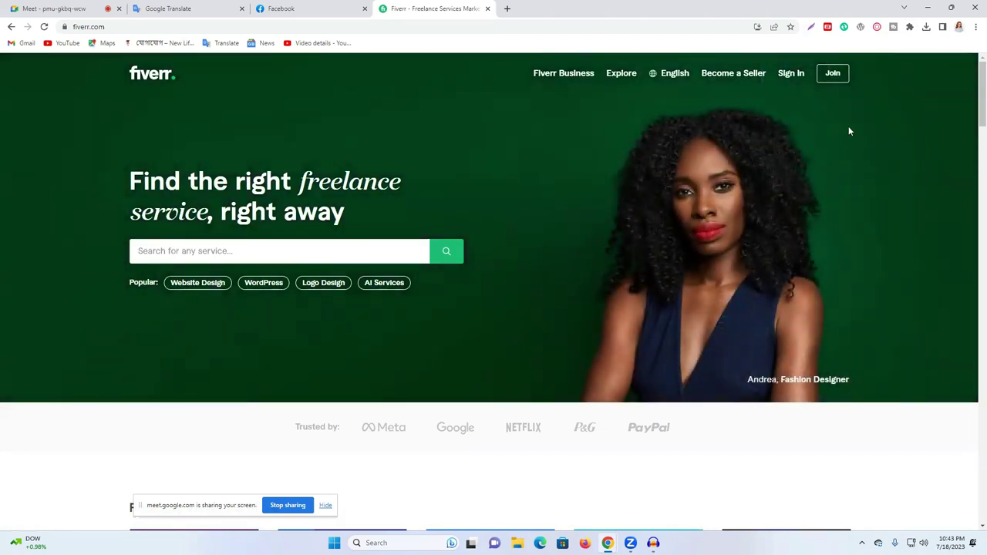
click(832, 76)
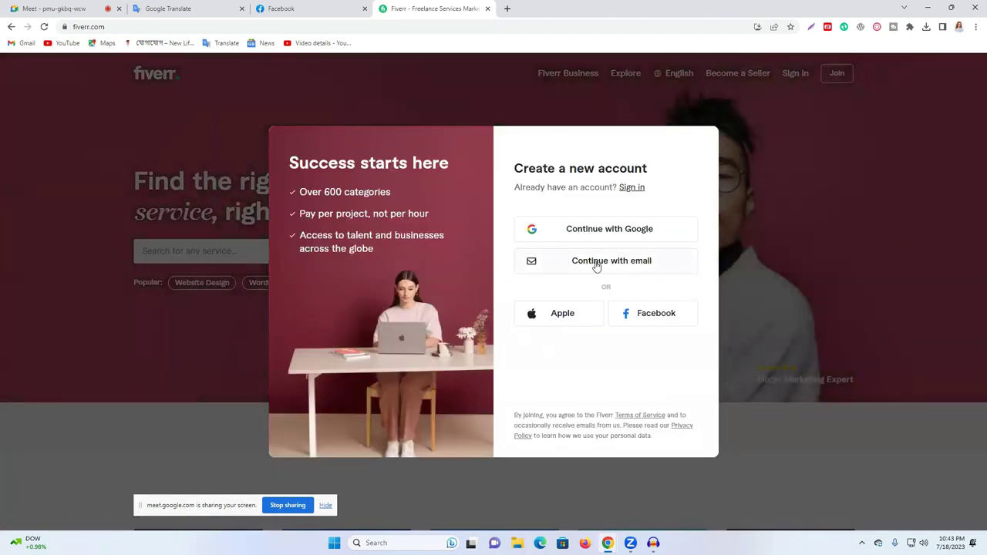
click(622, 263)
click(551, 221)
click(620, 231)
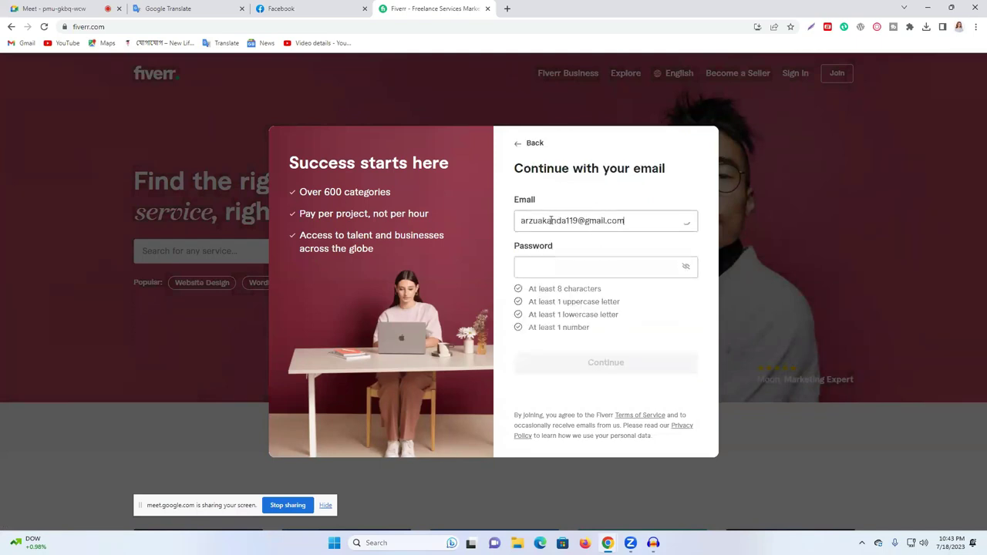
- Type a password with 8+ characters, uppercase, lowercase and a number, highlighting the rules
click(574, 260)
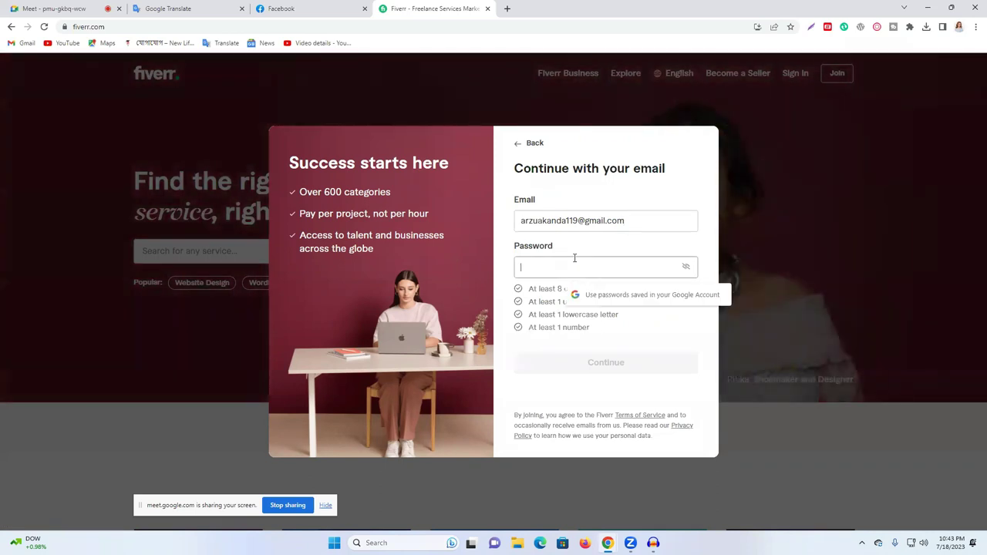
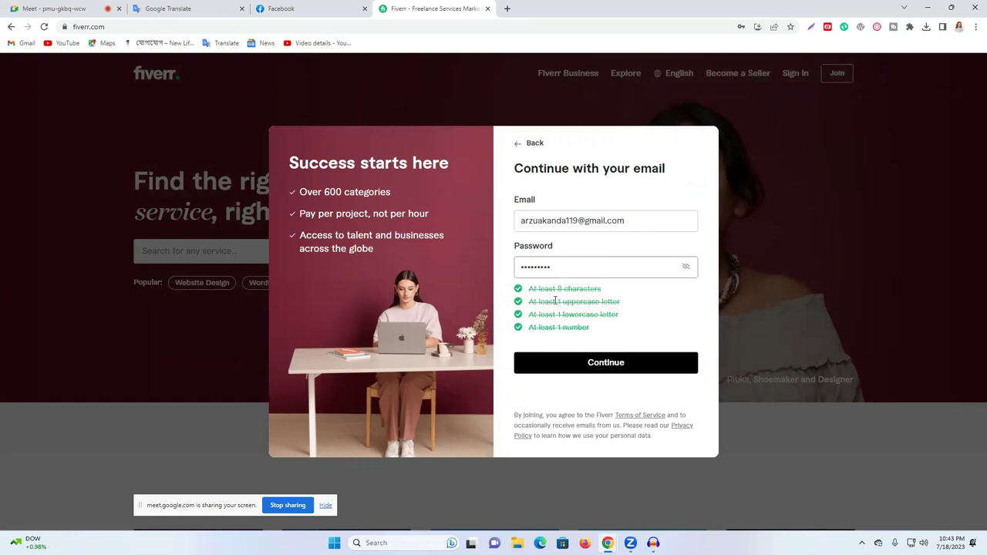
drag(531, 289, 628, 290)
click(618, 291)
triple_click(558, 287)
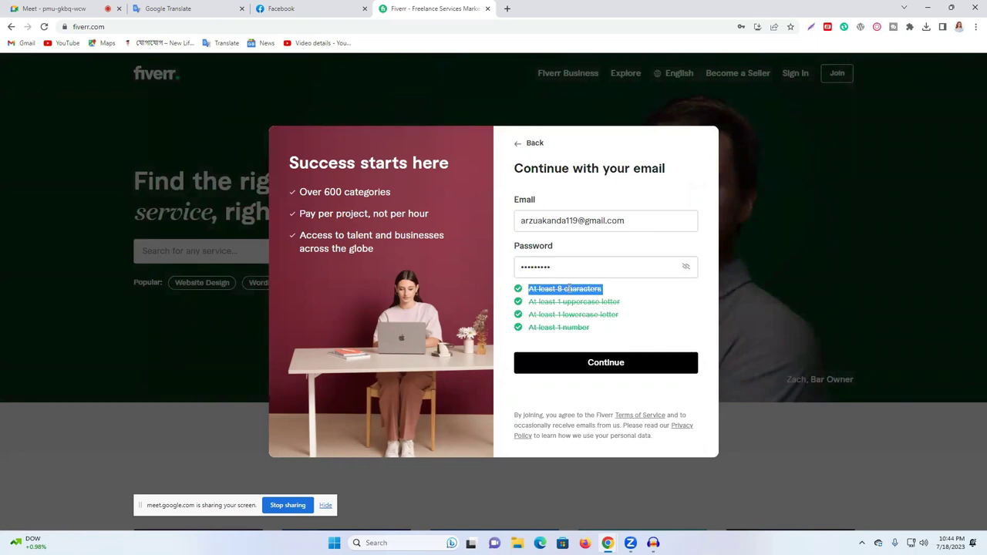
click(571, 303)
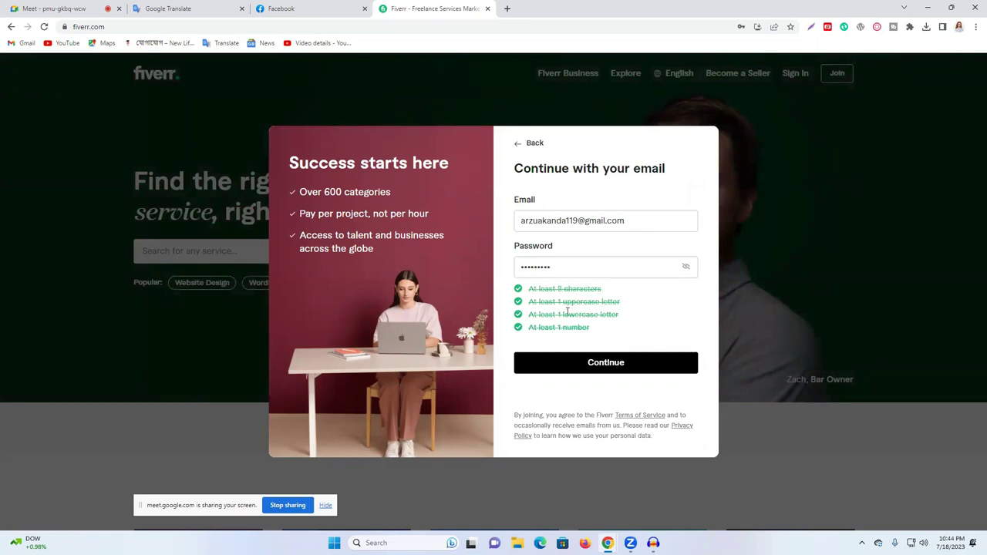
drag(539, 315, 587, 315)
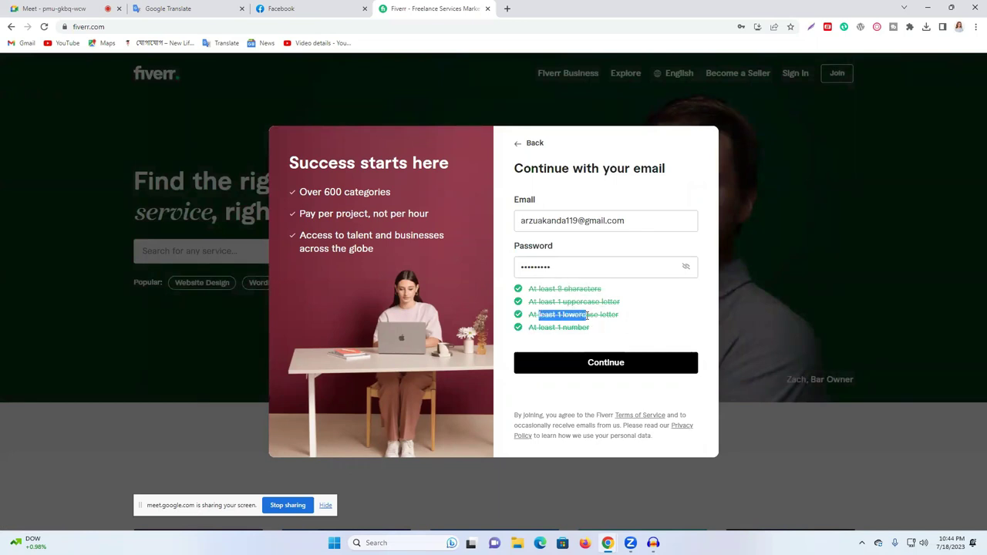
triple_click(588, 314)
click(555, 311)
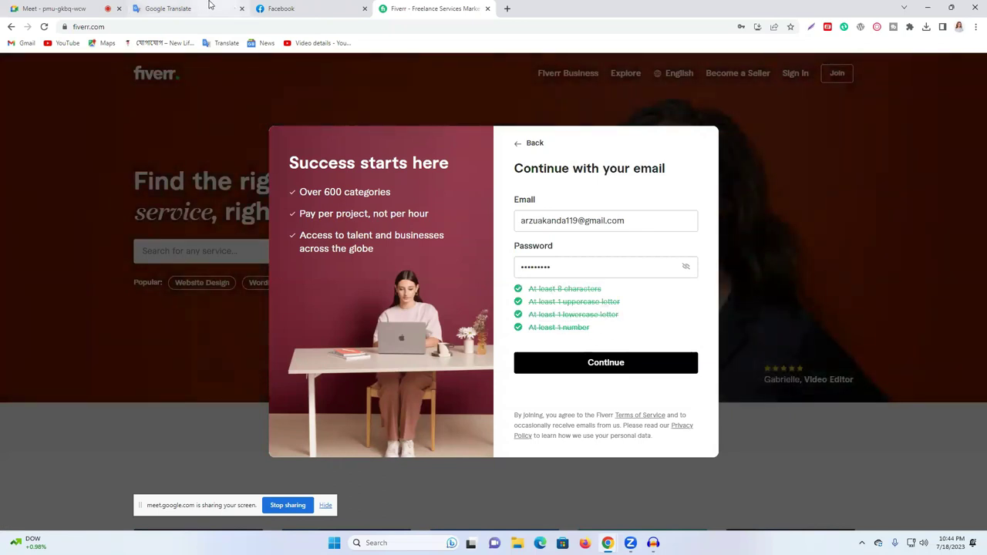
- Note the sign-up password on a new line under the e-mail in Google Translate
click(202, 9)
key(Return)
key(Return)
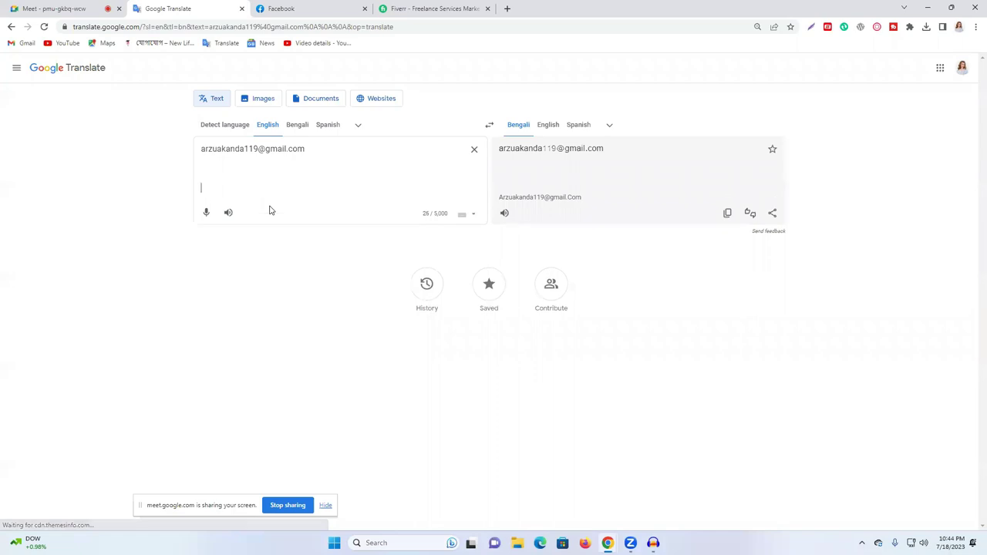
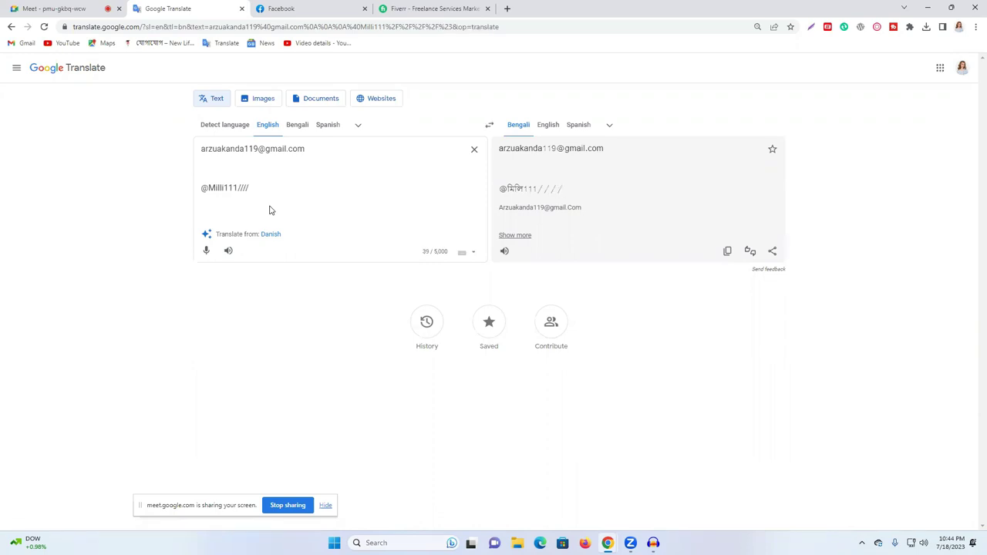
triple_click(242, 187)
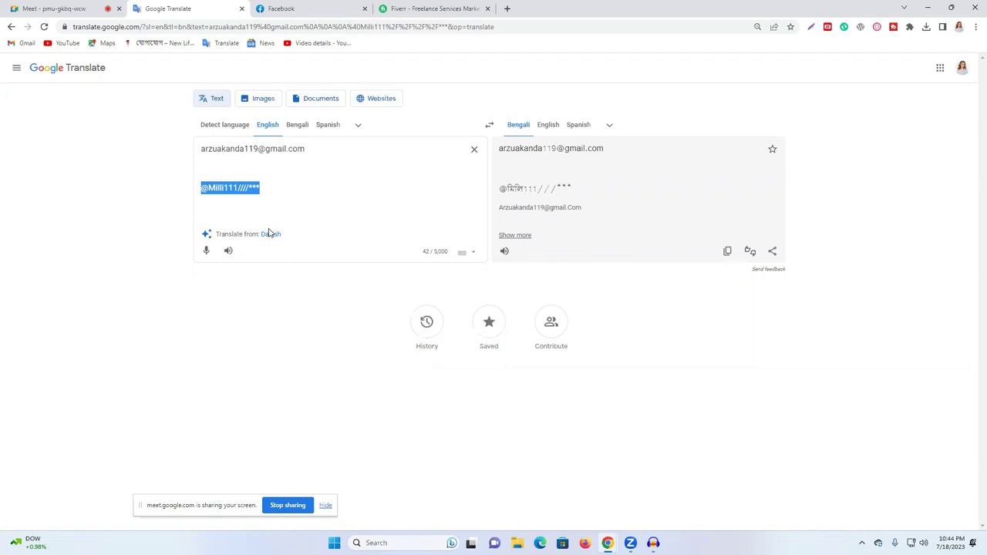
click(402, 7)
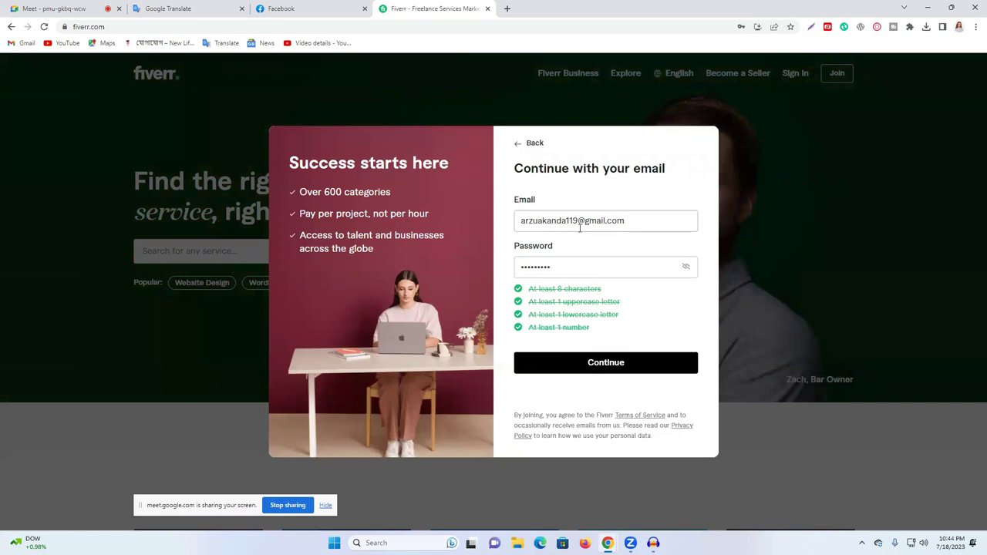
- Submit the e-mail and password, save the password in Chrome, and enter a username
click(582, 370)
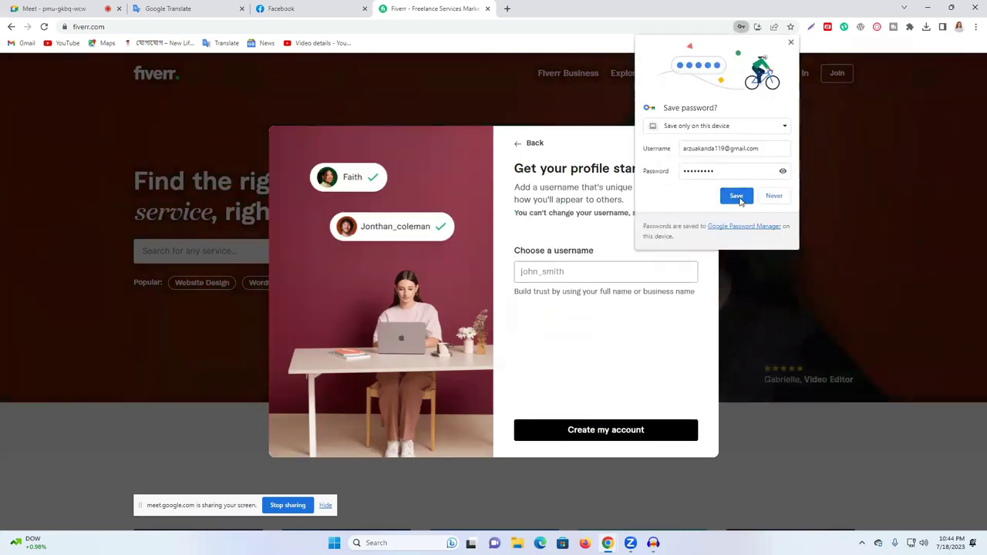
click(736, 195)
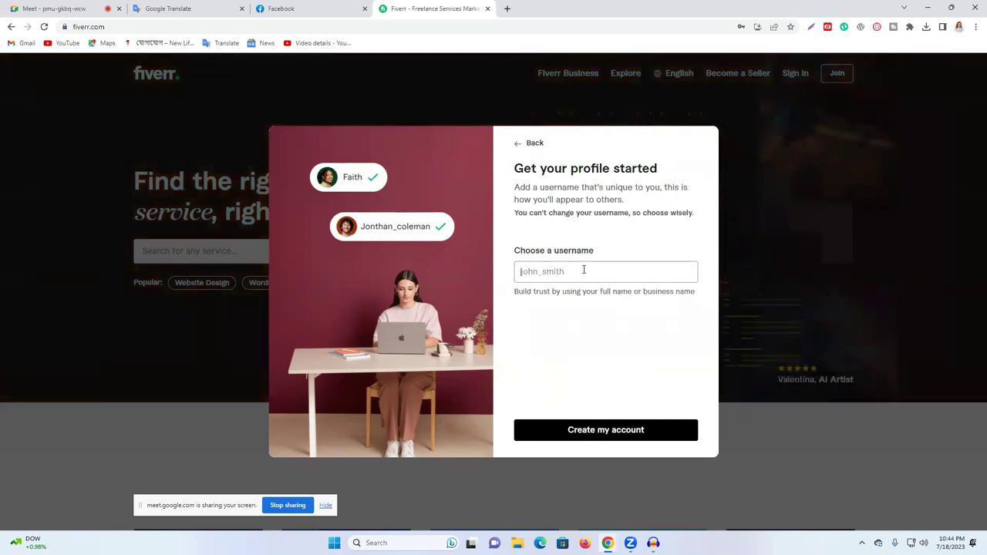
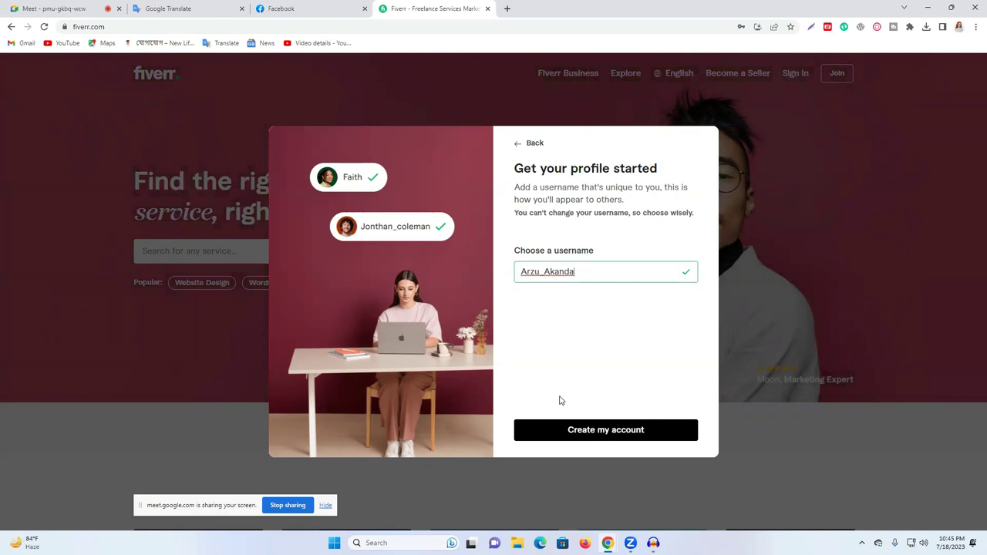
- Create the Fiverr account, then open a new tab and show the signed-in Google accounts
click(593, 437)
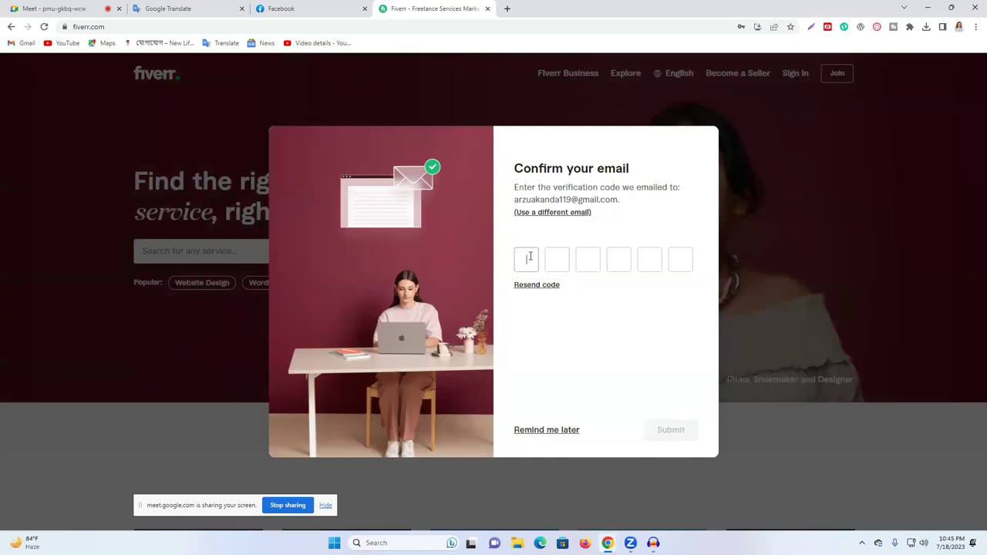
click(508, 9)
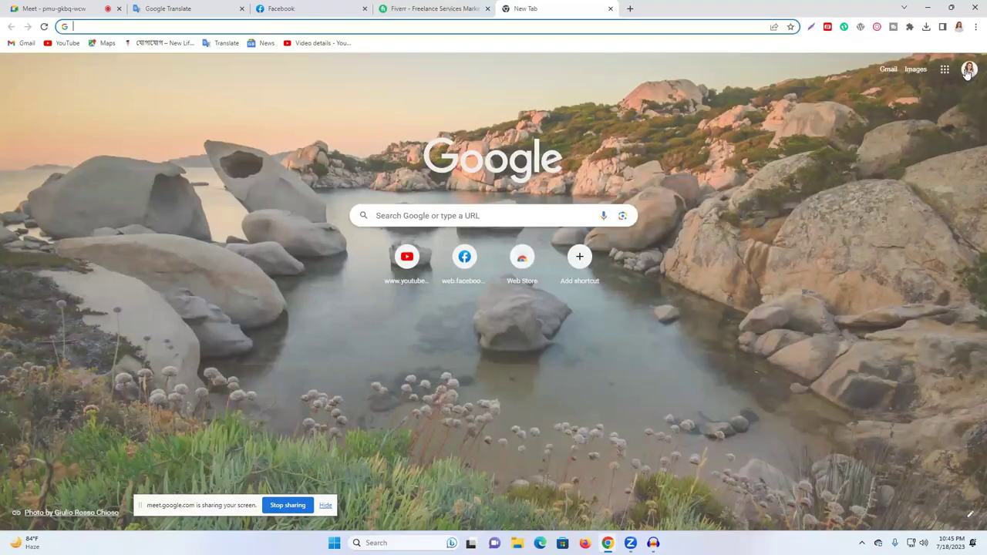
click(969, 69)
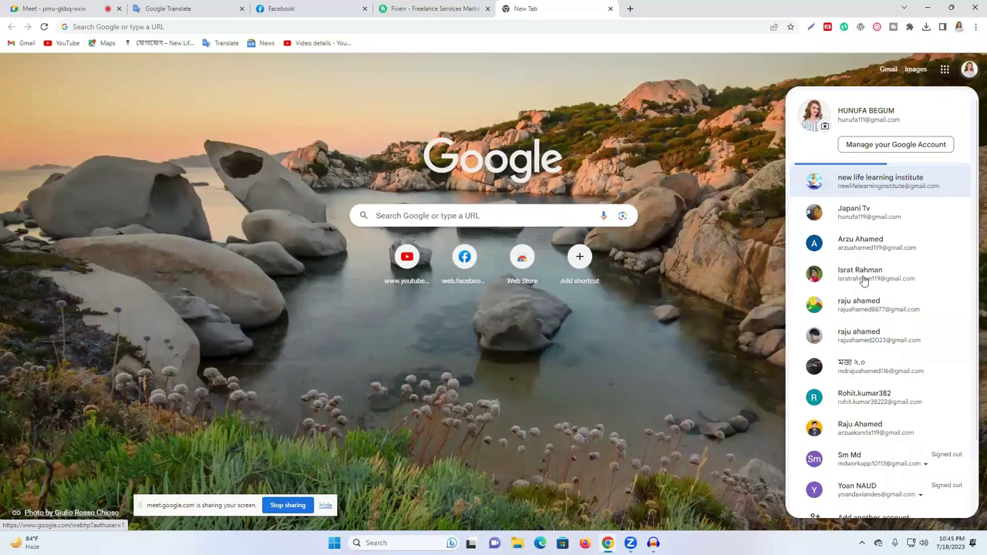
- Switch to the other Google account's Gmail and open 'Fiverr: Activate Your New Account'
click(871, 428)
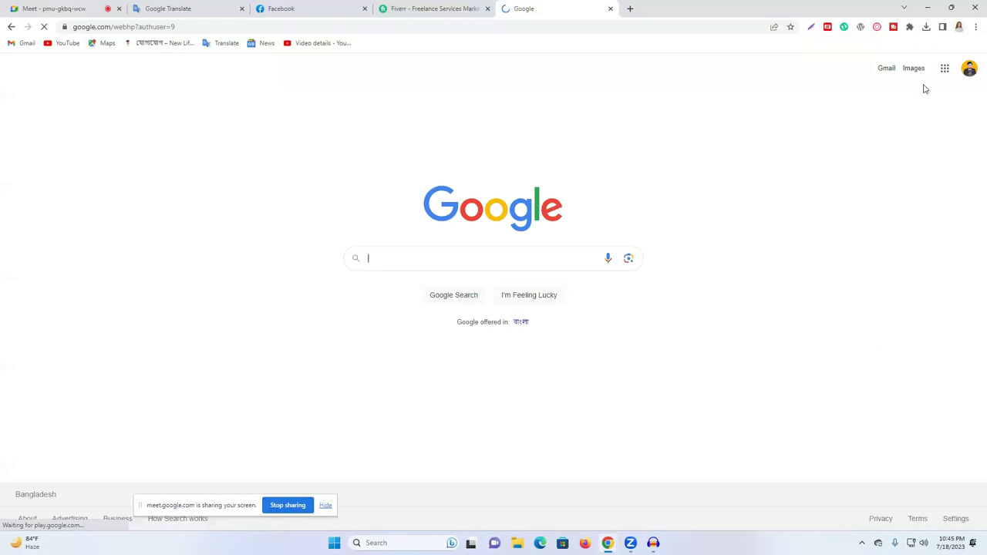
click(886, 69)
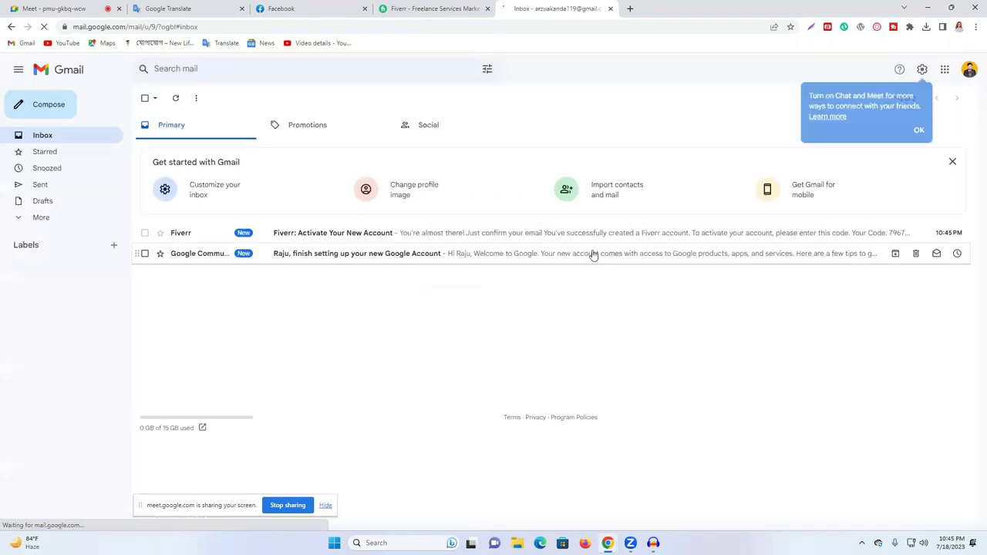
click(322, 238)
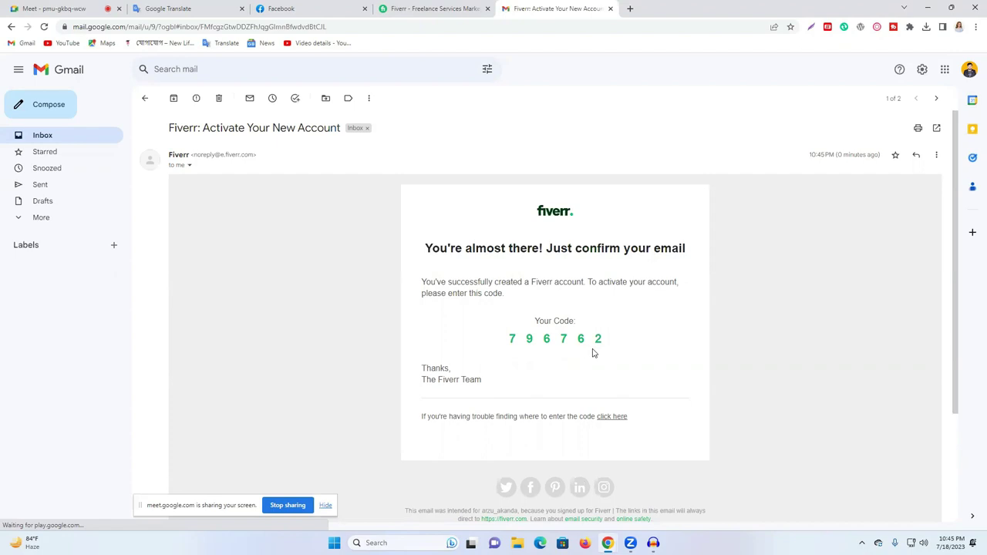
- Enter the six-digit emailed code in Fiverr's Confirm your email boxes
click(456, 8)
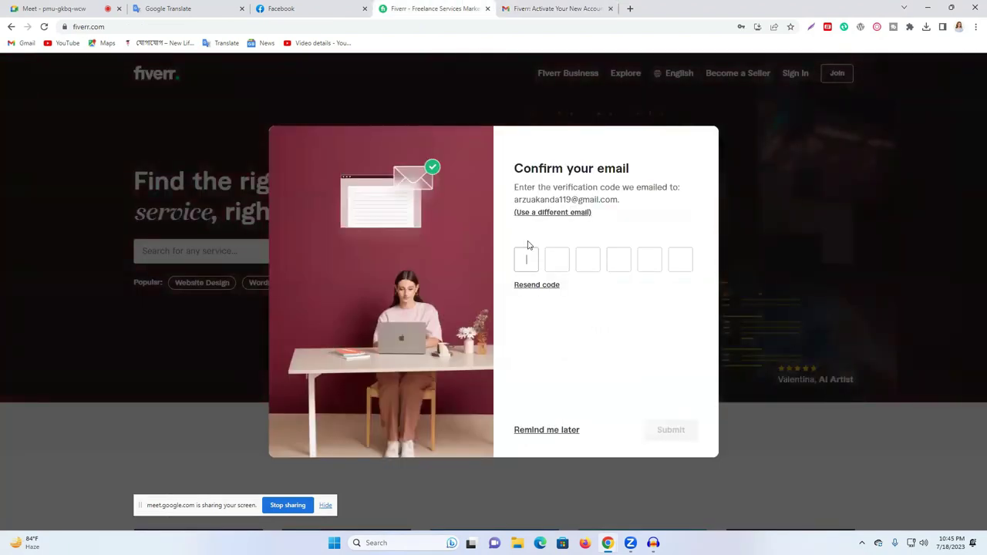
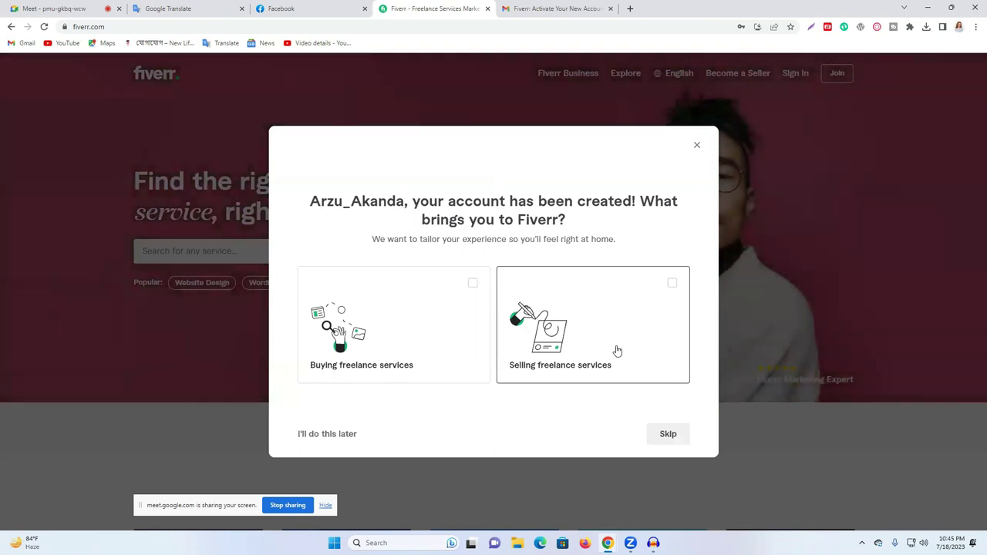
- Choose Selling freelance services, skip freelancer type, pick Freelancing online, and finish onboarding
click(618, 350)
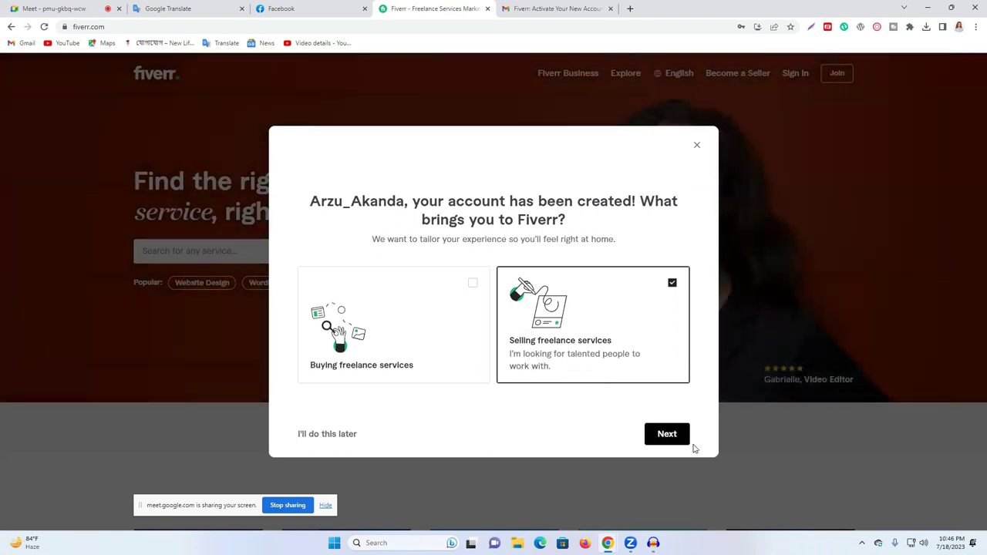
click(667, 435)
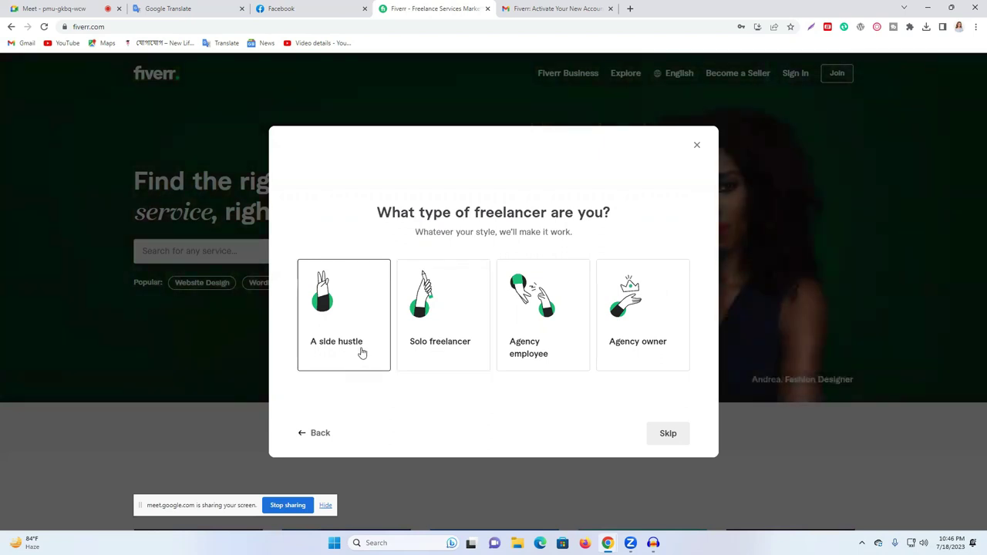
click(668, 434)
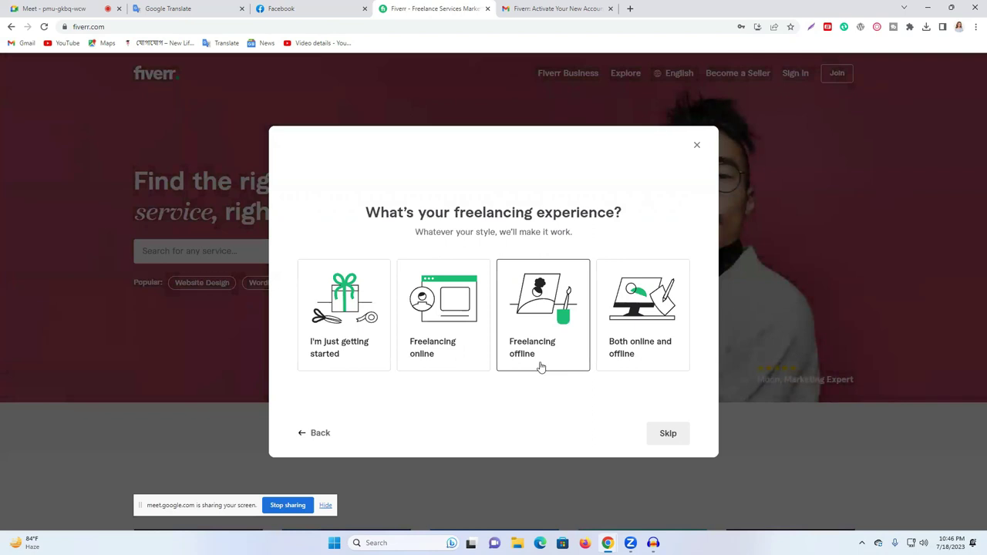
click(412, 348)
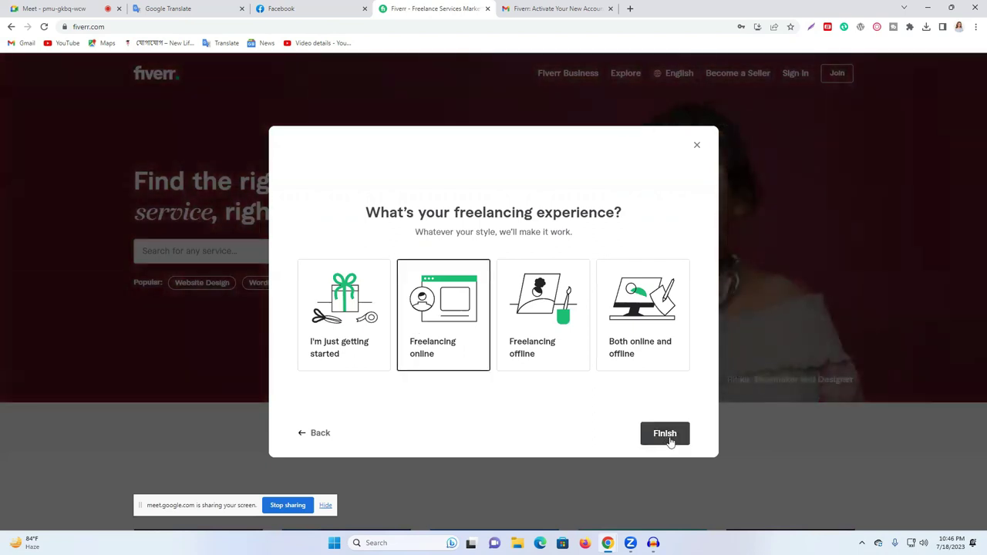
click(665, 435)
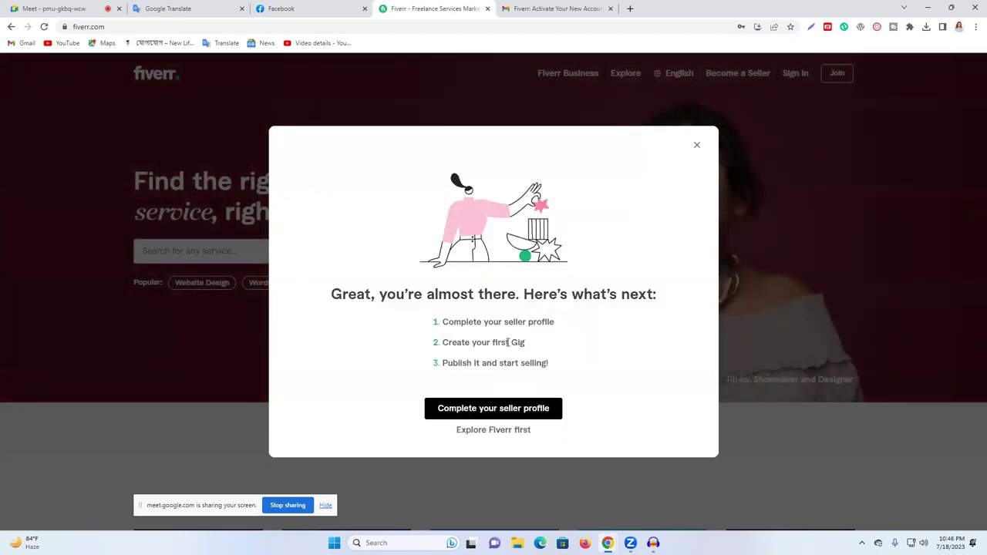
click(509, 414)
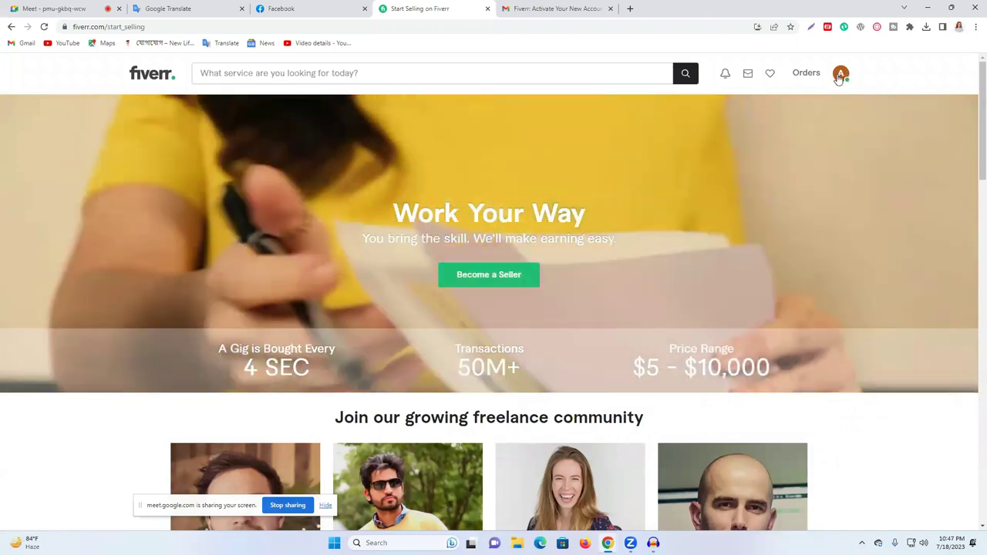
- Open the profile page from the avatar menu, dismiss the tip, and edit the display name
click(840, 74)
click(772, 103)
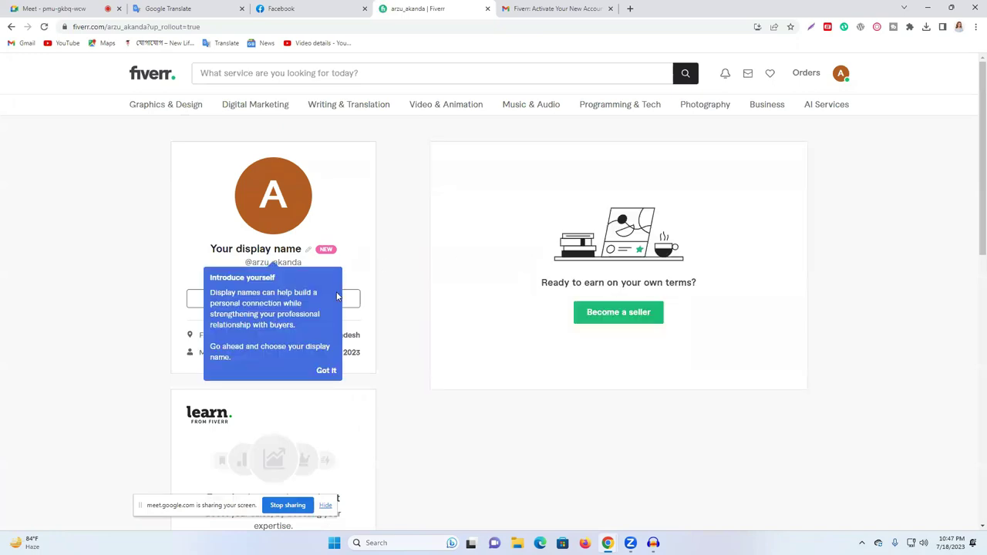
click(327, 370)
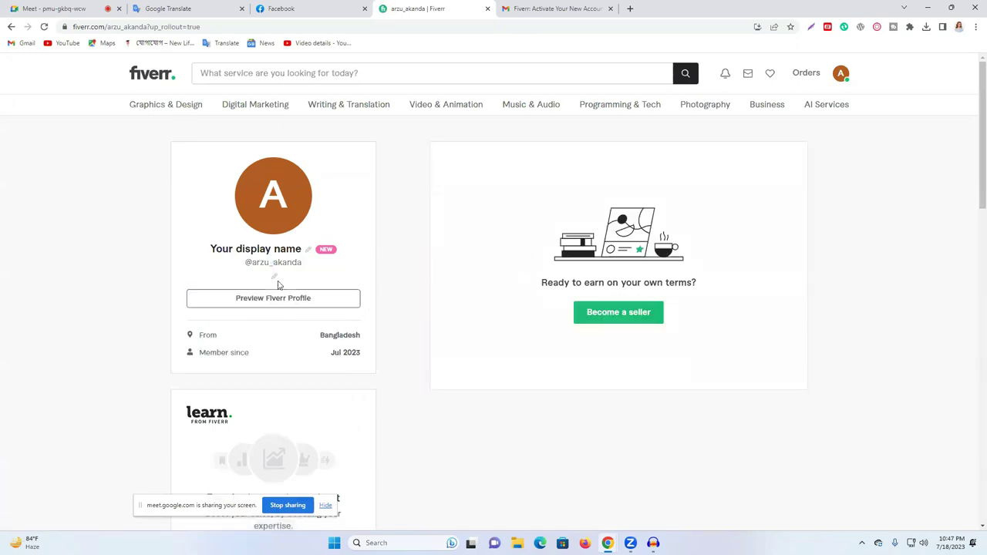
click(305, 251)
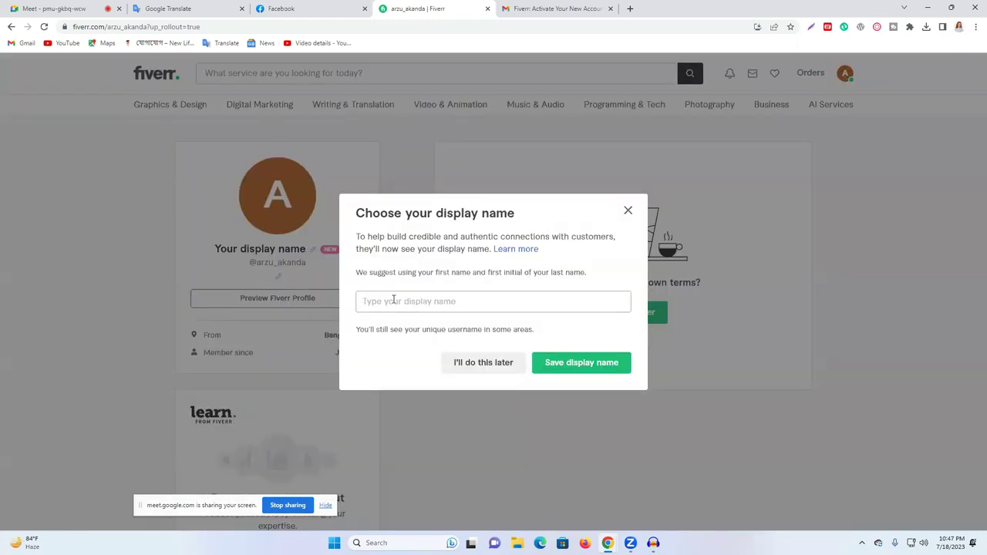
- Save a first-name-plus-initial display name, then reopen the editor and the display-name help article
text(RA)
click(556, 363)
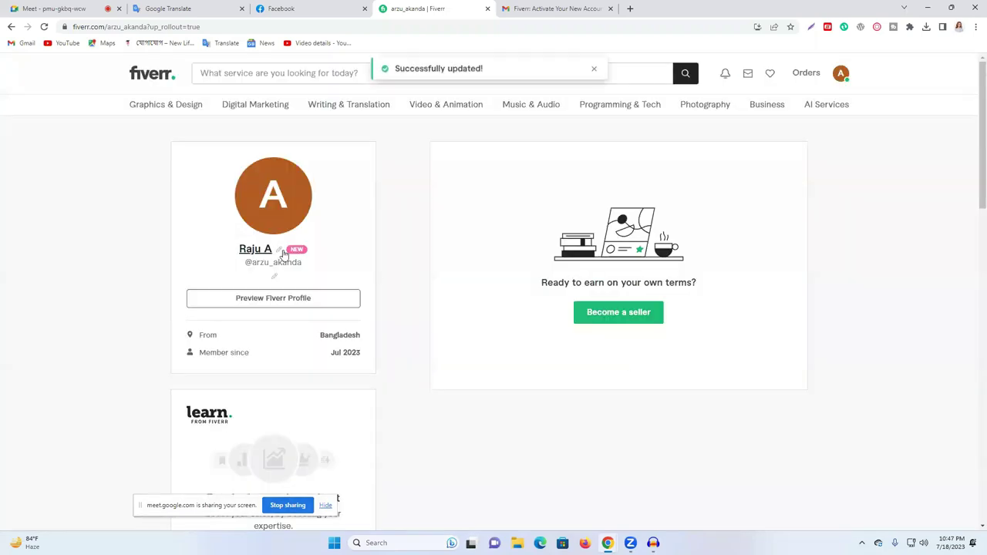
click(279, 253)
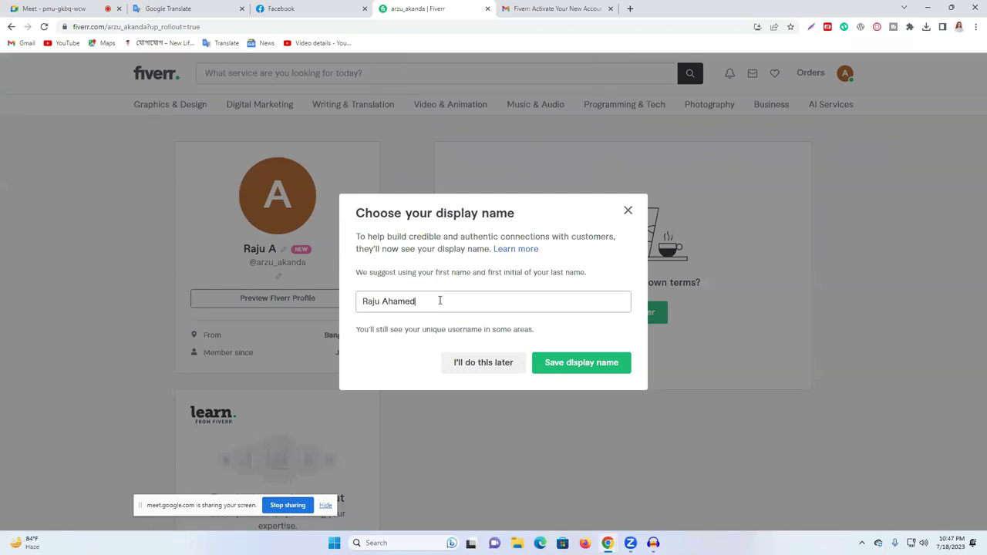
click(510, 250)
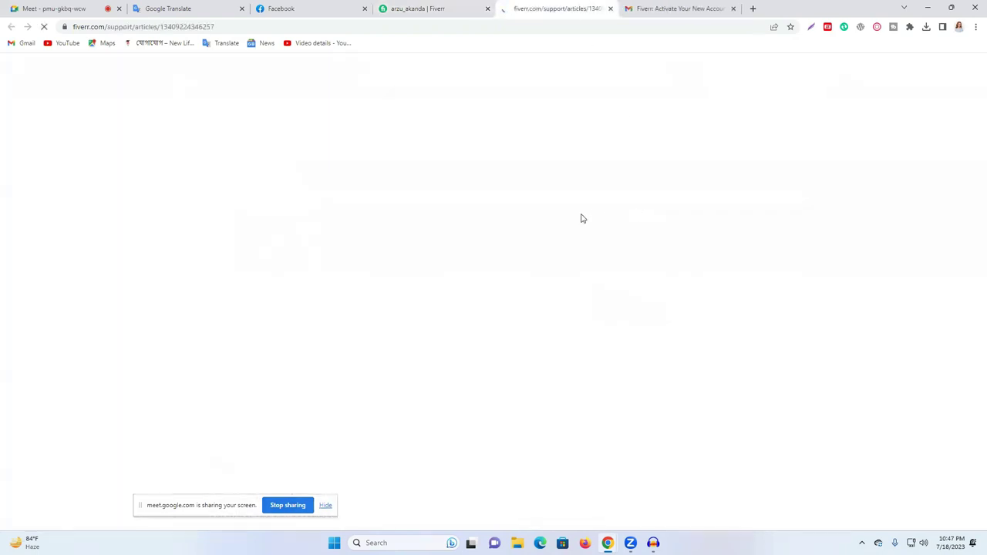
- Read the article's display-name guidelines, then return to Fiverr and save the full name
scroll(529, 278, down, 3)
scroll(541, 301, down, 2)
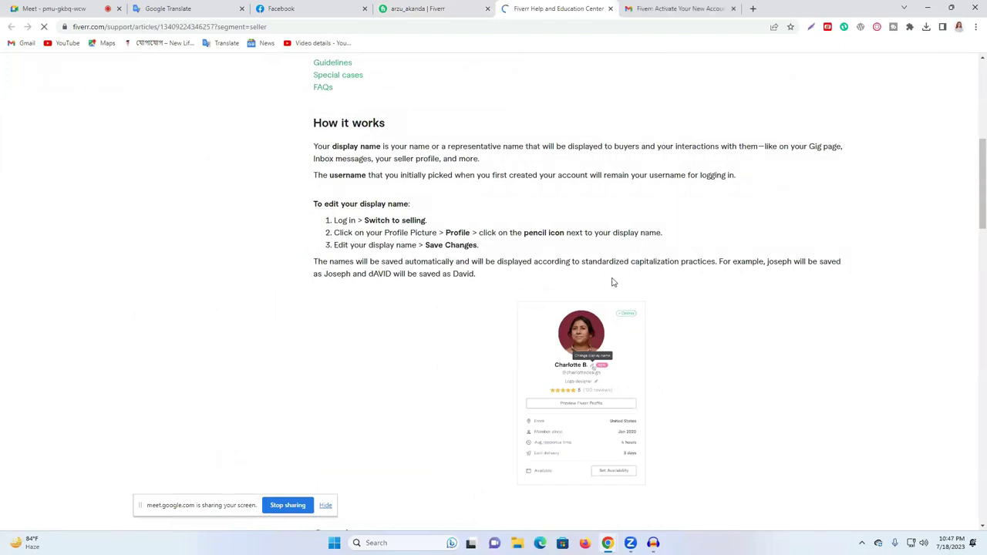
scroll(457, 285, down, 2)
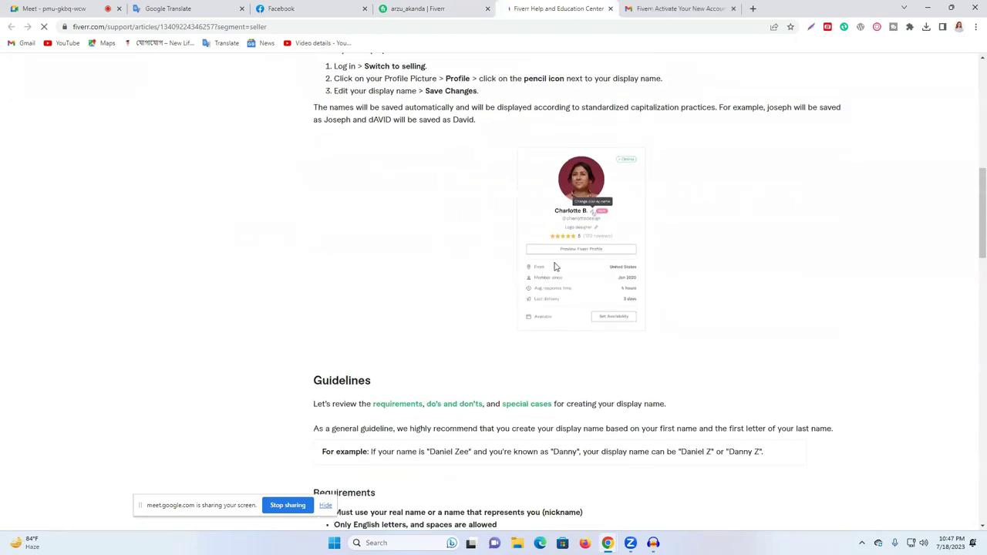
scroll(553, 249, down, 2)
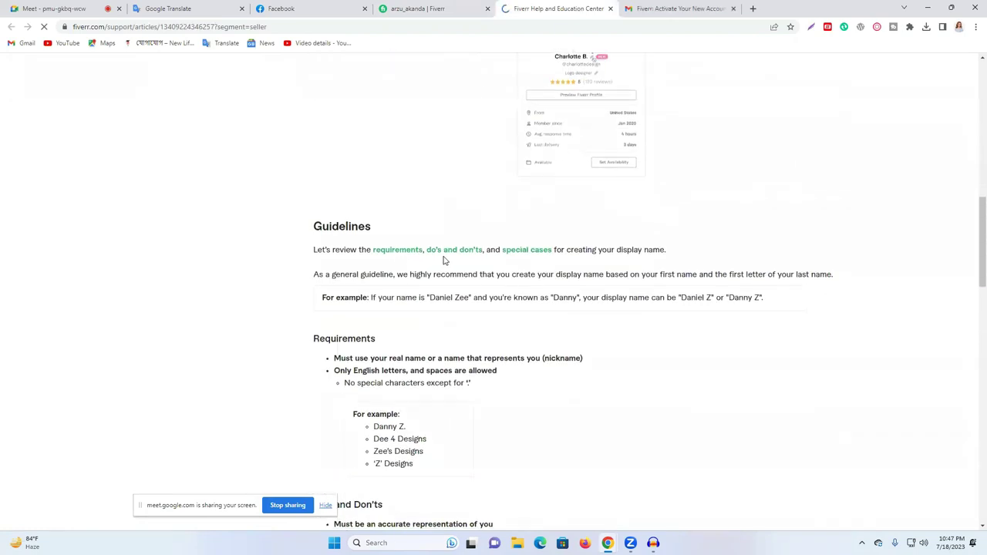
drag(431, 301, 458, 300)
click(572, 299)
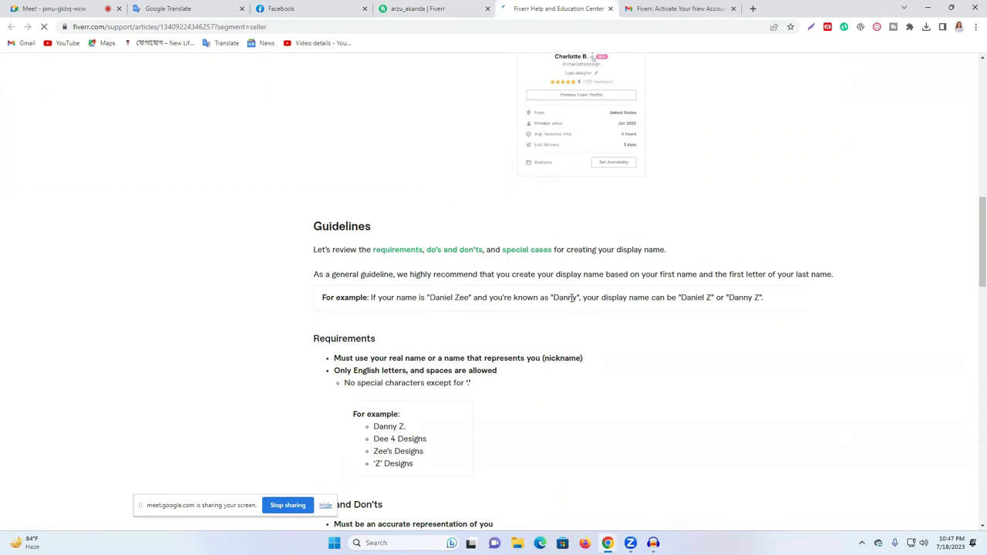
triple_click(569, 298)
double_click(566, 298)
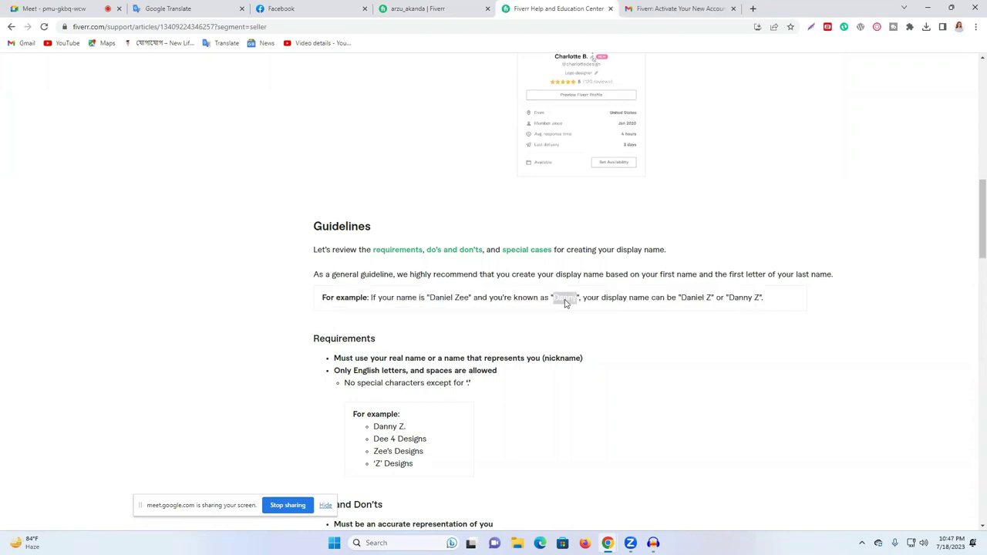
click(708, 297)
click(413, 9)
click(576, 362)
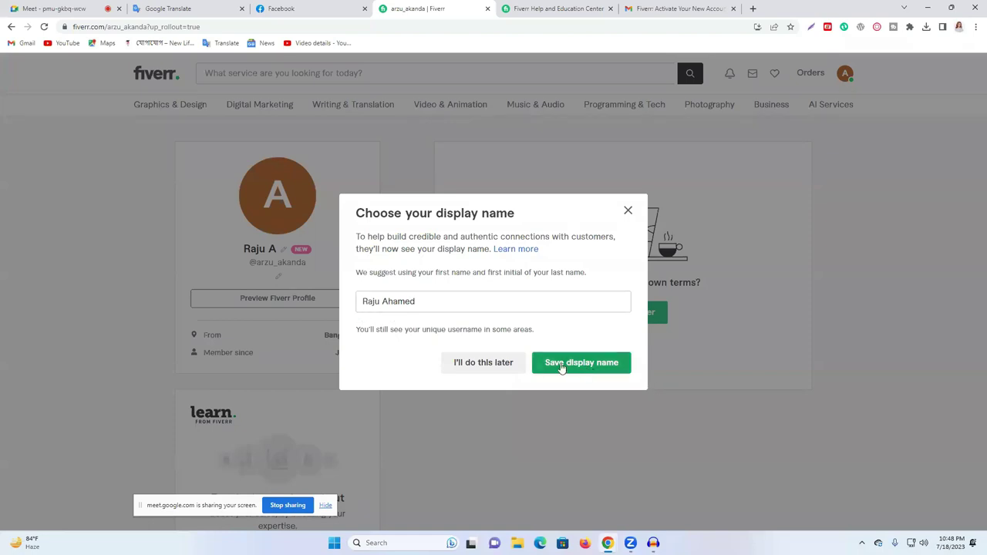
- Delete the surname's last letters from the display name and save the shortened name
scroll(423, 298, down, 1)
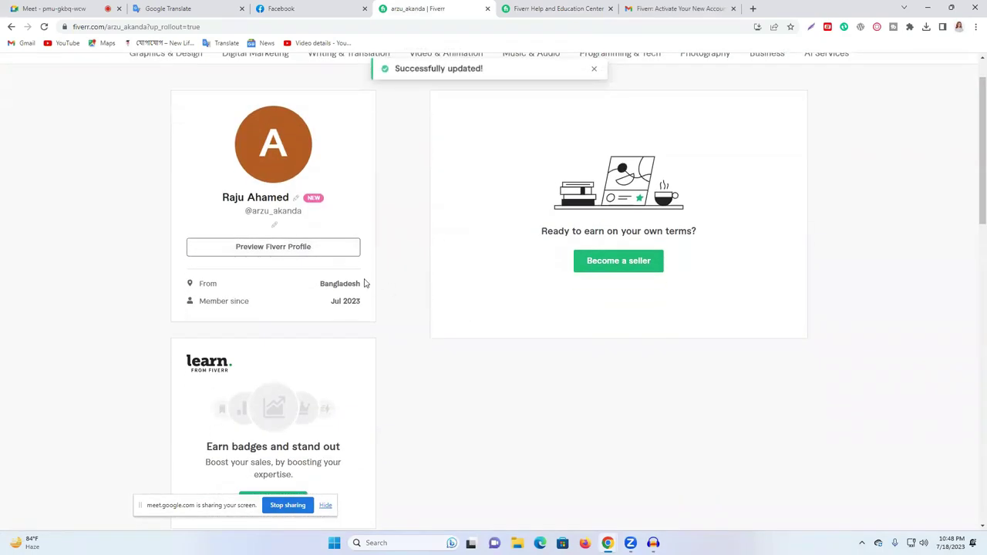
click(274, 226)
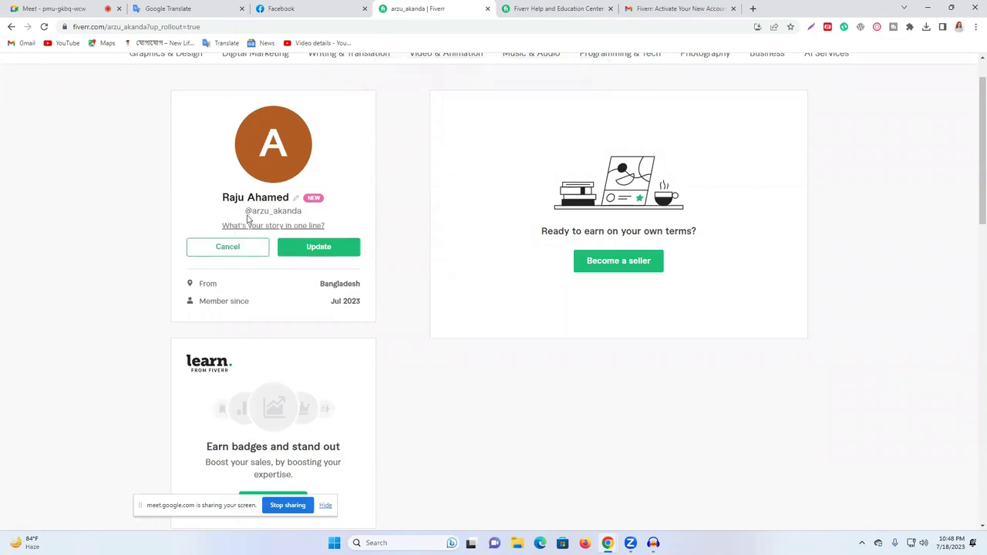
mouse_move(293, 144)
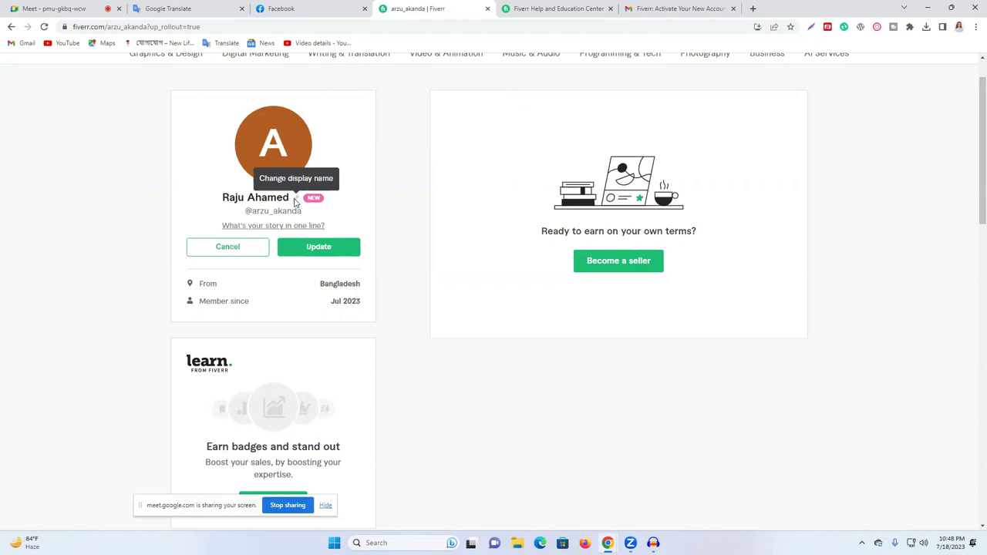
click(295, 197)
drag(411, 302, 384, 302)
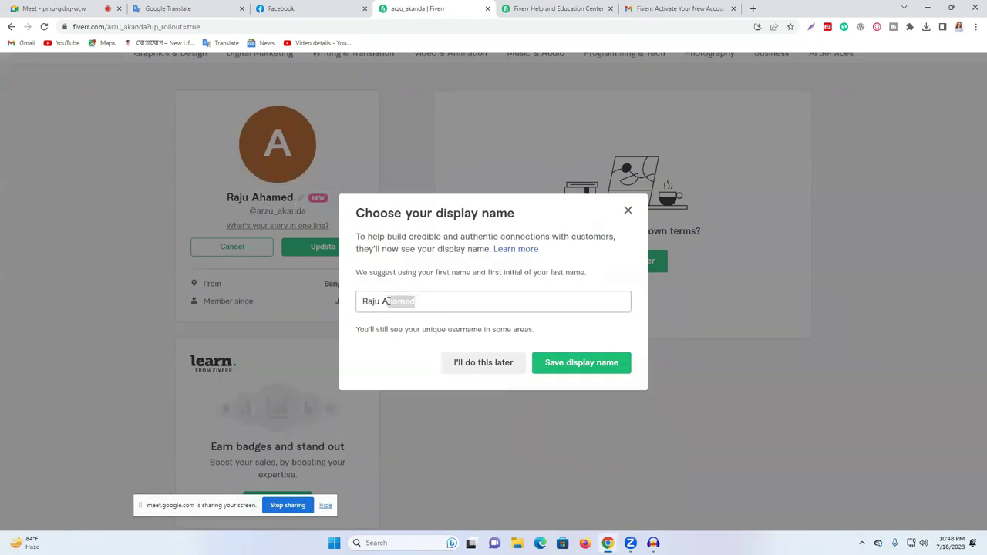
key(BackSpace)
click(569, 364)
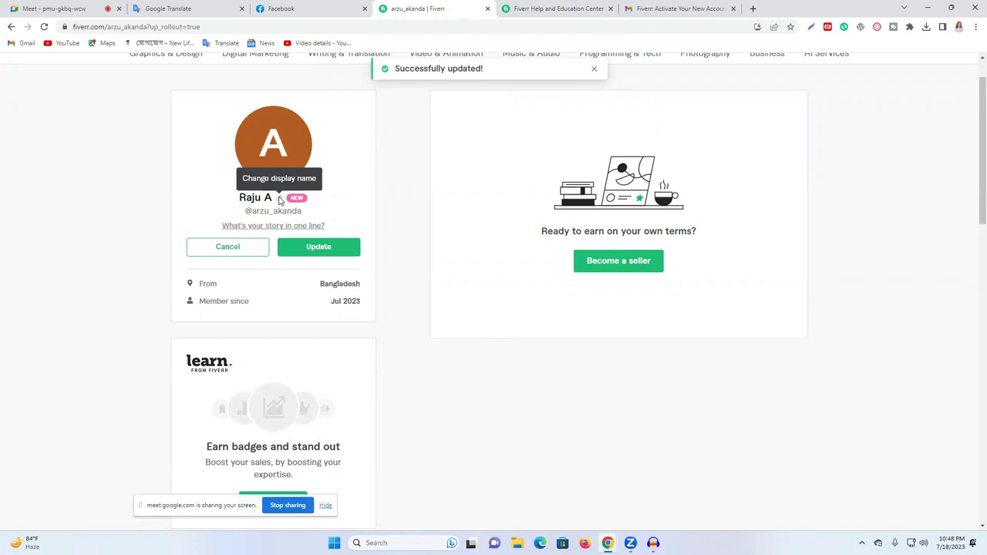
- Restore the full display name from the saved suggestion and save it
click(279, 197)
click(411, 300)
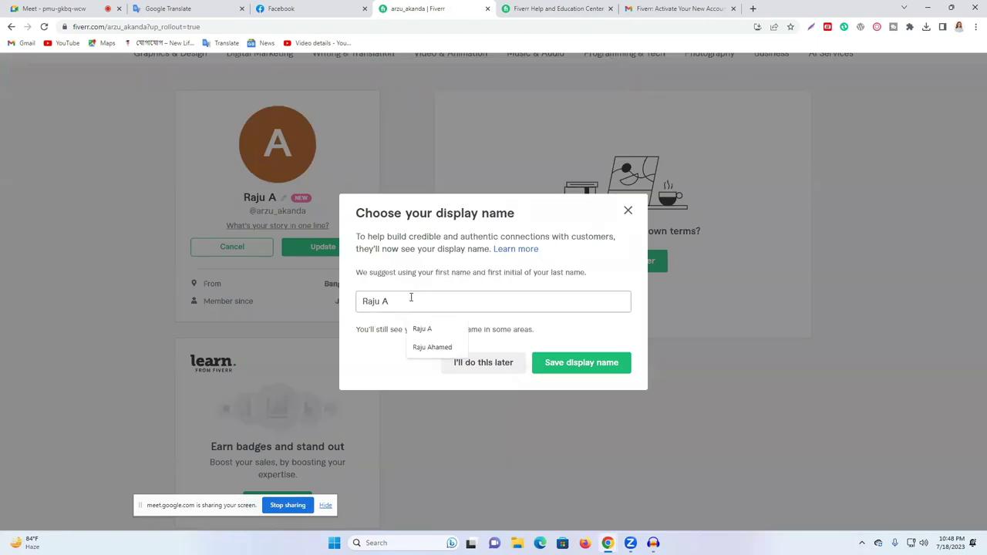
click(432, 346)
click(584, 369)
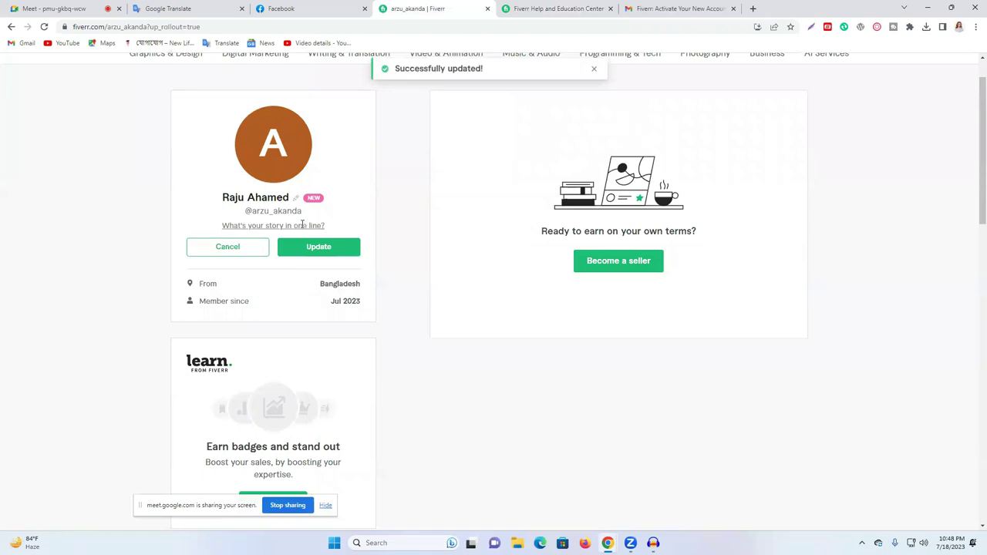
triple_click(267, 213)
click(348, 201)
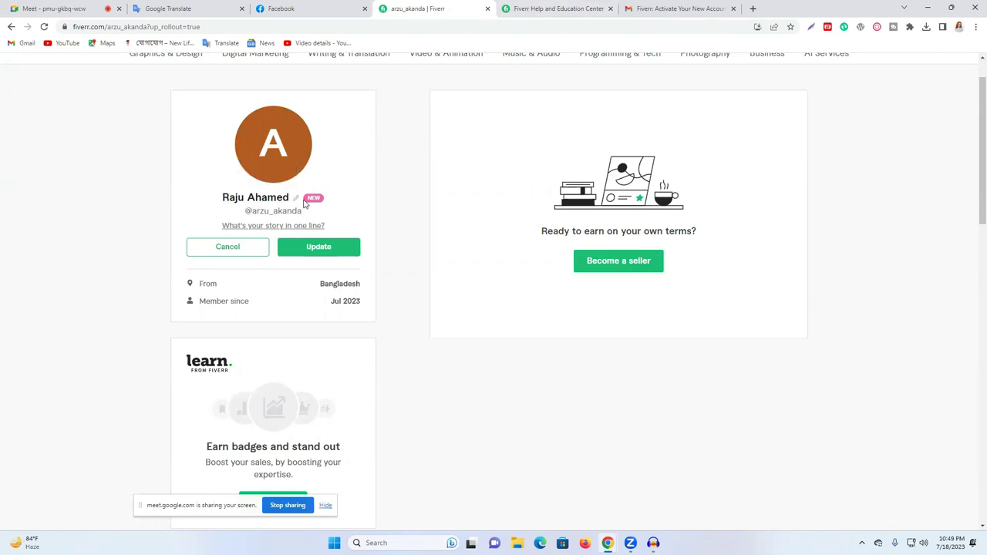
- Replace the whole display name with first name plus last initial and save it
click(295, 197)
key(ctrl+a)
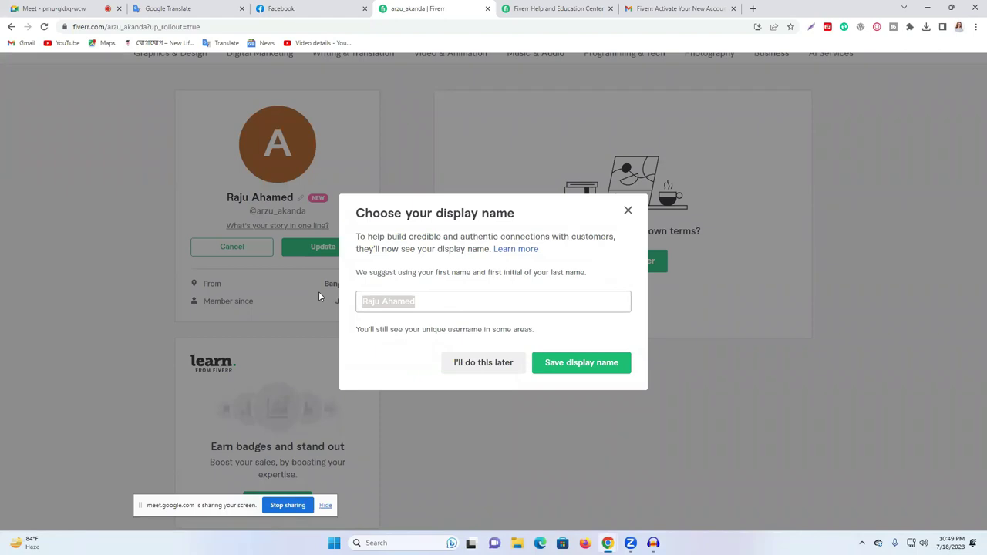
text(ARZ)
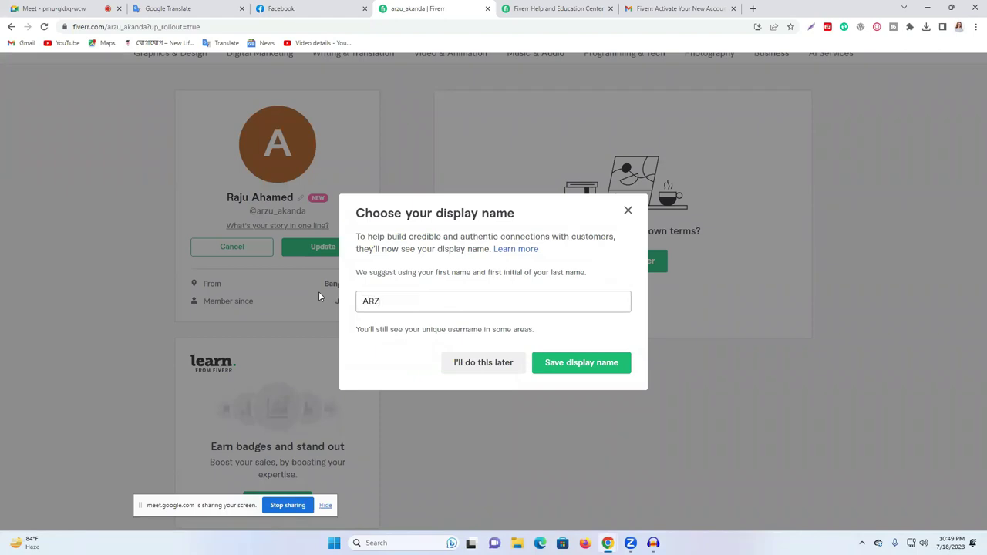
text(U A)
click(583, 369)
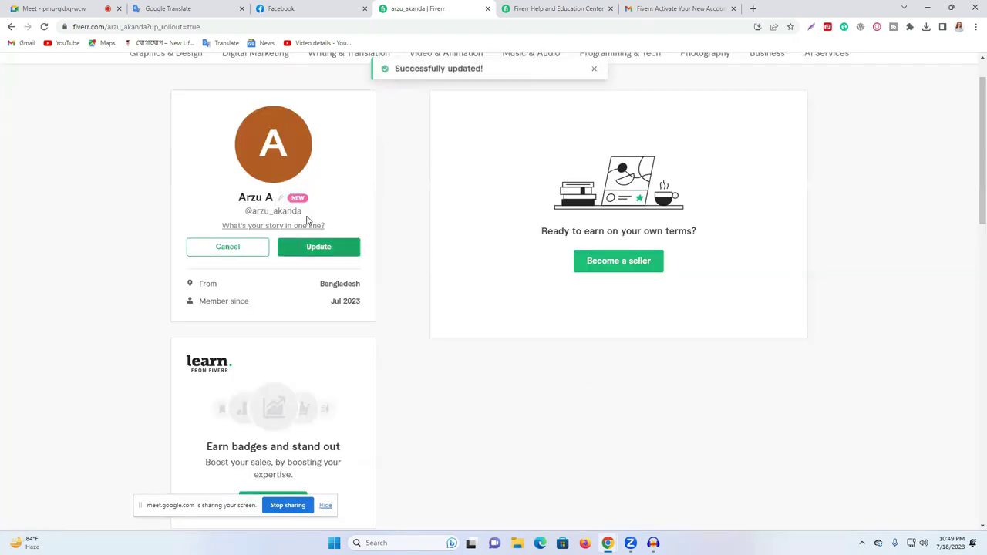
click(274, 146)
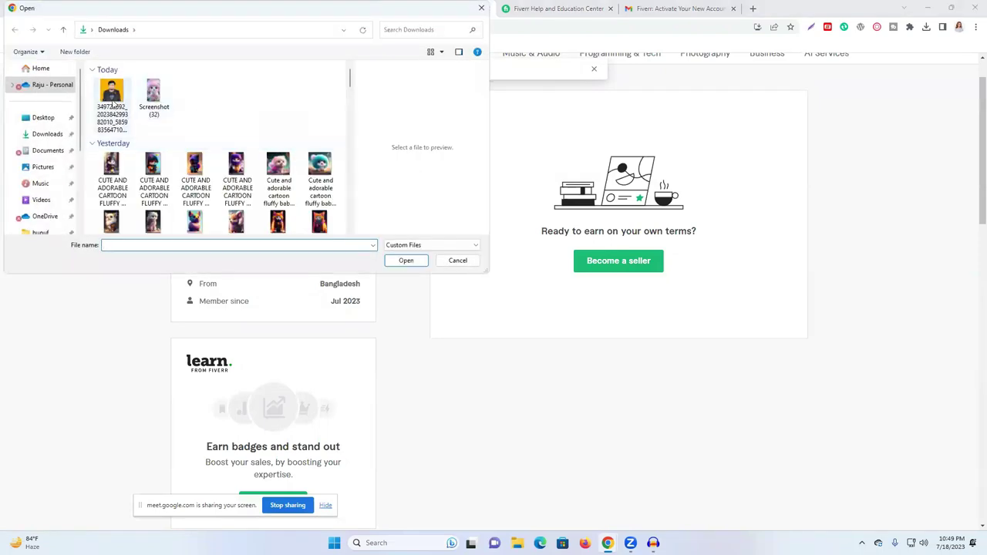
- Upload the newest photo from Downloads as the Fiverr profile picture
click(112, 104)
click(409, 260)
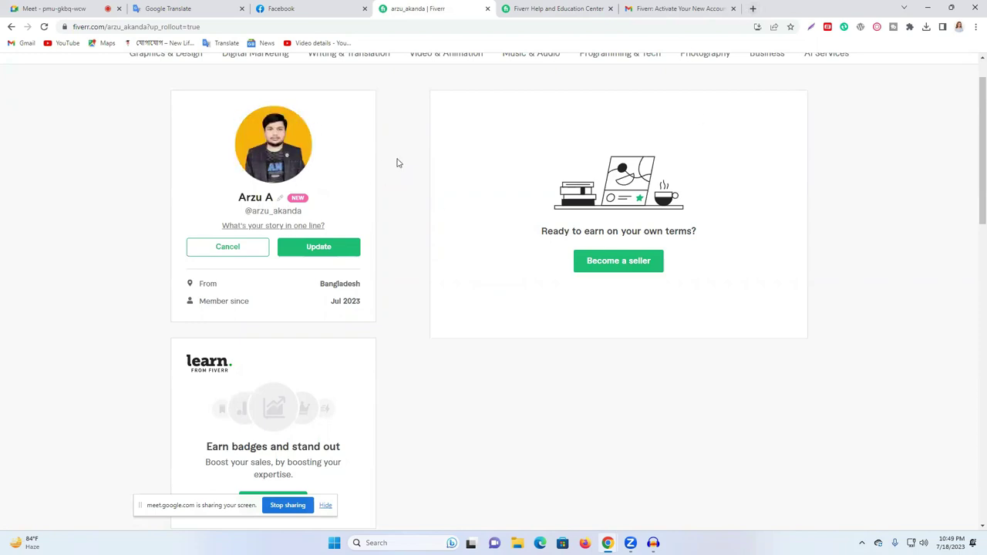
click(752, 8)
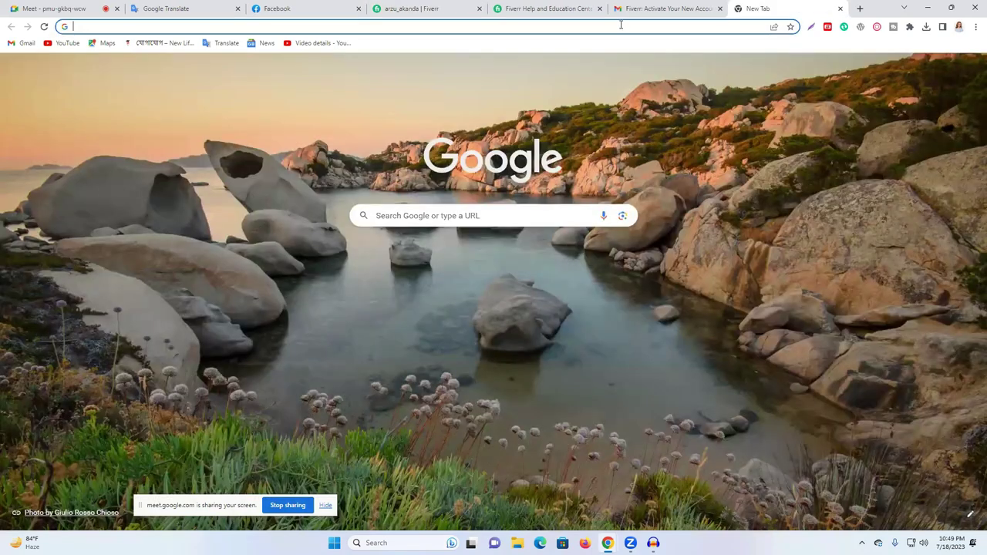
- Search Google for 'professional photo'
click(621, 26)
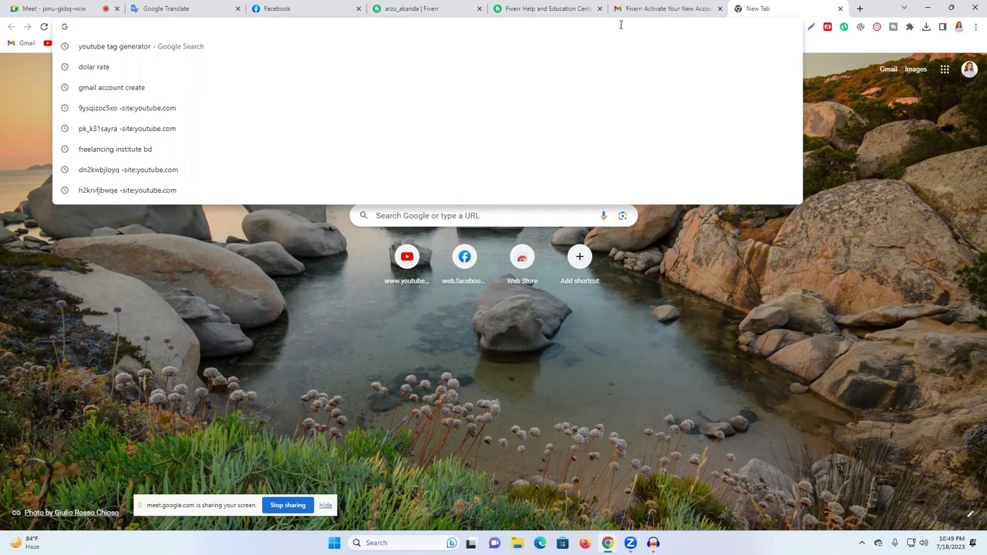
text(prof)
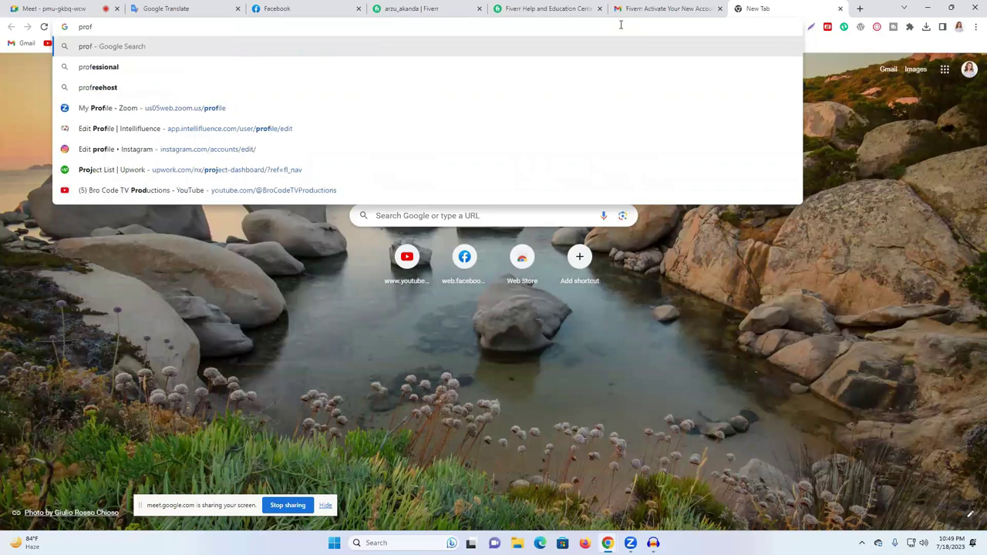
text(e)
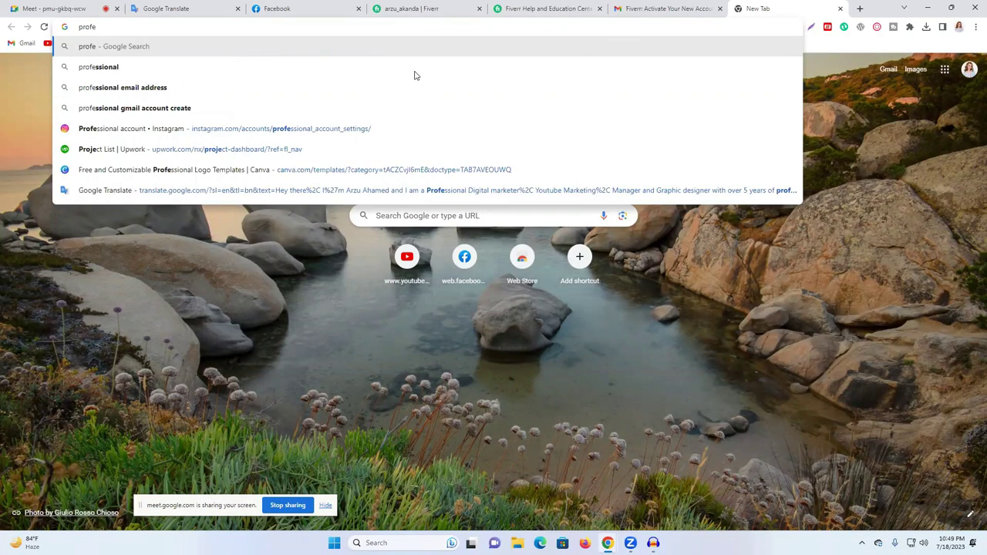
click(171, 67)
click(188, 80)
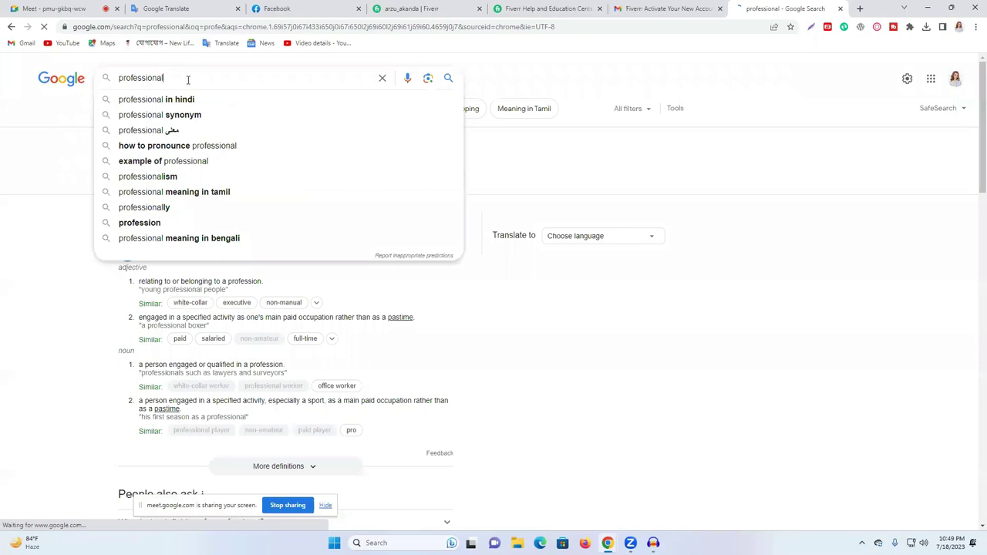
text(photo)
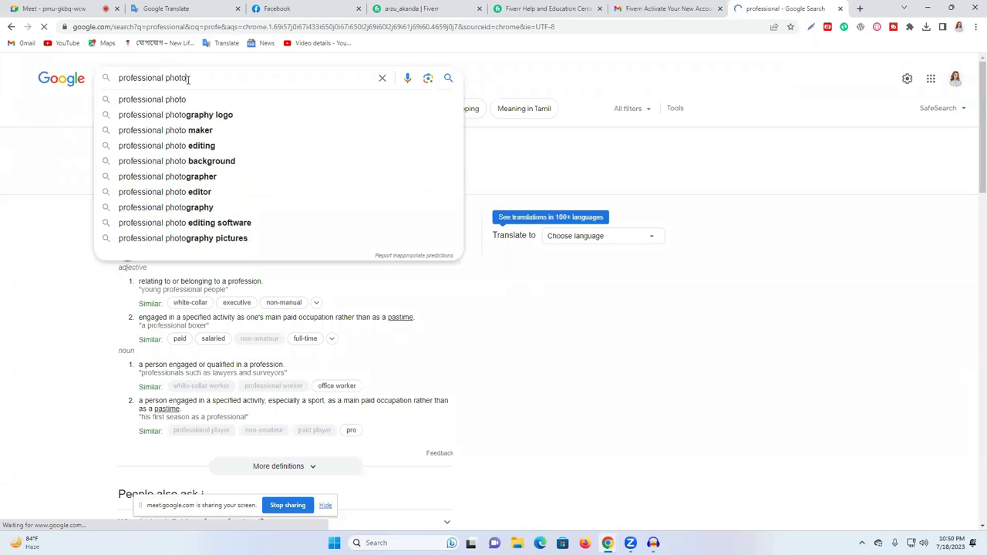
key(Return)
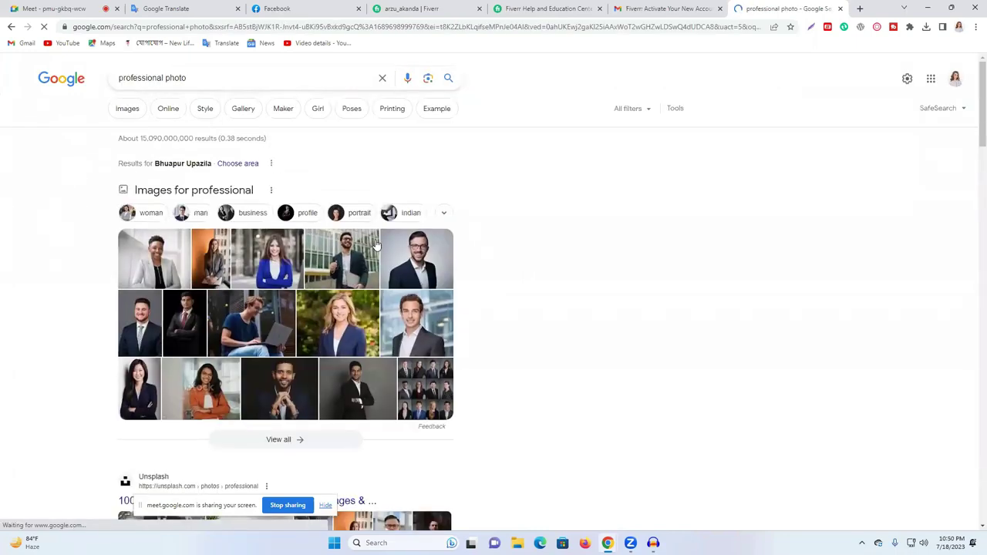
- Switch to image results and preview the man's dark-background headshot
scroll(232, 131, down, 1)
click(142, 64)
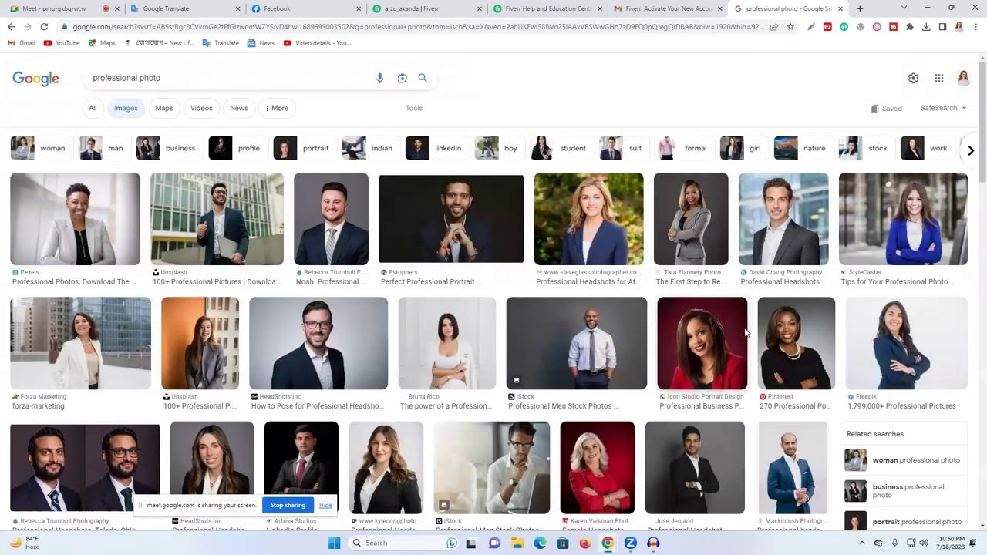
scroll(802, 324, down, 1)
scroll(813, 243, down, 1)
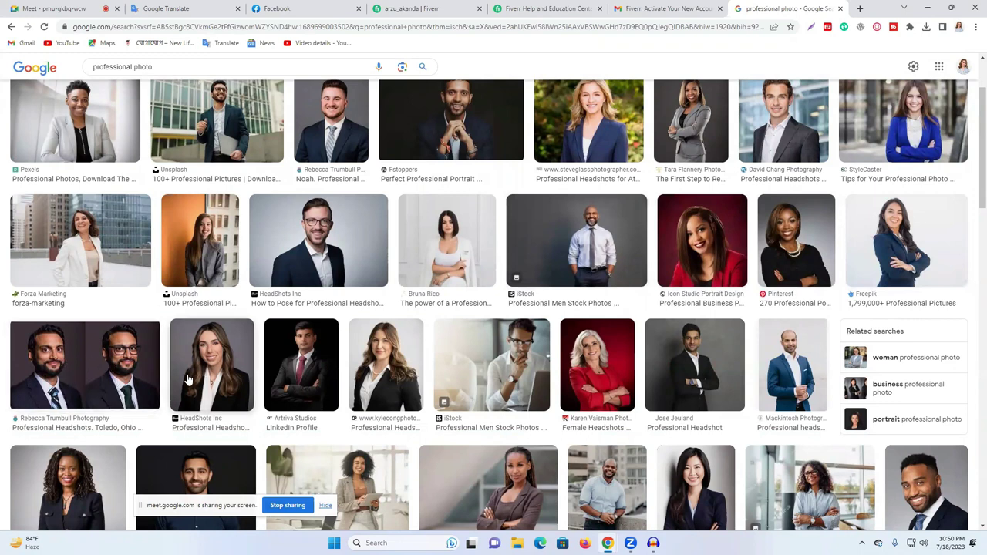
scroll(809, 378, down, 1)
scroll(817, 381, down, 2)
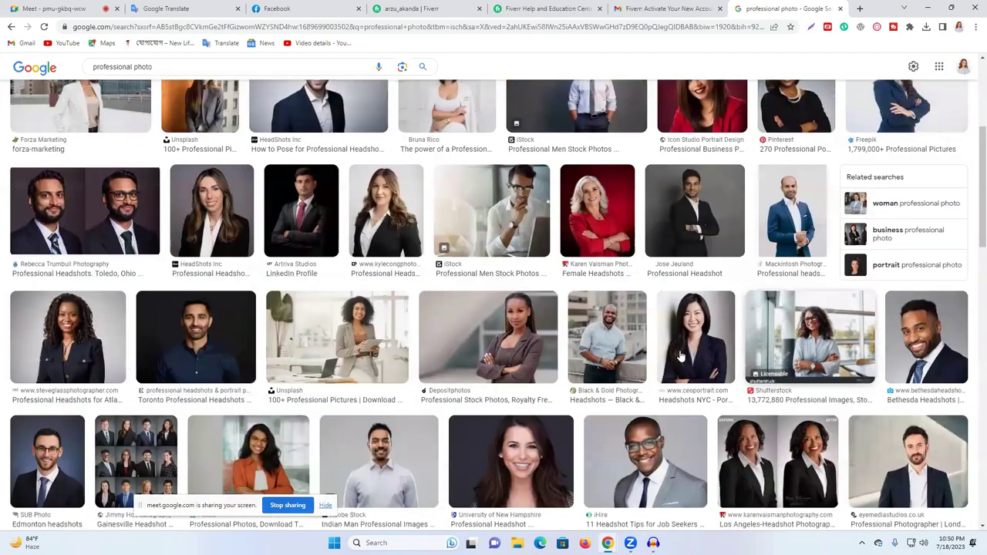
click(206, 347)
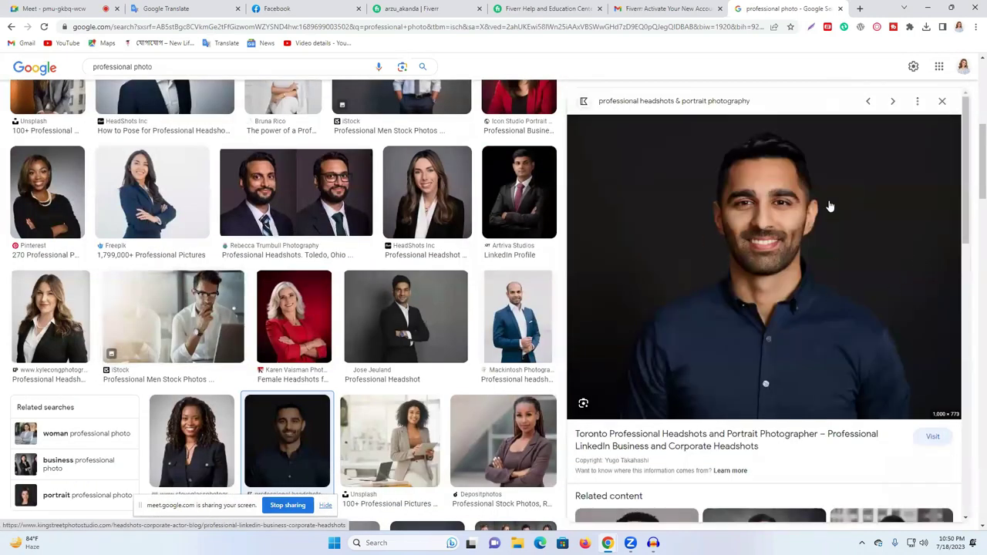
scroll(540, 85, down, 2)
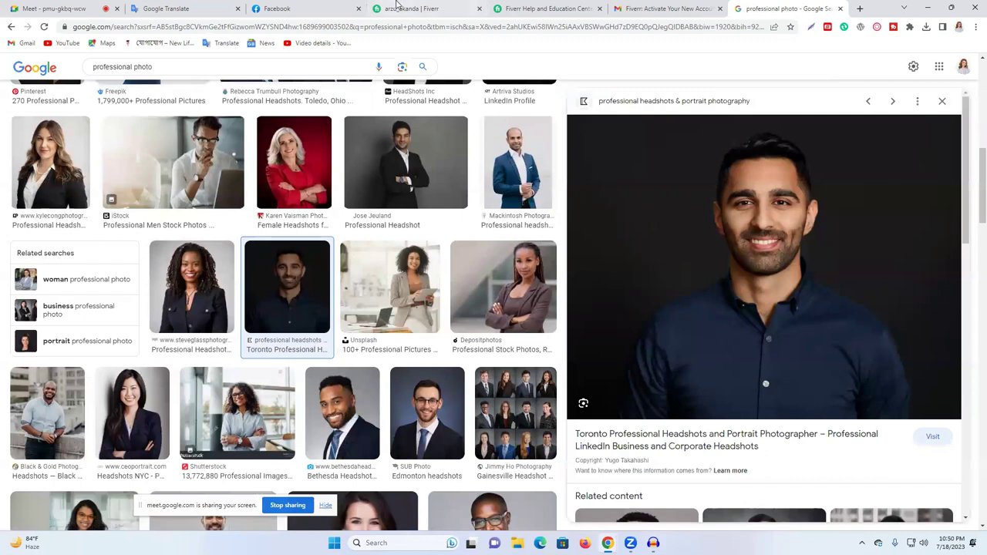
- Glance at the Fiverr and Gmail tabs, then browse and close the headshot preview
click(397, 8)
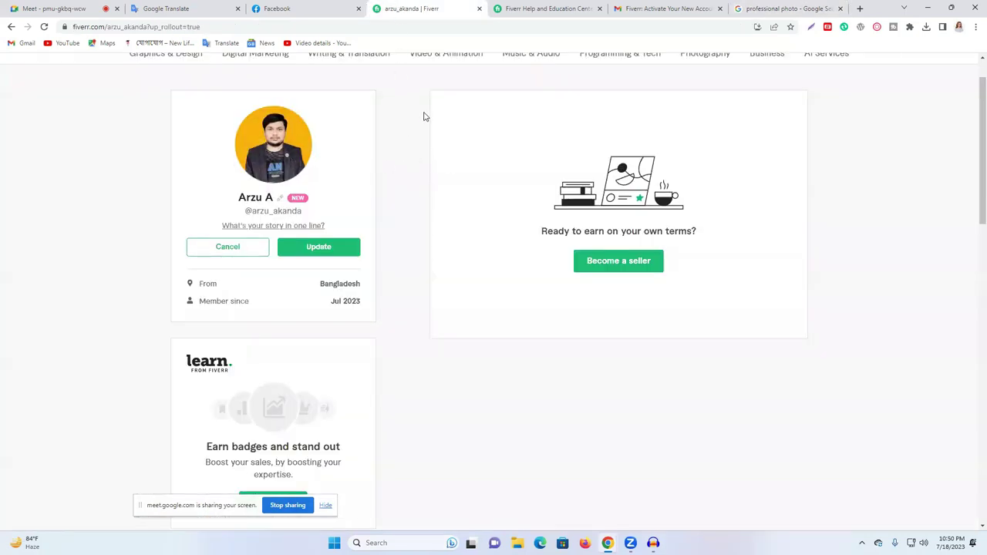
click(667, 8)
click(770, 8)
scroll(331, 335, down, 2)
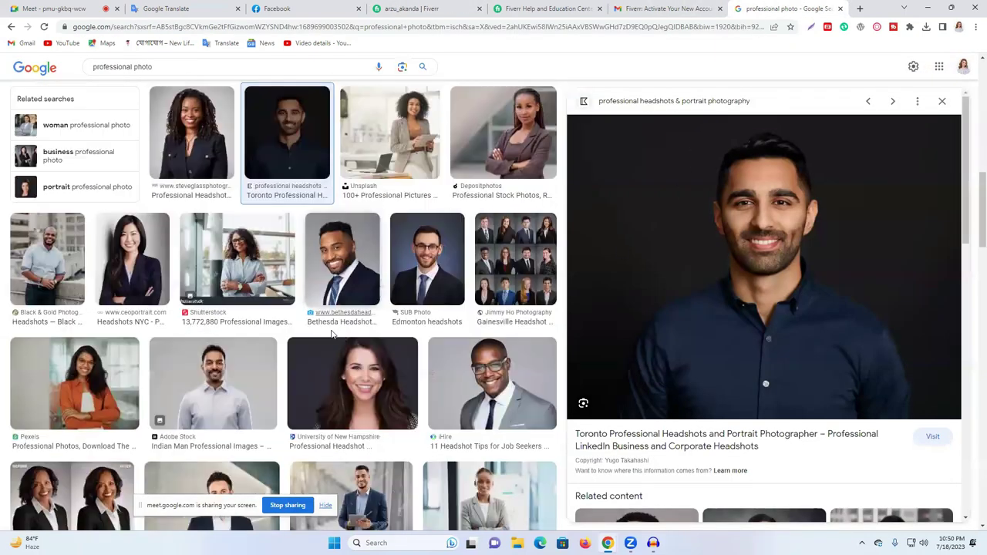
scroll(428, 354, down, 2)
scroll(428, 354, down, 2)
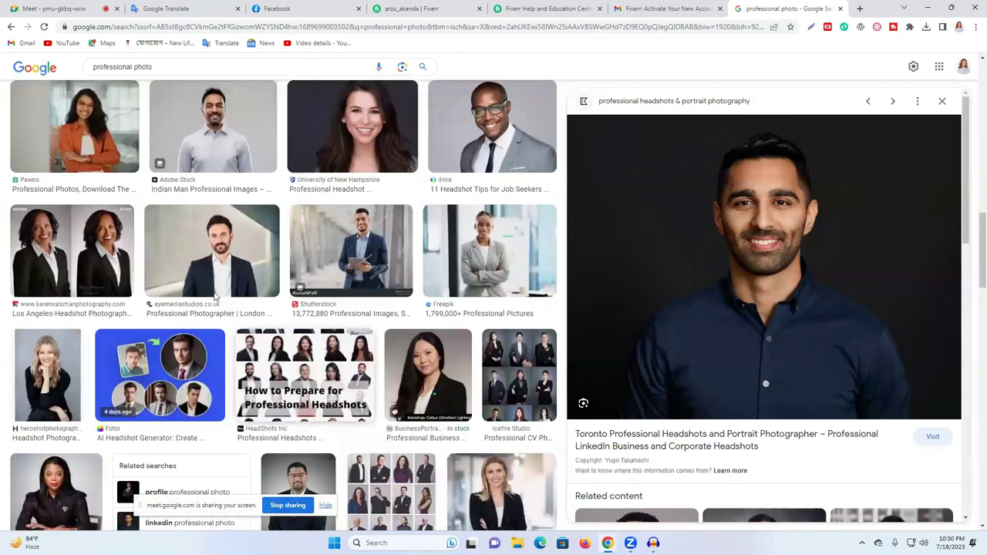
scroll(282, 289, down, 3)
scroll(281, 289, down, 2)
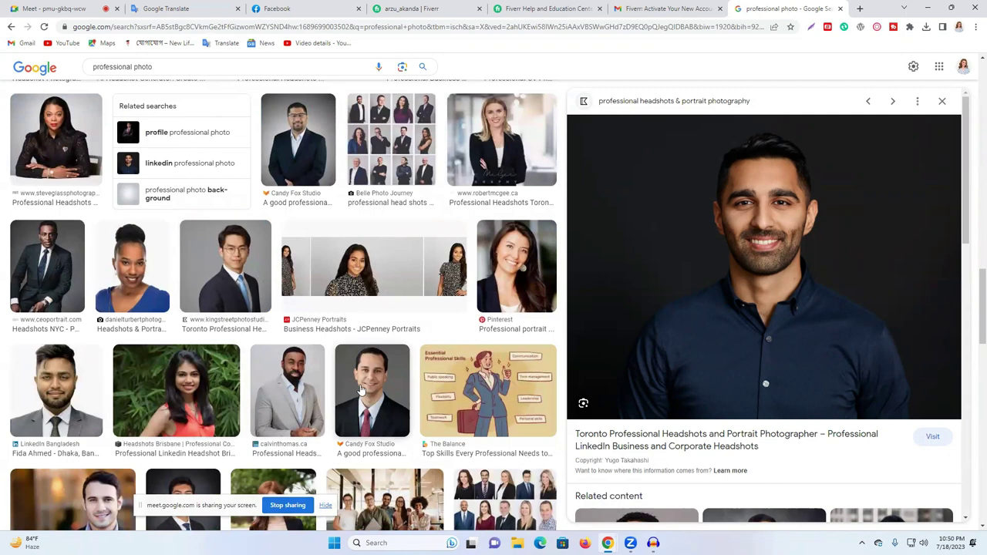
scroll(230, 410, down, 3)
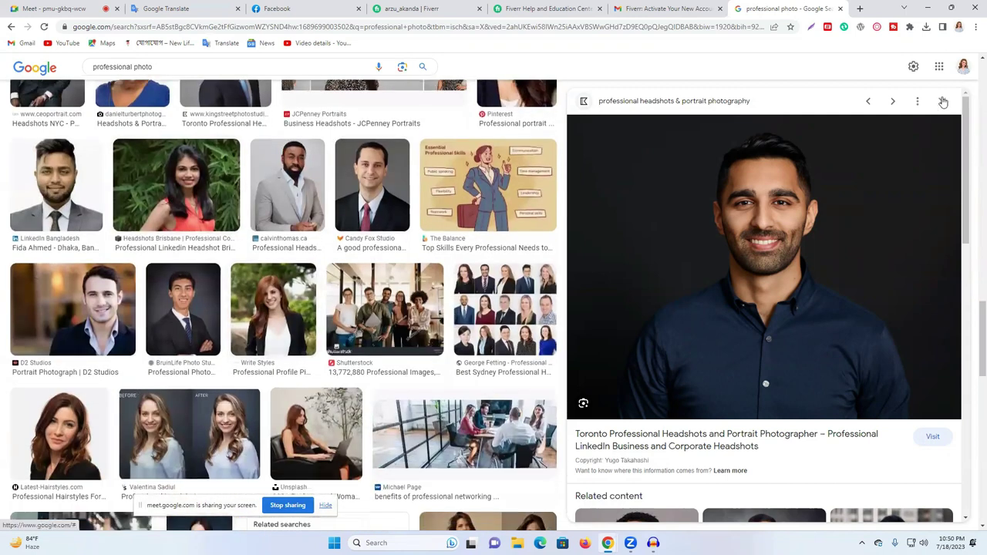
click(941, 101)
scroll(692, 253, up, 3)
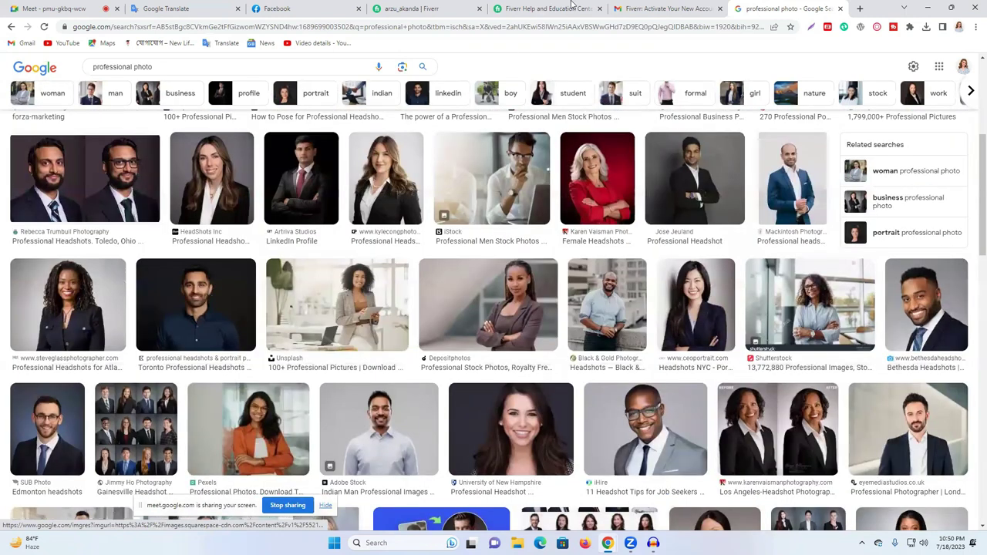
click(861, 9)
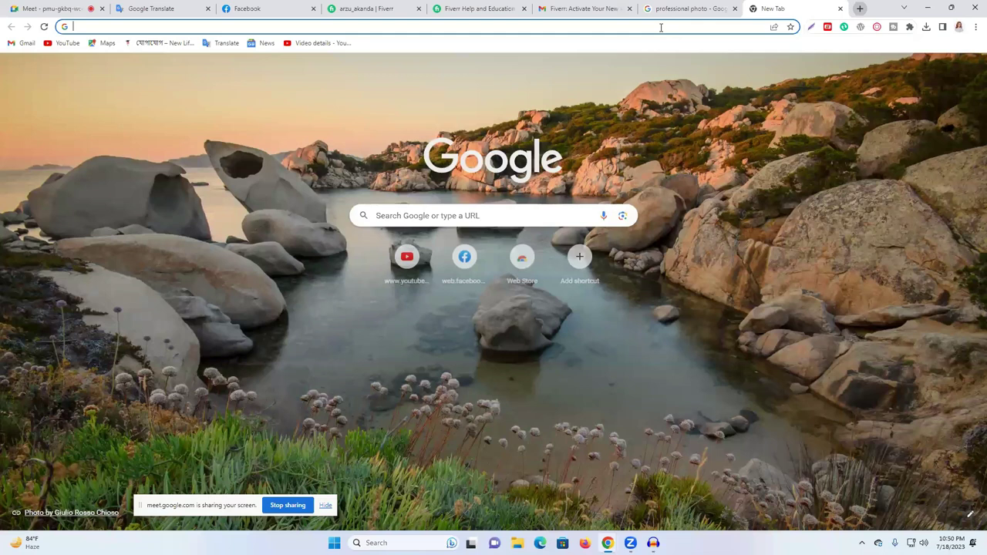
- Search Google for a background remover and open the remove.bg site
click(661, 27)
text(bac)
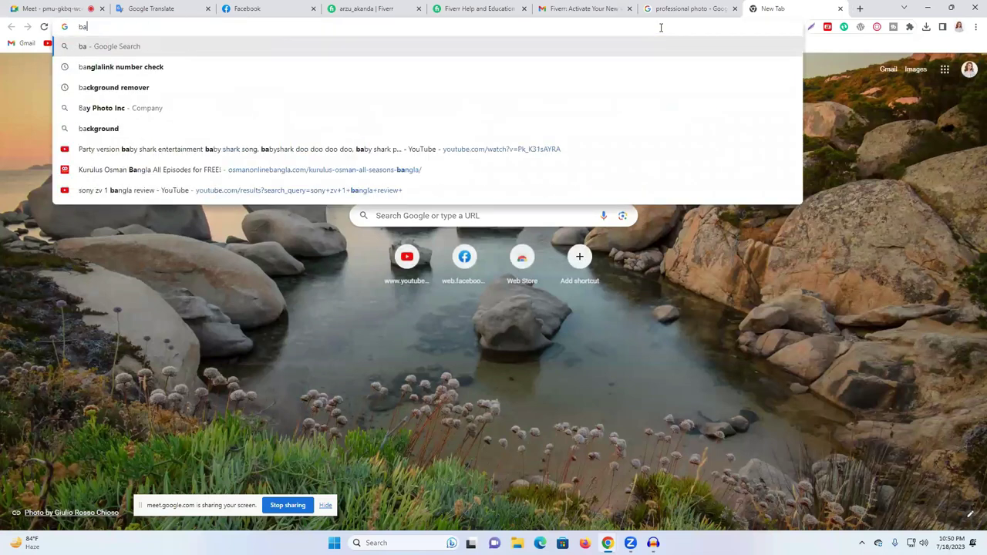
click(274, 74)
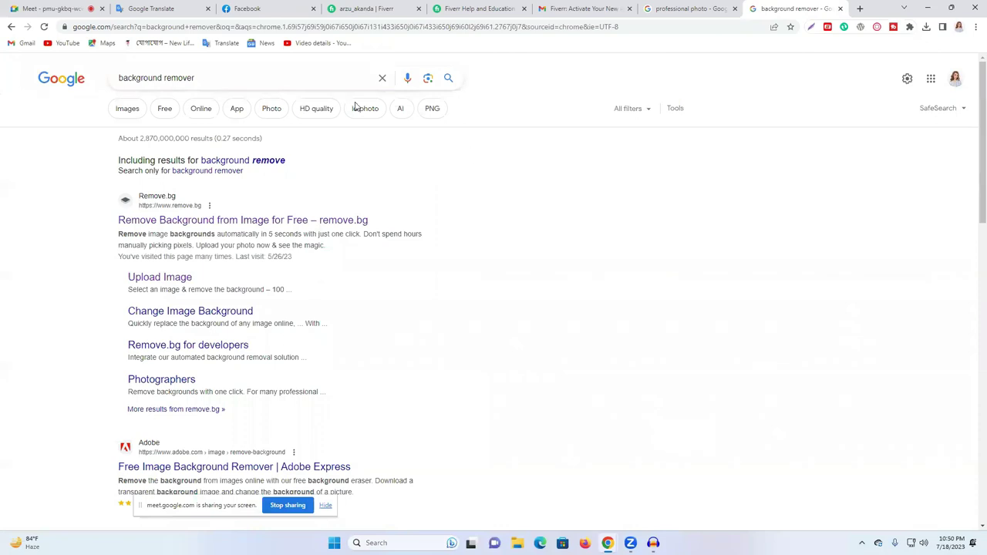
click(194, 221)
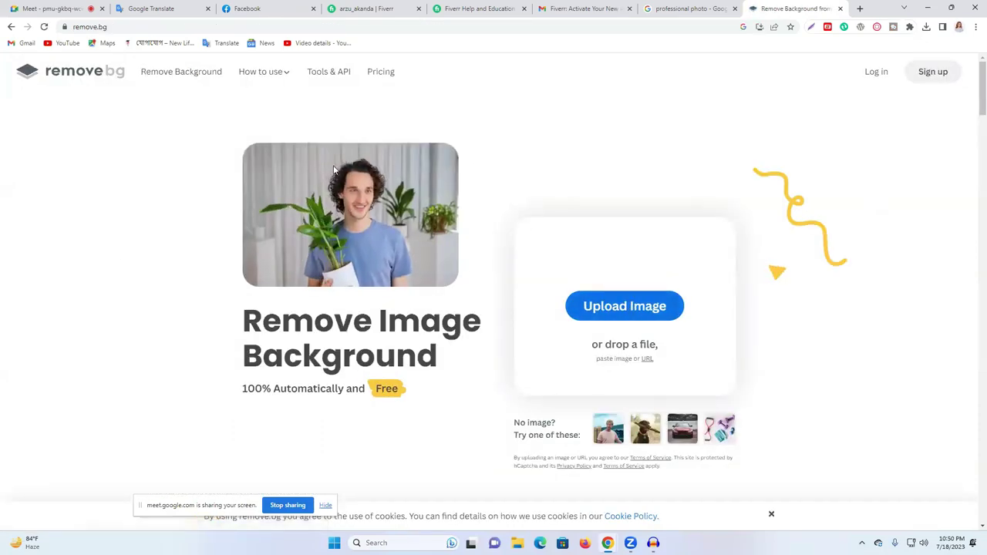
- Upload the portrait photo from Downloads to remove.bg and open its background-editing options
click(624, 306)
click(117, 100)
click(406, 261)
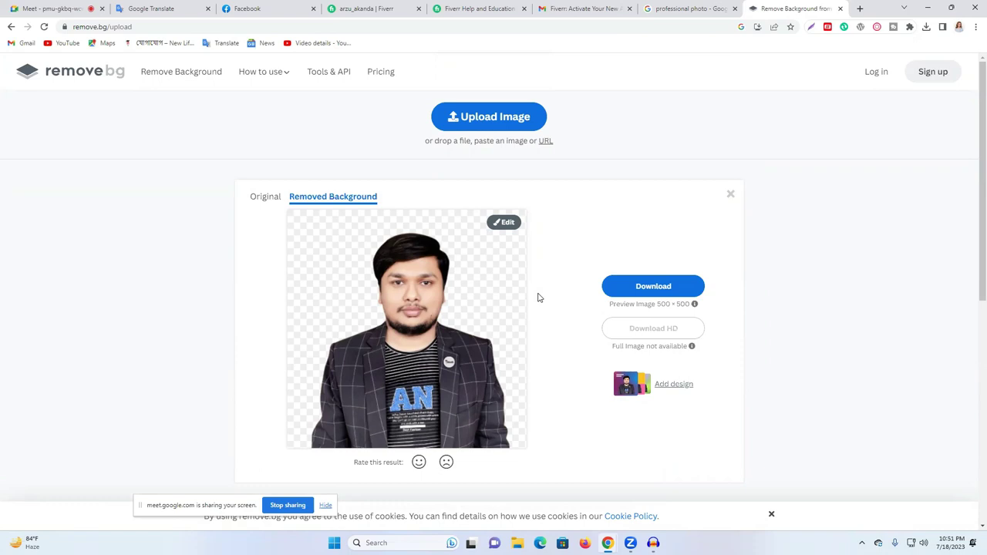
click(503, 223)
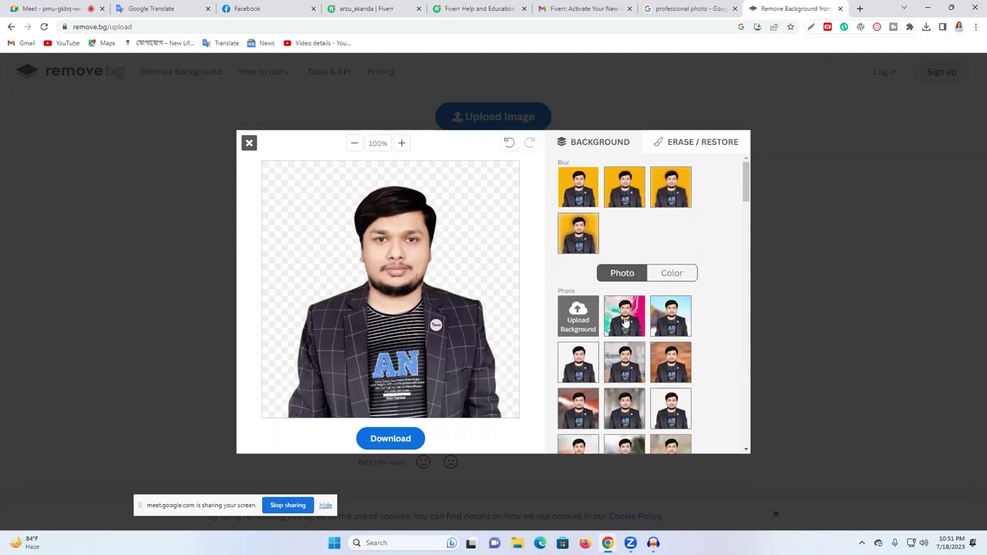
click(860, 9)
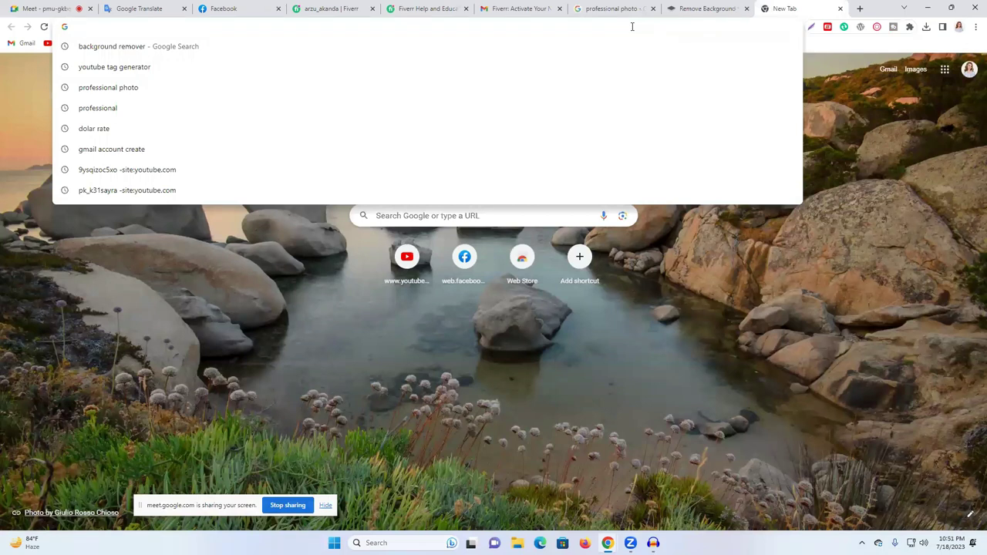
- Search 'catout', open Cutout.Pro, dismiss the PromeAI banner, and open Background Diffusion
text(cat)
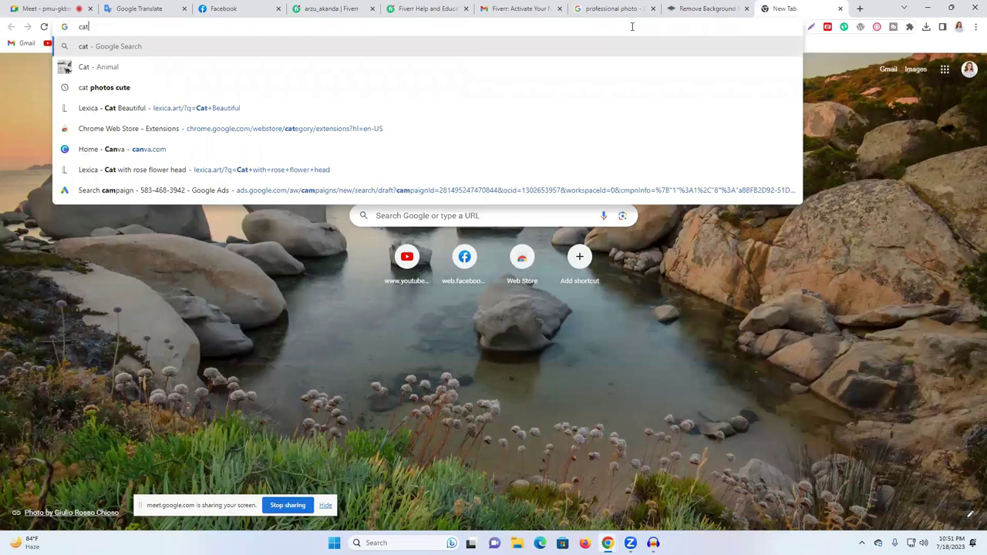
text(out)
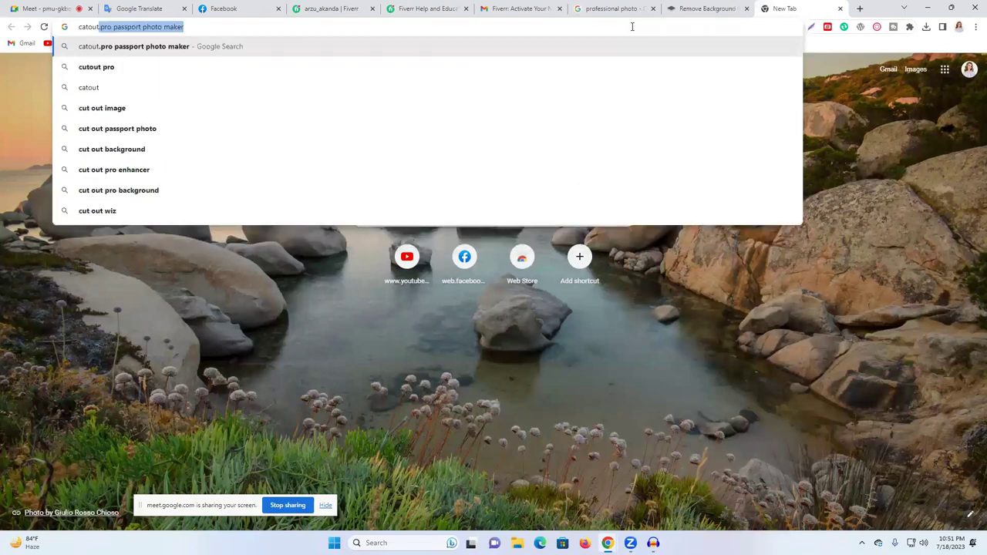
click(512, 67)
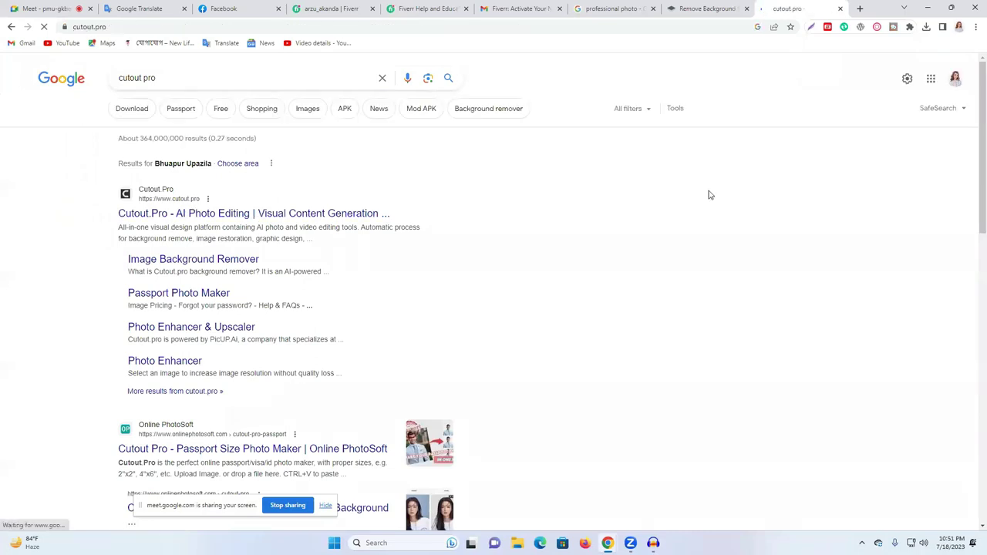
scroll(574, 398, down, 1)
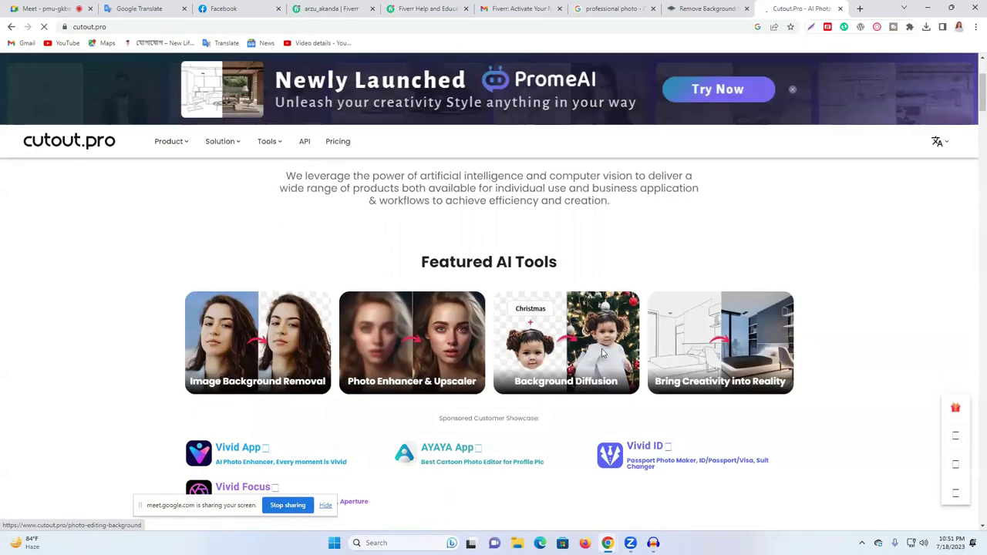
scroll(604, 353, up, 2)
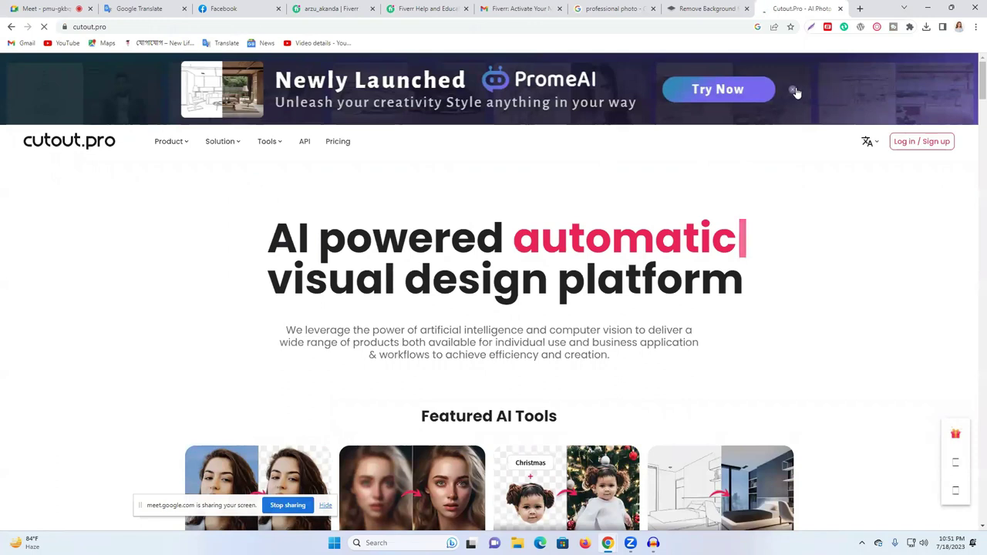
click(795, 91)
scroll(568, 293, down, 4)
scroll(569, 287, up, 1)
scroll(568, 287, down, 10)
scroll(568, 292, up, 3)
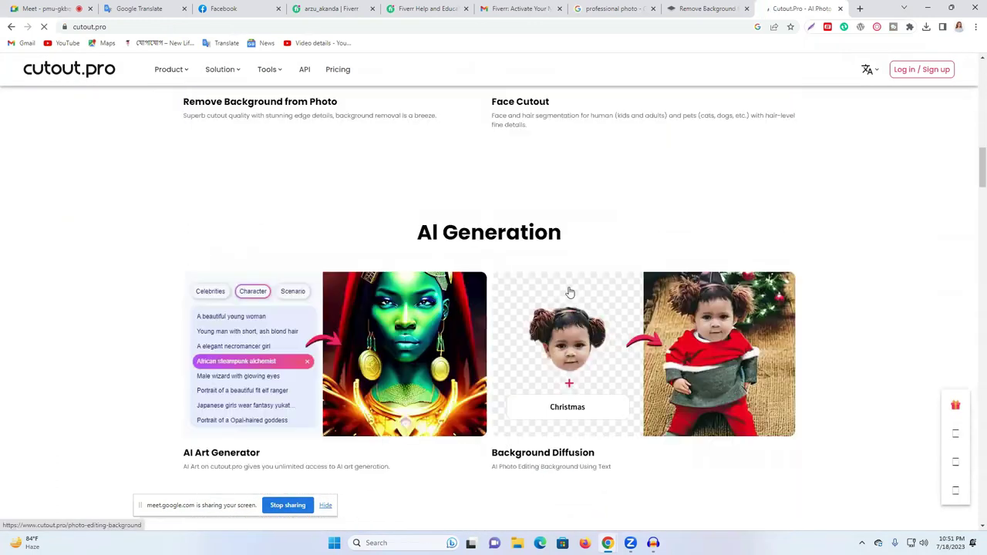
click(550, 411)
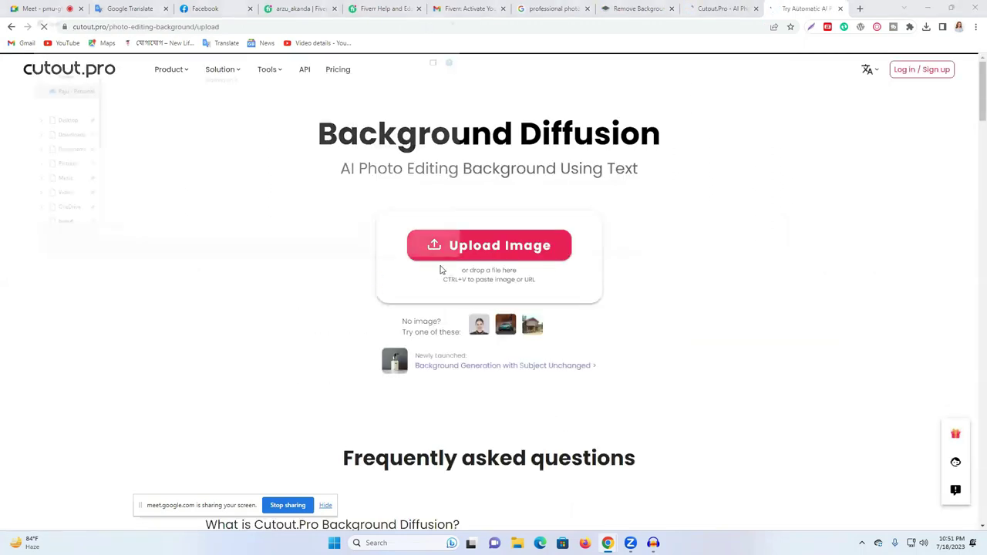
- Upload the portrait photo from Downloads to Background Diffusion and skip the tutorial
click(443, 253)
click(113, 108)
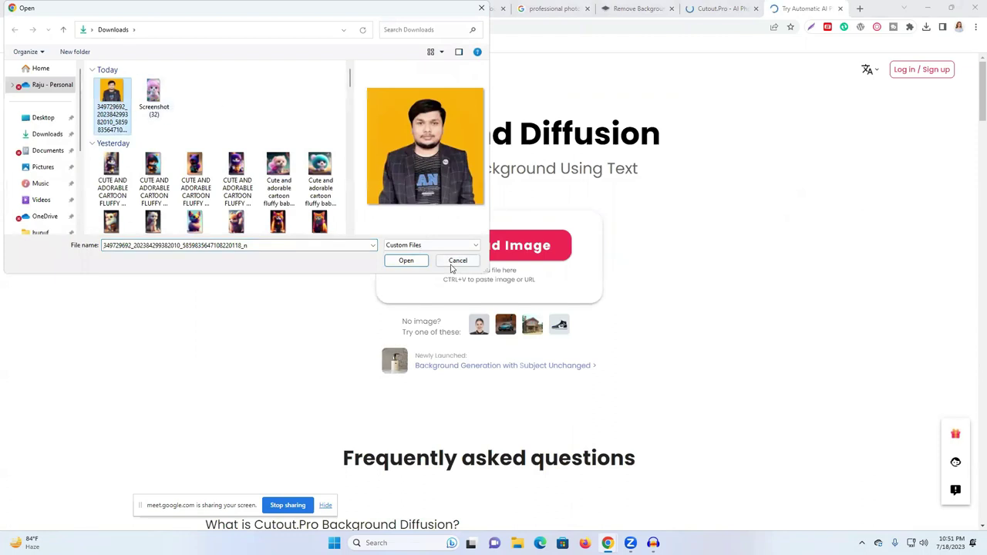
click(403, 260)
scroll(519, 292, down, 2)
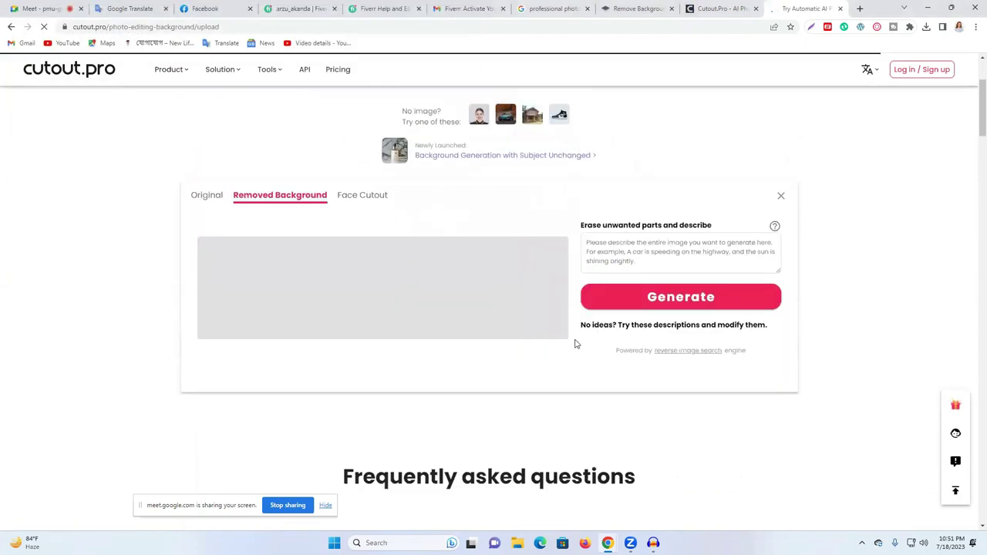
scroll(575, 344, up, 1)
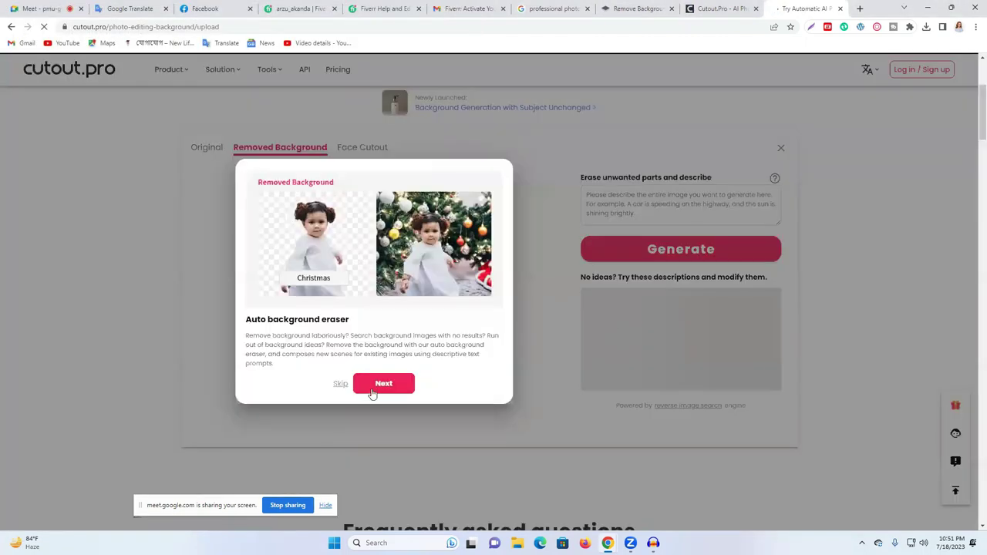
click(337, 385)
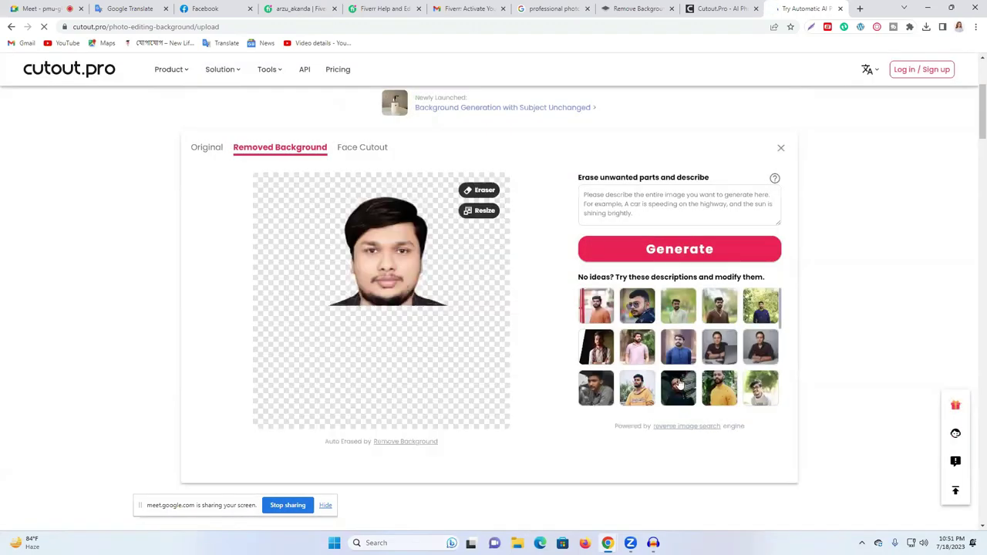
- Generate backgrounds from the yellow-hoodie brick-wall example description
click(630, 314)
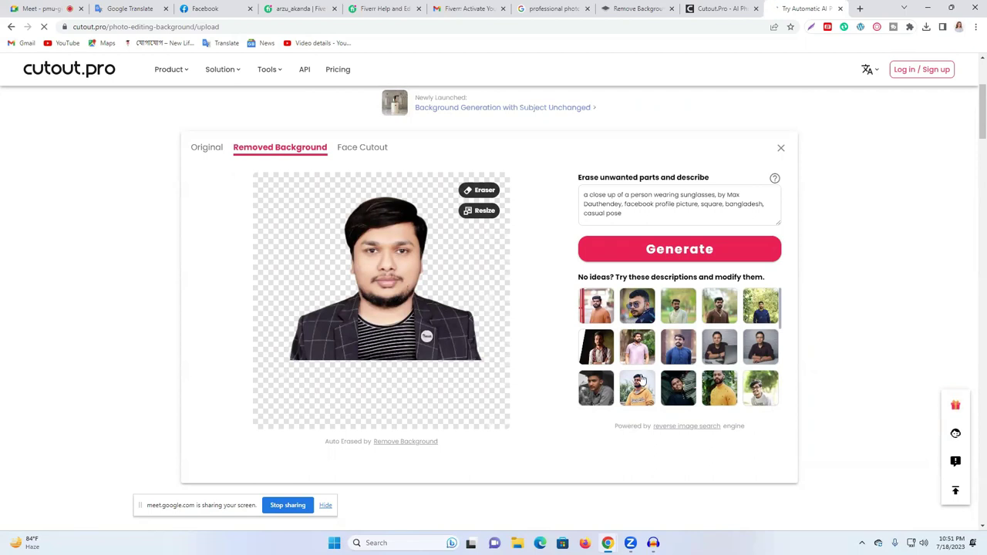
click(637, 393)
click(680, 250)
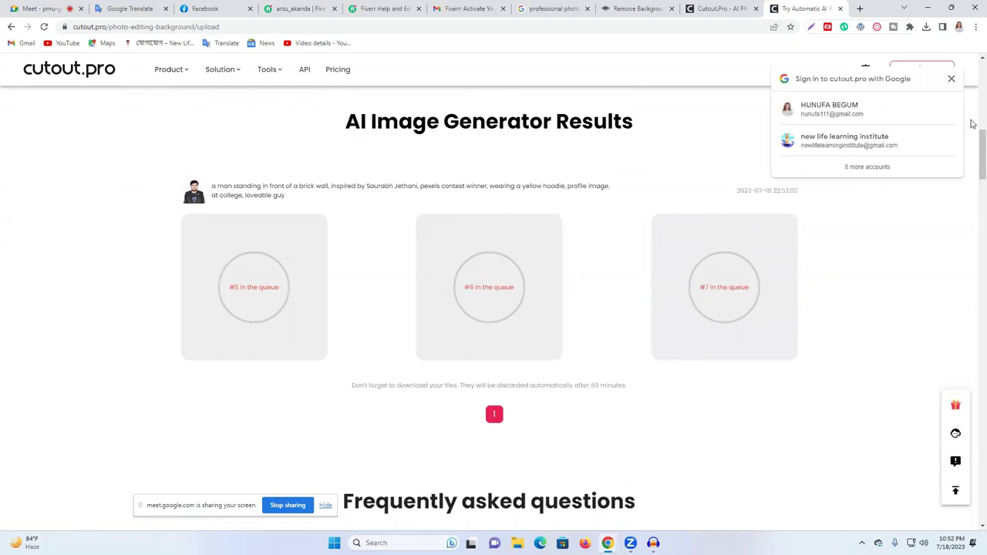
click(951, 82)
- Review the generated backgrounds, then close both Cutout.Pro tabs to return to remove.bg
scroll(809, 277, up, 3)
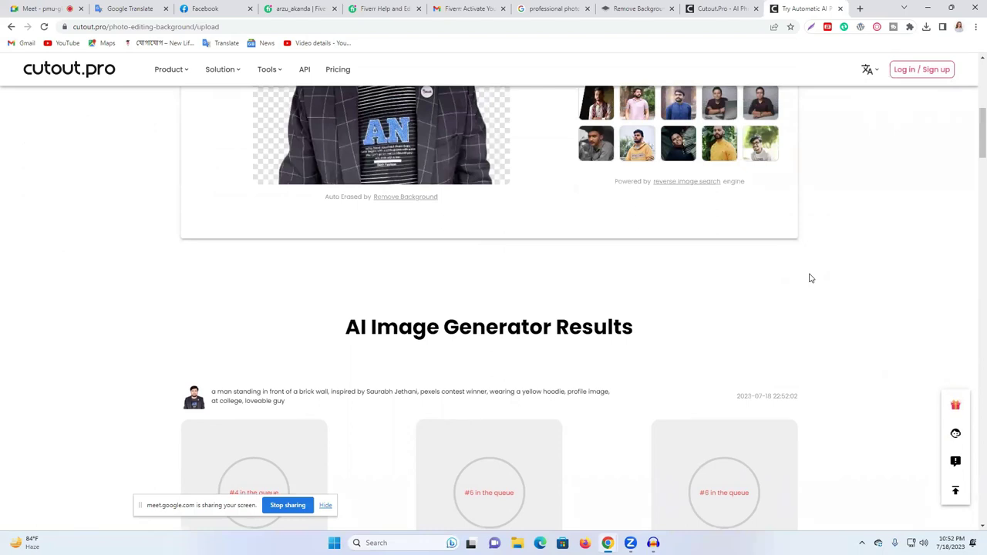
scroll(464, 177, up, 3)
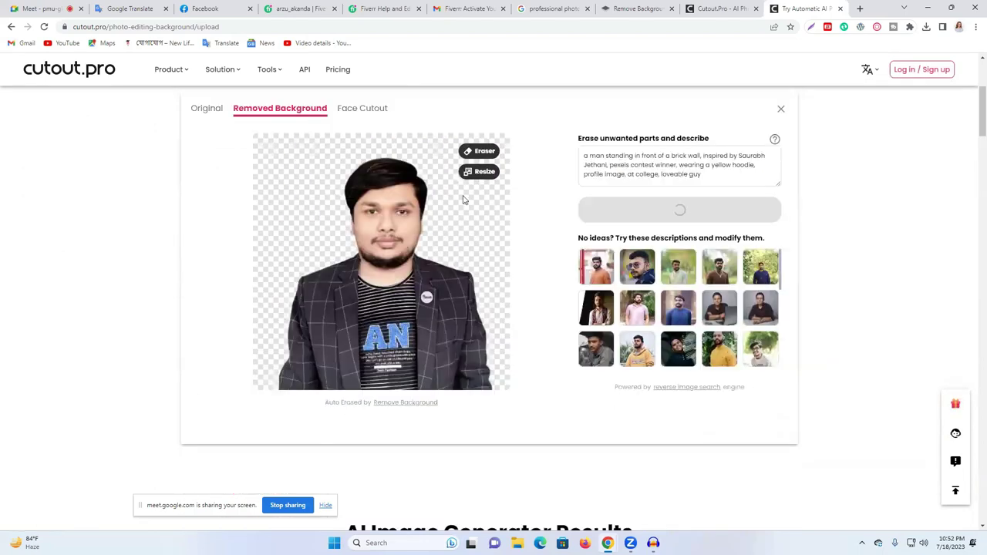
scroll(744, 279, up, 4)
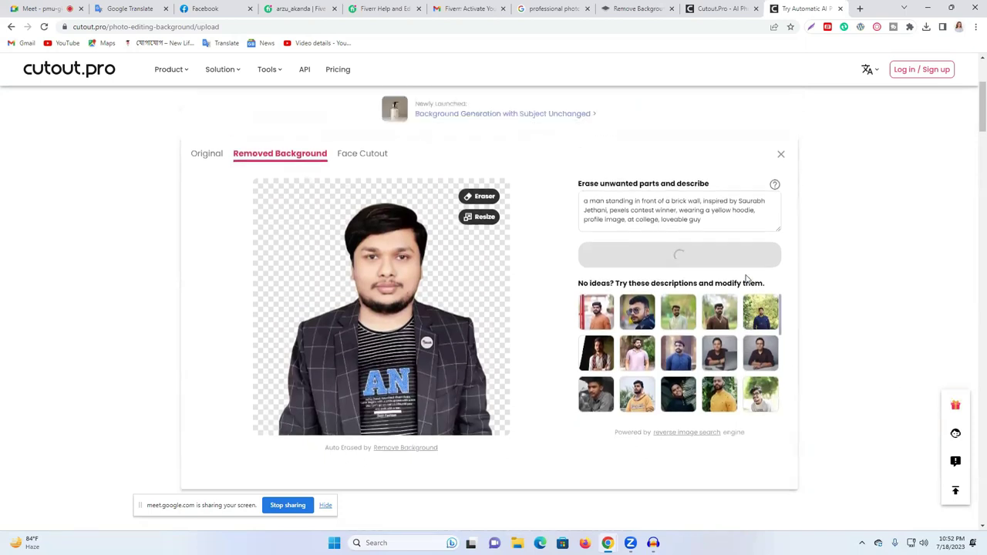
scroll(744, 279, down, 4)
scroll(655, 285, up, 3)
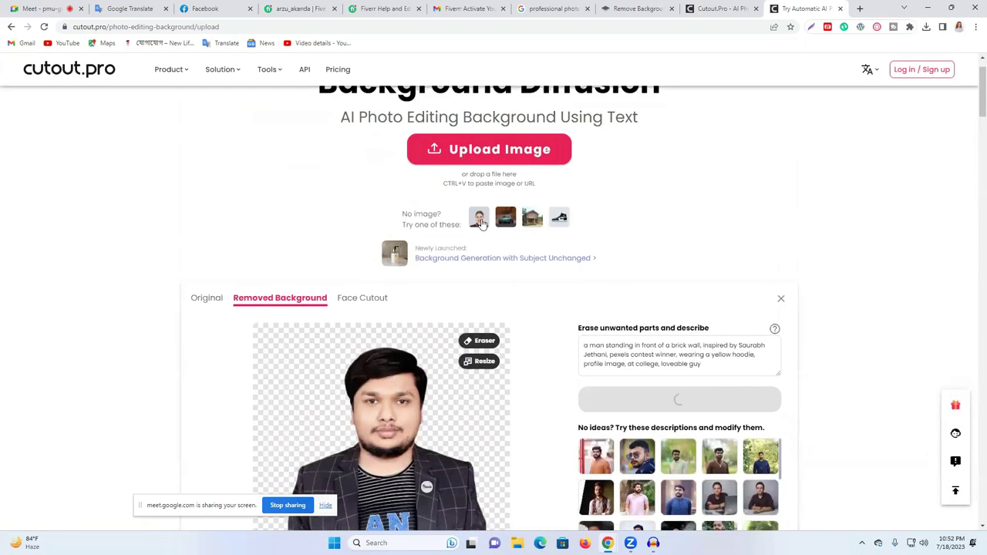
scroll(535, 339, down, 3)
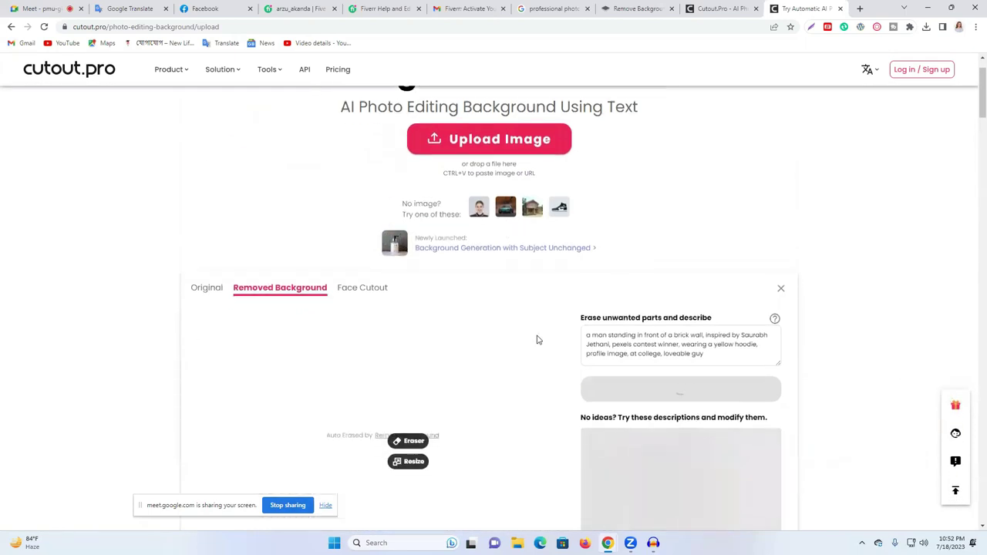
scroll(456, 353, up, 2)
scroll(511, 344, down, 2)
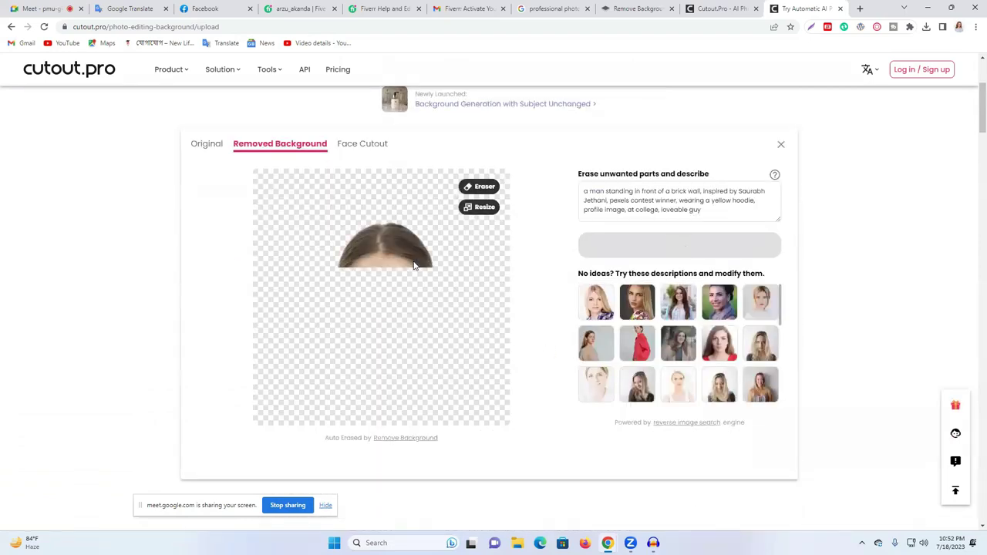
click(838, 9)
click(797, 9)
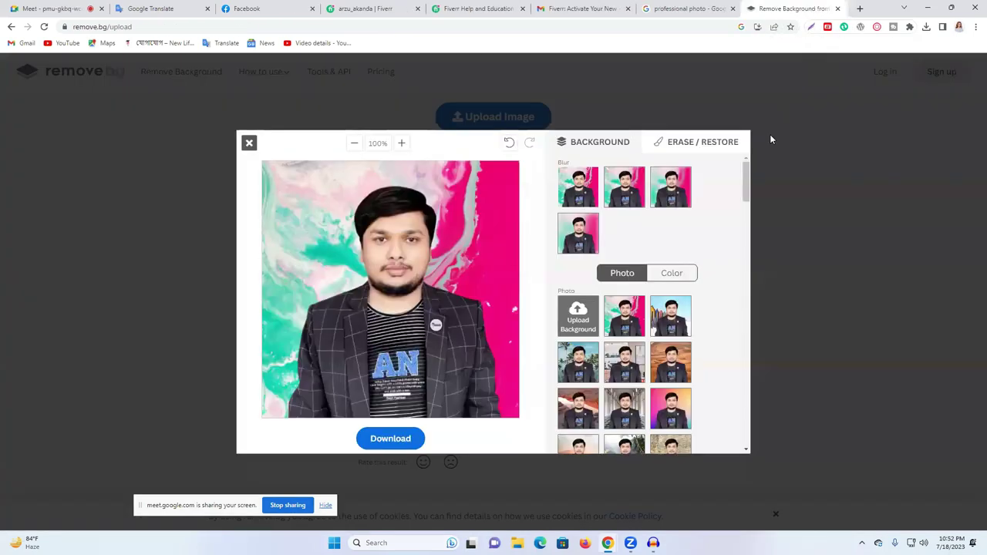
- Open canva.com in a new browser tab
scroll(624, 324, down, 2)
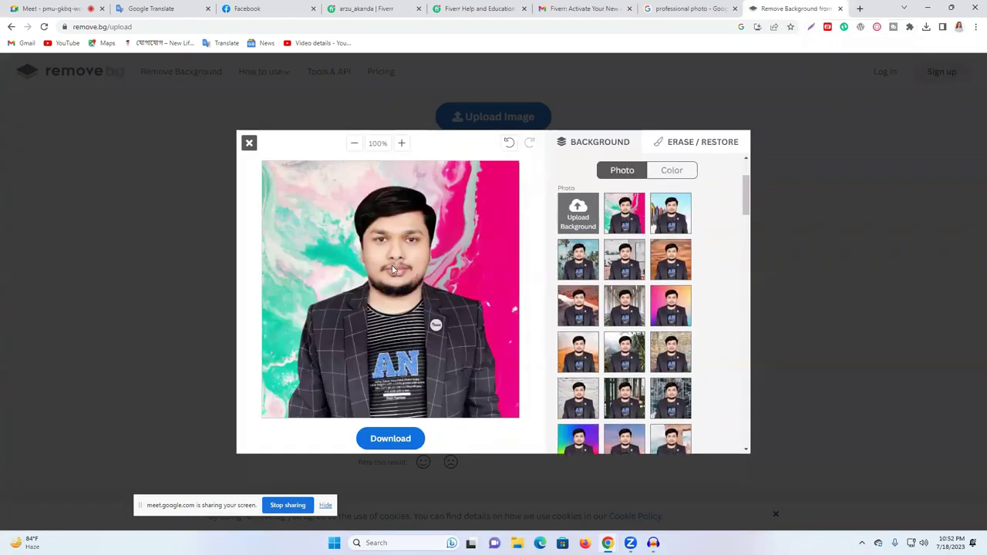
click(858, 9)
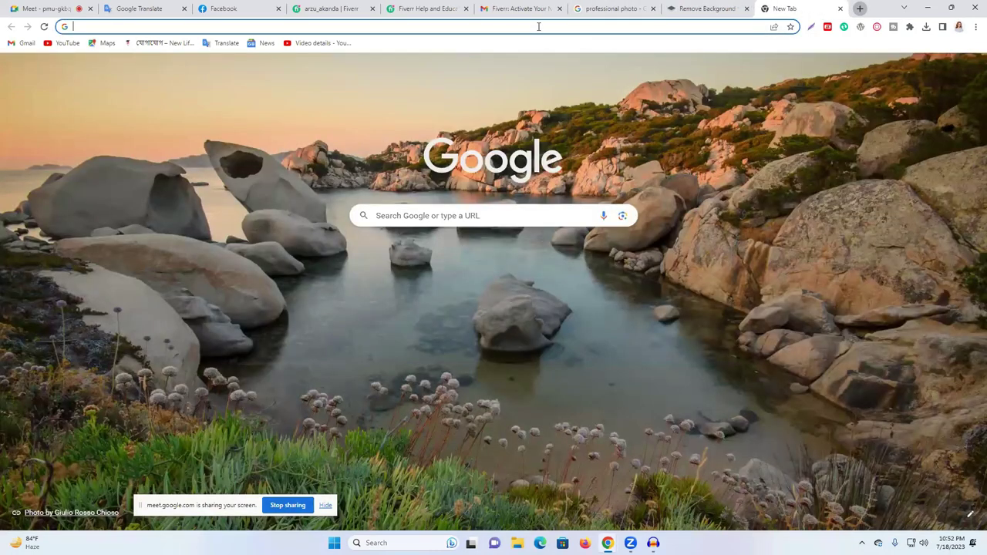
text(canva)
key(Return)
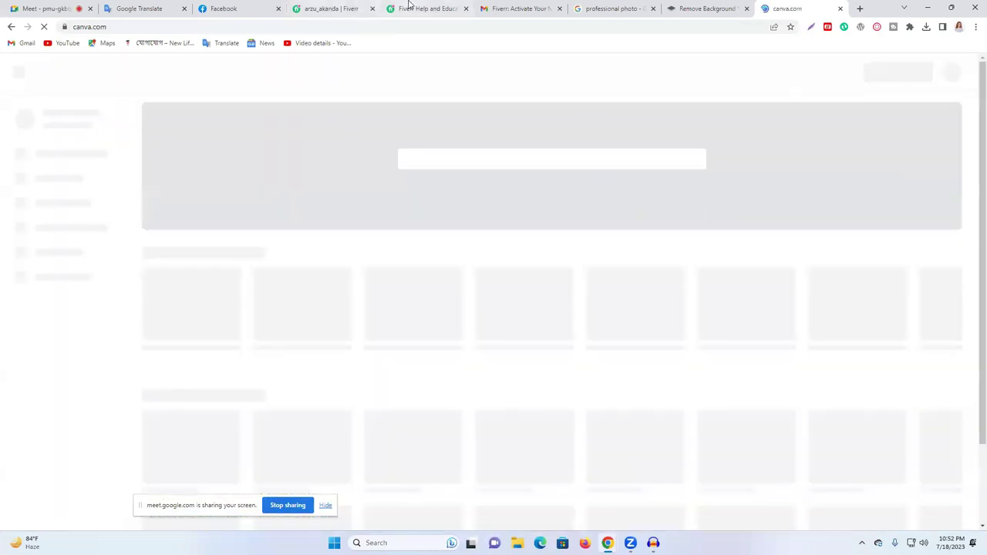
- Check the Fiverr guidelines and profile tabs, then settle on the Canva home page
click(409, 6)
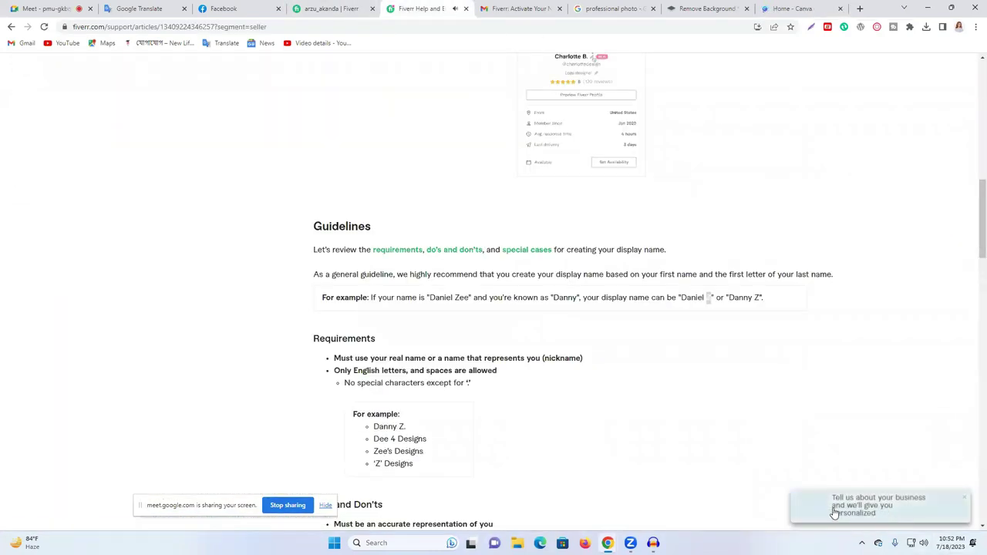
click(804, 6)
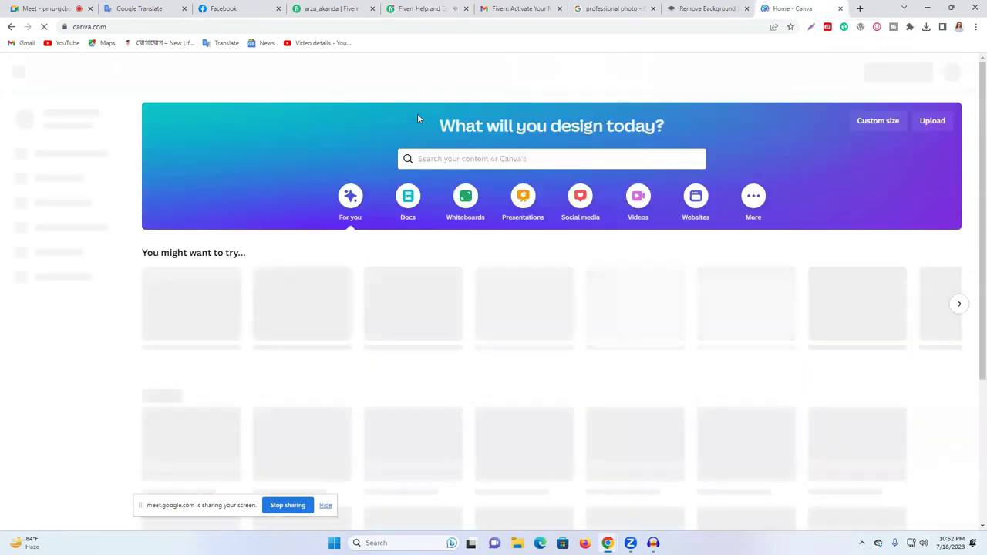
click(313, 6)
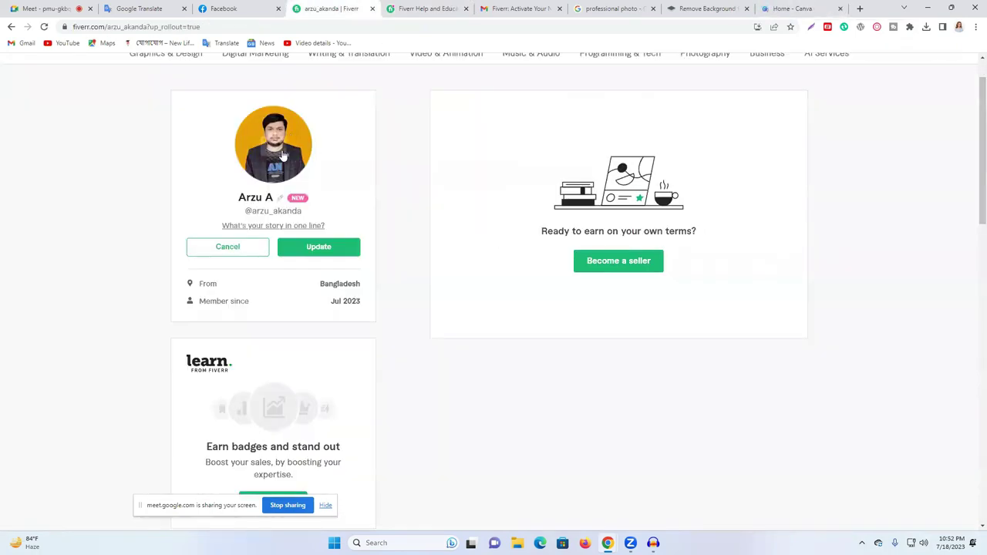
mouse_move(266, 127)
click(794, 9)
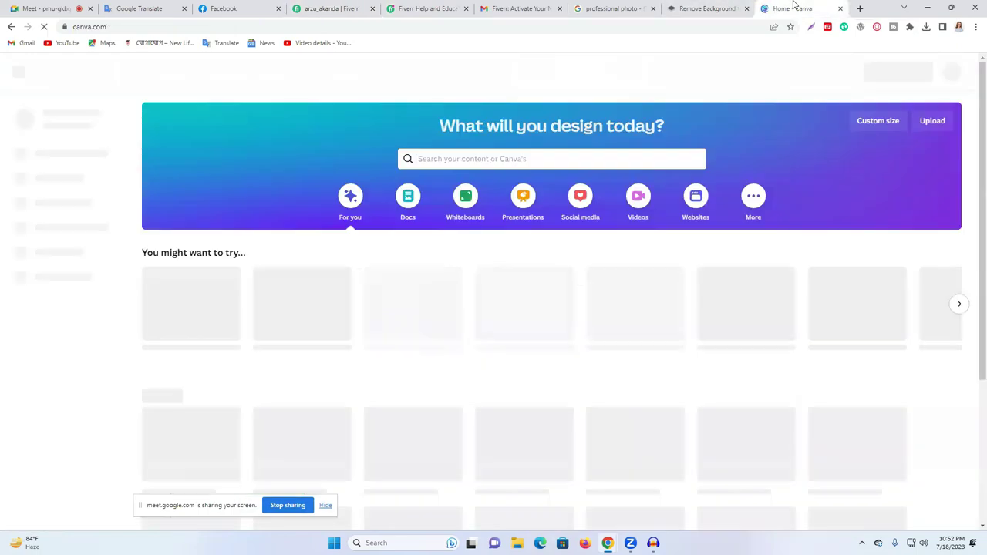
scroll(539, 261, down, 1)
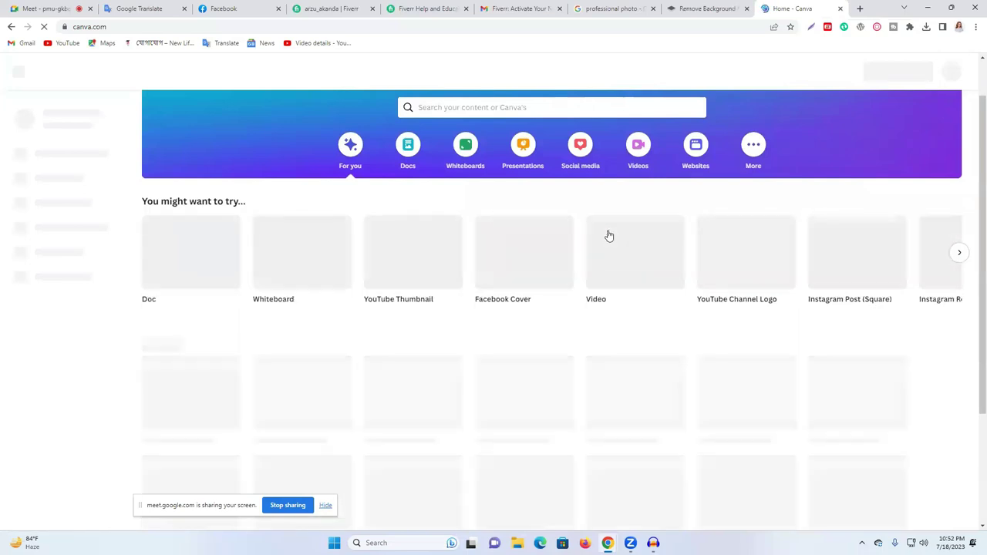
- Search Canva's projects for 'logo'
click(448, 106)
text(log)
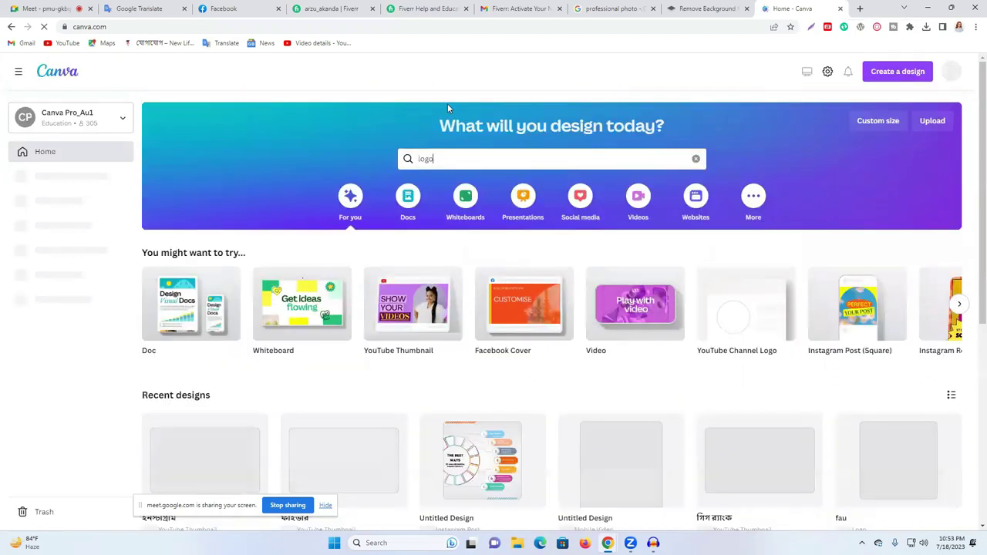
text(o)
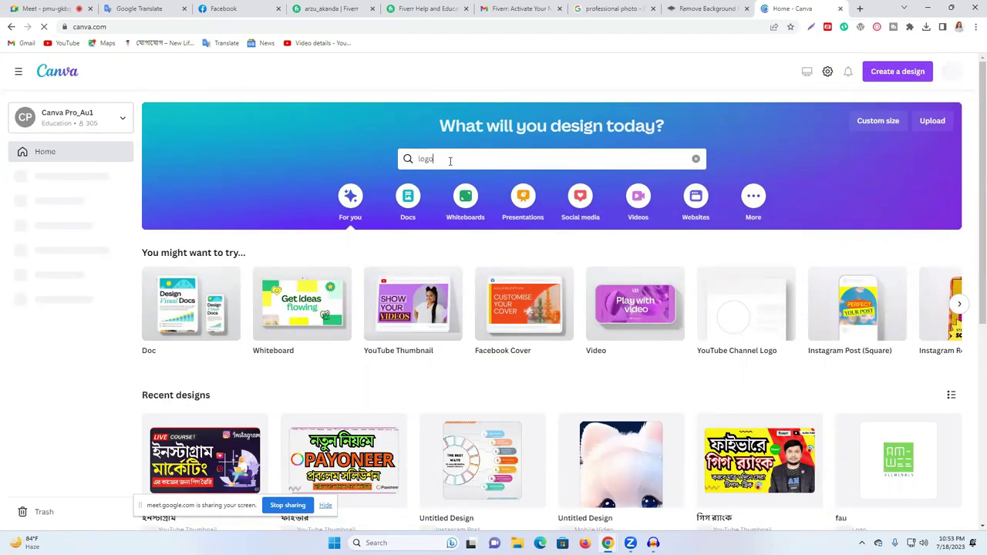
key(Return)
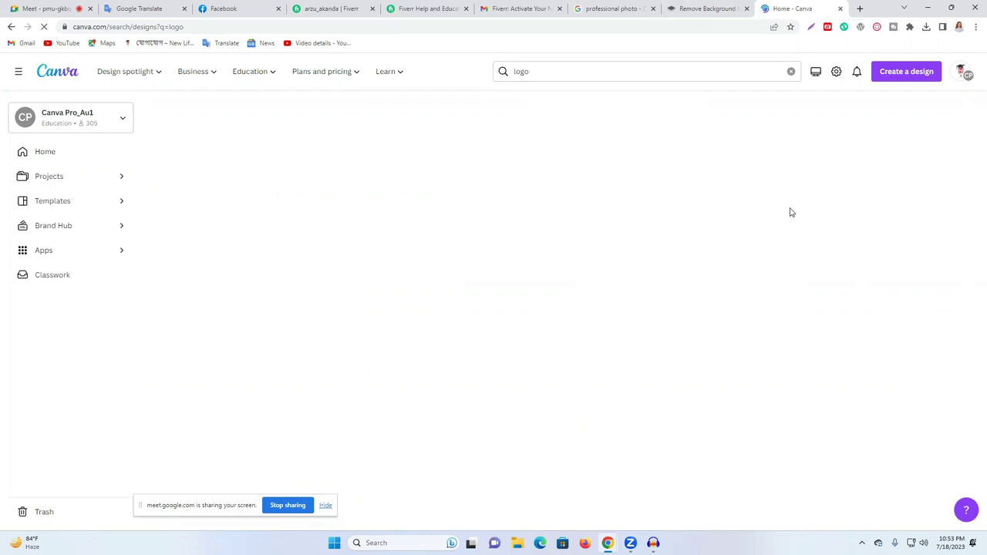
- Compare the remove.bg editor with the Canva 'logo' results, then reload and scroll those results
click(709, 6)
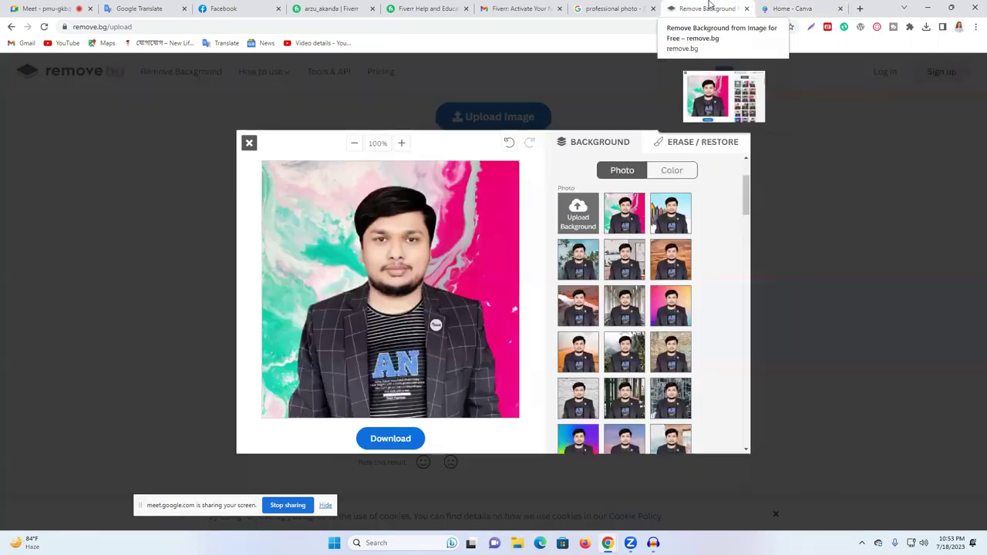
click(779, 8)
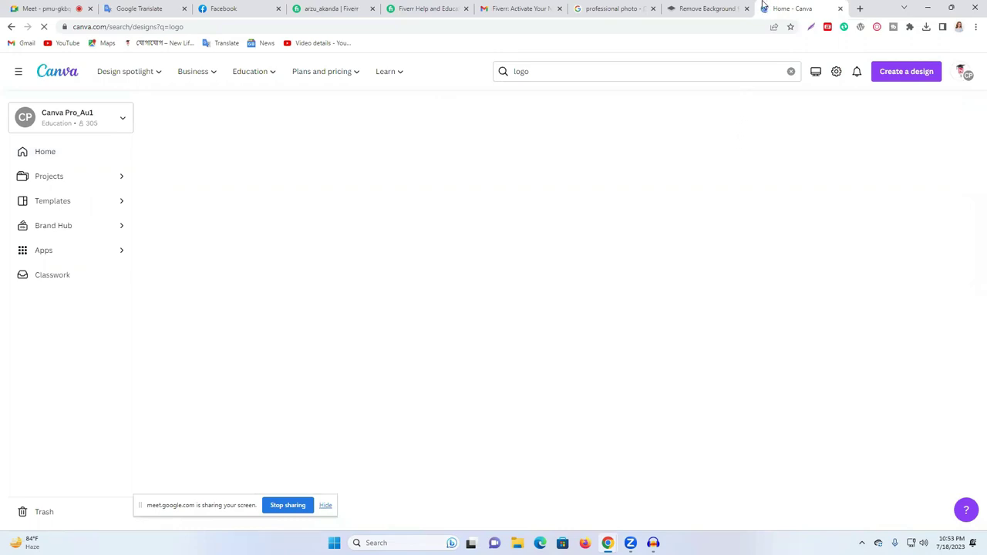
click(732, 6)
click(802, 6)
click(731, 6)
click(780, 7)
click(734, 8)
click(808, 8)
click(712, 8)
click(794, 5)
click(44, 26)
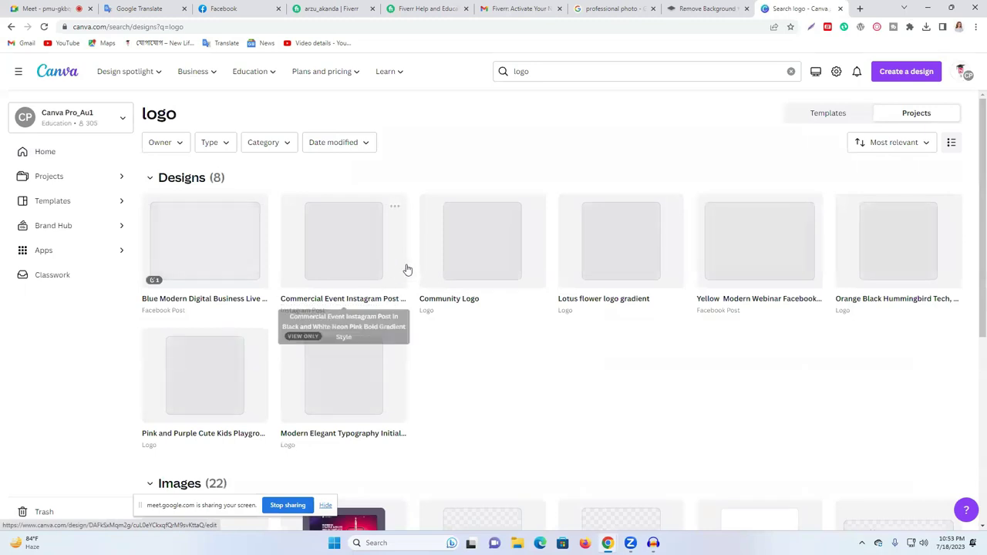
scroll(405, 269, down, 2)
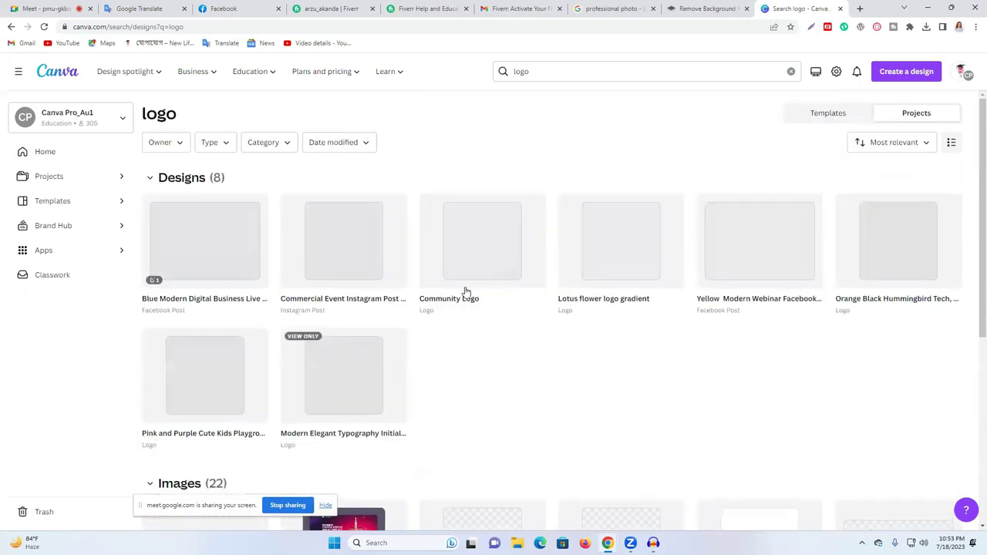
scroll(465, 291, down, 3)
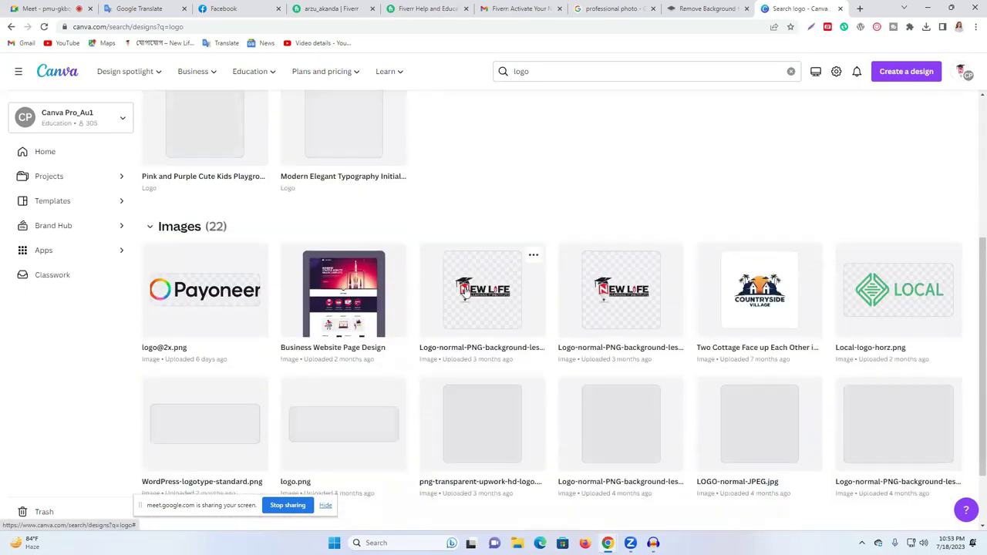
scroll(464, 289, up, 3)
- Open the black hummingbird logo design from the 'logo' search results
click(566, 73)
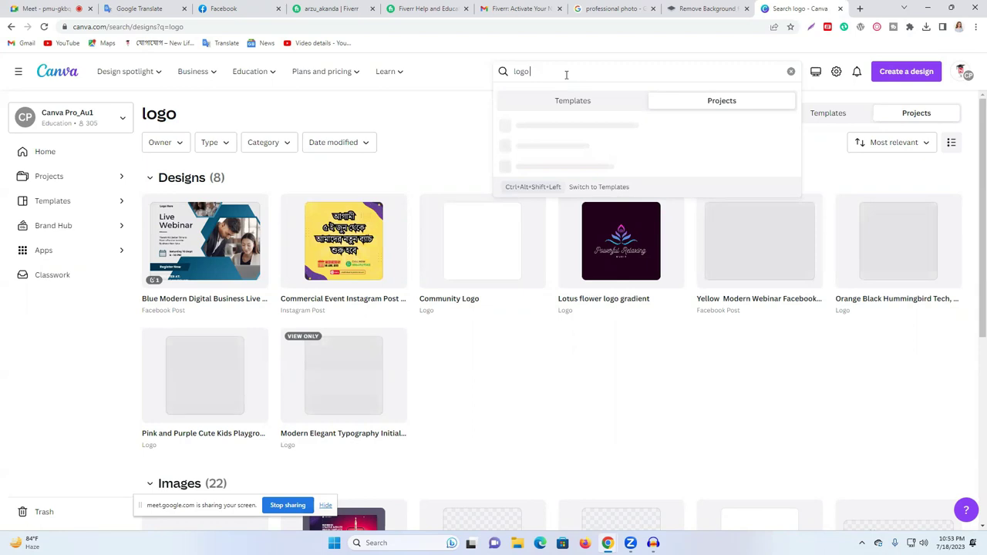
click(884, 73)
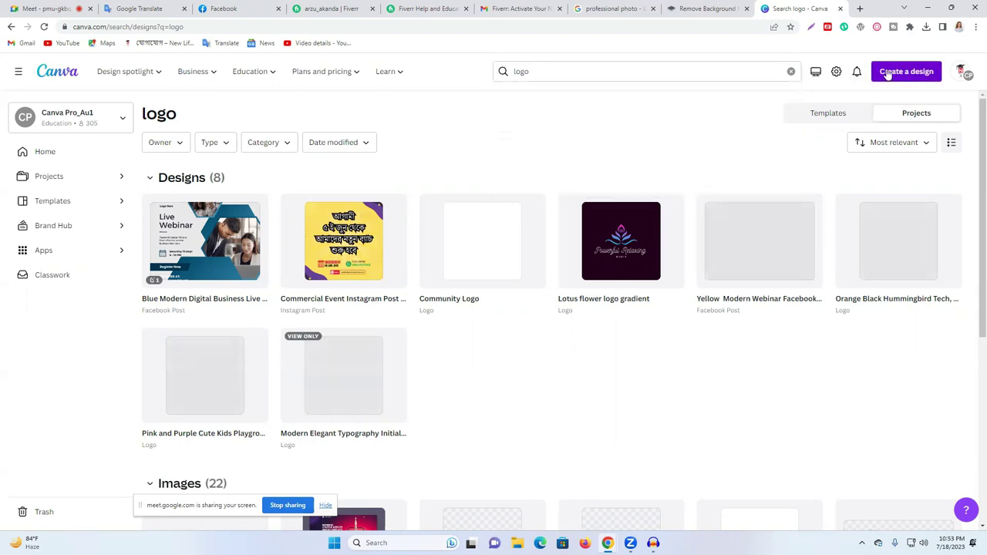
click(533, 72)
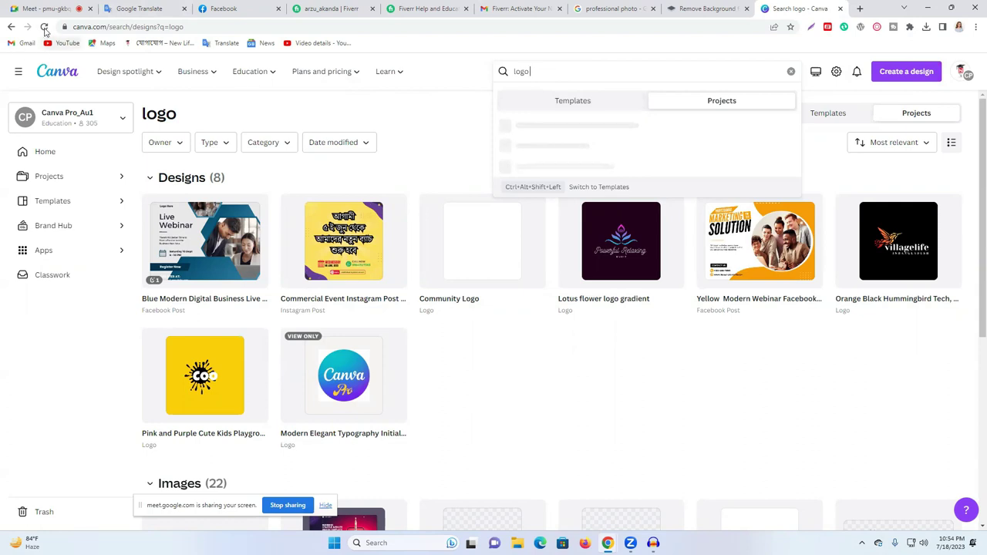
click(45, 27)
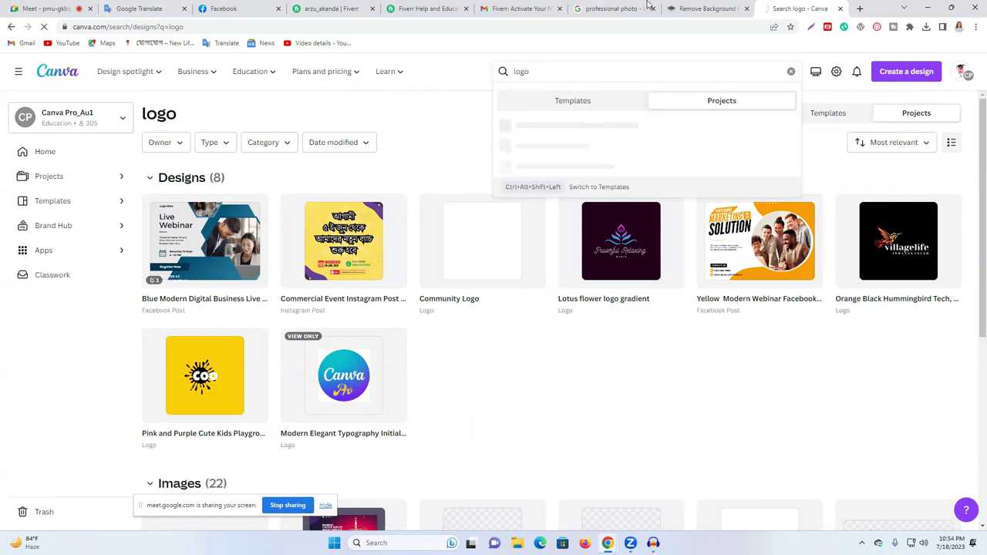
click(725, 8)
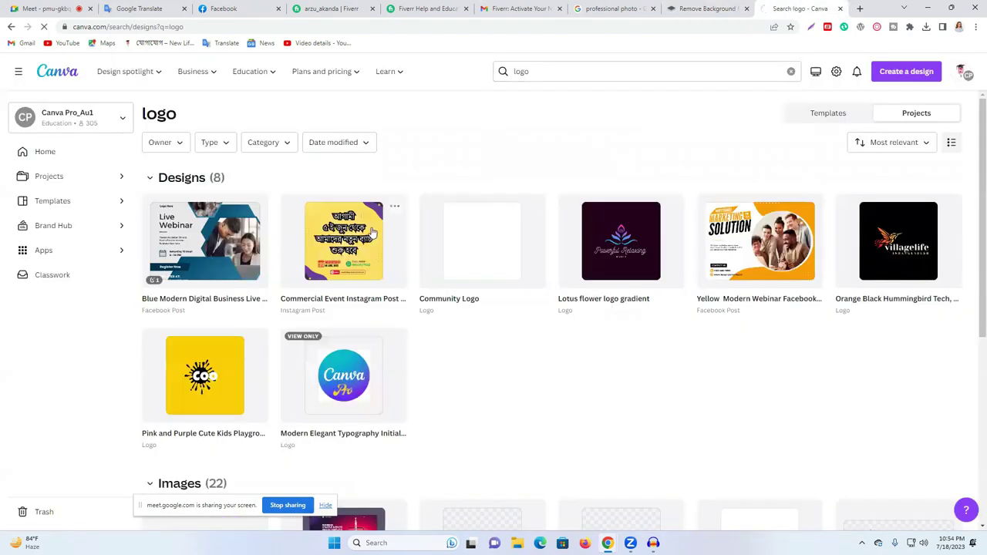
click(546, 70)
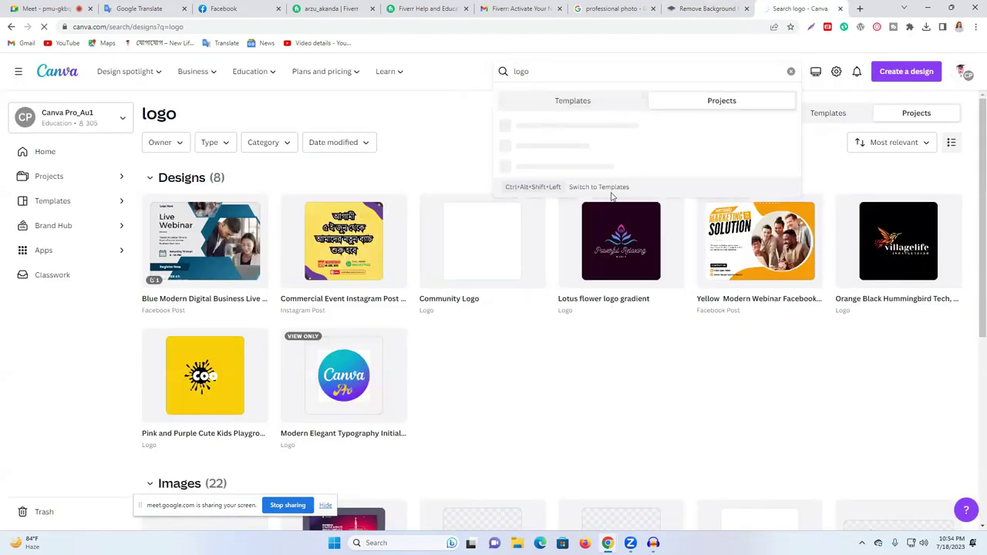
click(873, 266)
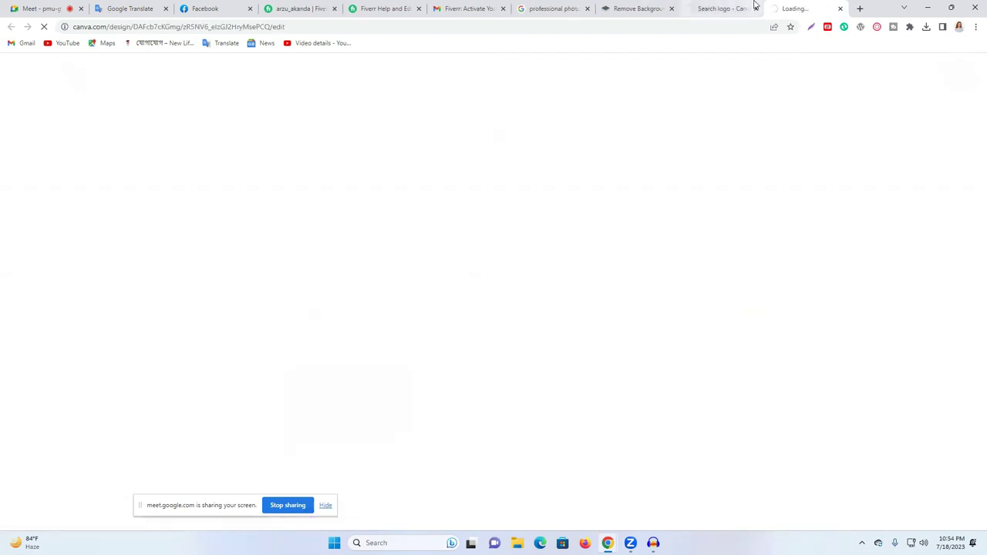
- Close the remove.bg and professional photo search tabs while the Canva design loads
click(724, 8)
click(636, 9)
click(671, 8)
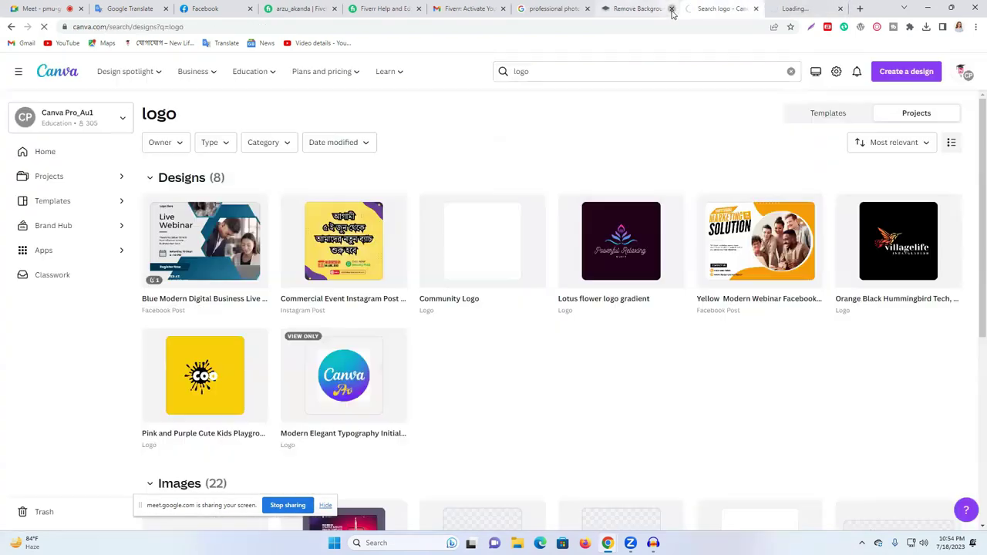
click(551, 9)
key(ctrl+w)
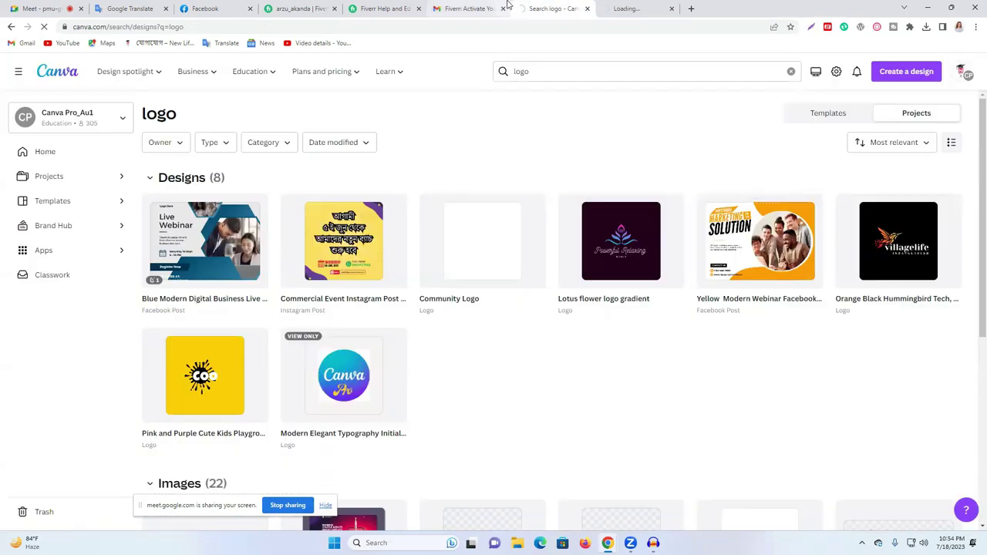
click(486, 8)
click(612, 8)
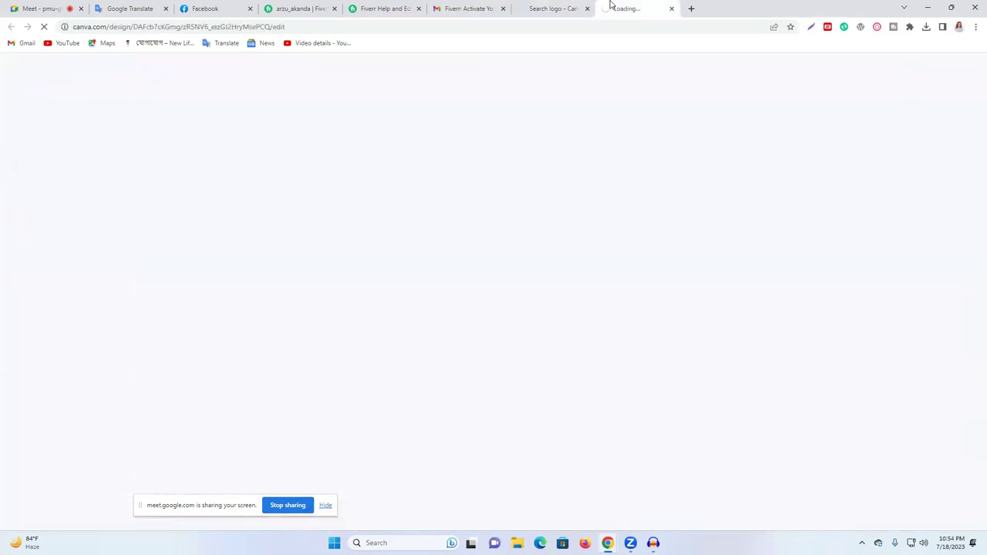
click(377, 7)
- Read the Fiverr Help article's display name guidelines down to Special cases
scroll(529, 180, up, 2)
scroll(605, 237, up, 5)
scroll(606, 234, down, 15)
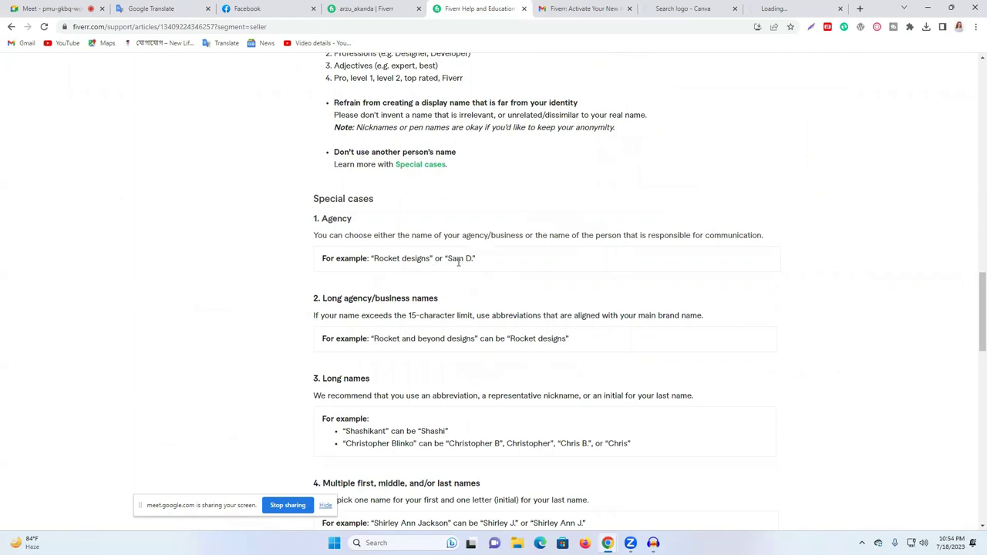
scroll(476, 289, down, 1)
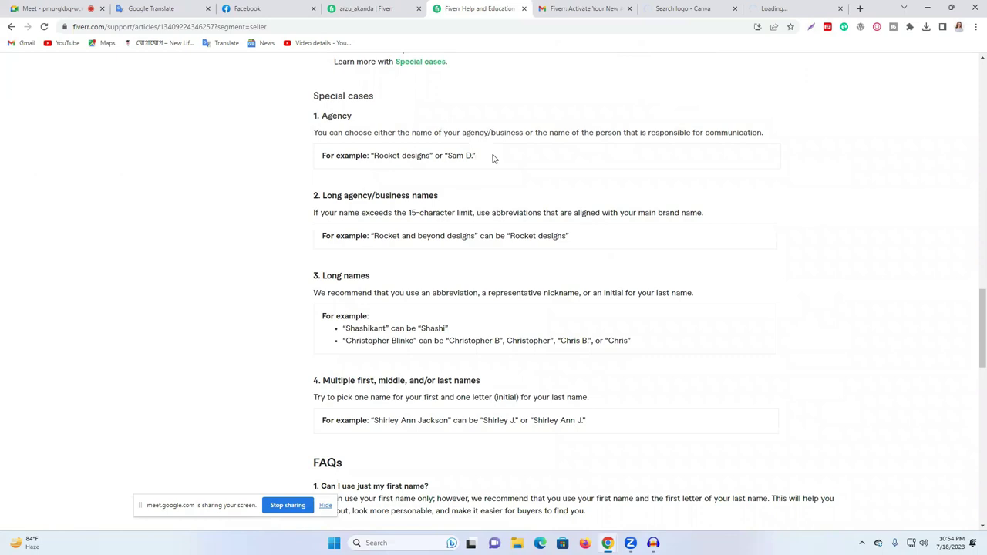
scroll(590, 183, down, 2)
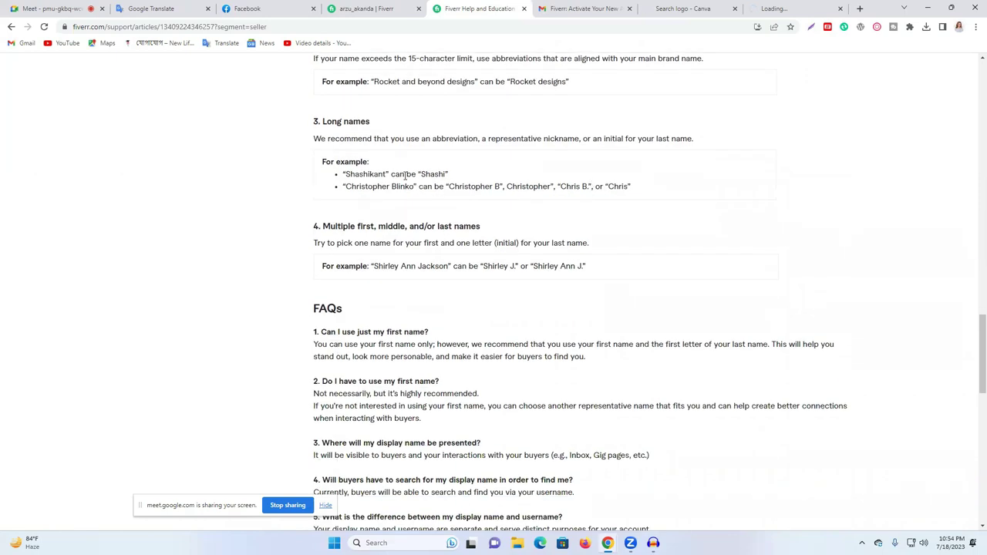
- Close the loading Canva design tab and the Canva logo search tab
click(768, 6)
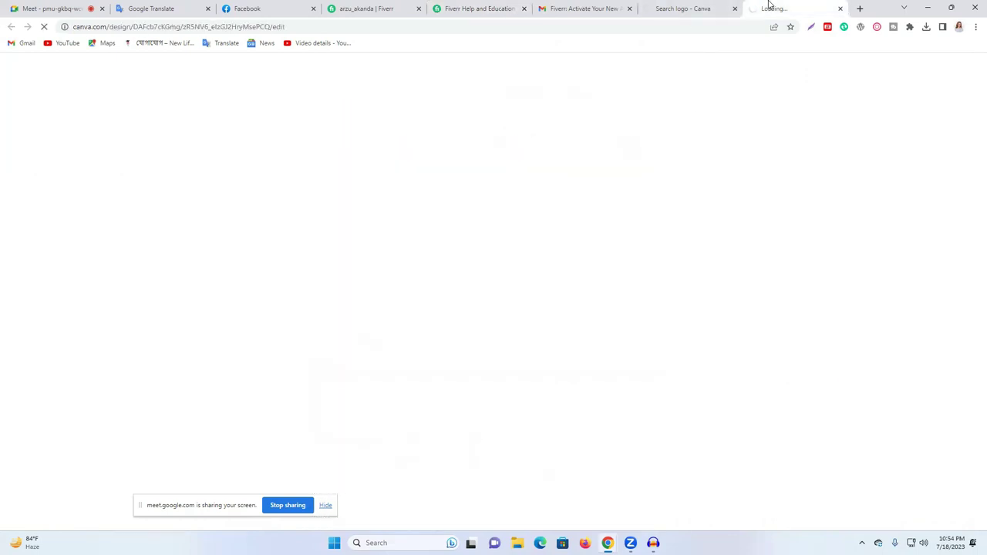
click(839, 9)
click(734, 8)
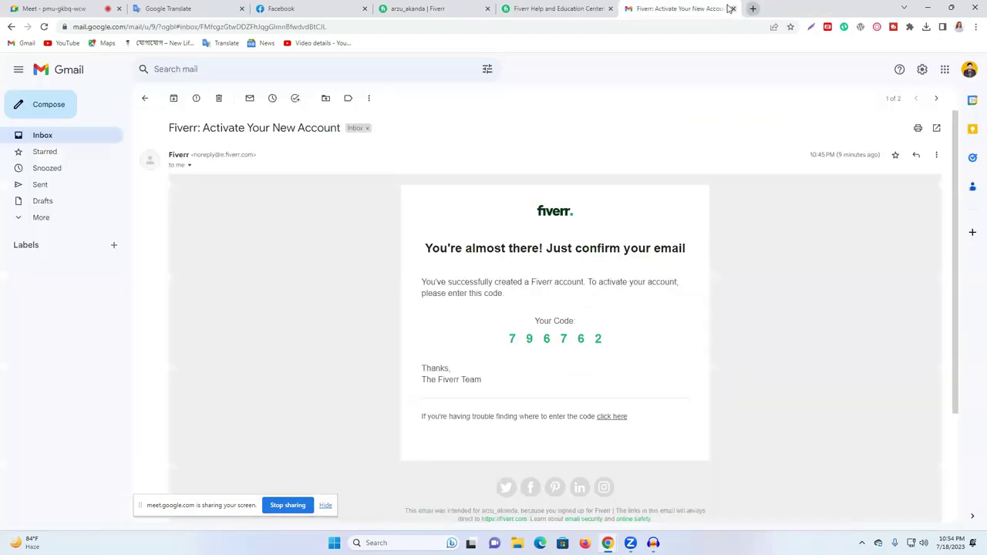
- Scroll back up the help article, then return to the Fiverr profile tab
click(539, 9)
click(424, 8)
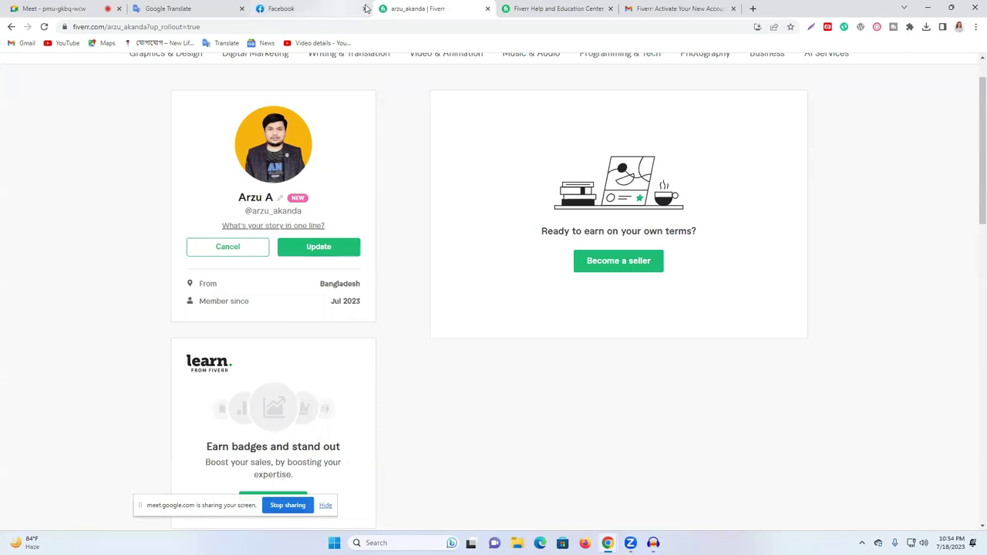
click(505, 7)
scroll(551, 313, up, 15)
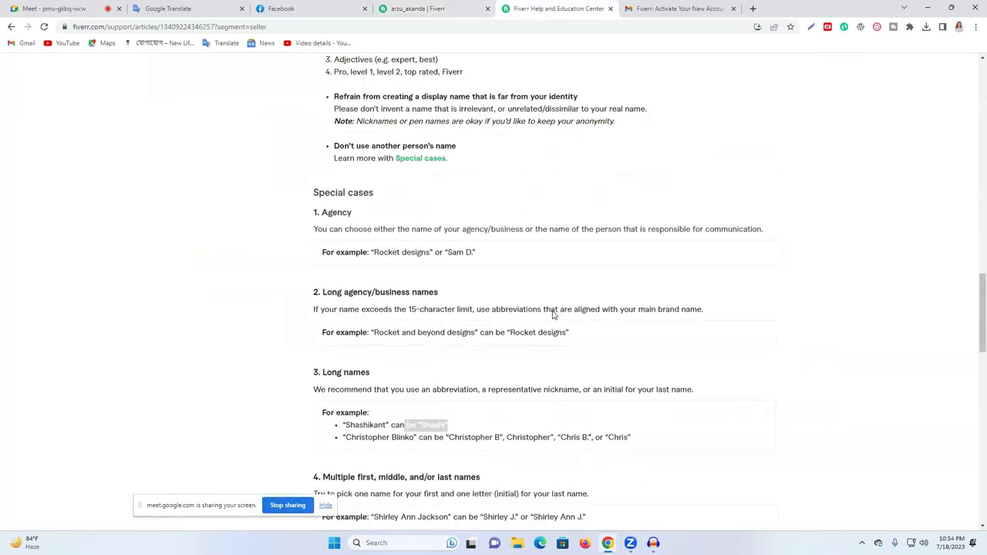
scroll(558, 339, up, 4)
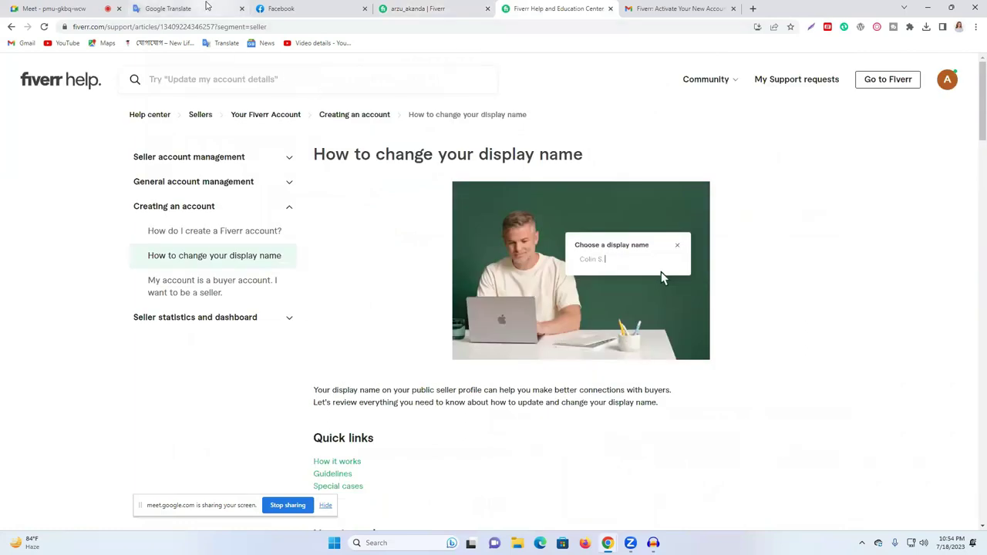
click(206, 7)
click(428, 9)
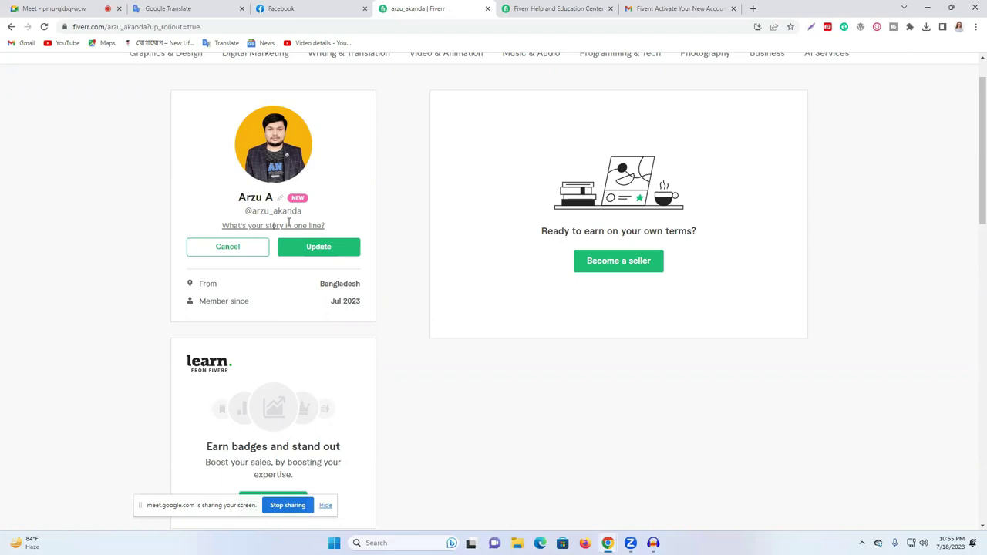
- Type 'Social Media Marketer and YouTube' in the one-line tagline, correcting YouTube's spelling
text(D)
key(BackSpace)
text(Soci)
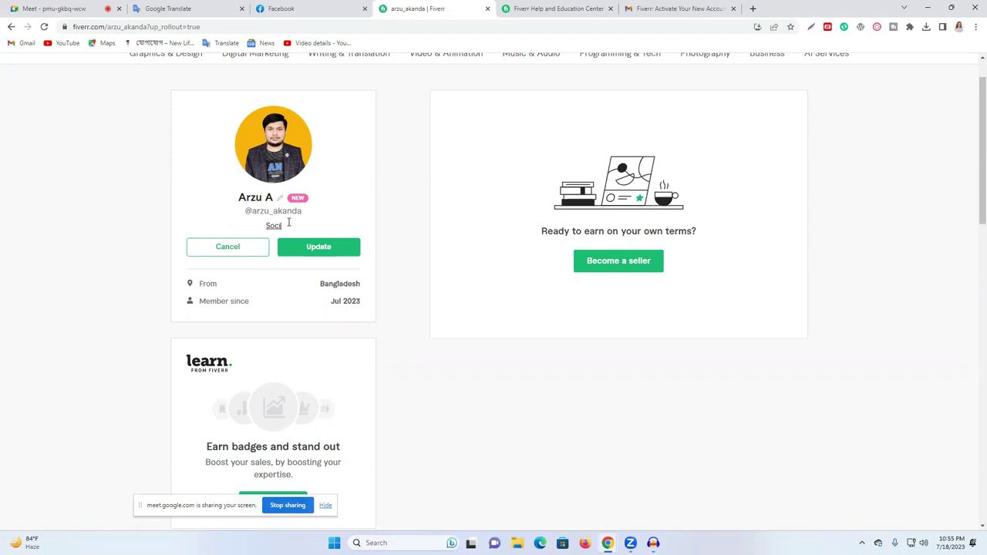
text(al Media Marketer)
key(BackSpace)
text(,)
key(BackSpace)
text(and )
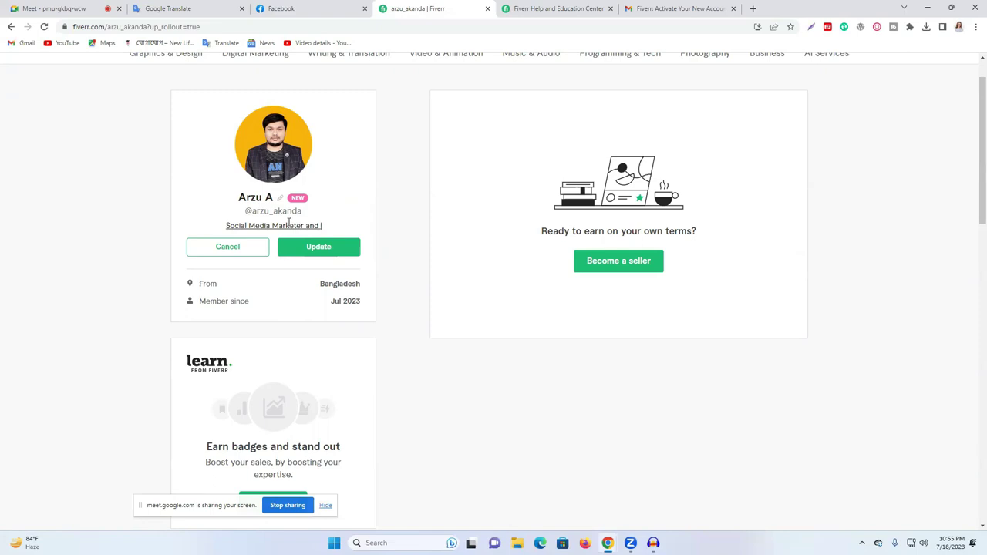
text(YOut)
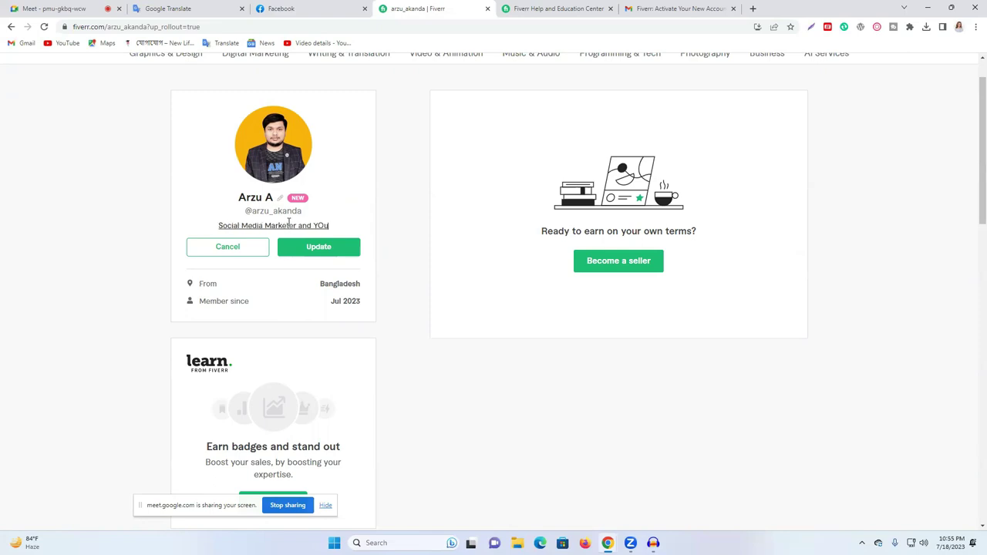
key(BackSpace)
key(BackSpace)
key(BackSpace)
text(outube)
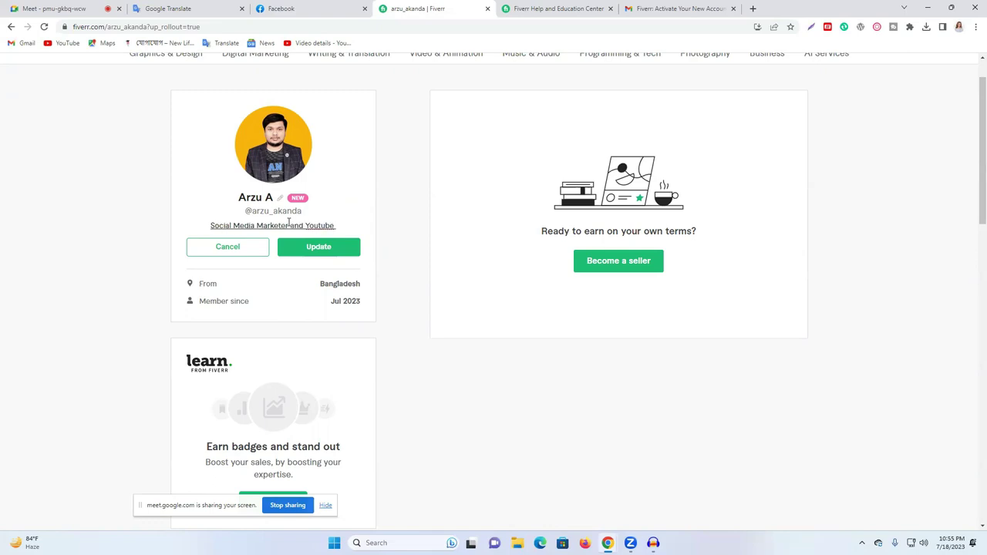
right_click(311, 229)
click(317, 238)
- Append 'SEO Expert', prefix 'Website Developer,' with corrected spelling, and save the tagline
text(SEO)
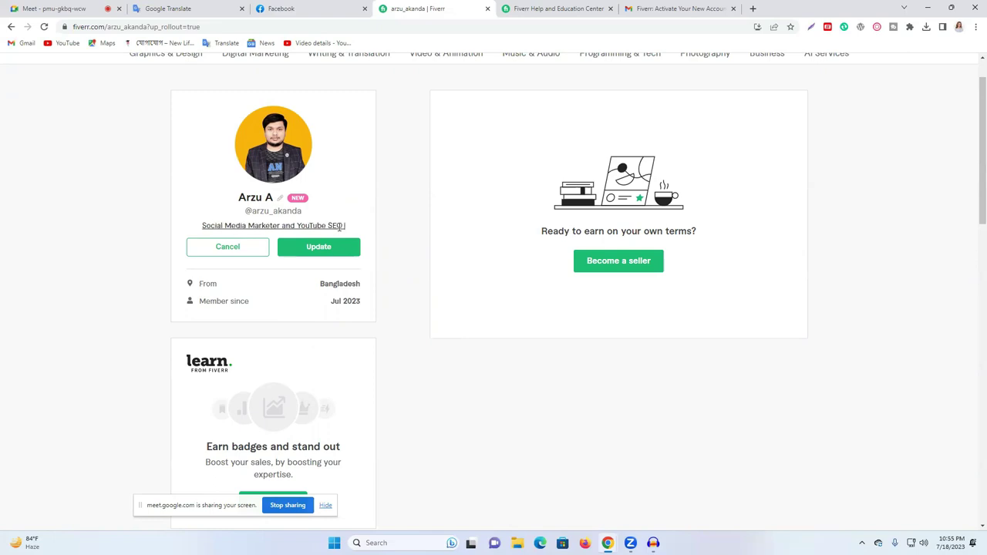
text( EX)
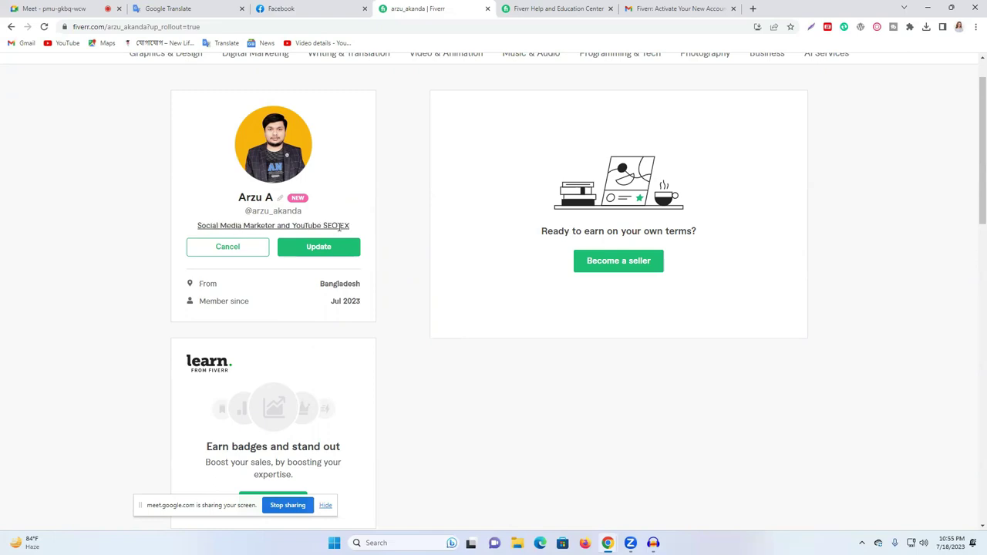
key(BackSpace)
text(x)
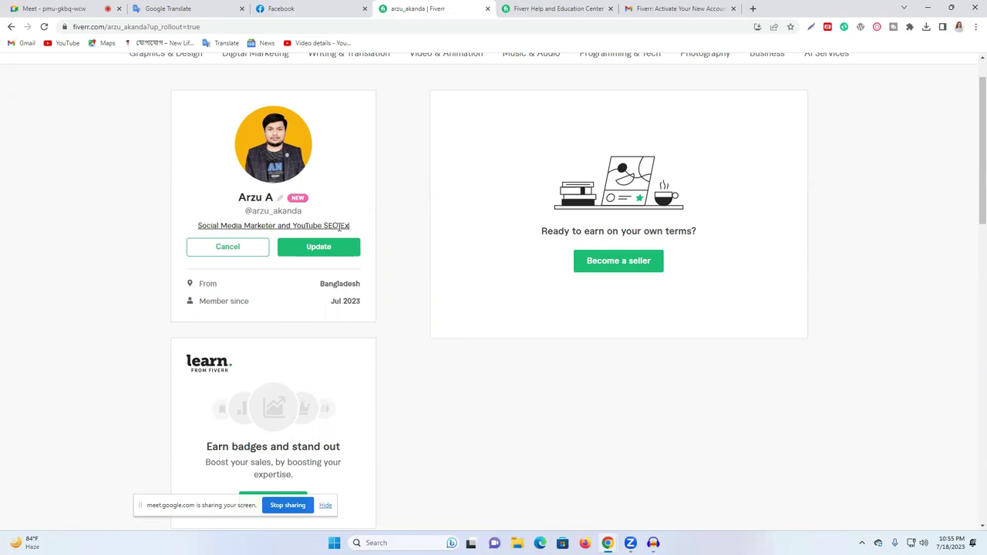
text(pert)
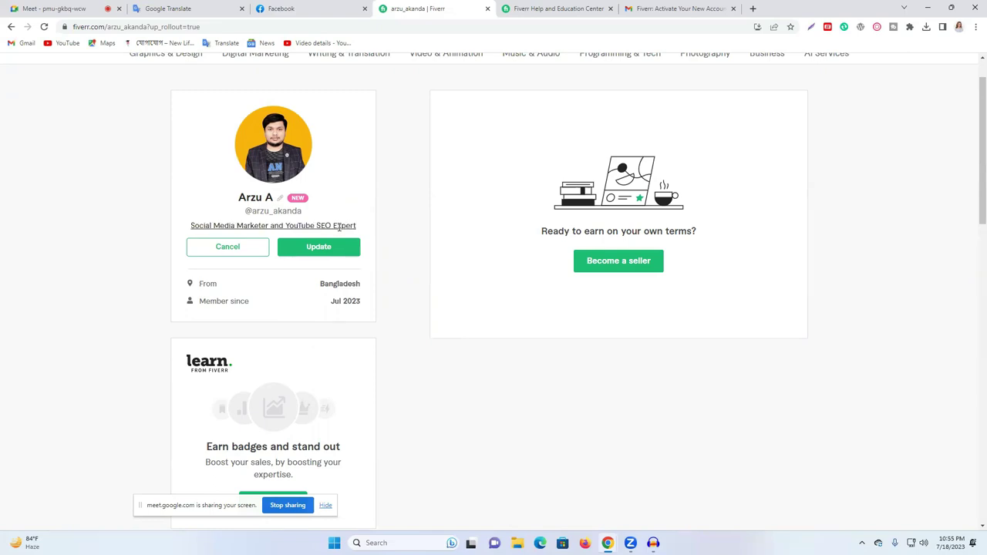
double_click(191, 225)
click(191, 224)
double_click(191, 224)
click(192, 224)
text(Web)
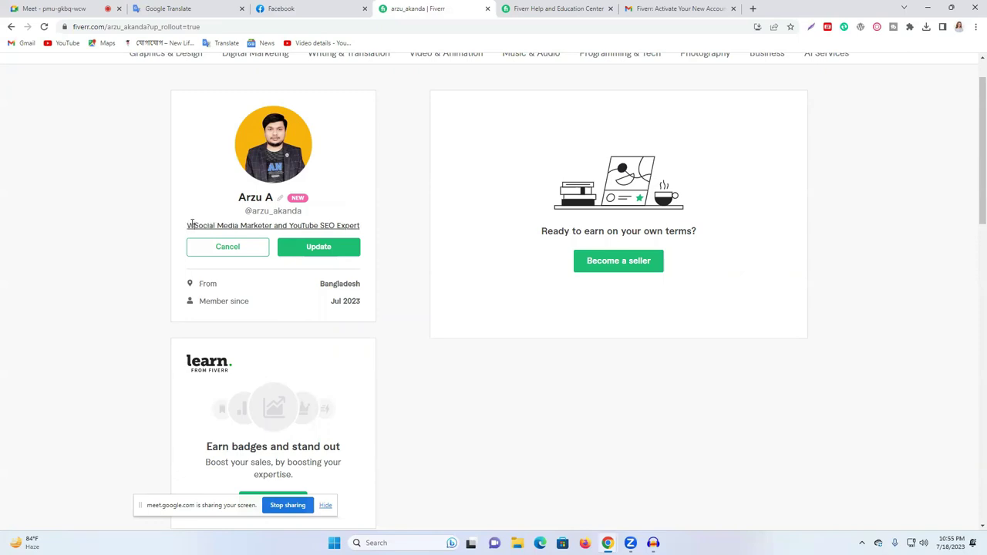
text(site )
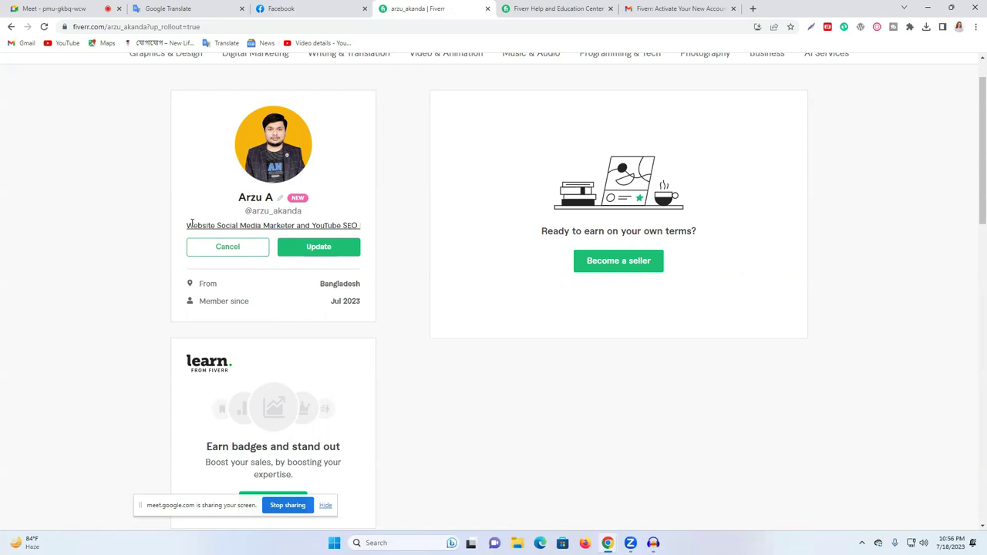
text(DE)
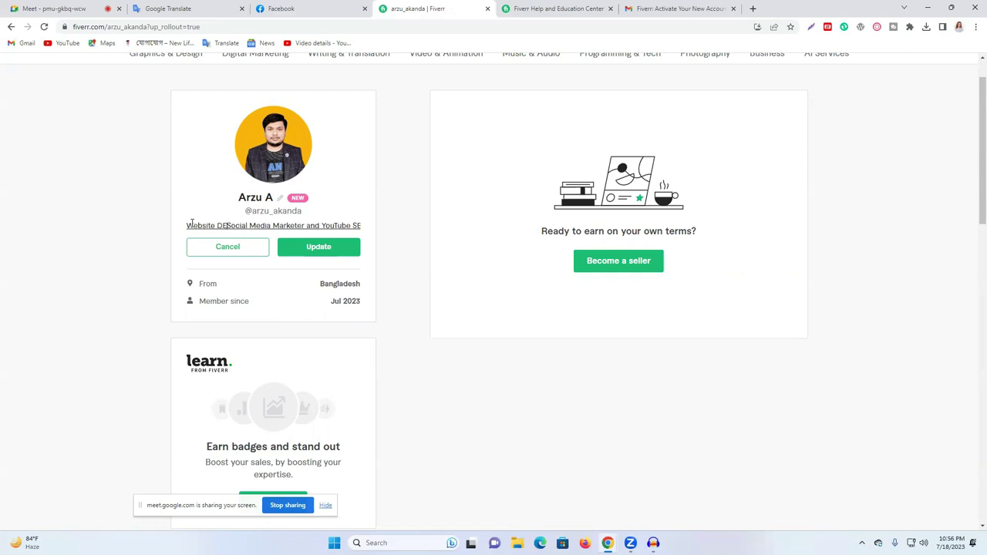
key(BackSpace)
text(e)
text(vloper)
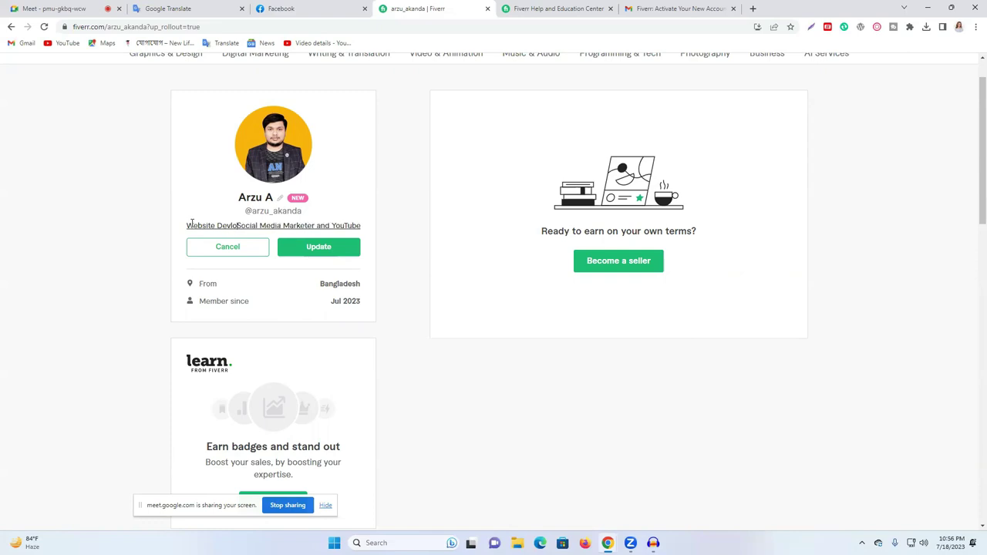
text(,)
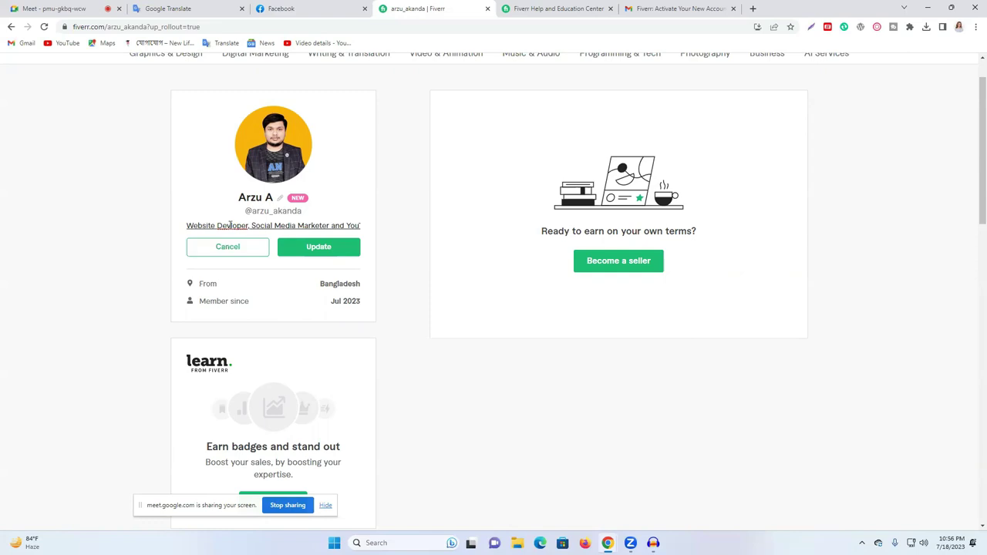
right_click(231, 226)
click(260, 236)
click(316, 248)
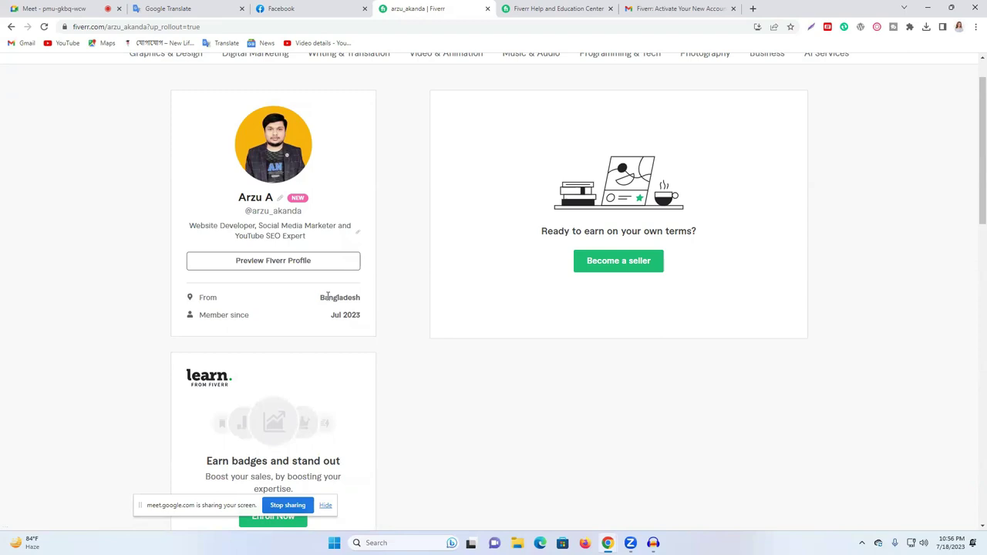
- Copy the full profile text from the fiverr notes file in Notepad
scroll(347, 319, down, 3)
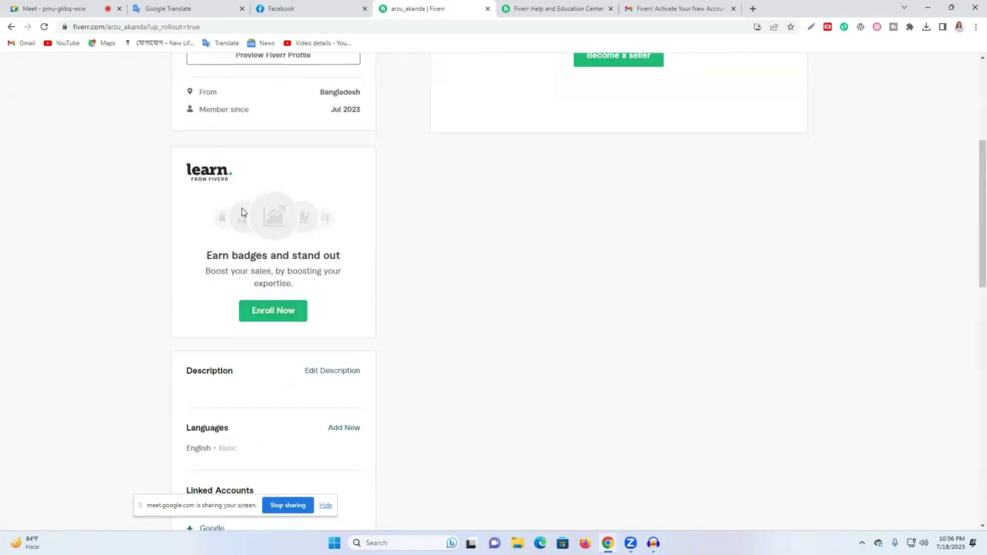
scroll(296, 324, down, 1)
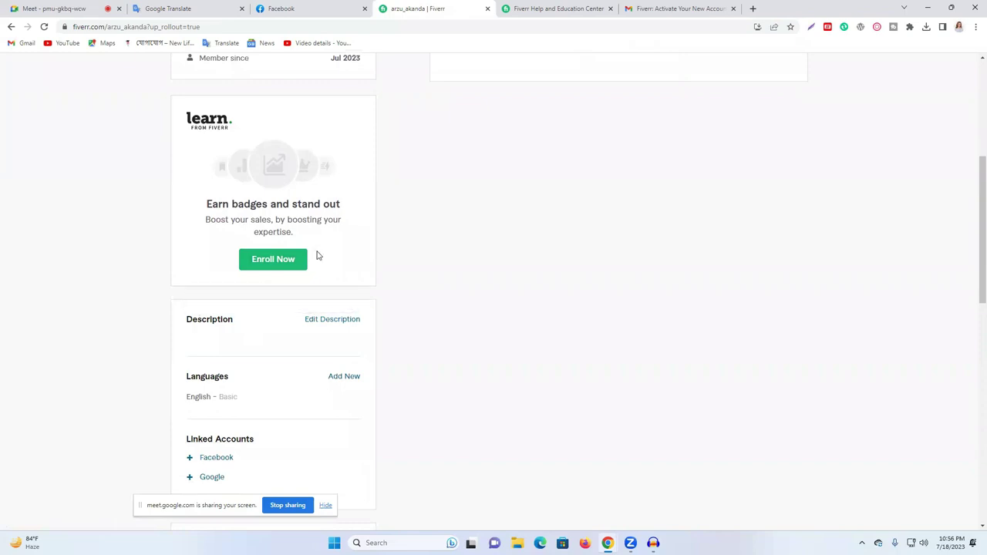
click(927, 8)
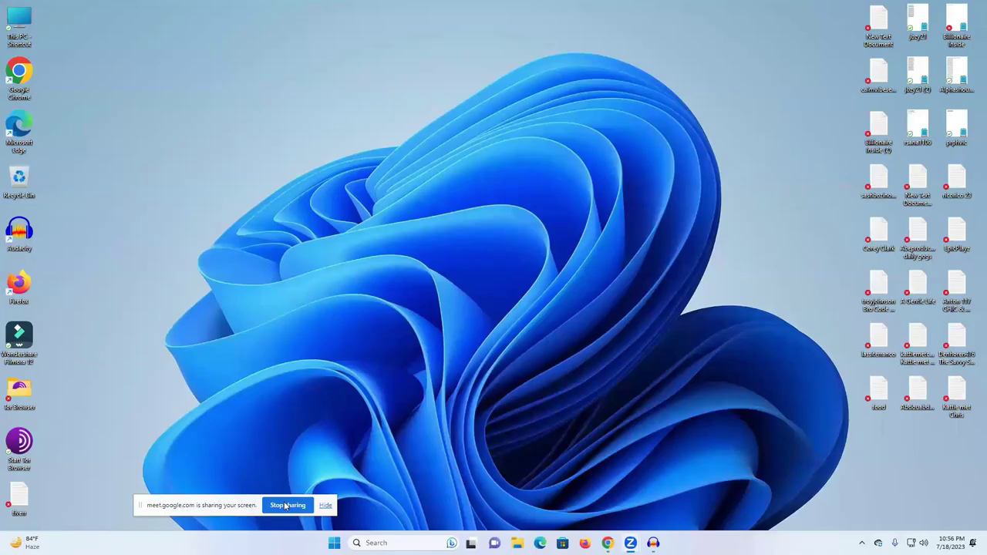
double_click(15, 490)
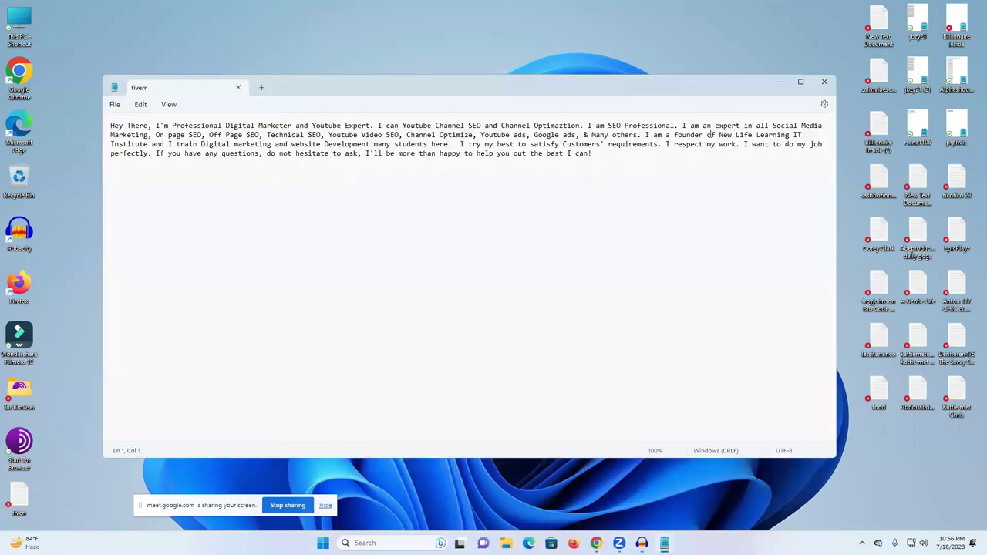
drag(604, 159, 110, 125)
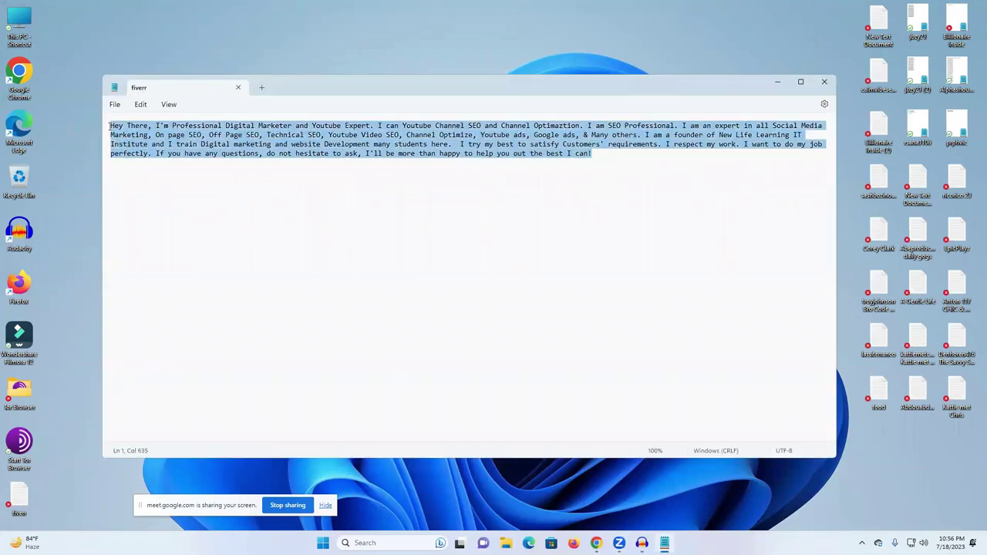
right_click(164, 137)
click(231, 185)
- Paste the copied bio into the Fiverr profile's Description box without updating it
mouse_move(596, 543)
click(540, 493)
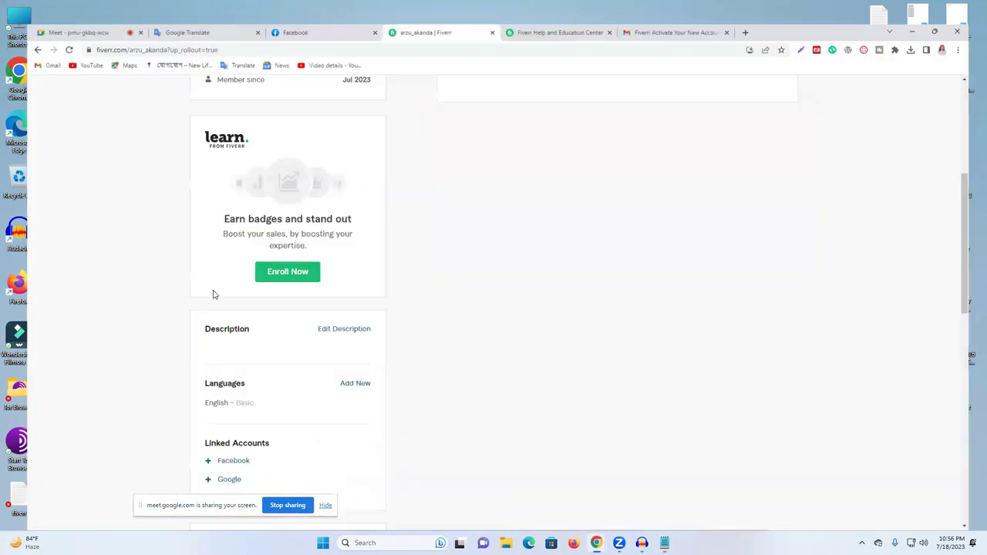
scroll(278, 335, down, 2)
click(339, 165)
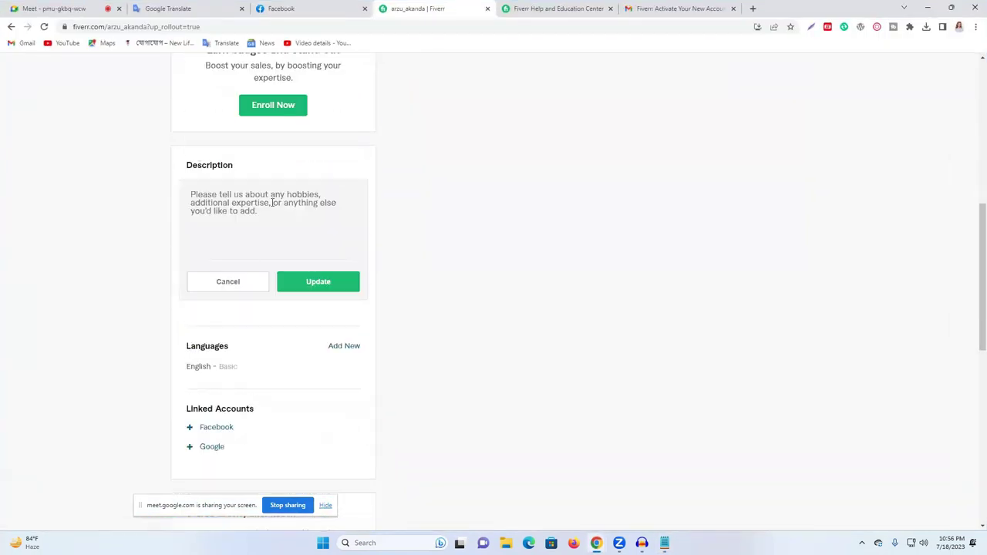
click(270, 202)
key(ctrl+v)
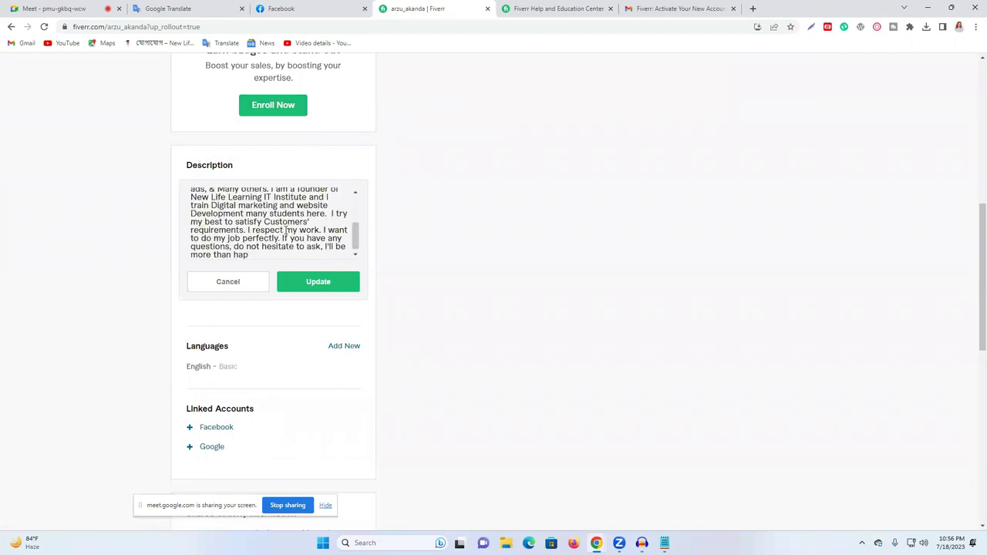
scroll(286, 229, down, 1)
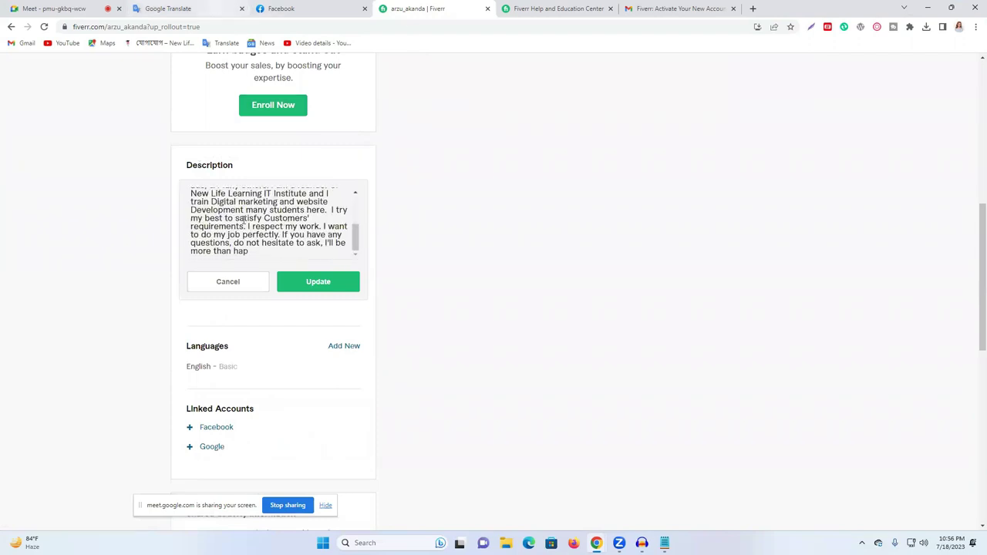
click(227, 7)
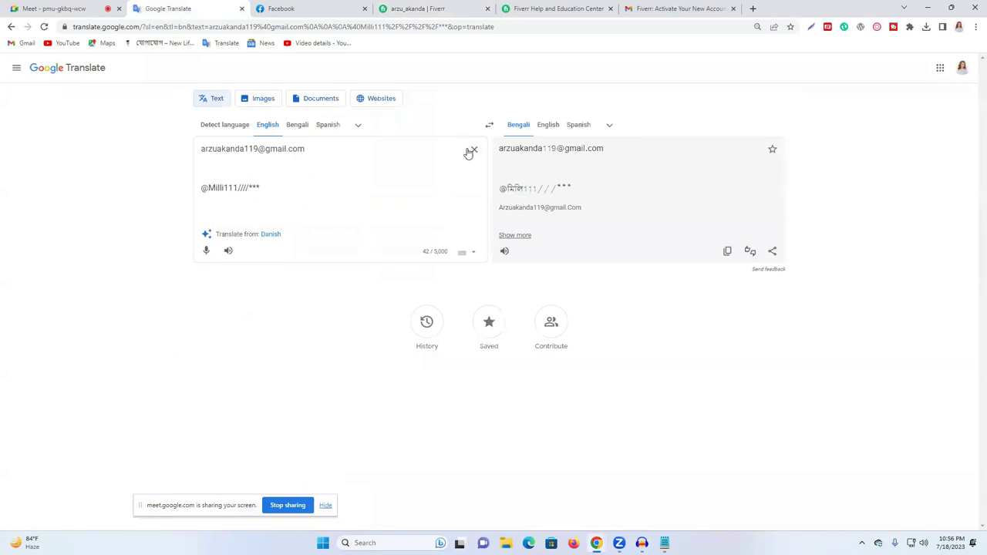
- Paste the bio into Google Translate's cleared source box and delete 'I want to do my job perfectly.'
click(473, 150)
key(ctrl+v)
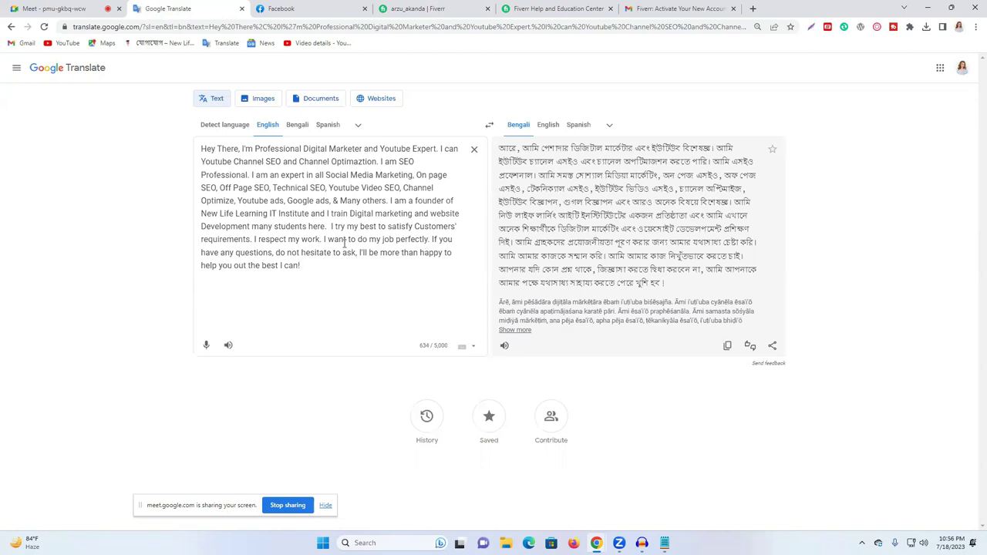
drag(324, 240, 434, 240)
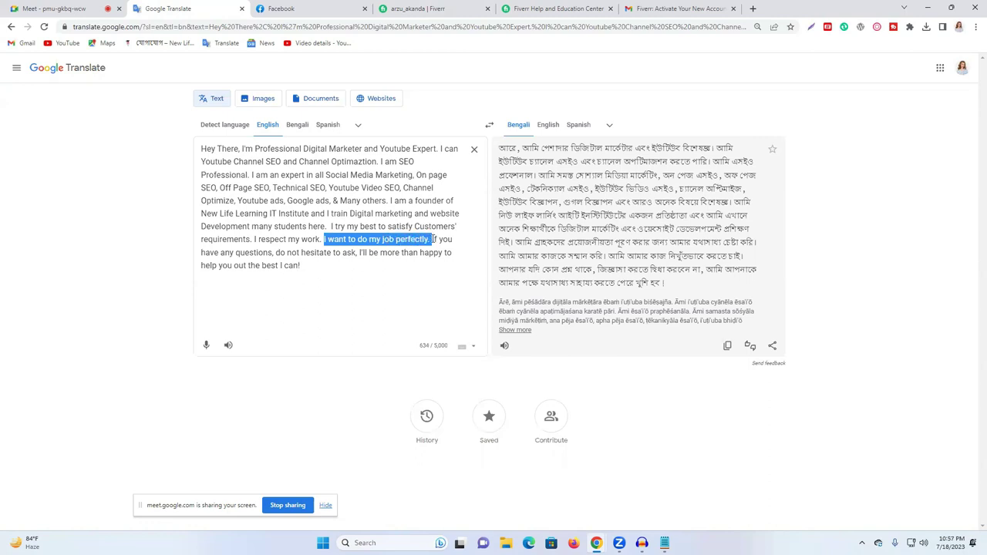
key(BackSpace)
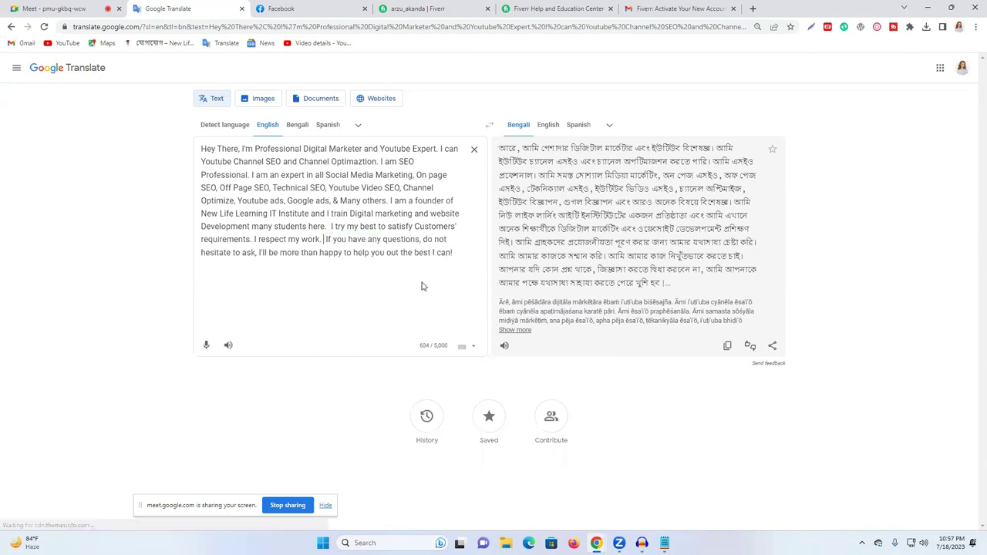
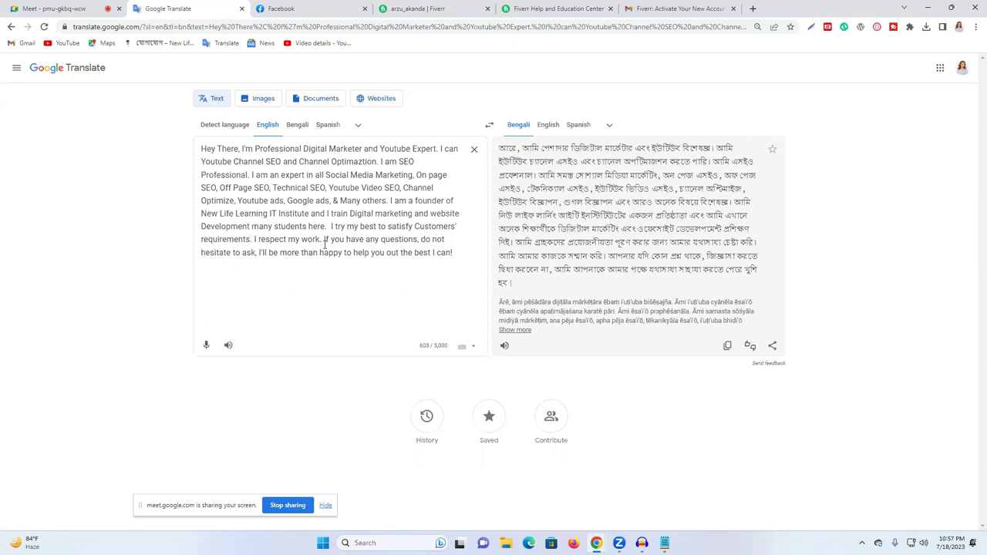
- Copy the English source text from Google Translate into the Fiverr description box, replacing the old text
triple_click(273, 214)
right_click(273, 214)
click(285, 259)
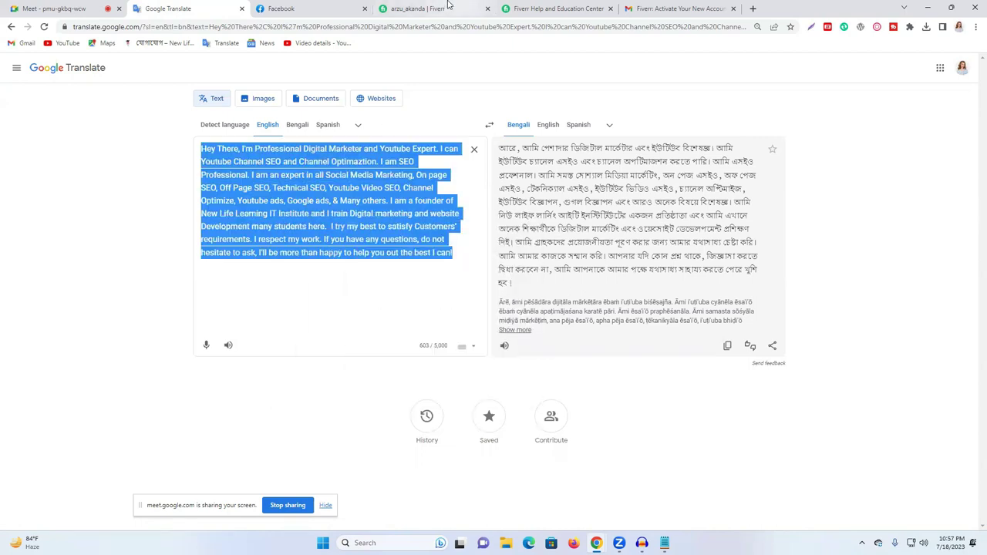
click(447, 5)
triple_click(275, 218)
key(BackSpace)
key(ctrl+v)
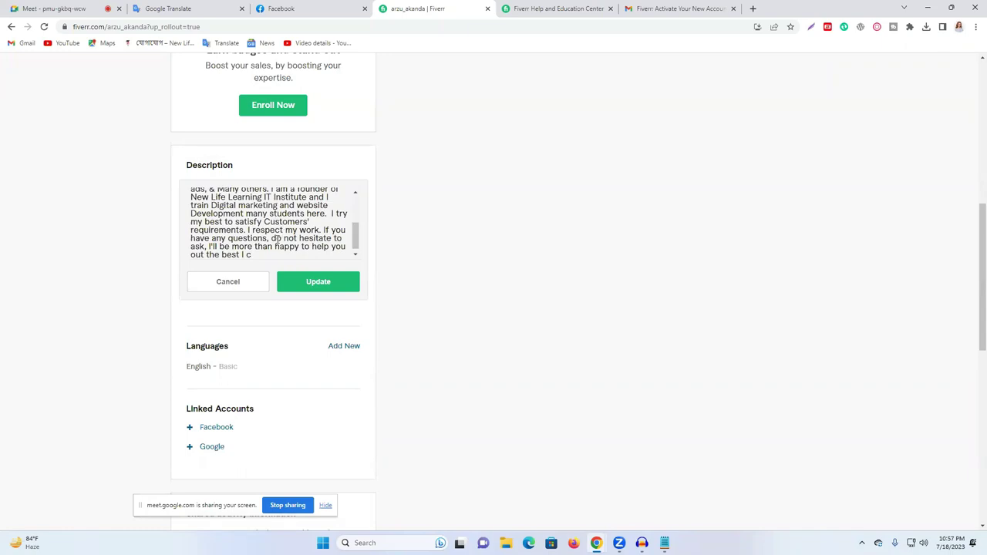
- Delete the duplicate word 'Channel' in Translate and paste the corrected bio over the Fiverr description
click(359, 6)
click(168, 8)
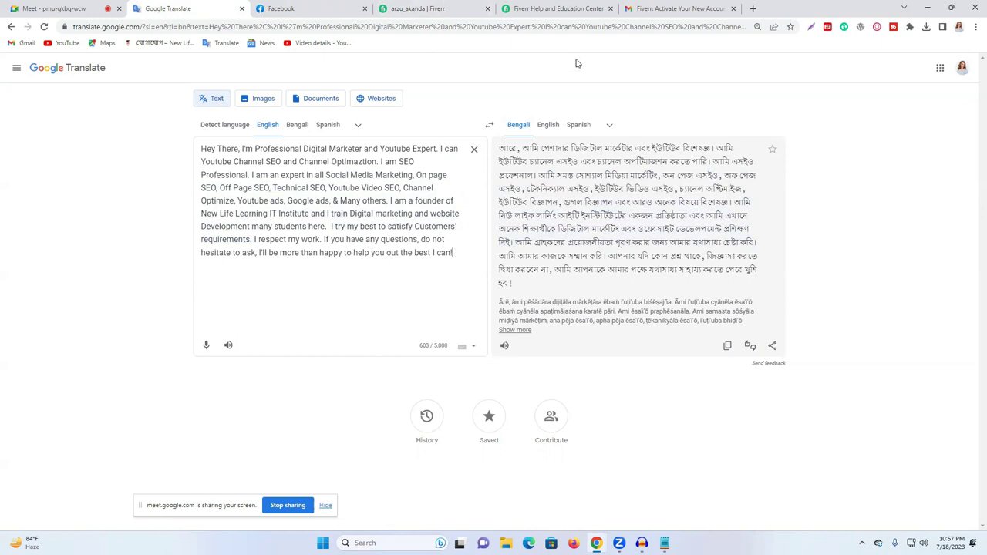
double_click(310, 162)
key(BackSpace)
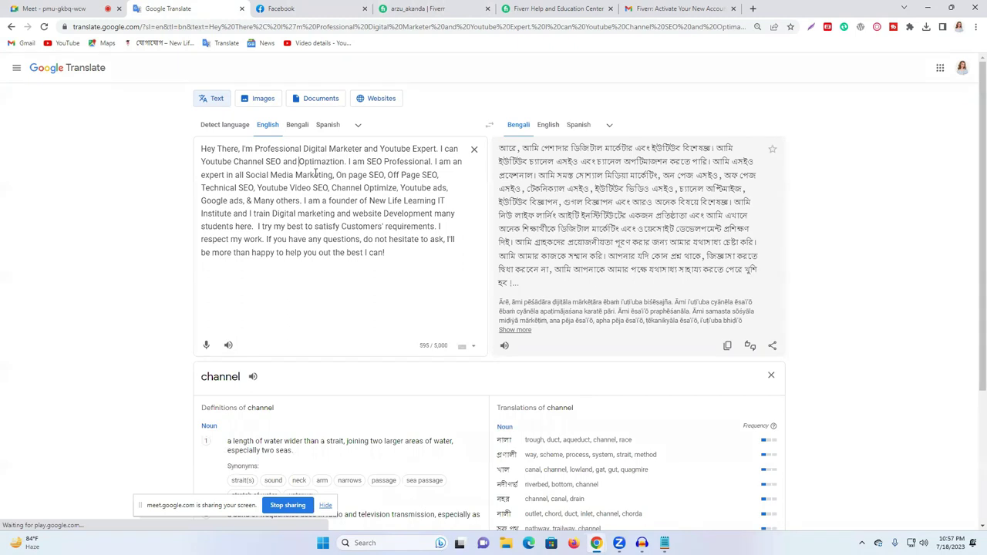
double_click(312, 174)
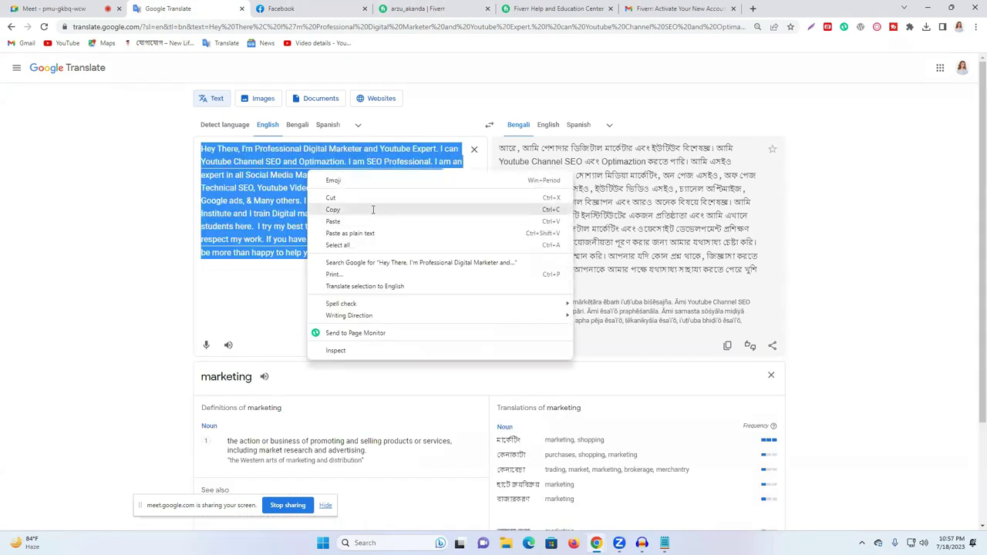
click(375, 209)
click(437, 8)
key(ctrl+a)
key(ctrl+v)
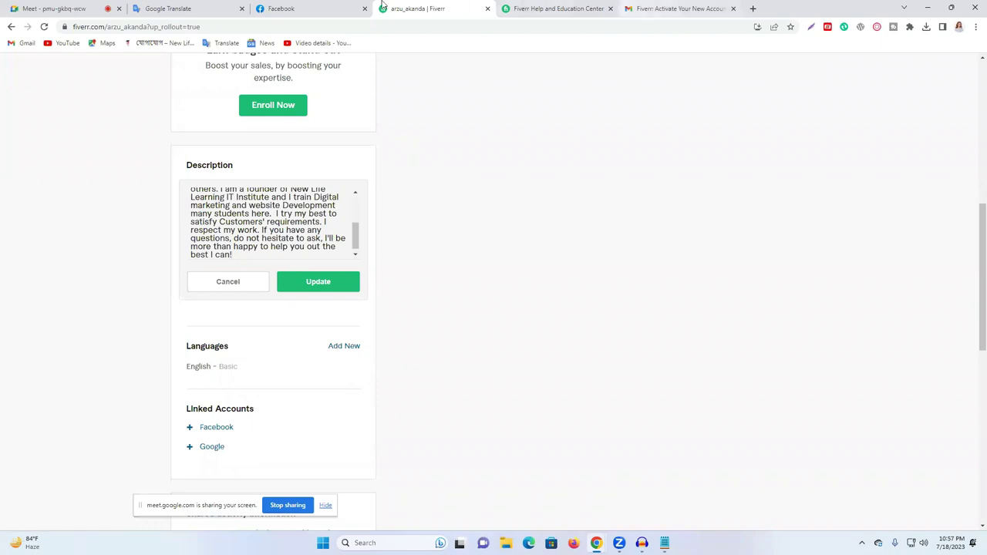
- Save the rewritten bio under the Fiverr Description, then return to the Google Translate page
key(ctrl+Page_Up)
key(ctrl+Page_Up)
click(586, 9)
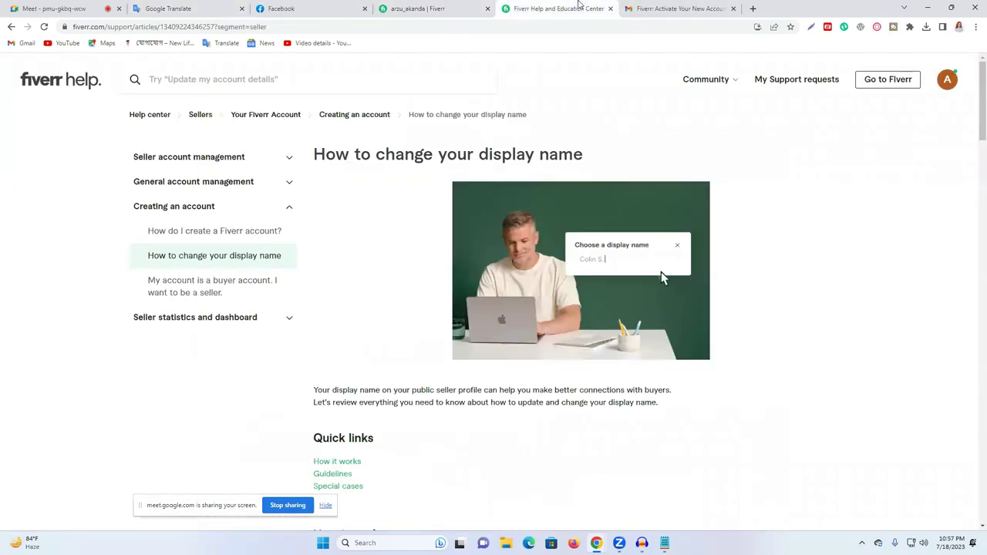
click(405, 8)
click(317, 282)
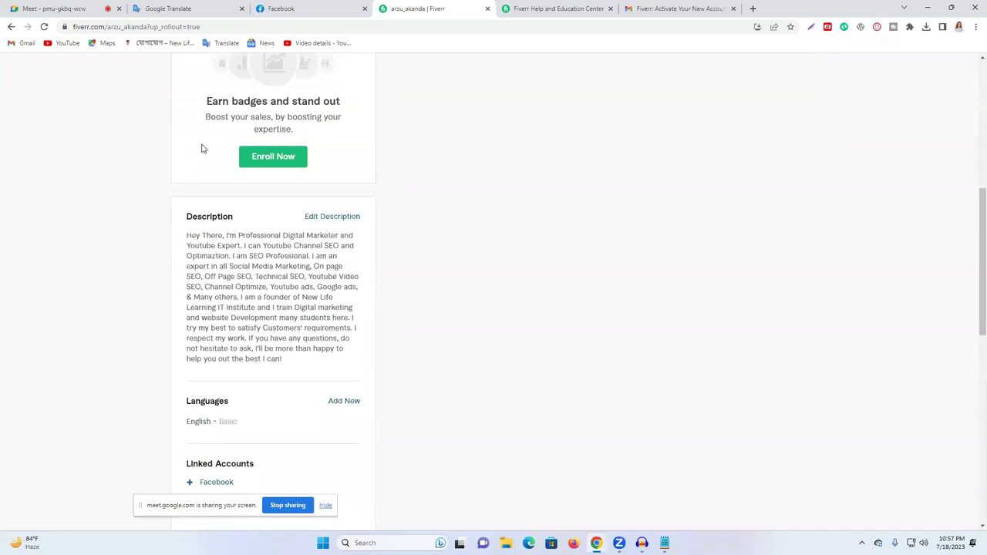
click(194, 8)
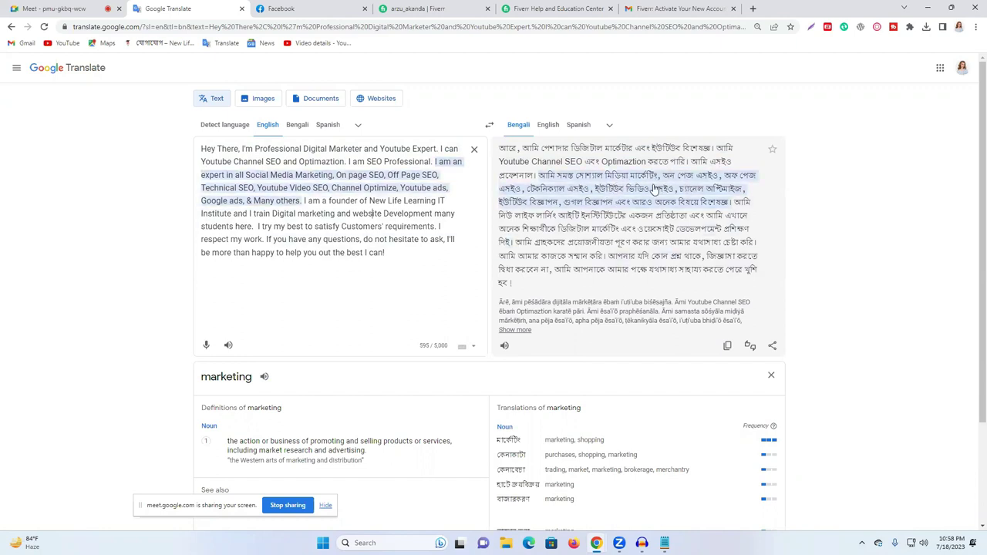
- Go back to the Fiverr profile and scroll up to the tagline and profile summary card
triple_click(434, 200)
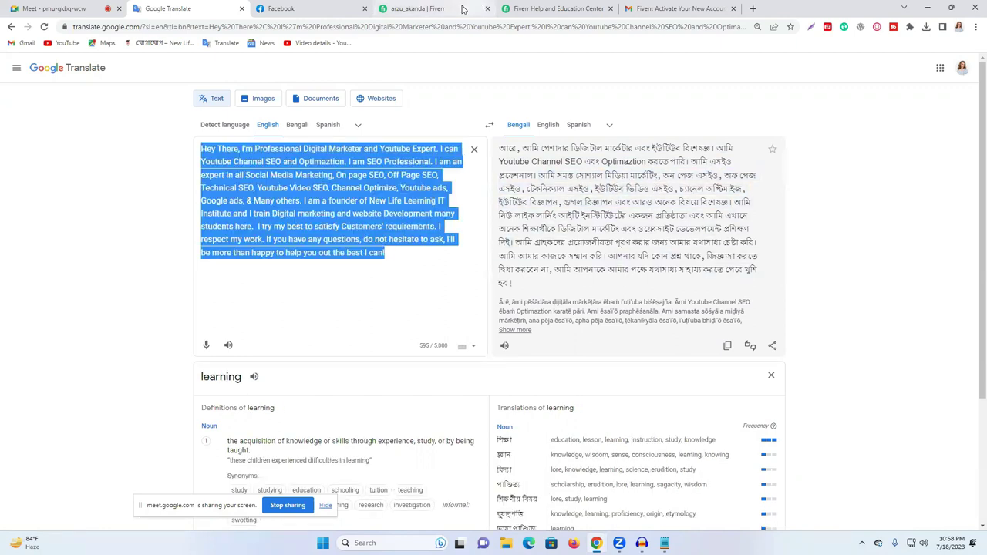
click(466, 9)
scroll(462, 253, up, 3)
scroll(467, 256, up, 3)
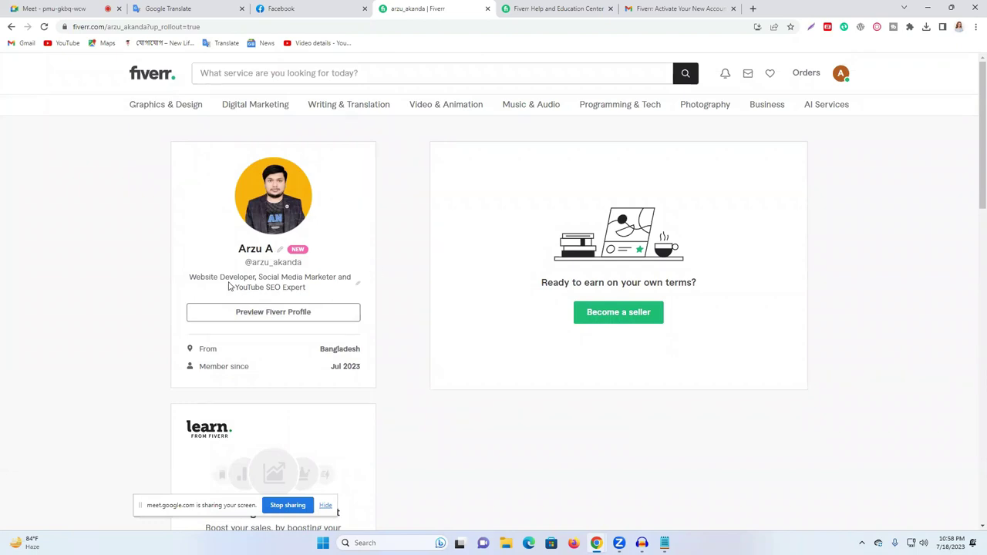
drag(191, 276, 340, 277)
click(304, 286)
click(247, 277)
double_click(248, 287)
triple_click(214, 289)
click(386, 311)
scroll(386, 311, down, 2)
scroll(385, 312, up, 1)
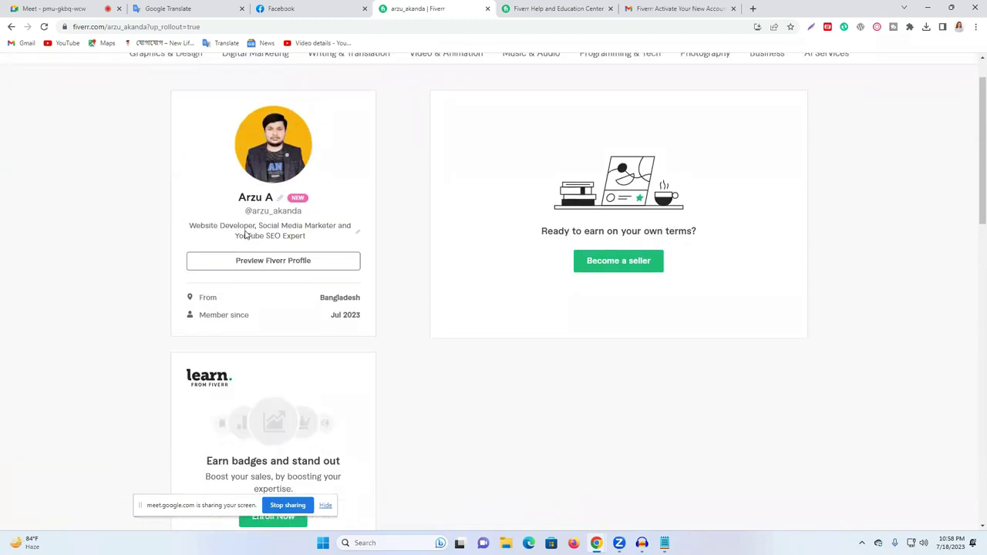
drag(257, 225, 137, 229)
click(137, 229)
drag(261, 225, 172, 227)
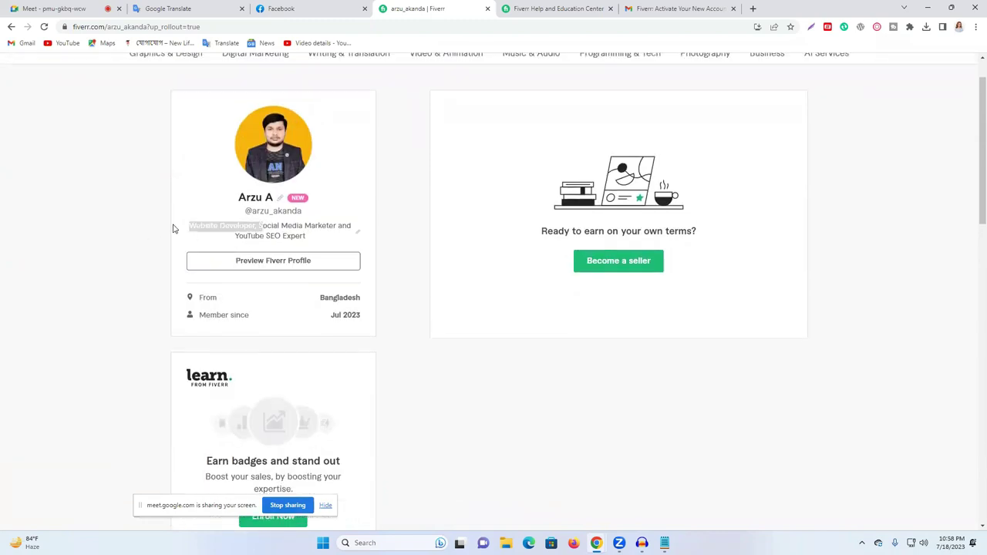
click(271, 226)
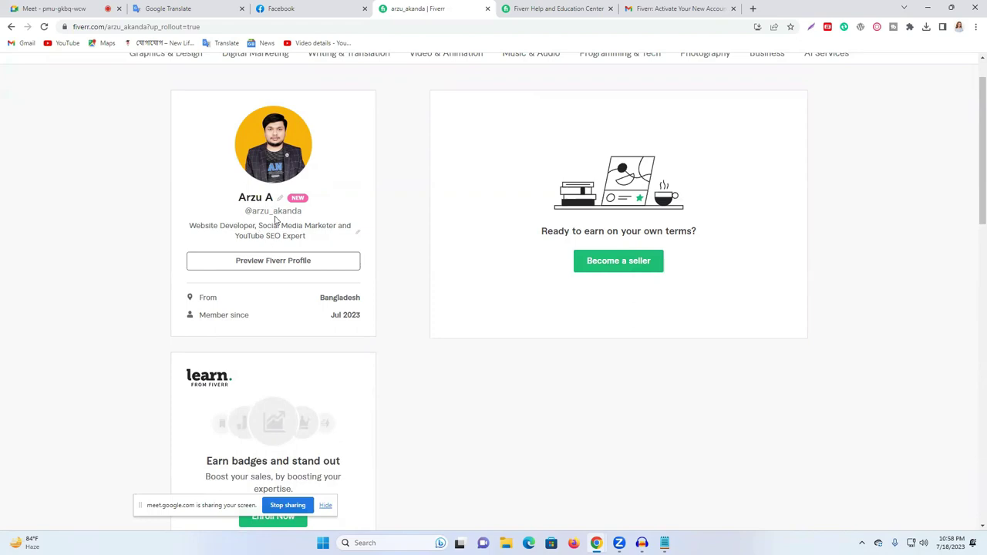
scroll(298, 262, down, 4)
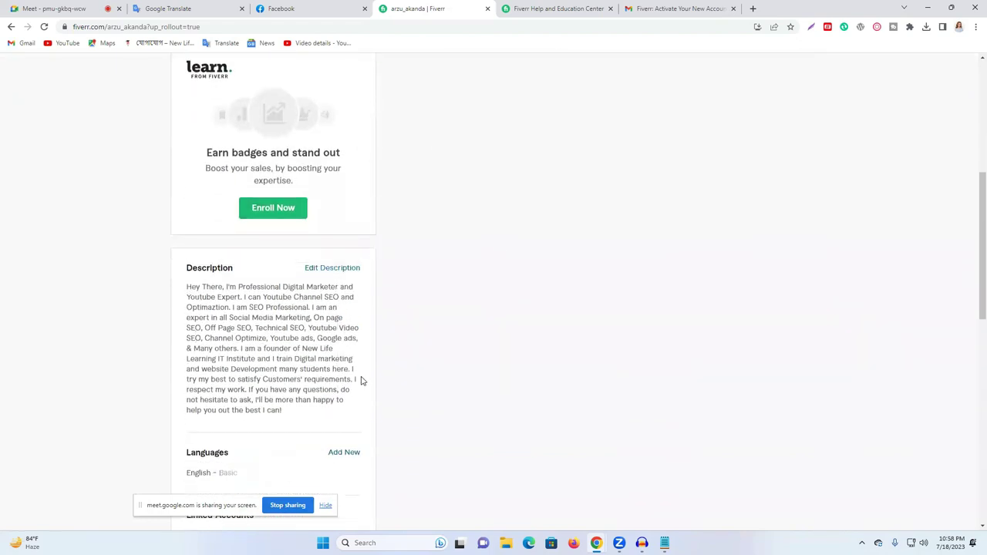
drag(213, 306, 432, 427)
click(460, 386)
scroll(460, 385, down, 2)
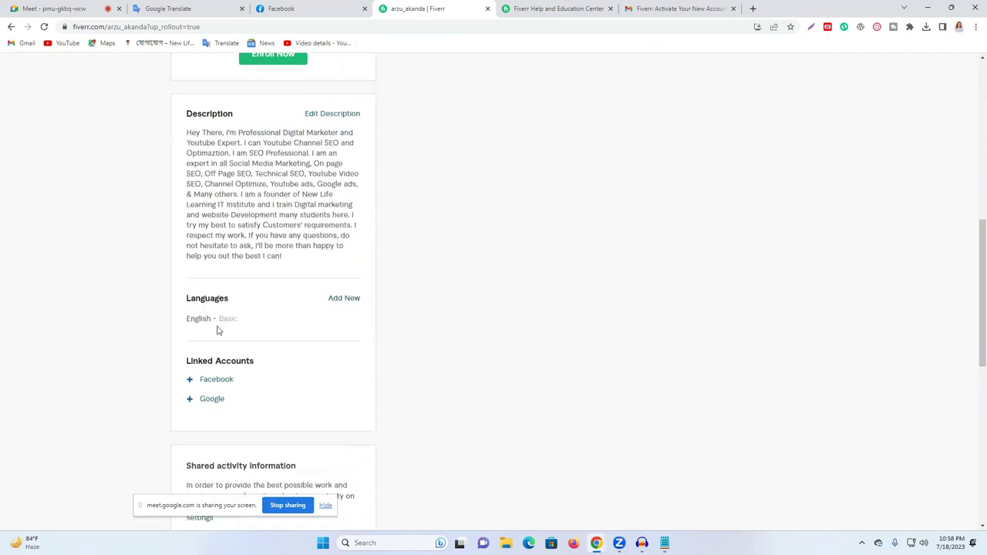
- Open the add-language form and highlight parts of the profile description text
click(345, 300)
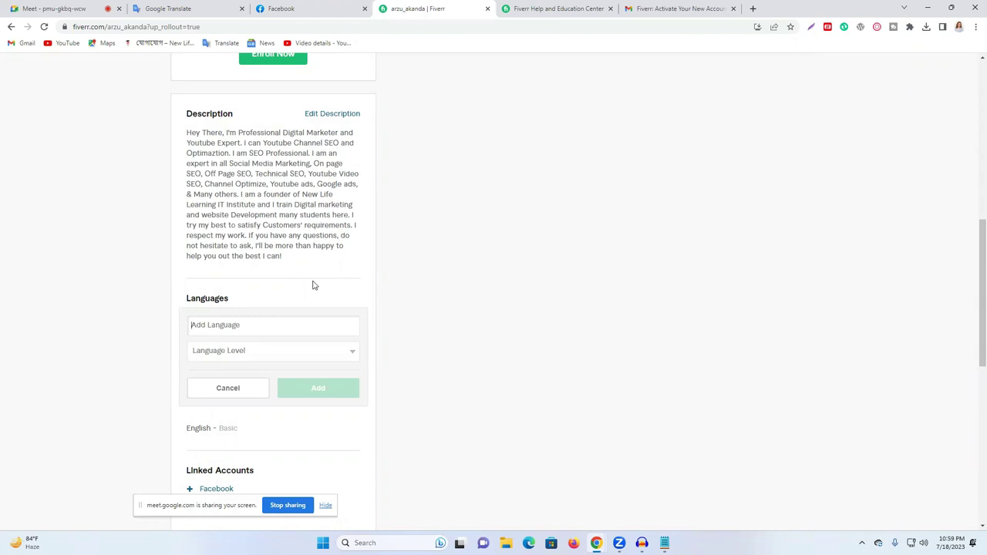
drag(290, 258, 185, 131)
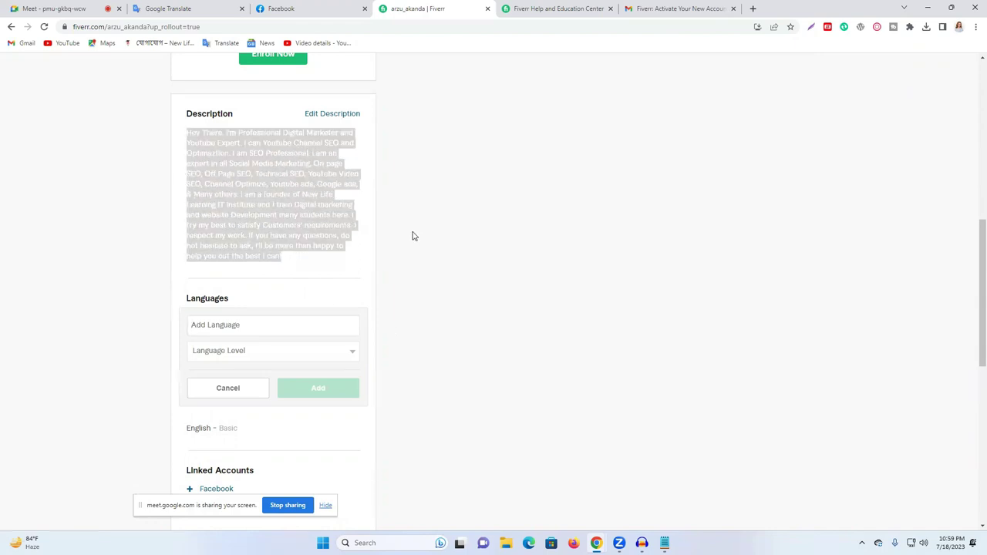
click(425, 239)
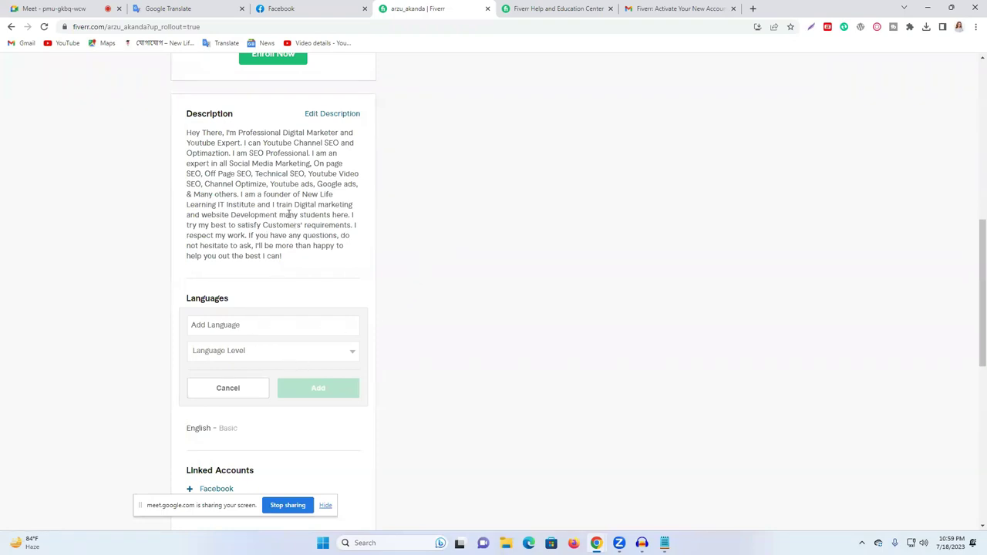
drag(241, 195, 304, 207)
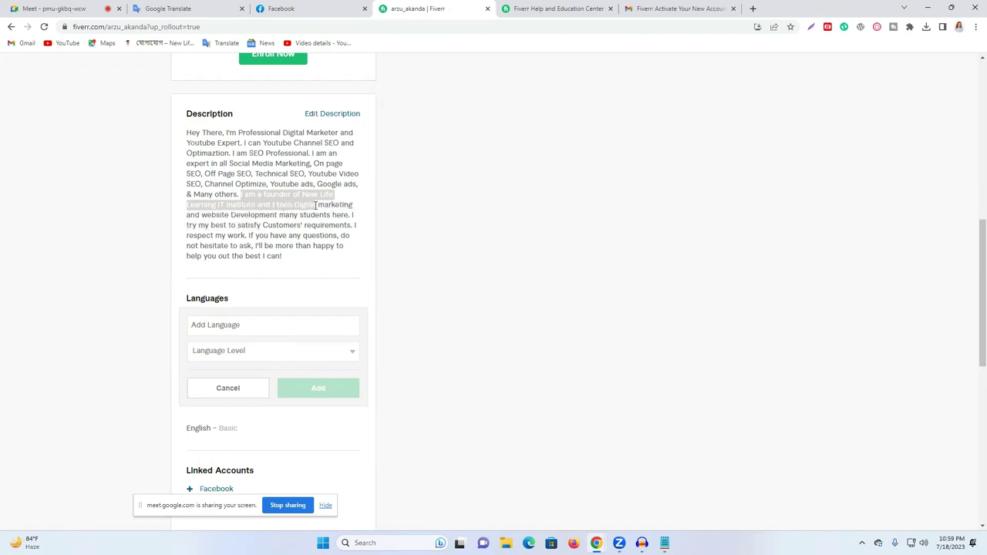
double_click(299, 205)
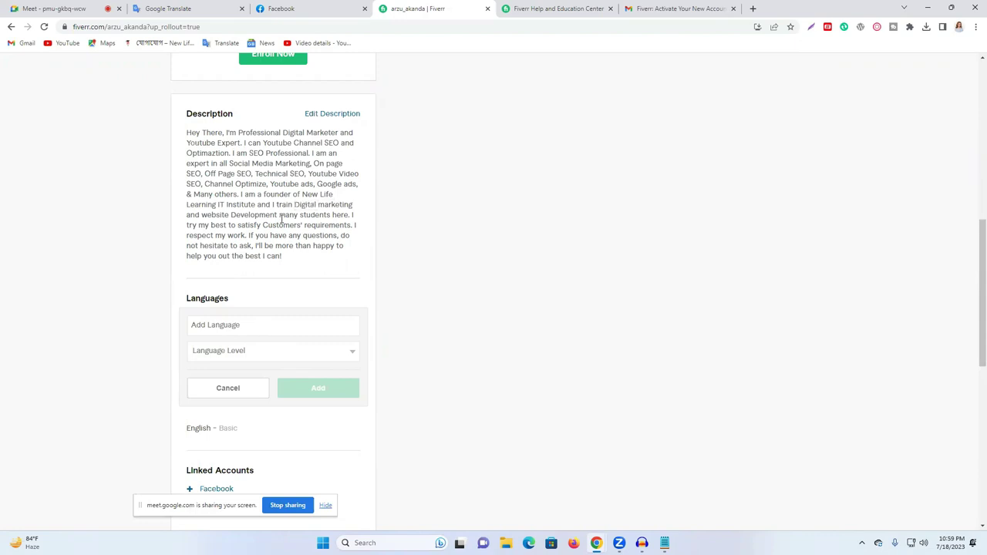
triple_click(281, 219)
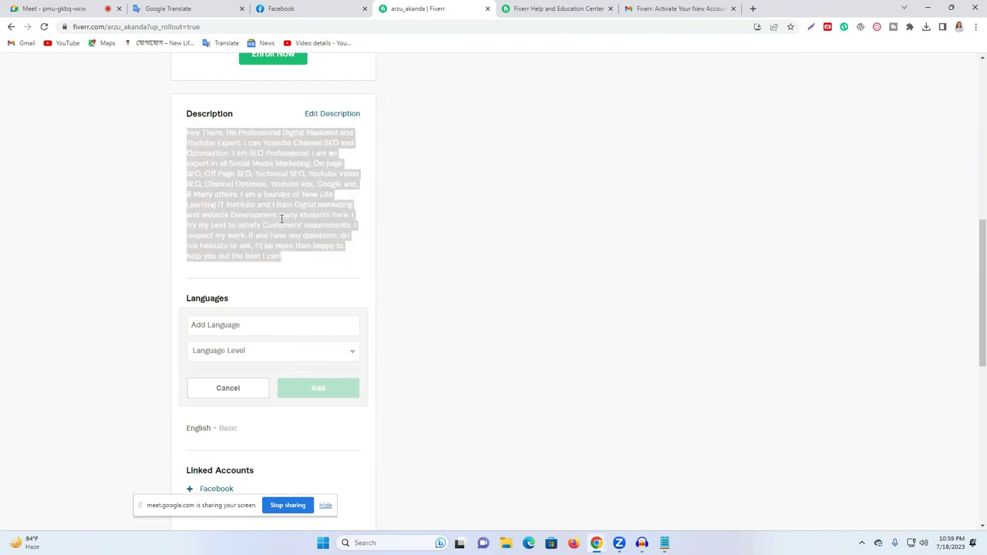
- Try adding English at Fluent as a new language, then discard that form
click(248, 329)
text(En)
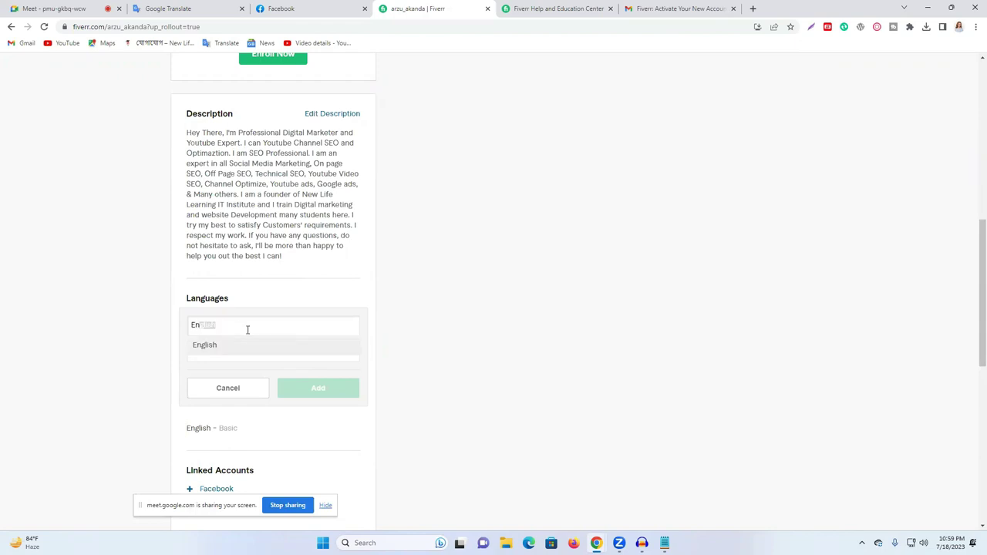
click(239, 348)
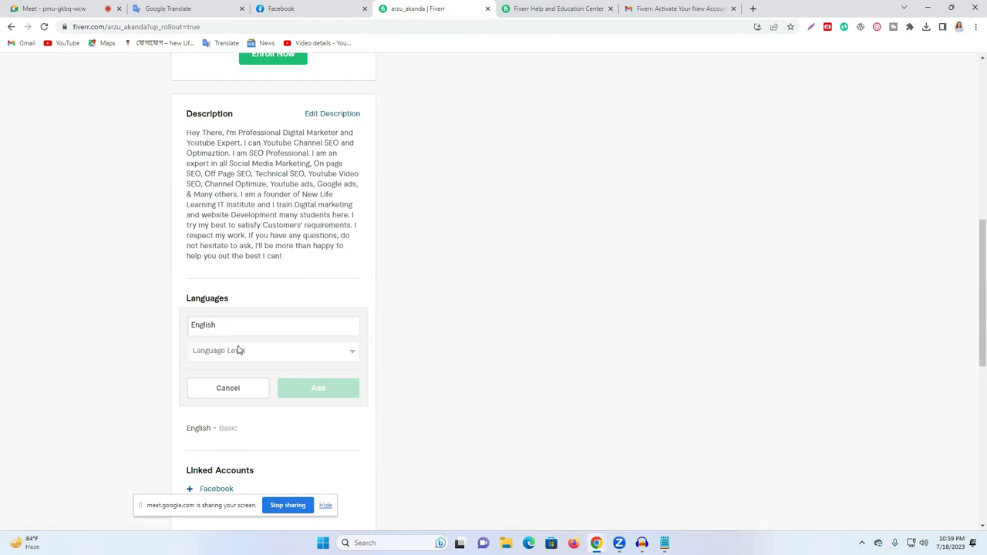
scroll(238, 349, down, 3)
click(224, 150)
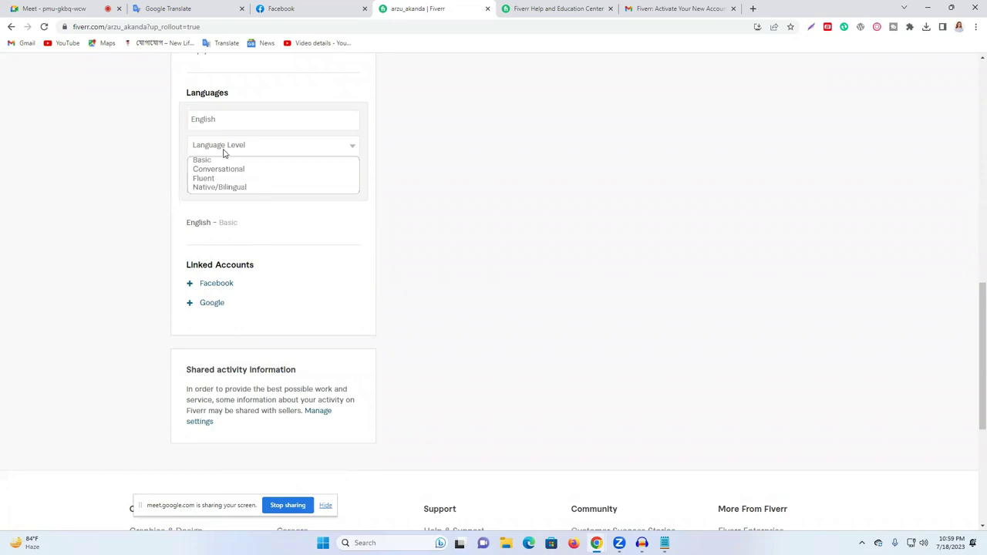
click(229, 179)
click(231, 183)
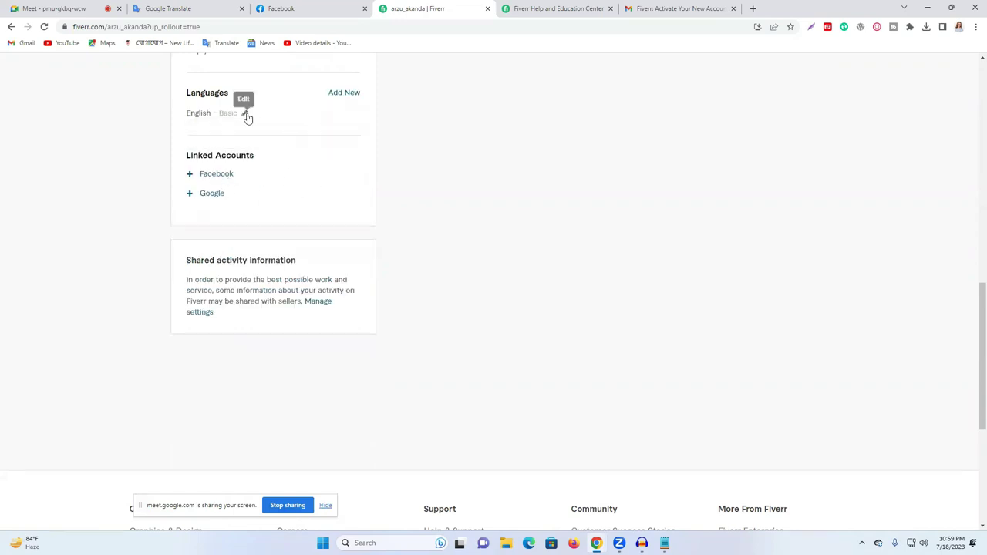
- Edit the existing English entry to Fluent level and save it
click(250, 115)
click(247, 146)
click(251, 179)
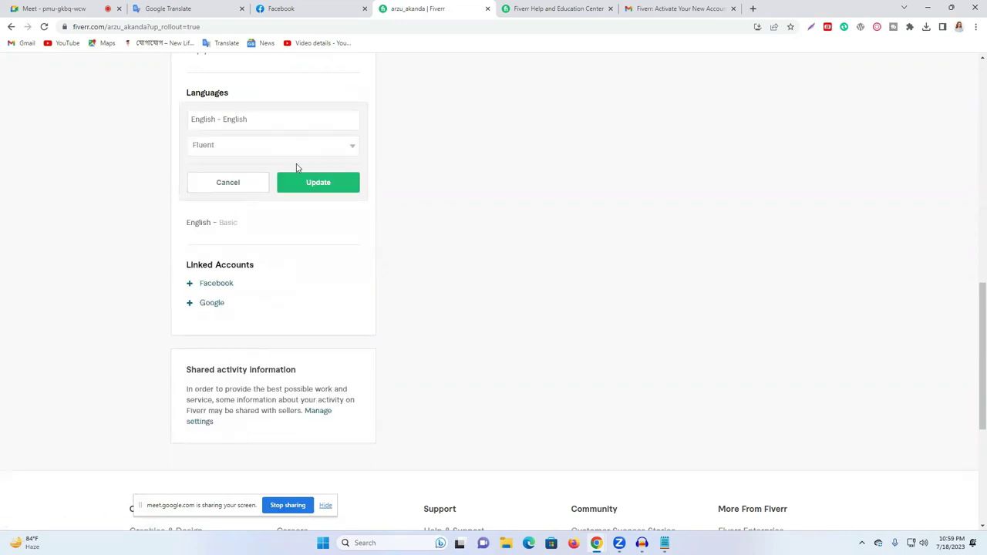
click(310, 185)
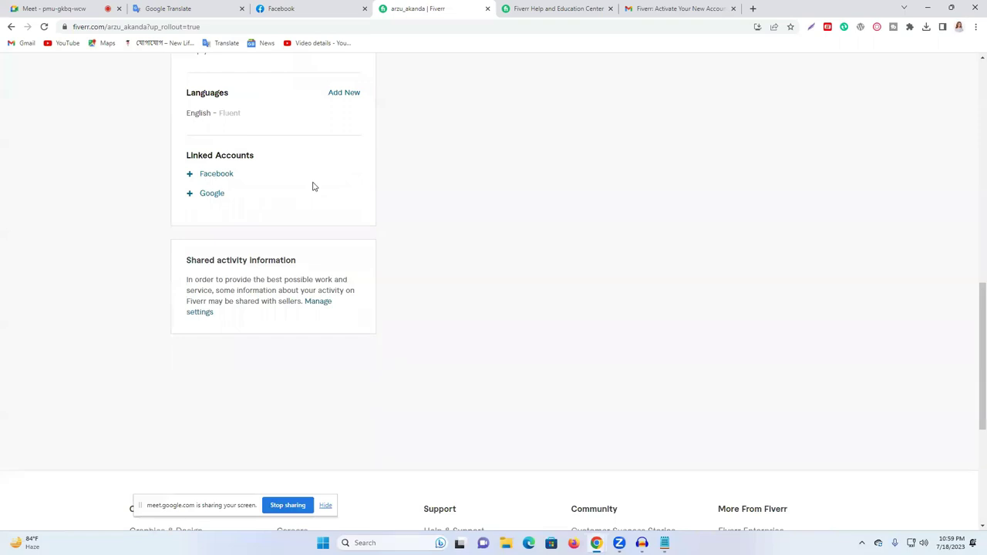
click(339, 93)
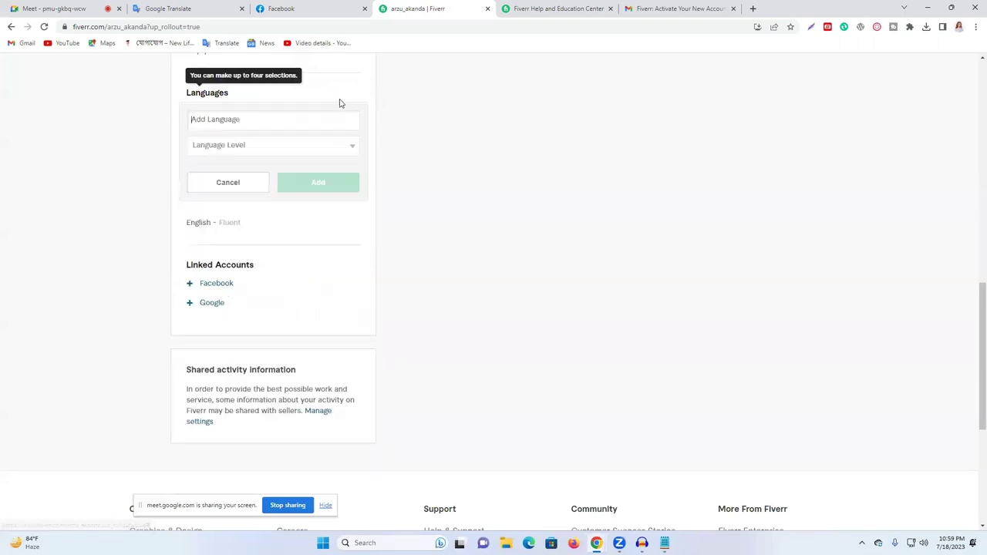
- Add Bengali to Languages at Native/Bilingual level
text(Bangla)
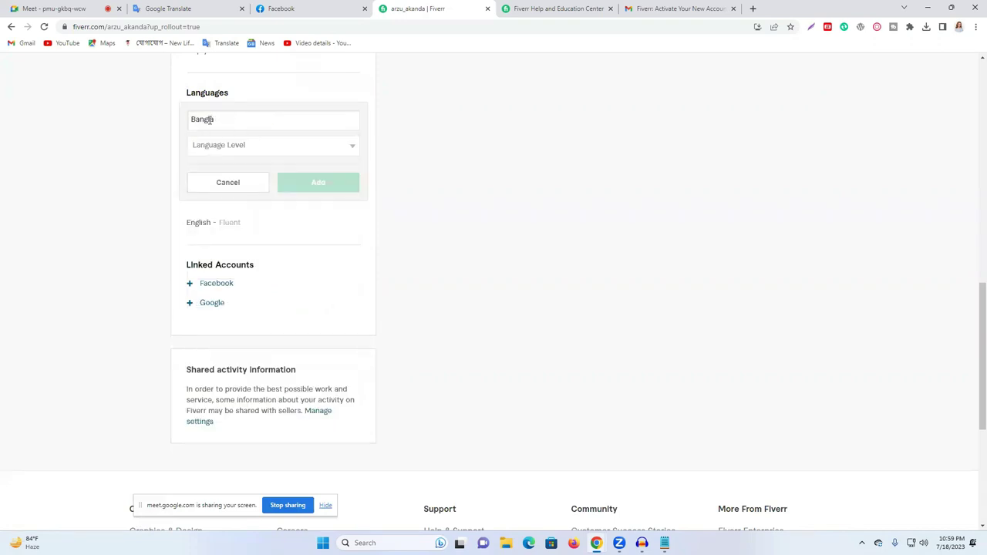
double_click(210, 119)
text(B)
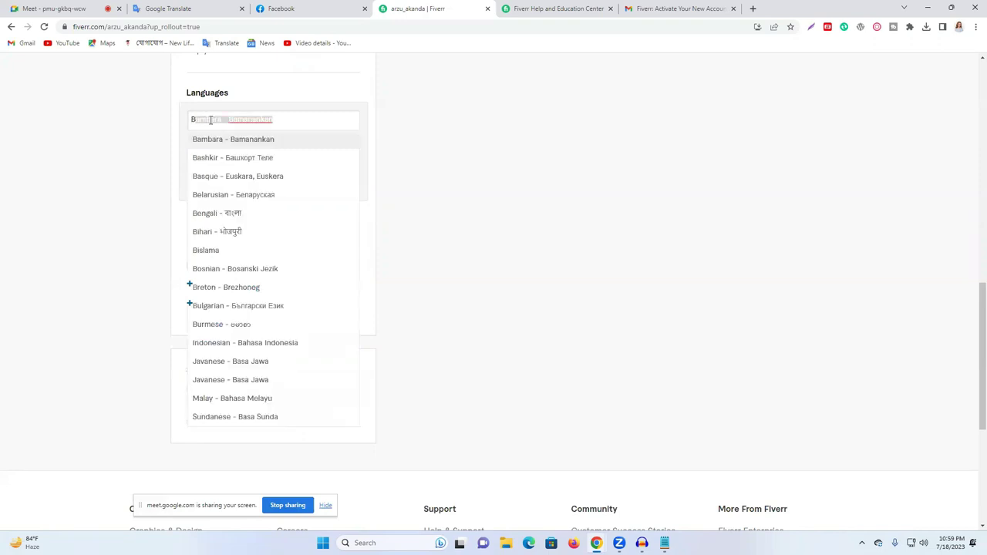
text(e)
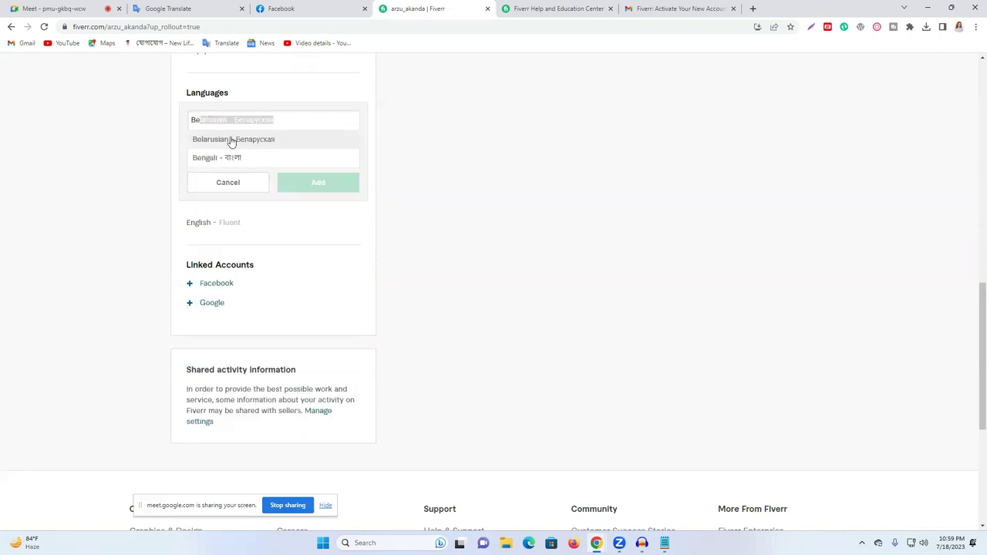
click(230, 158)
click(254, 151)
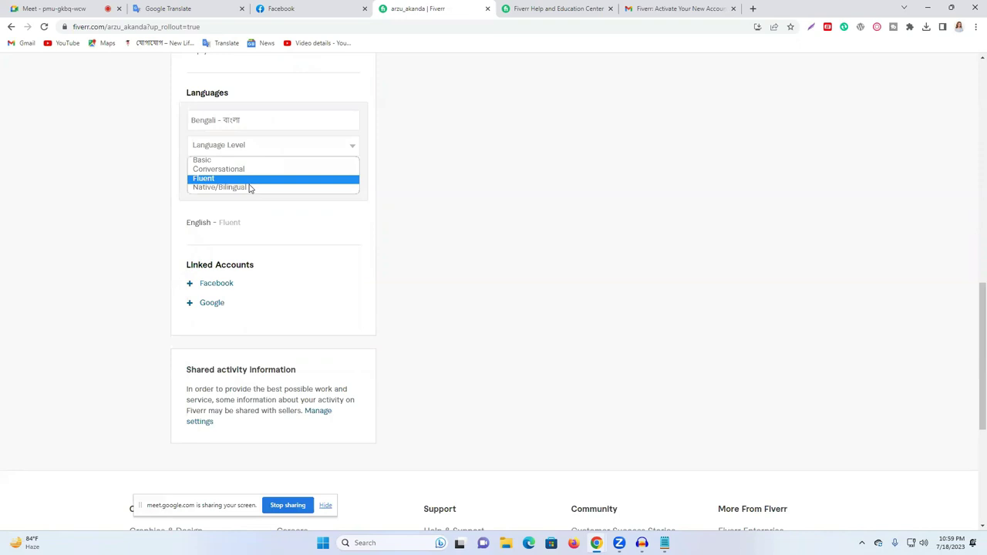
click(244, 187)
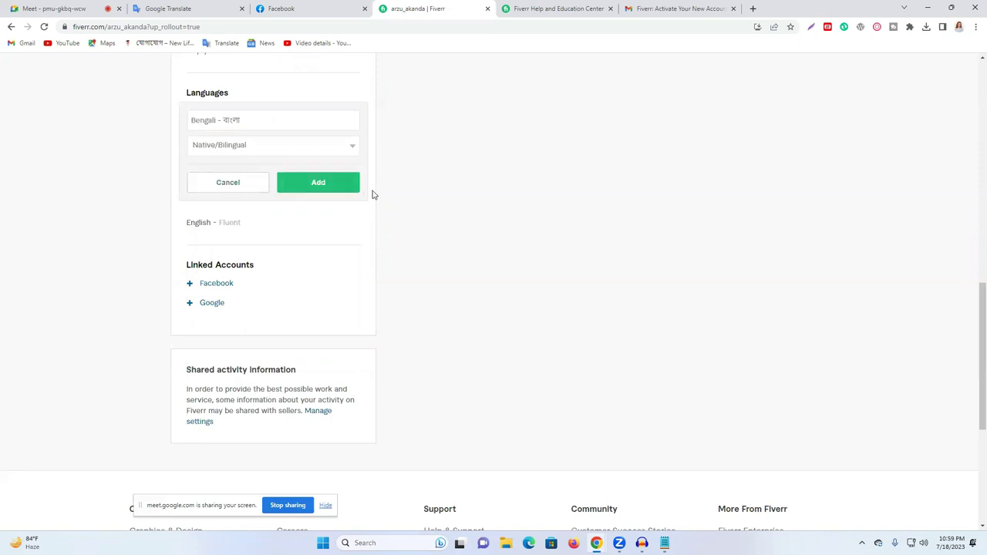
click(301, 187)
- Add Hindi to Languages at Fluent level
click(337, 93)
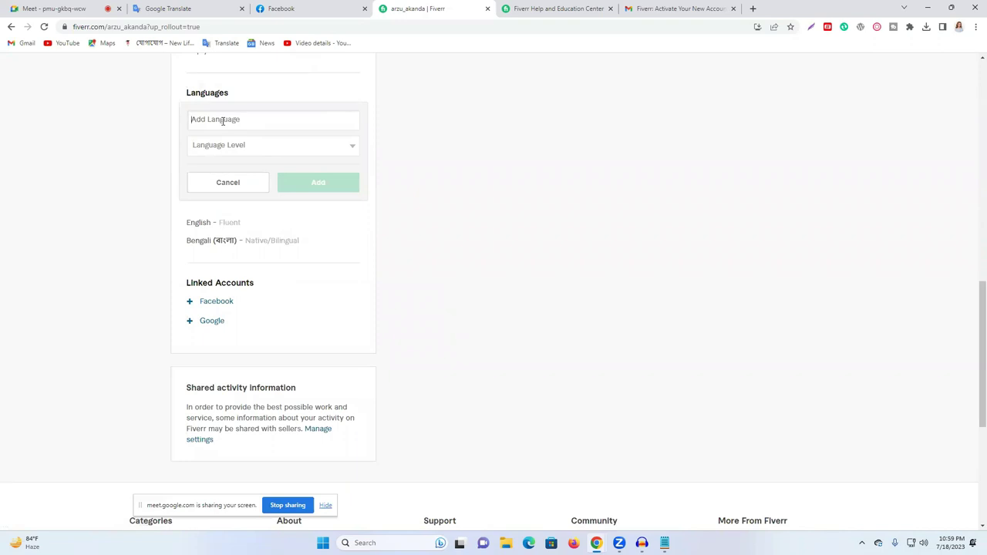
text(hi)
click(221, 137)
click(225, 147)
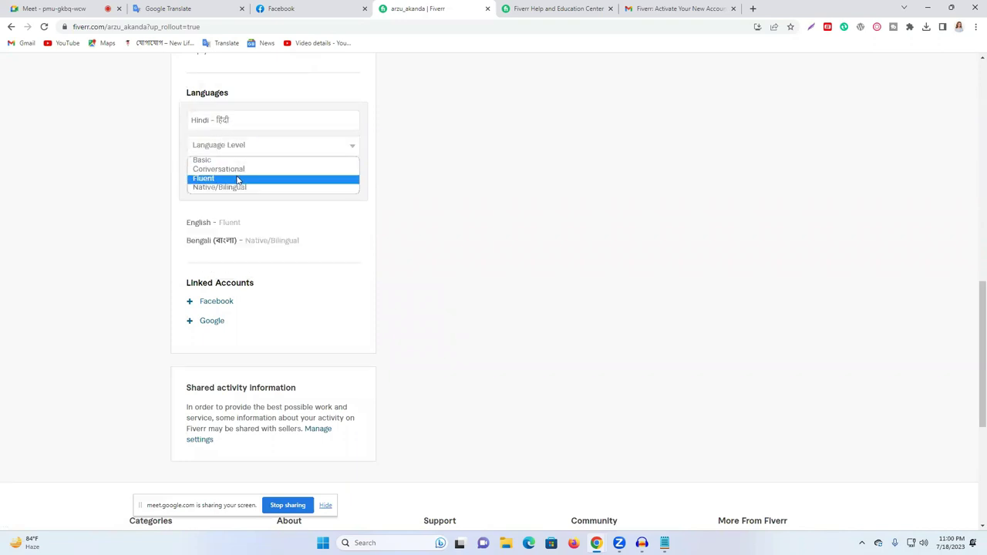
click(236, 179)
click(296, 185)
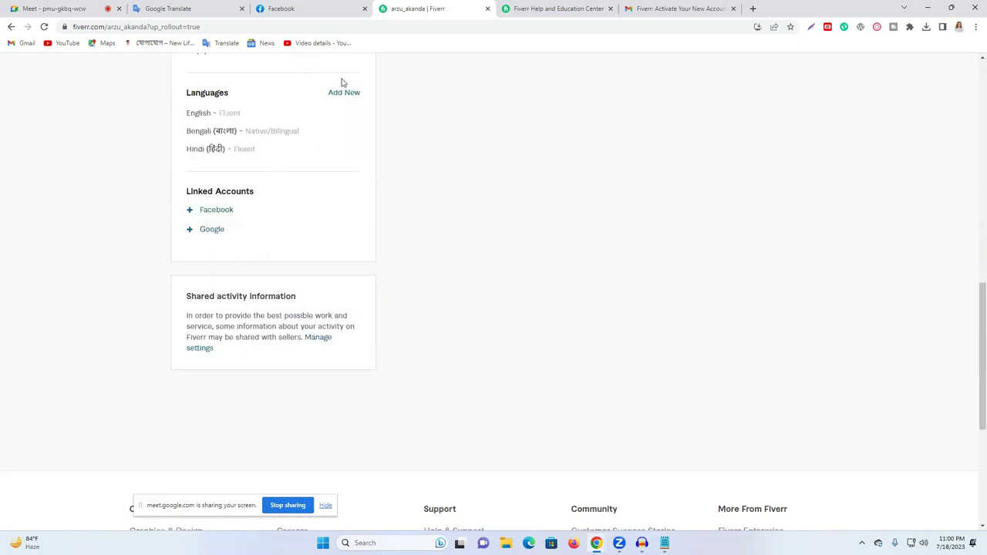
- Add Italian - Italiano to Languages at Fluent level
click(344, 93)
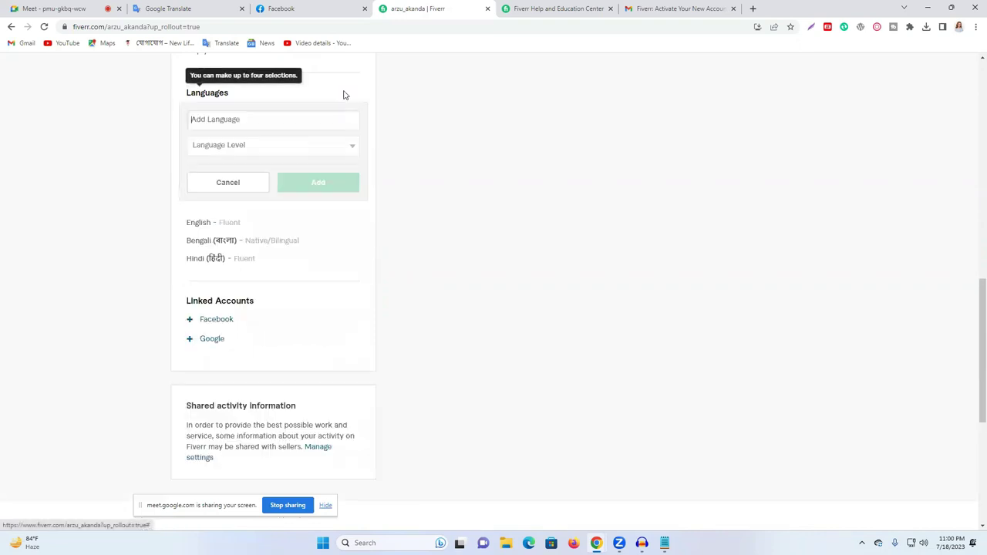
click(244, 121)
text(It)
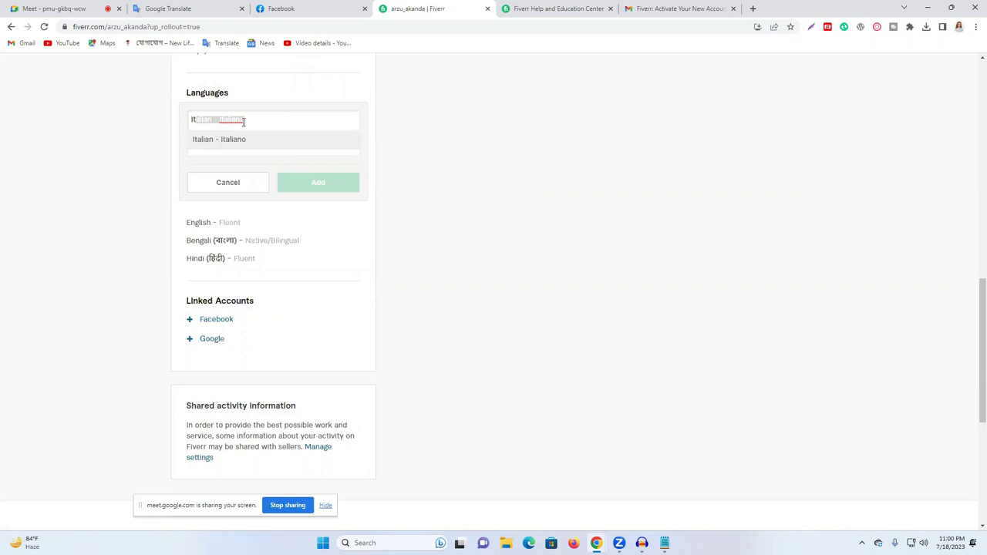
click(247, 139)
click(241, 146)
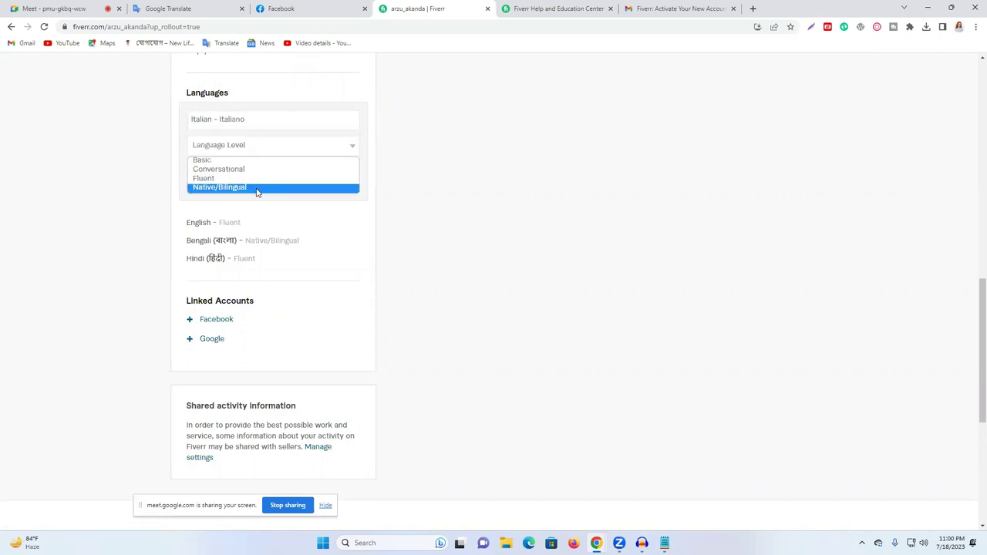
click(251, 183)
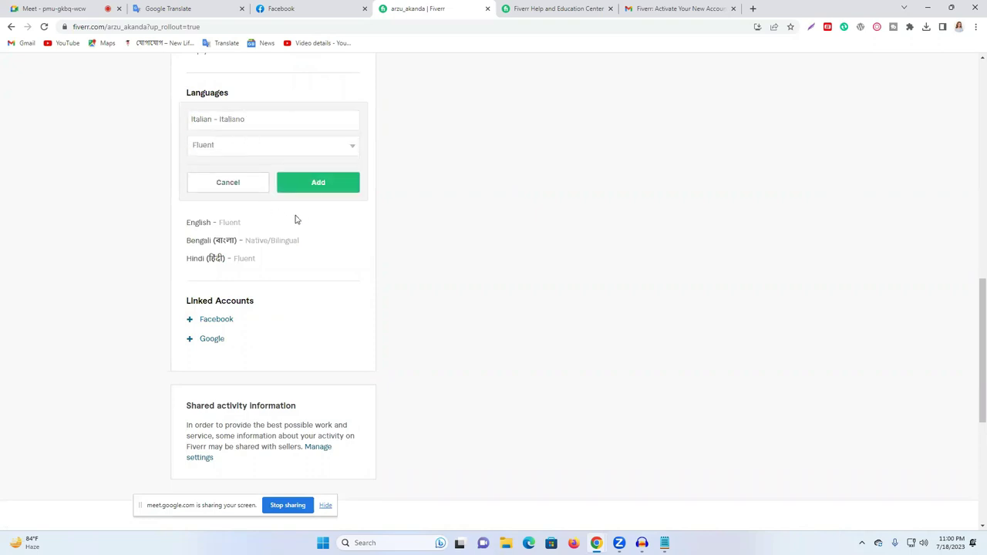
click(324, 183)
scroll(209, 103, up, 3)
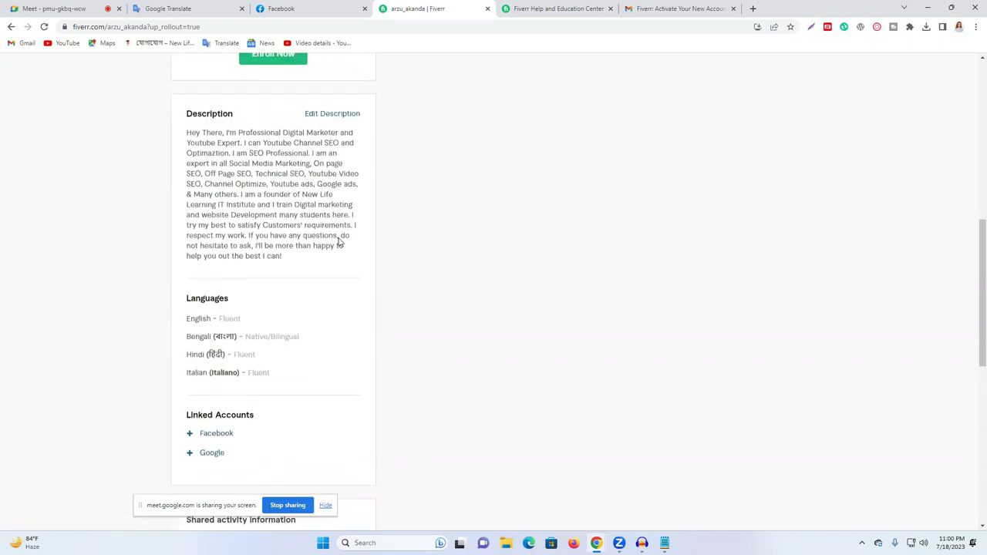
- Find the Learn from Fiverr card under Earn badges and choose Enroll Now
scroll(337, 242, down, 3)
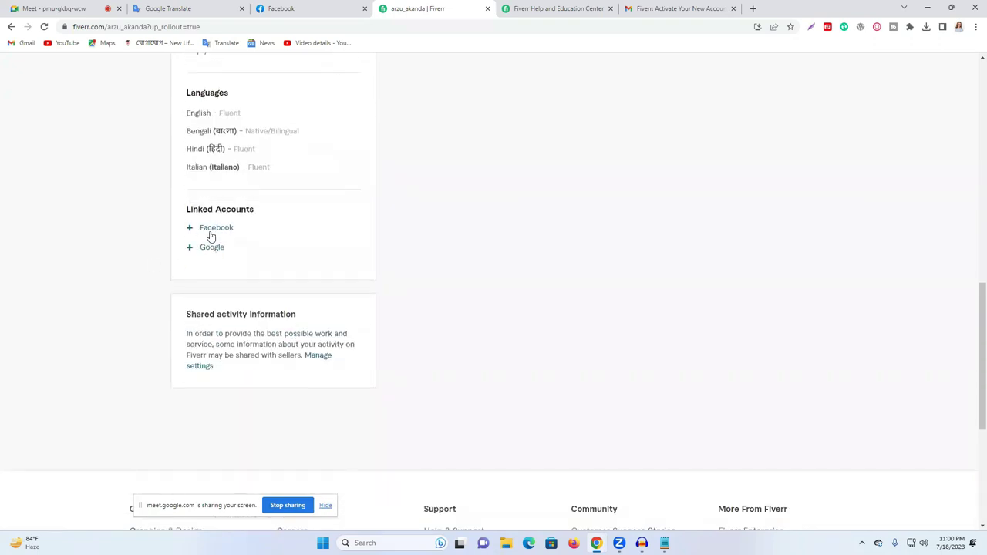
scroll(256, 251, up, 3)
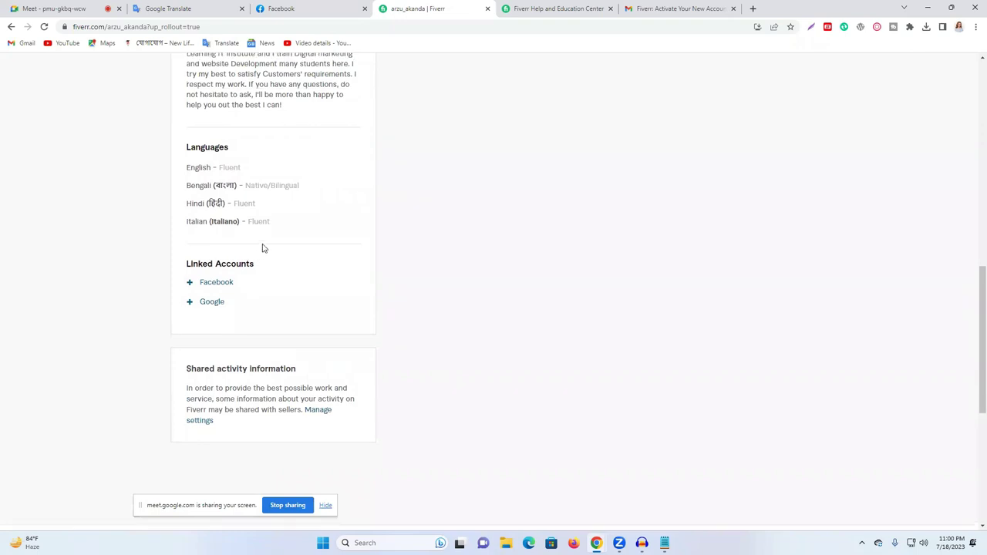
scroll(304, 259, up, 5)
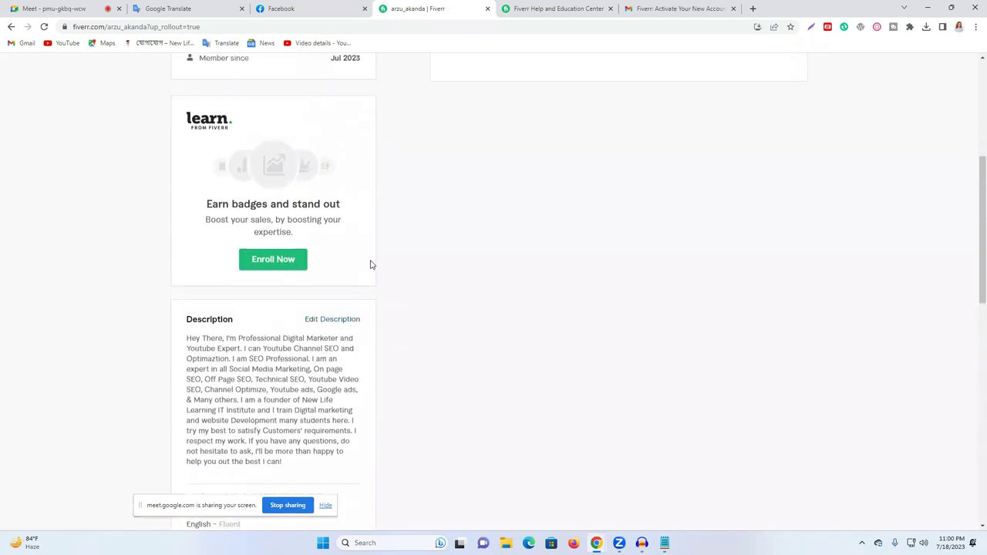
scroll(370, 264, down, 3)
scroll(376, 266, up, 3)
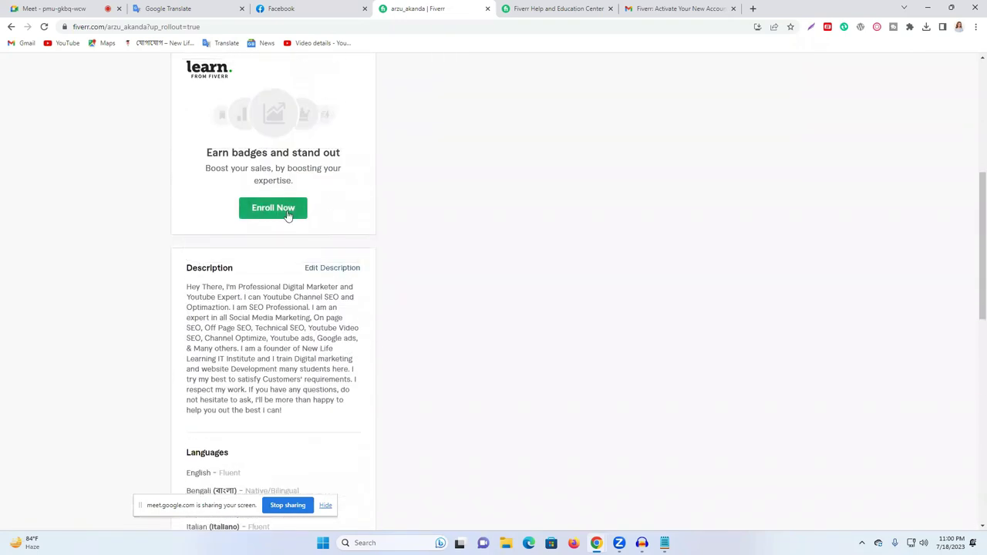
scroll(241, 272, up, 3)
scroll(309, 316, down, 2)
scroll(315, 321, up, 5)
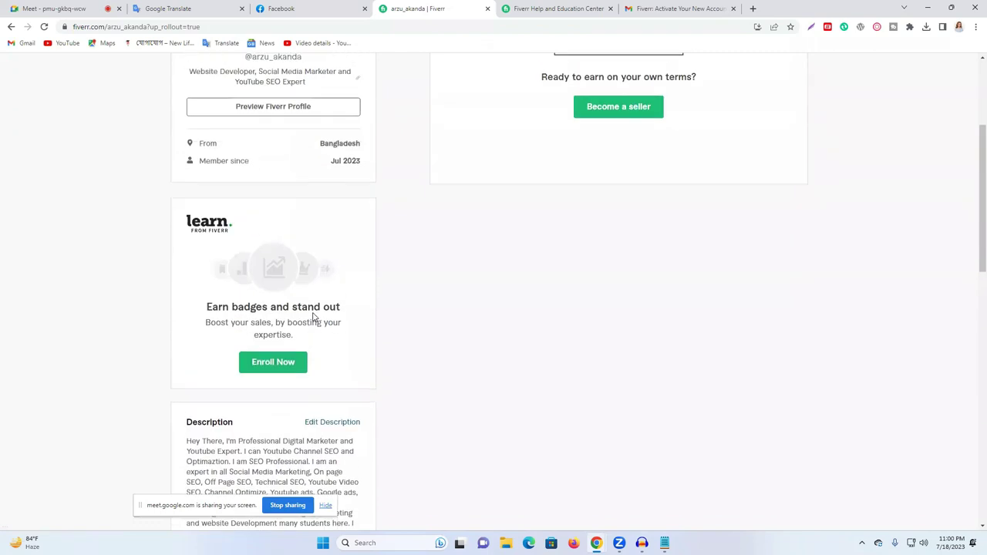
scroll(257, 353, up, 1)
scroll(263, 362, down, 3)
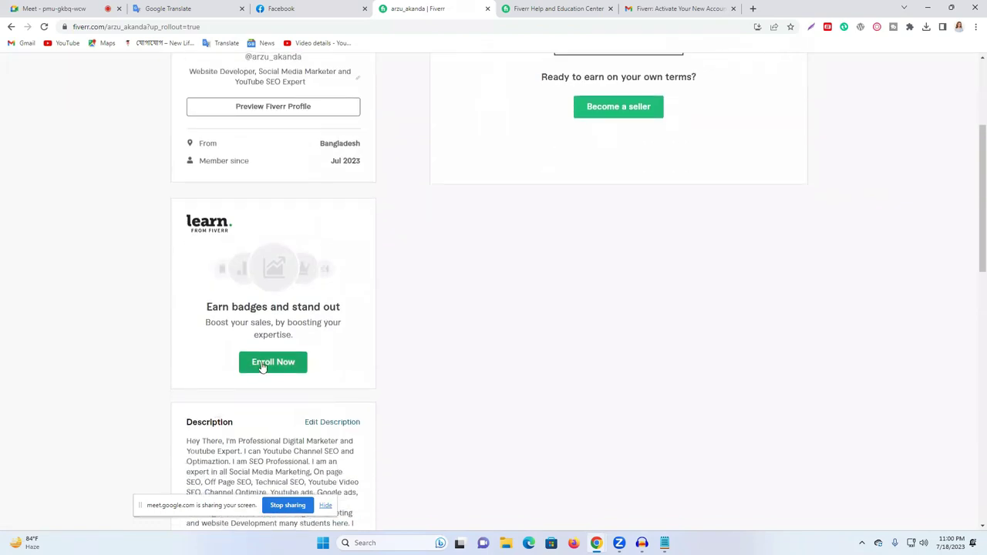
click(274, 363)
- Switch to the Fiverr Learn tab and show the full list of all courses
click(626, 7)
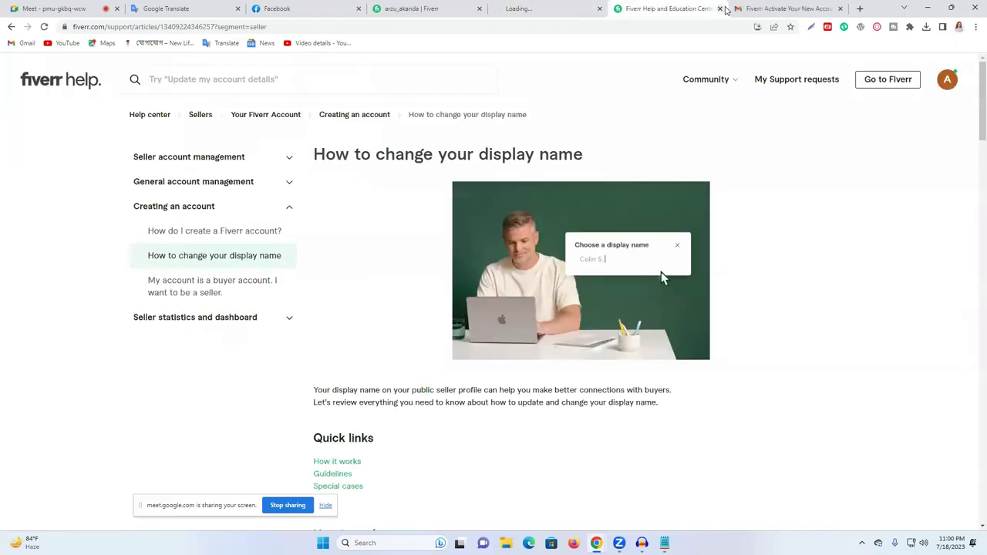
click(553, 8)
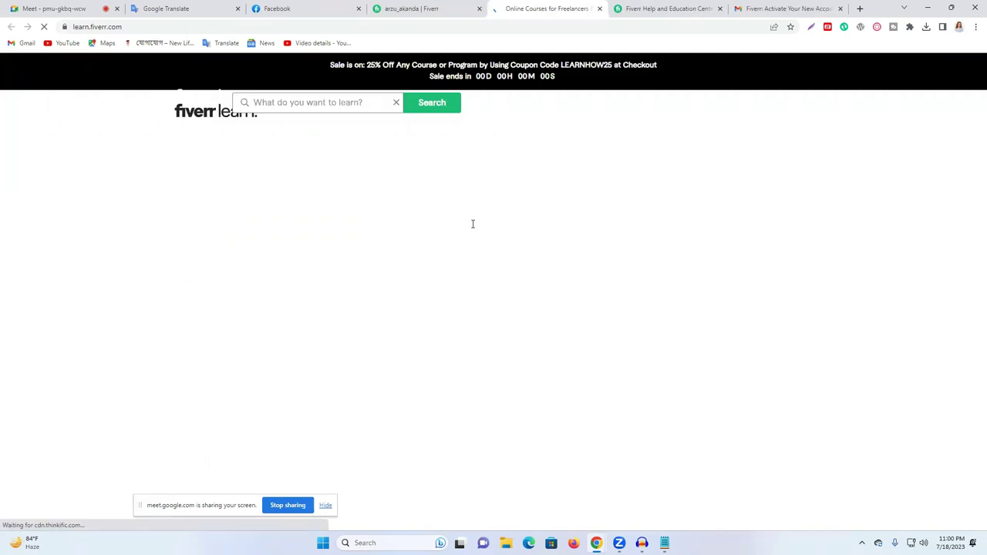
scroll(494, 247, down, 2)
scroll(462, 269, up, 1)
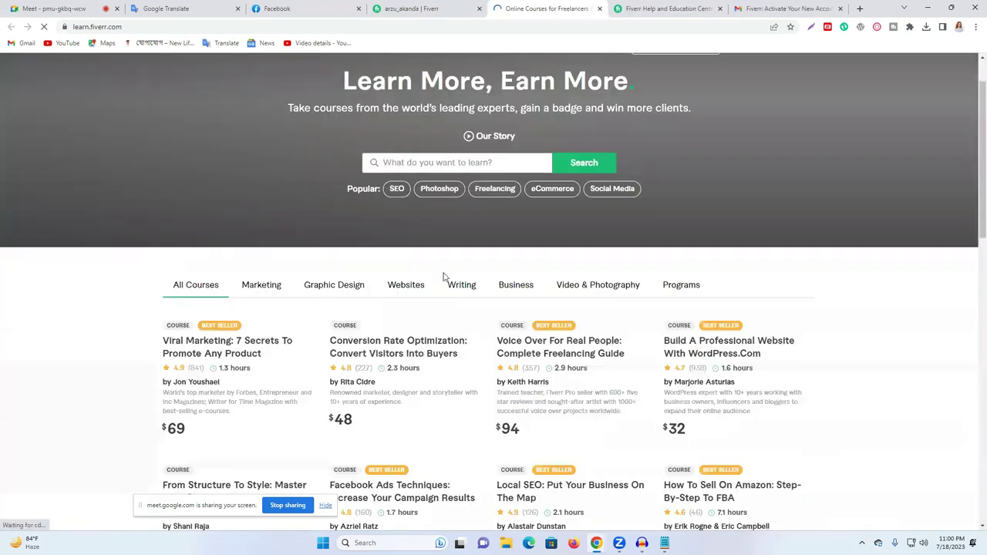
scroll(443, 278, down, 5)
scroll(472, 289, up, 1)
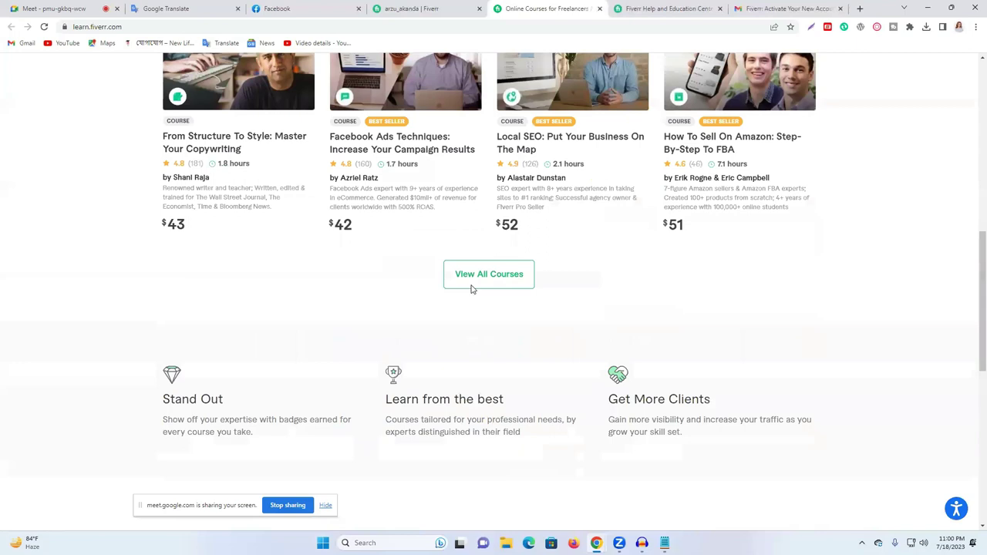
scroll(472, 289, up, 2)
click(490, 392)
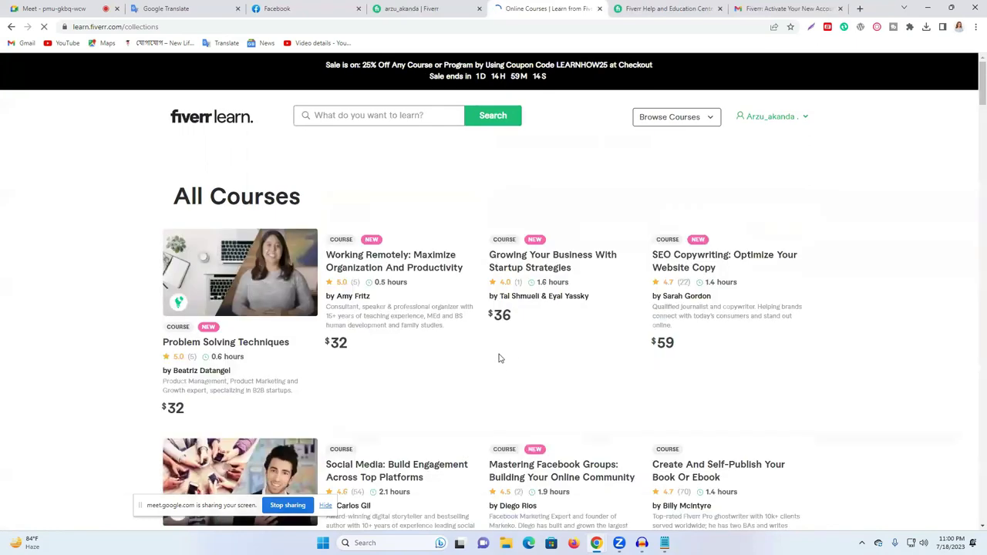
- Start the free 'Online Freelancing Essentials' course, then return to the Fiverr profile tab
scroll(478, 361, down, 15)
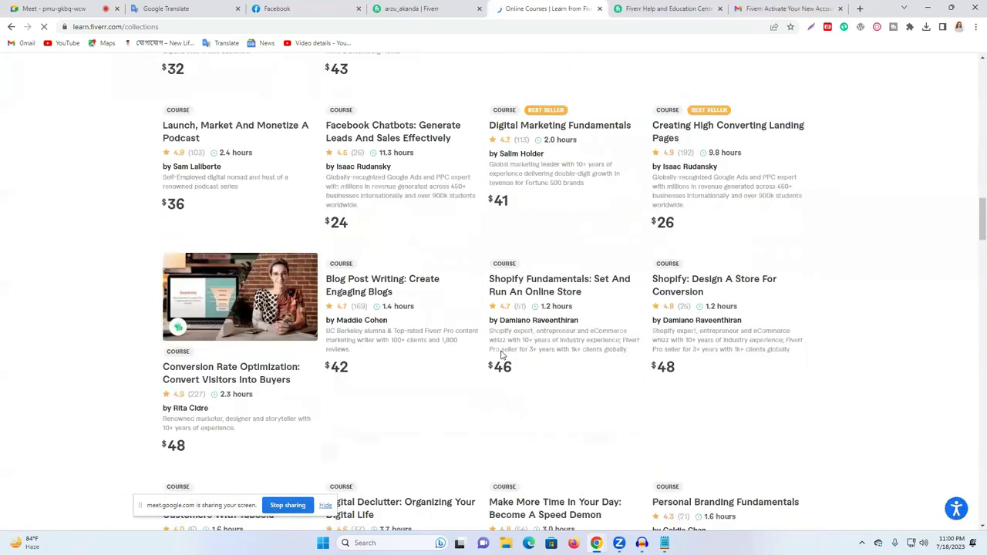
scroll(497, 356, down, 5)
scroll(502, 351, down, 10)
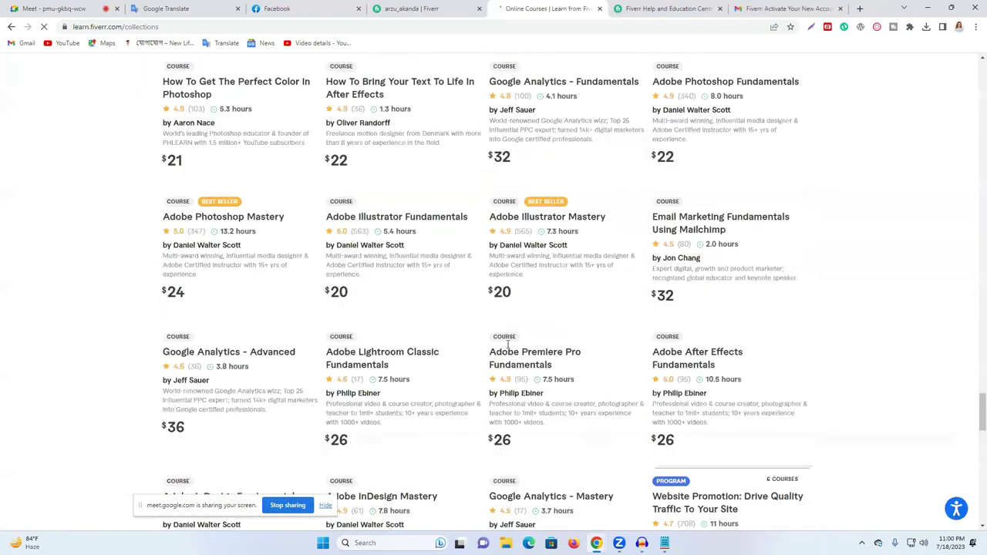
scroll(509, 347, down, 15)
scroll(214, 322, up, 3)
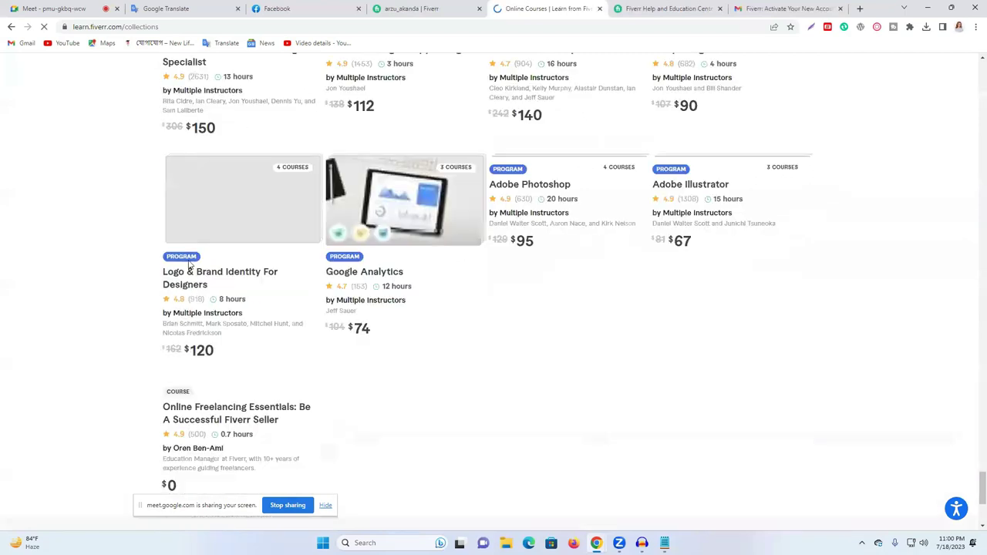
scroll(248, 366, down, 3)
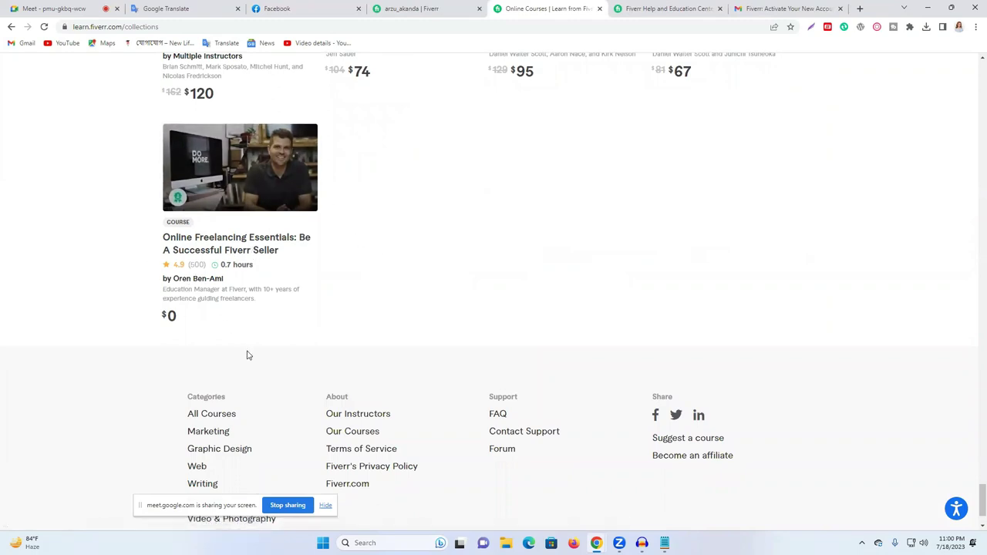
scroll(209, 220, up, 3)
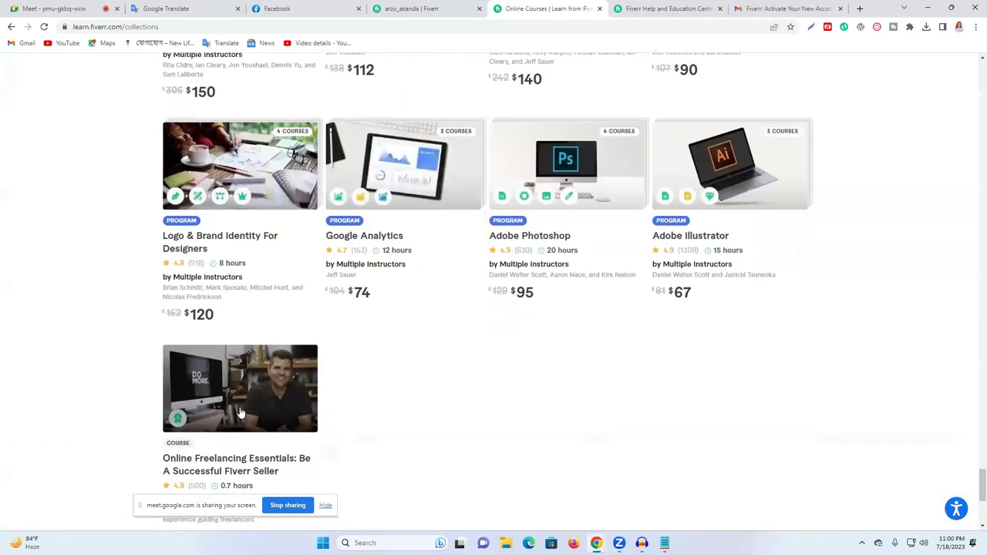
scroll(241, 413, down, 1)
click(237, 315)
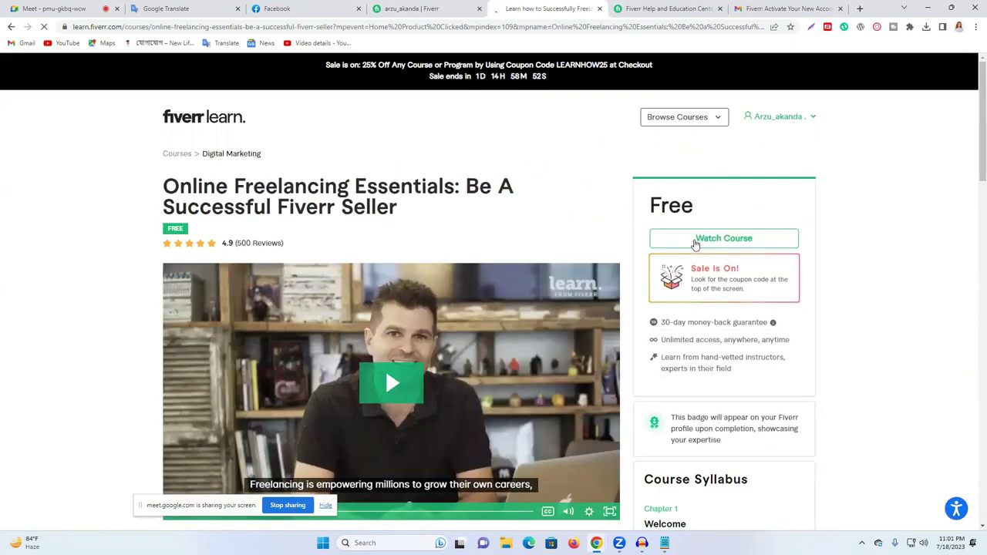
click(765, 243)
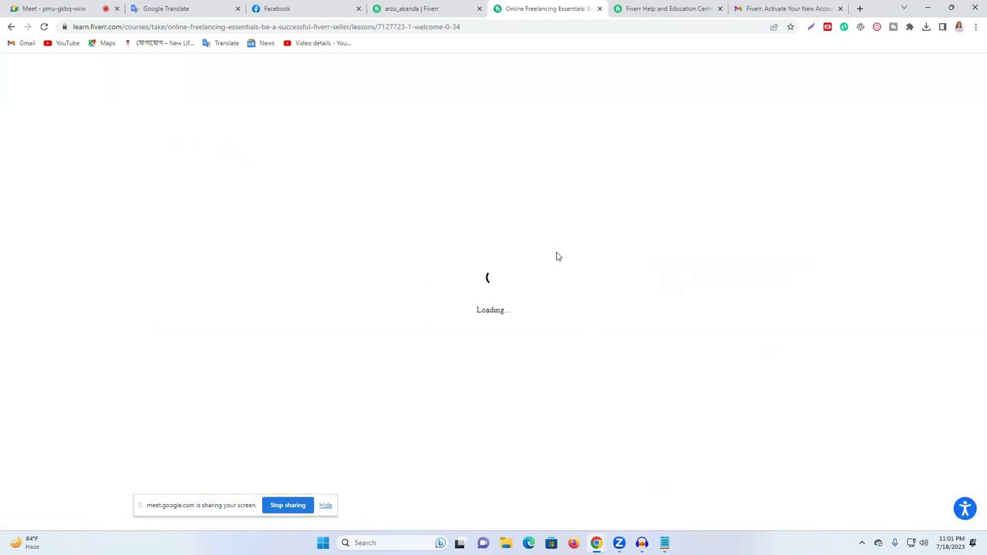
click(436, 6)
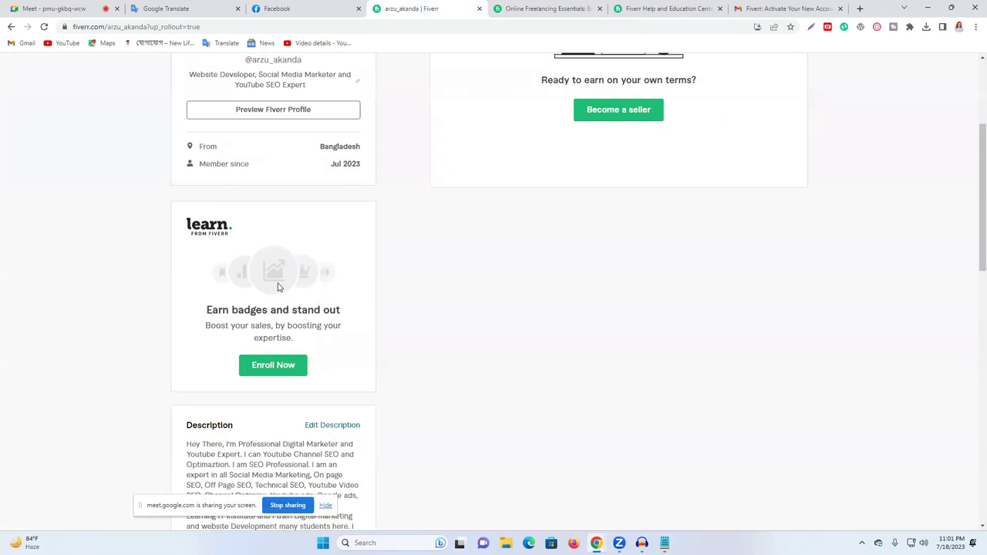
scroll(285, 293, up, 2)
scroll(324, 308, down, 3)
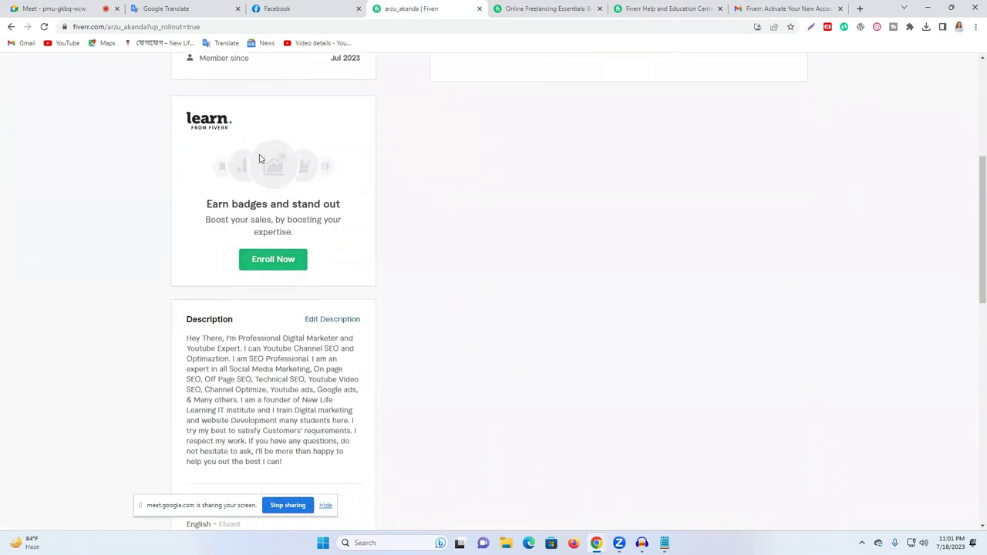
scroll(335, 188, up, 1)
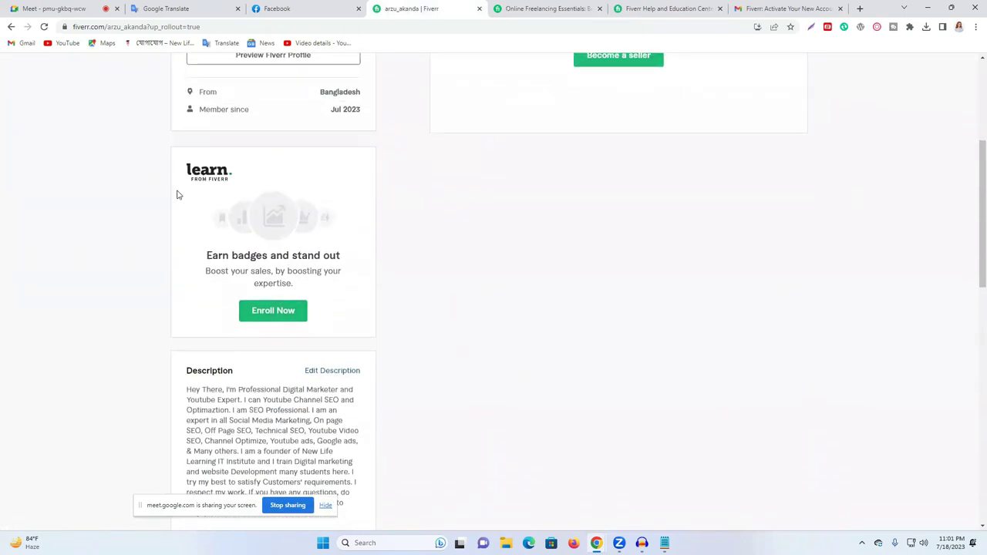
scroll(133, 193, up, 4)
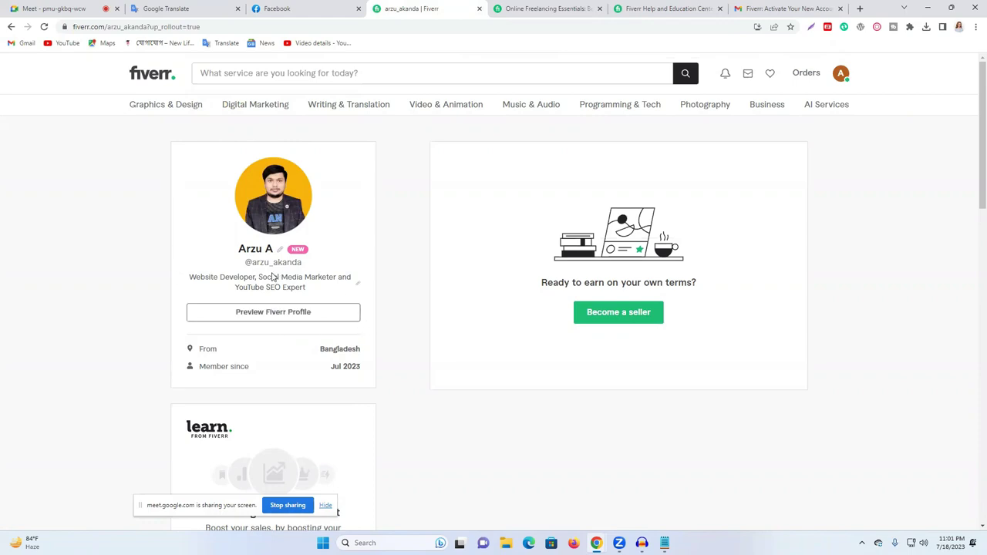
drag(190, 275, 341, 279)
scroll(171, 348, down, 4)
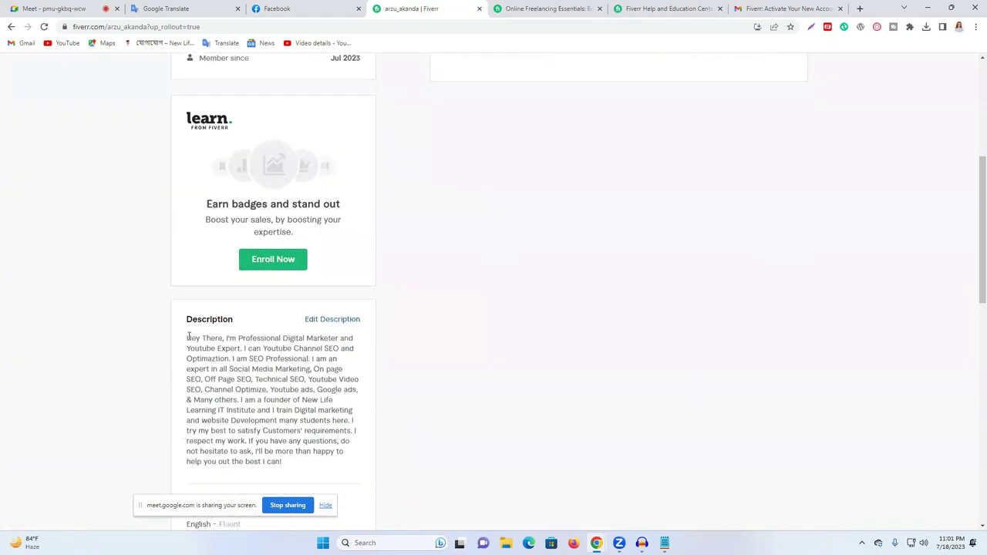
drag(168, 348, 425, 390)
scroll(469, 399, down, 6)
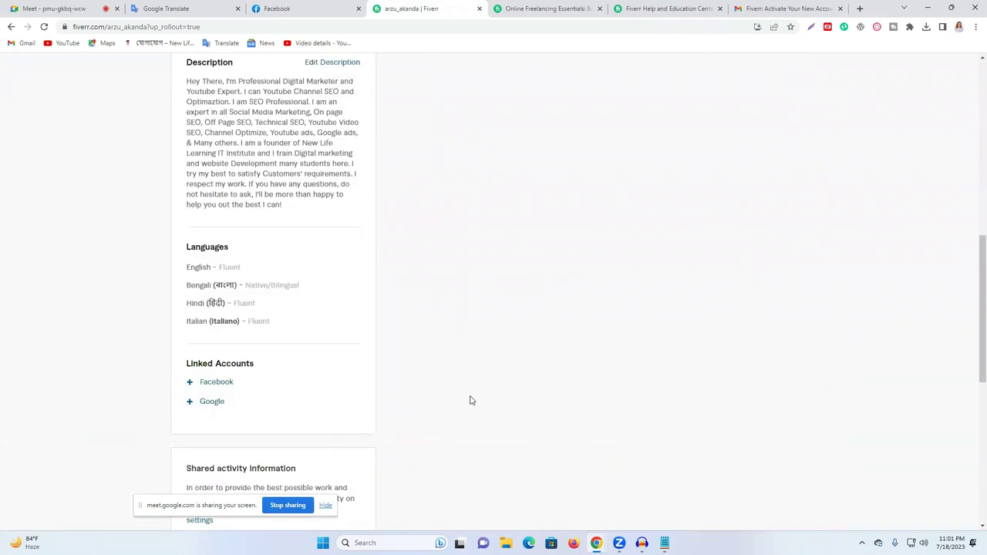
scroll(364, 330, up, 7)
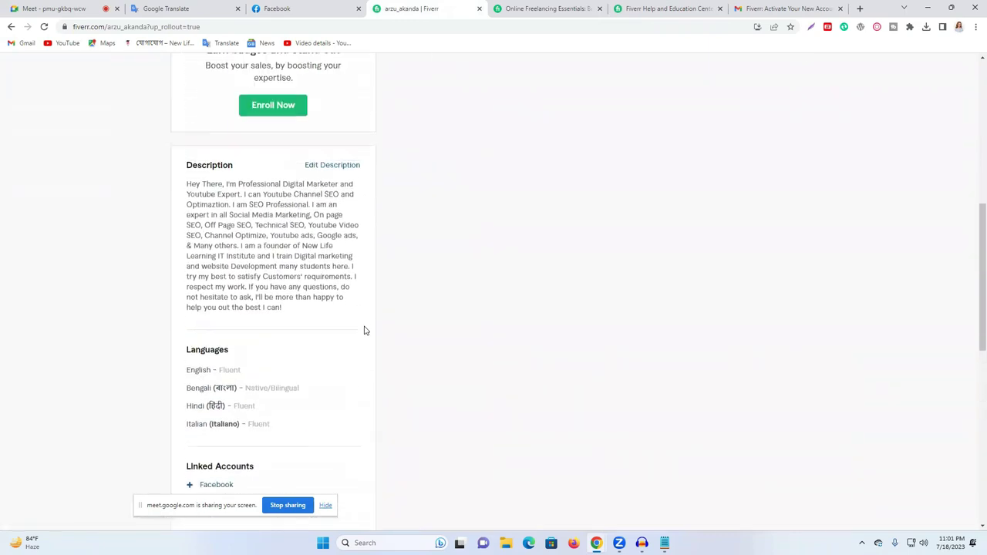
scroll(365, 330, up, 2)
scroll(366, 329, down, 6)
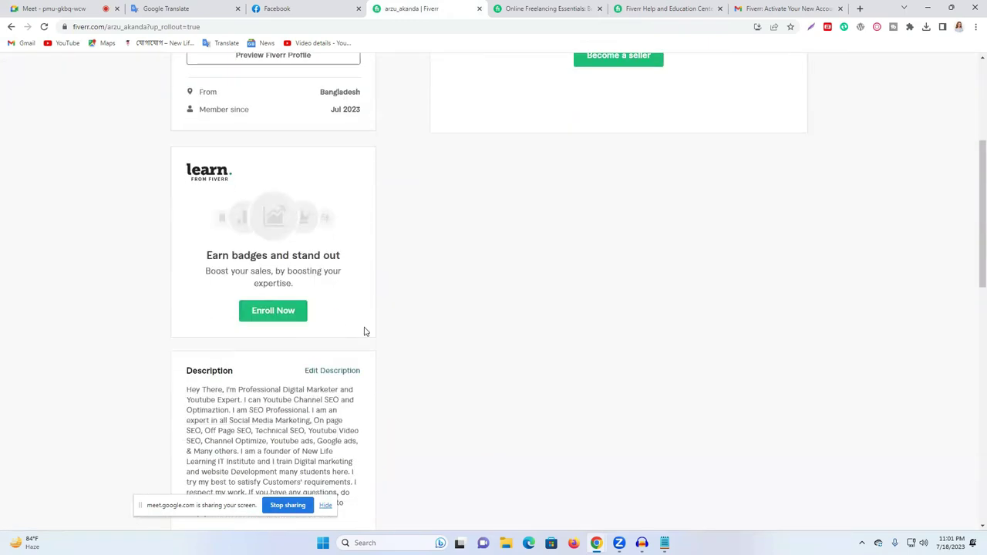
scroll(238, 386, down, 2)
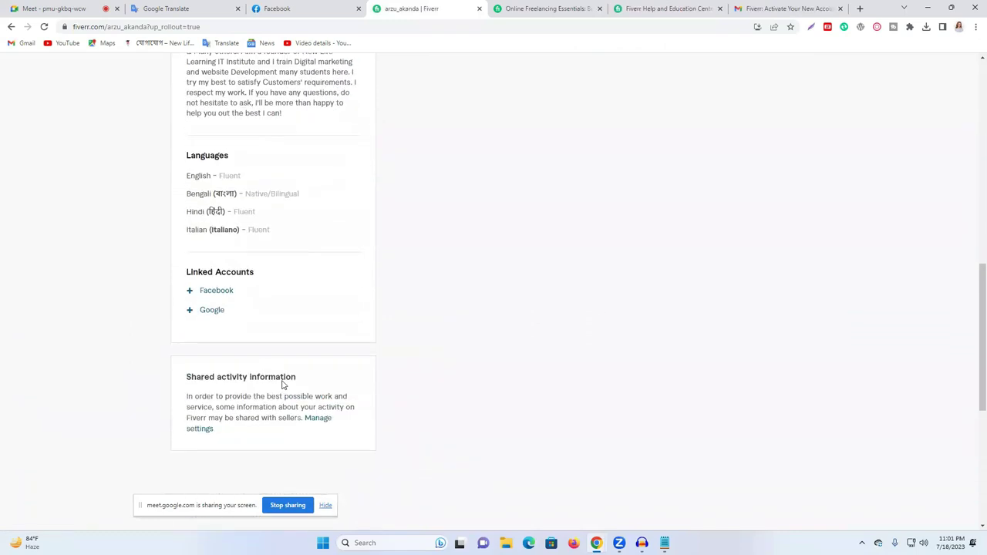
click(206, 419)
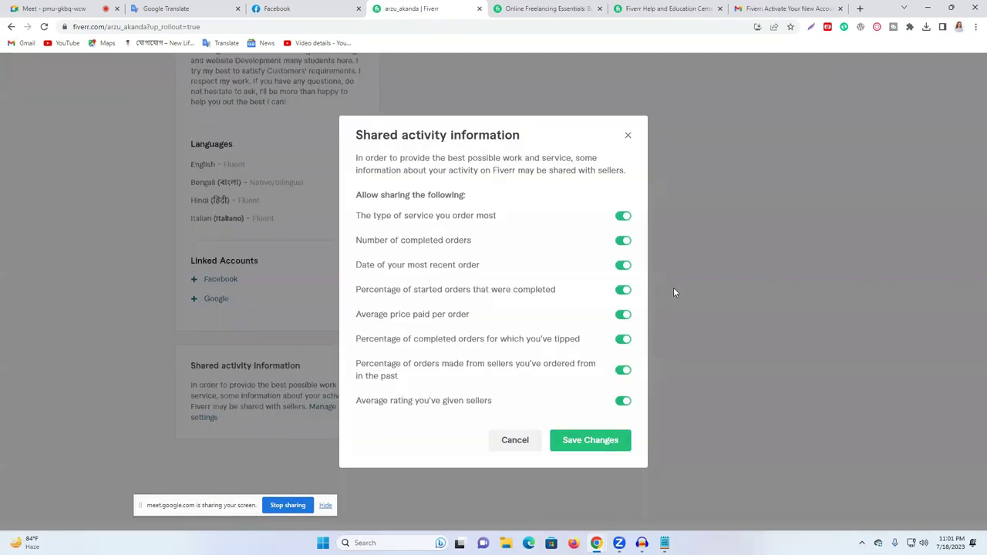
click(628, 137)
scroll(388, 347, up, 7)
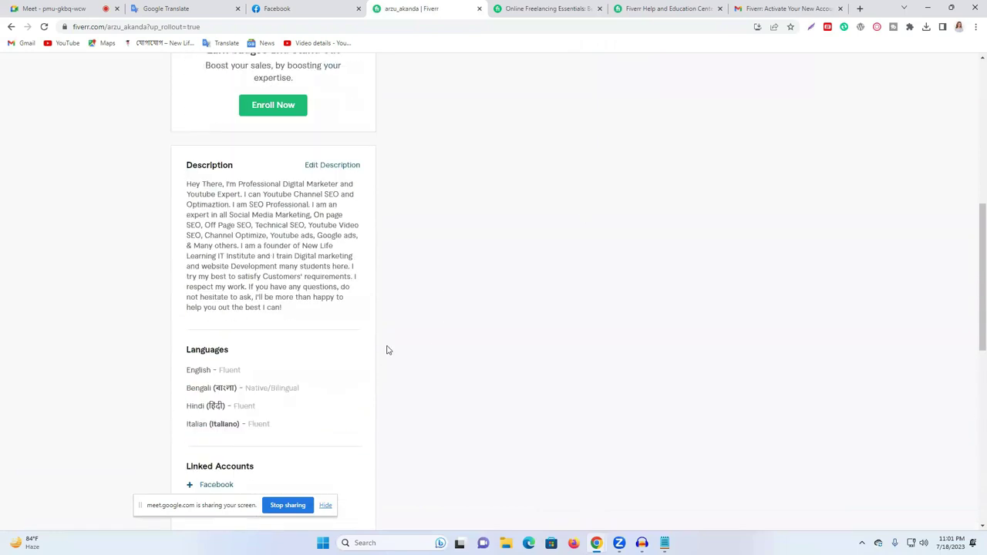
scroll(393, 351, up, 2)
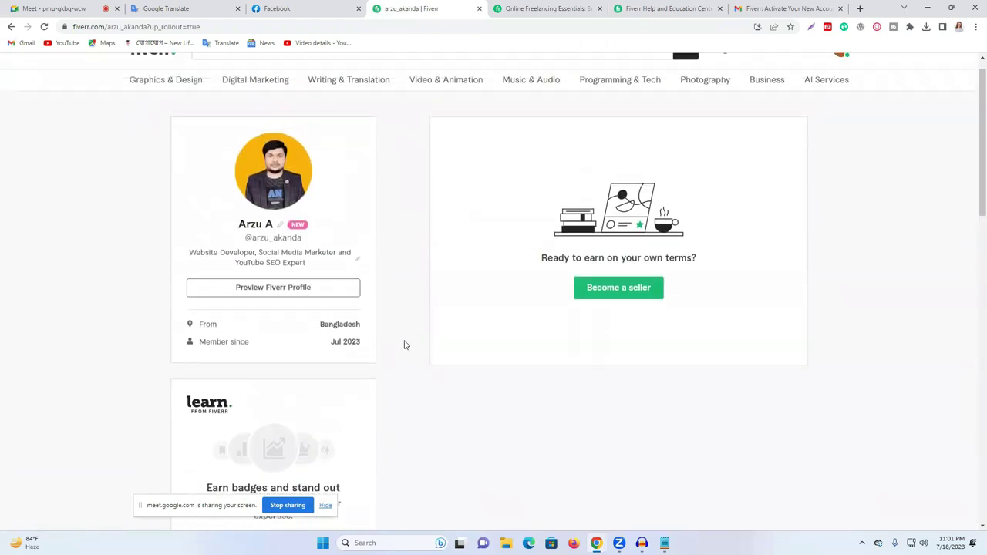
click(631, 324)
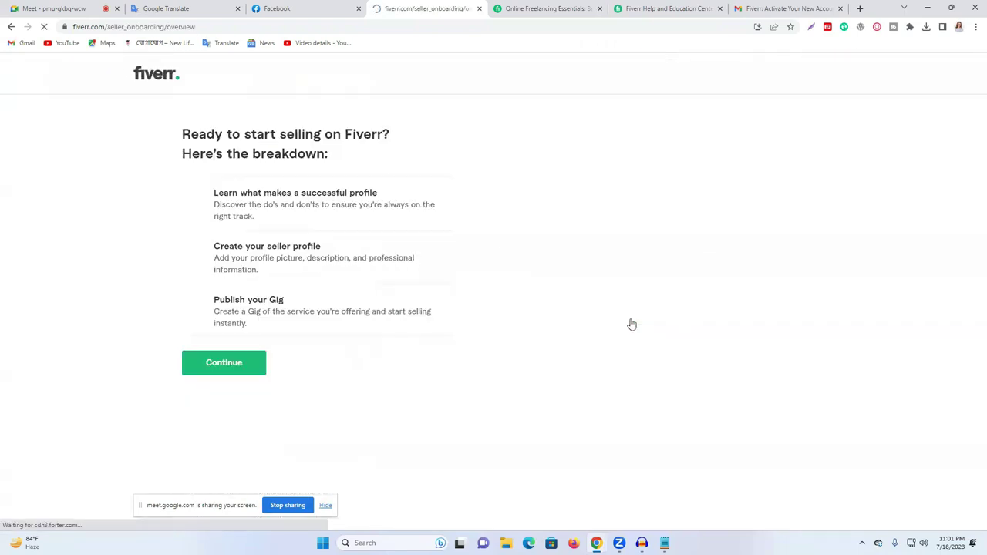
- Pass the seller onboarding intro pages and enter the first and last name on Personal Info
click(222, 370)
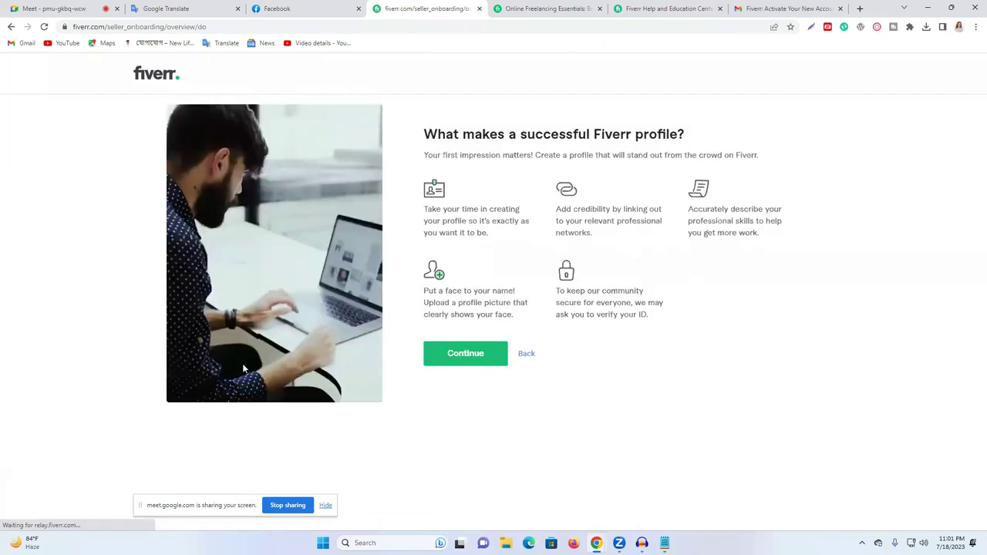
click(483, 363)
click(502, 372)
click(399, 245)
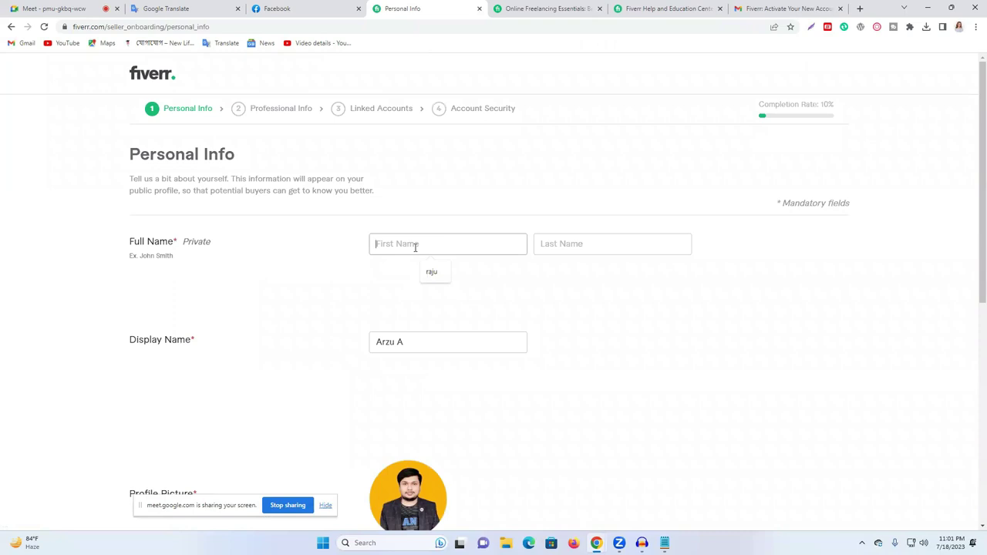
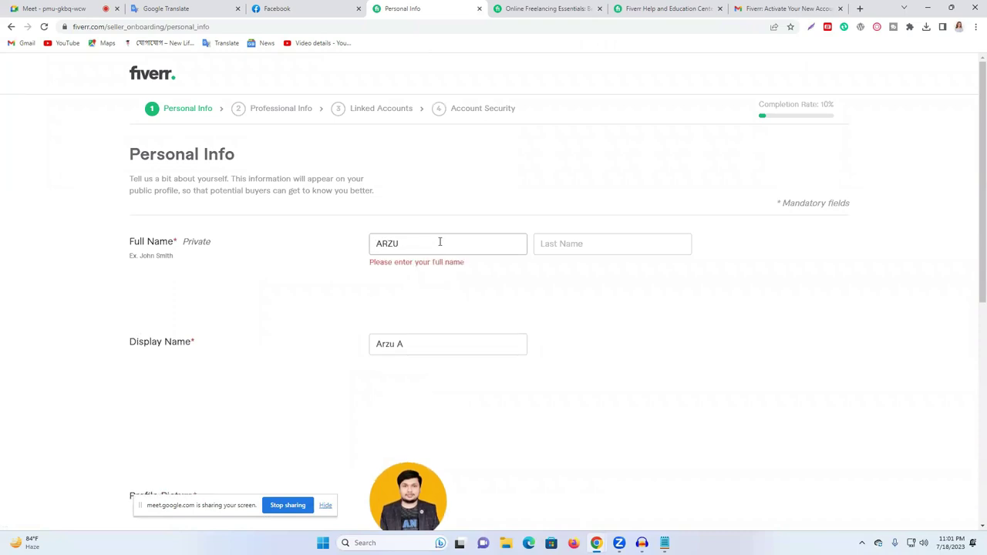
click(564, 246)
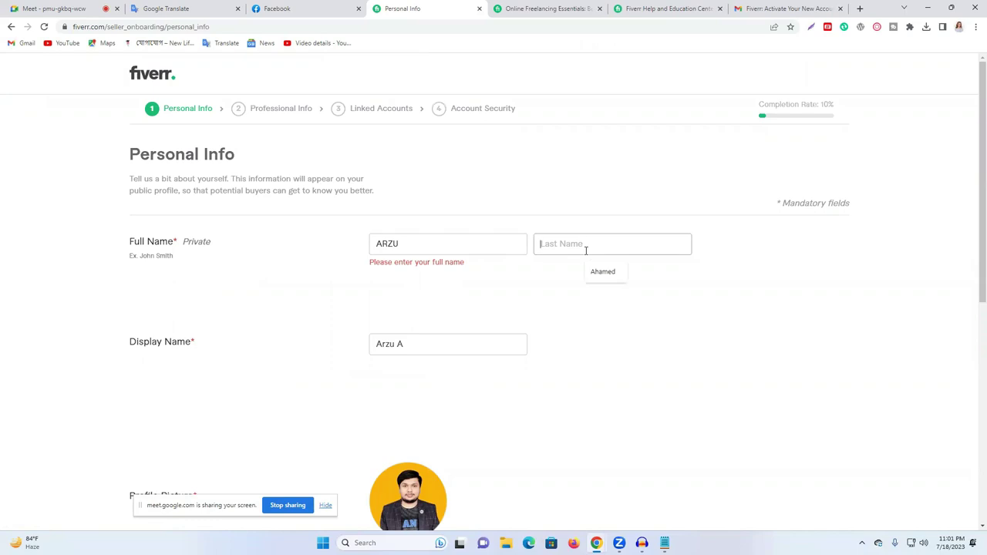
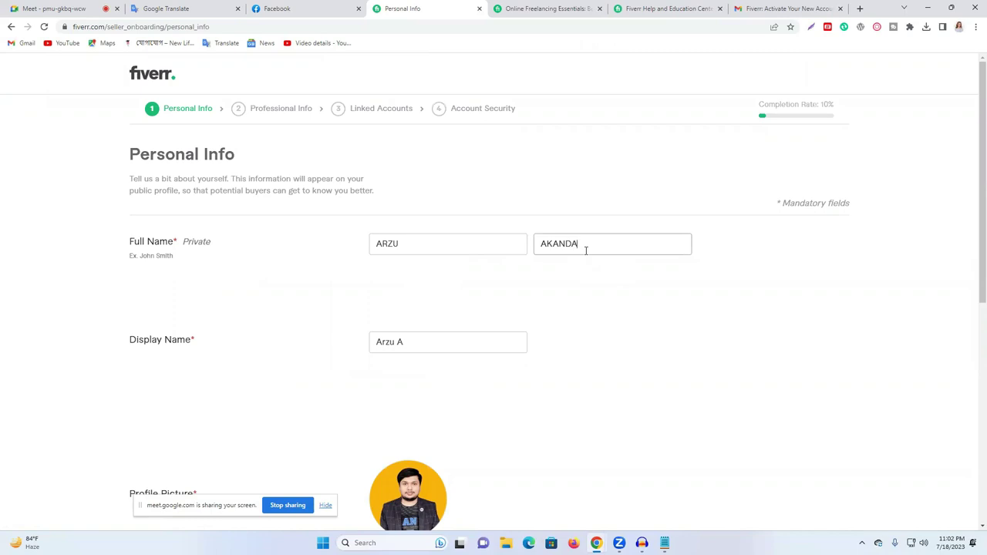
scroll(574, 271, down, 6)
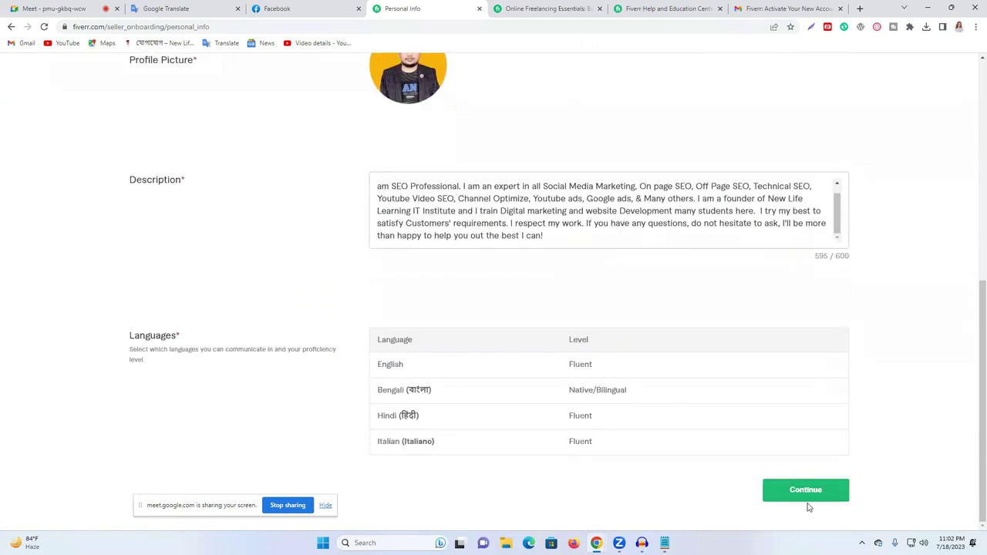
click(807, 500)
click(414, 254)
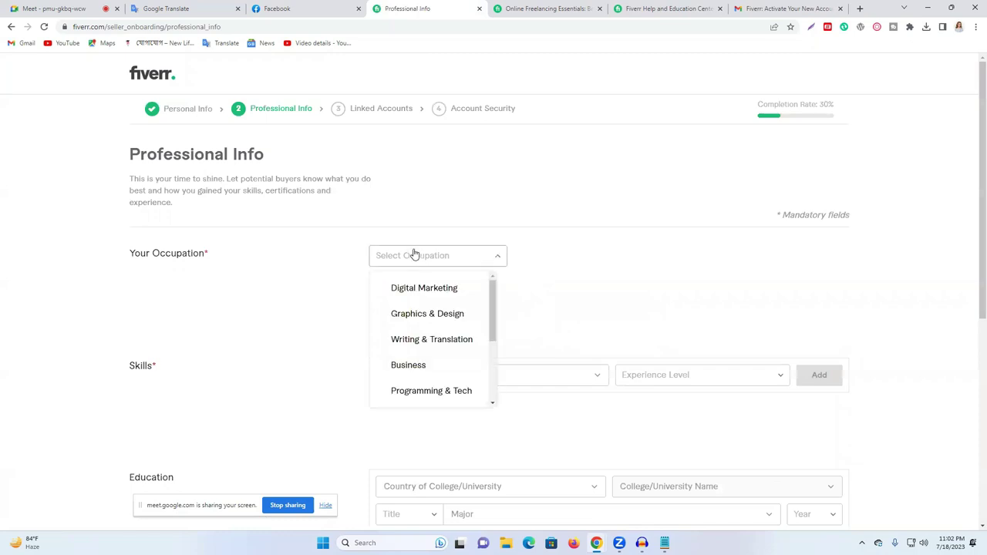
- Set the occupation to Digital Marketing, from 2019 to 2020
click(461, 289)
click(573, 259)
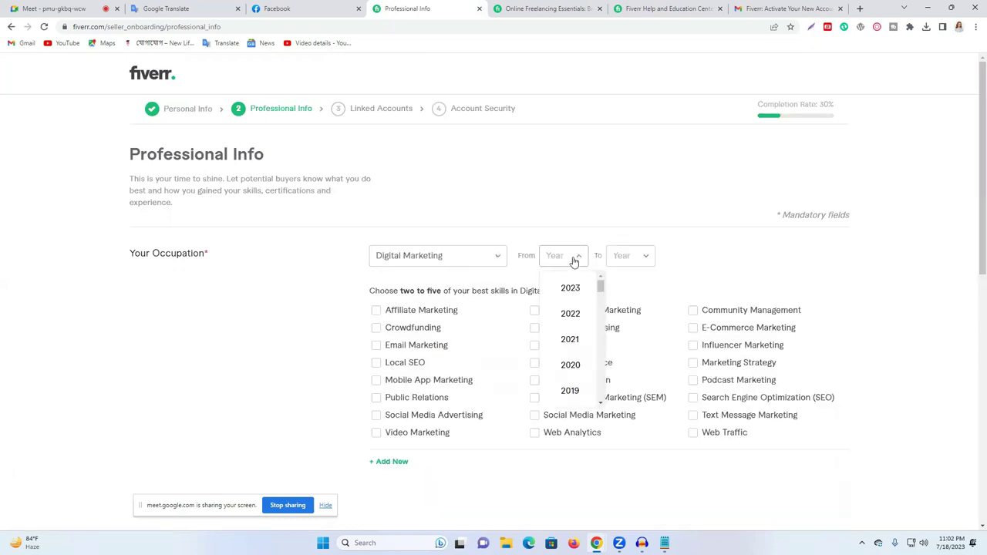
click(574, 390)
click(633, 262)
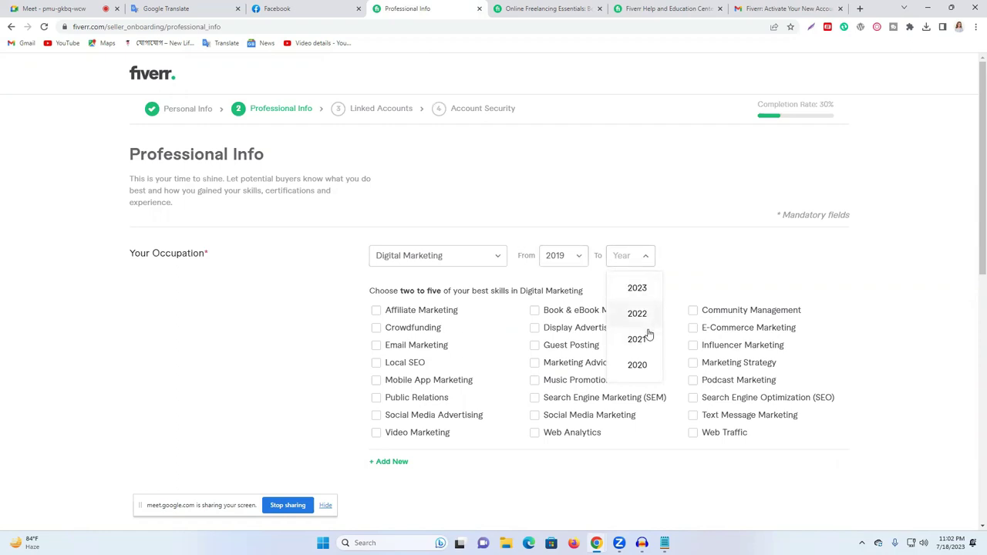
click(643, 362)
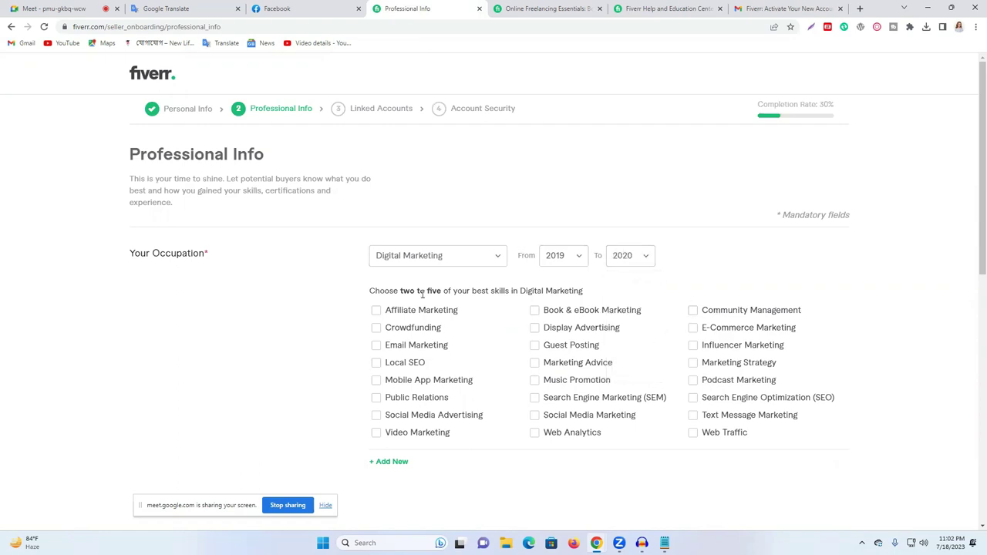
- Tick Social Media Marketing, SEM, Video Marketing and Social Media Advertising skills
click(534, 415)
click(535, 400)
click(376, 434)
click(376, 416)
scroll(694, 368, down, 5)
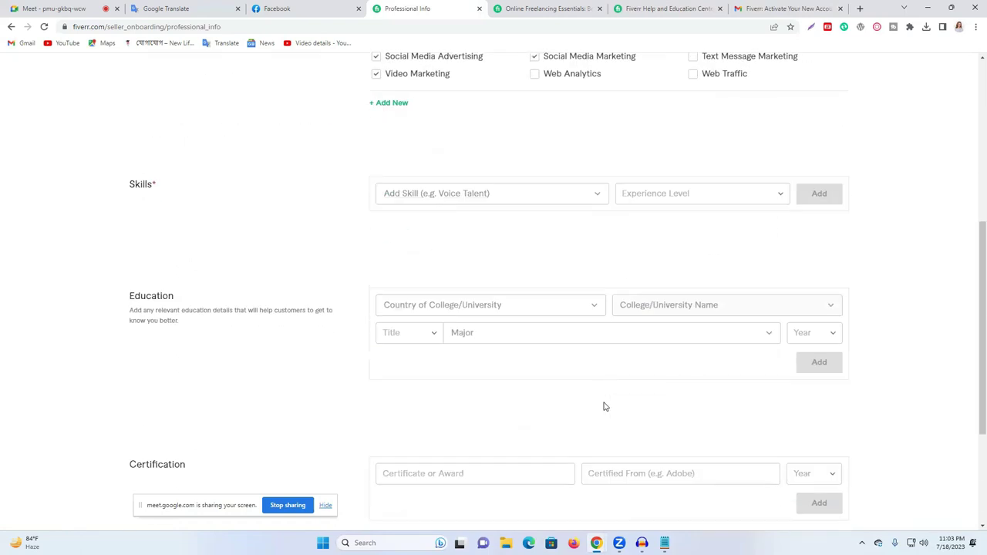
- Type 'SOcial Me' in the Skills field, which accepts Social media infographic design
scroll(504, 260, up, 1)
click(457, 245)
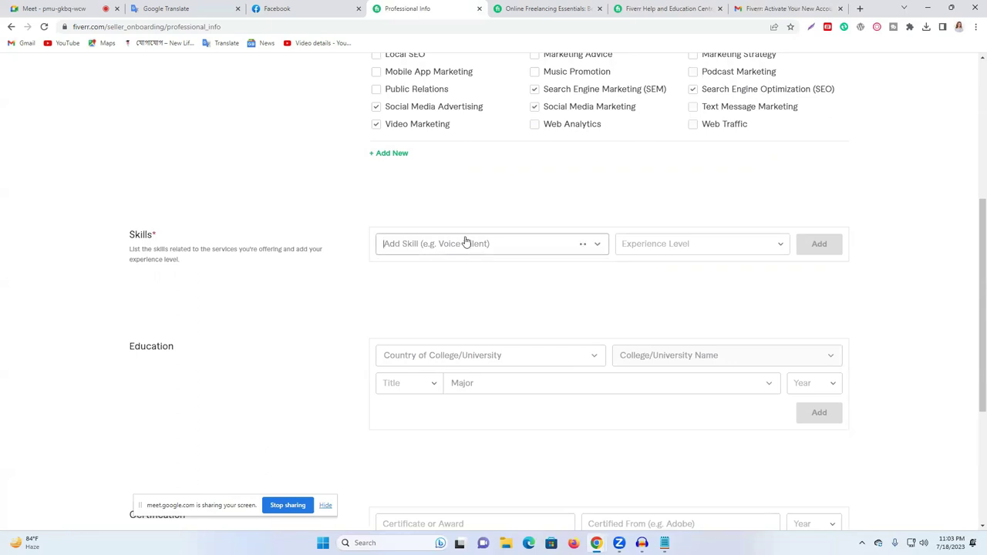
click(466, 244)
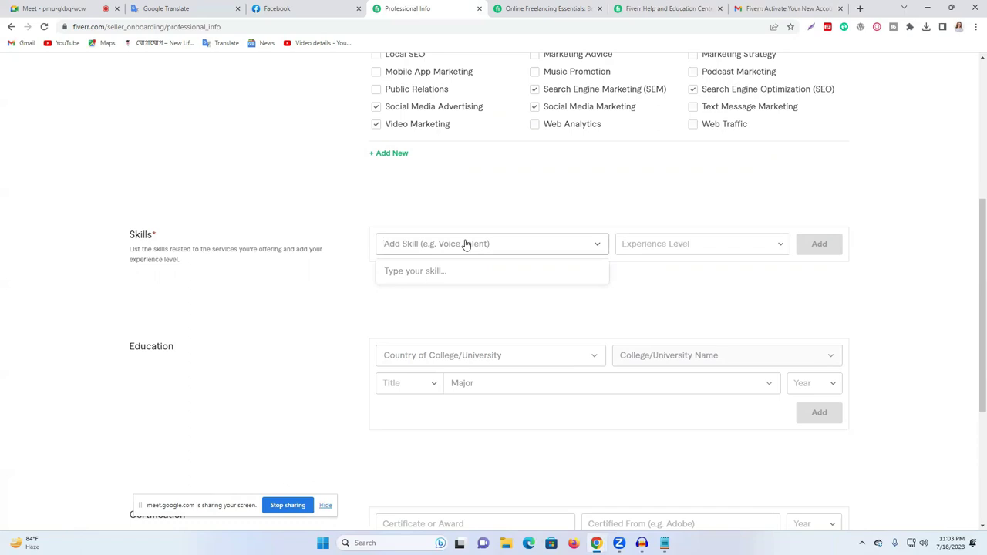
text(SOcial)
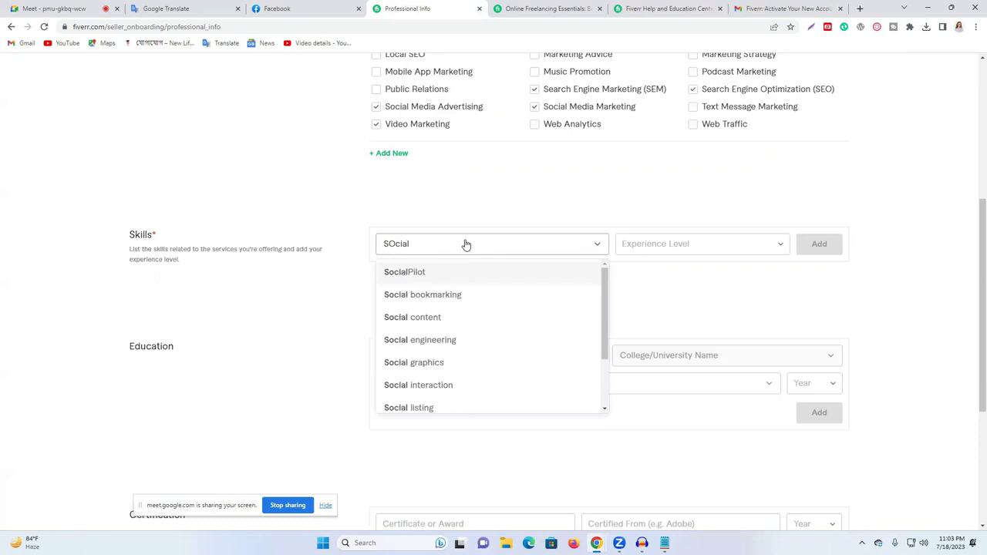
text( Me)
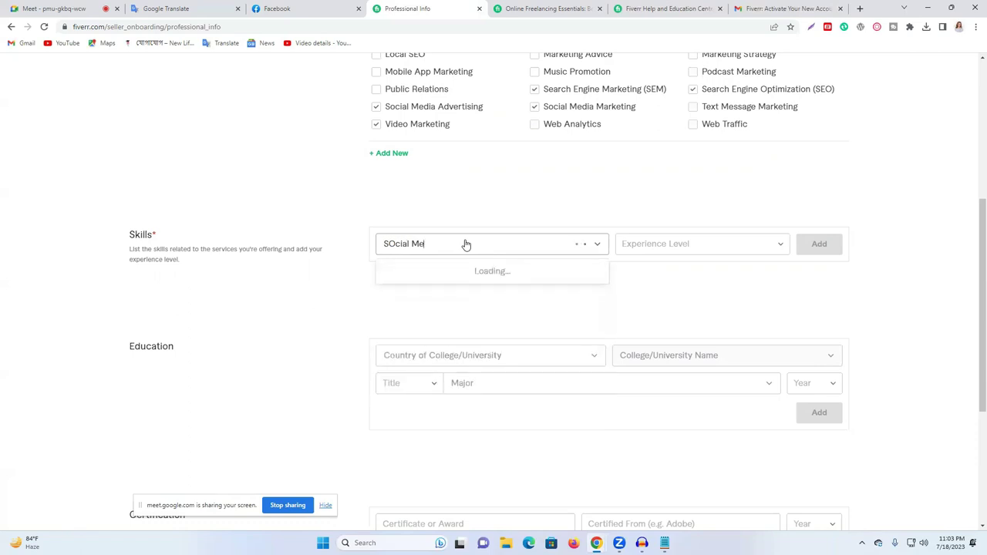
key(Return)
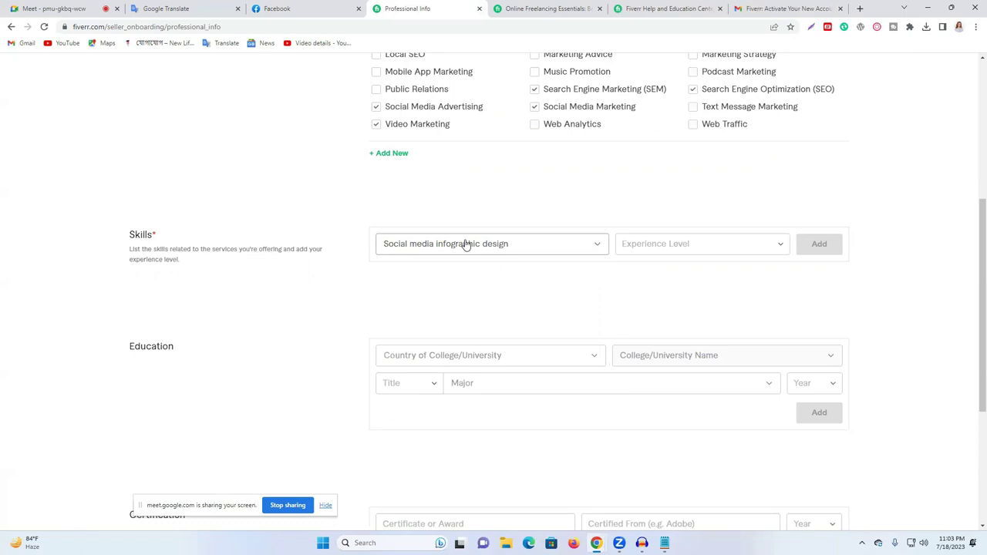
- Add Social media marketing as a skill at Expert experience level
click(465, 243)
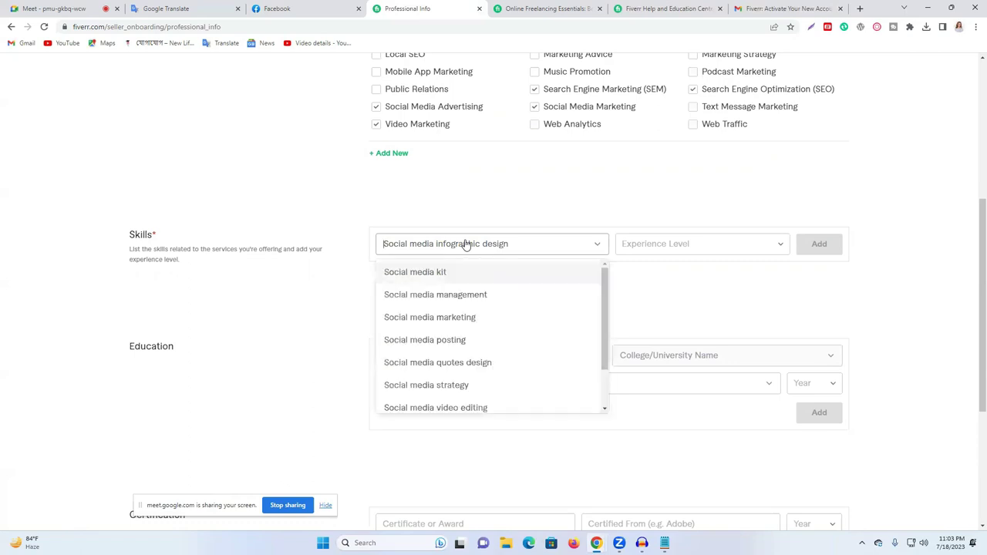
click(463, 318)
click(696, 245)
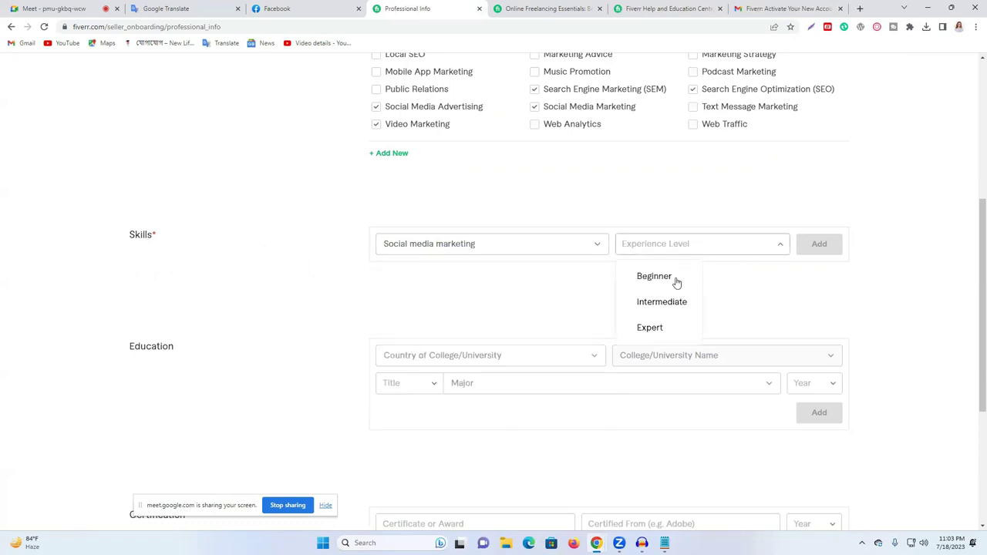
click(653, 327)
click(820, 244)
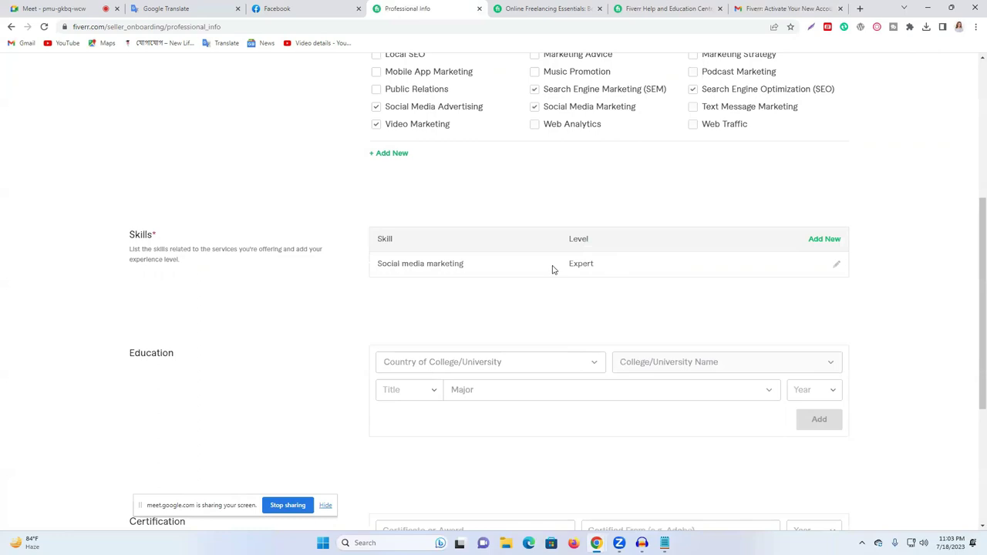
click(820, 239)
click(467, 247)
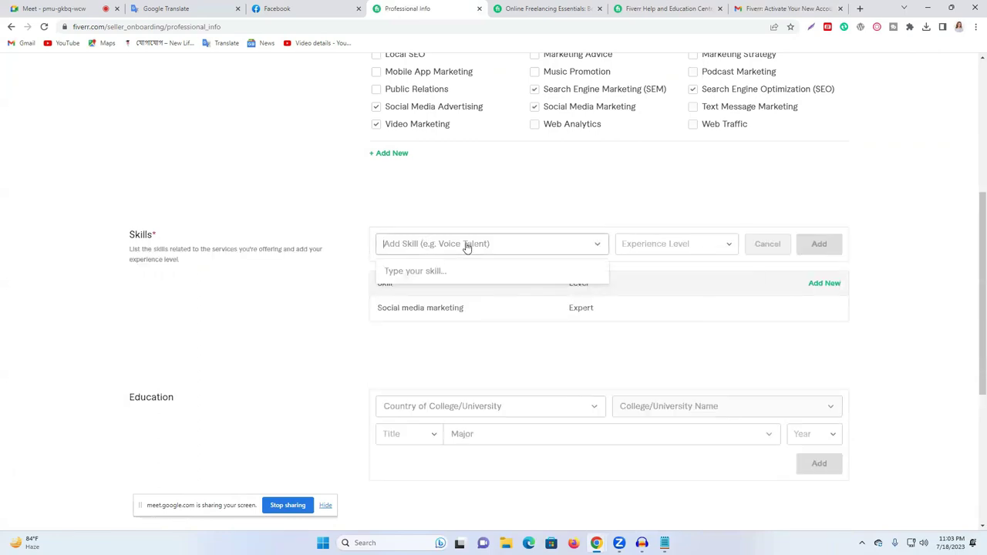
click(540, 9)
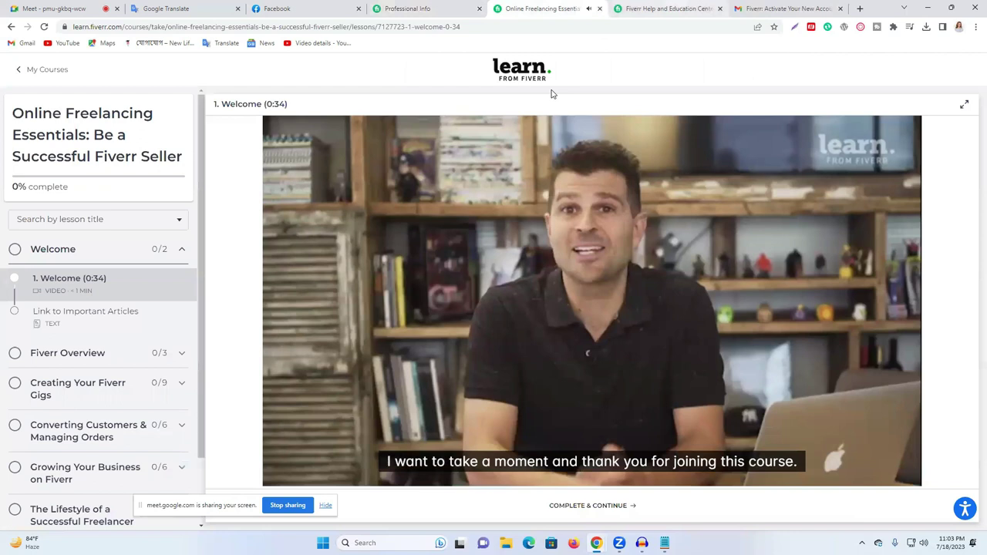
- Open the public seller profile from the account menu
click(623, 8)
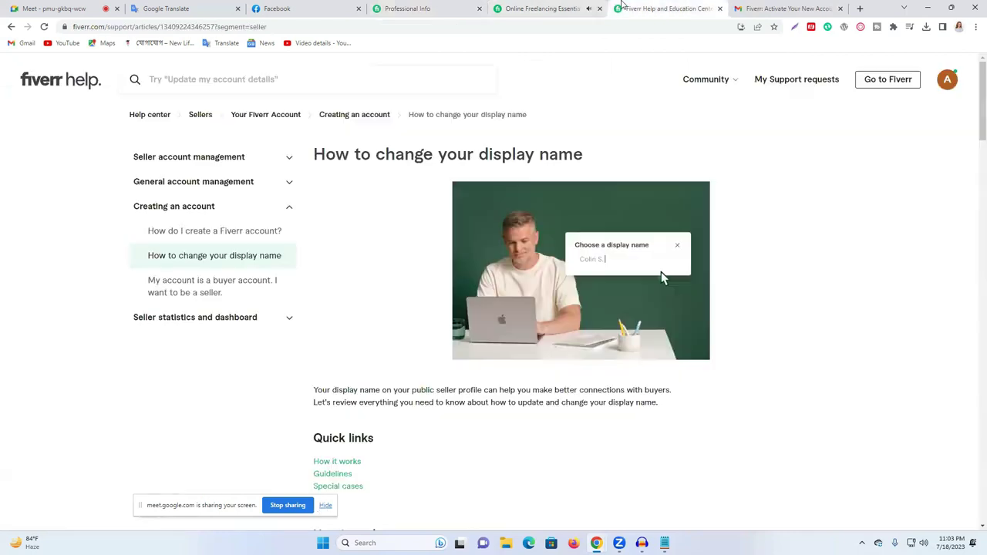
click(947, 80)
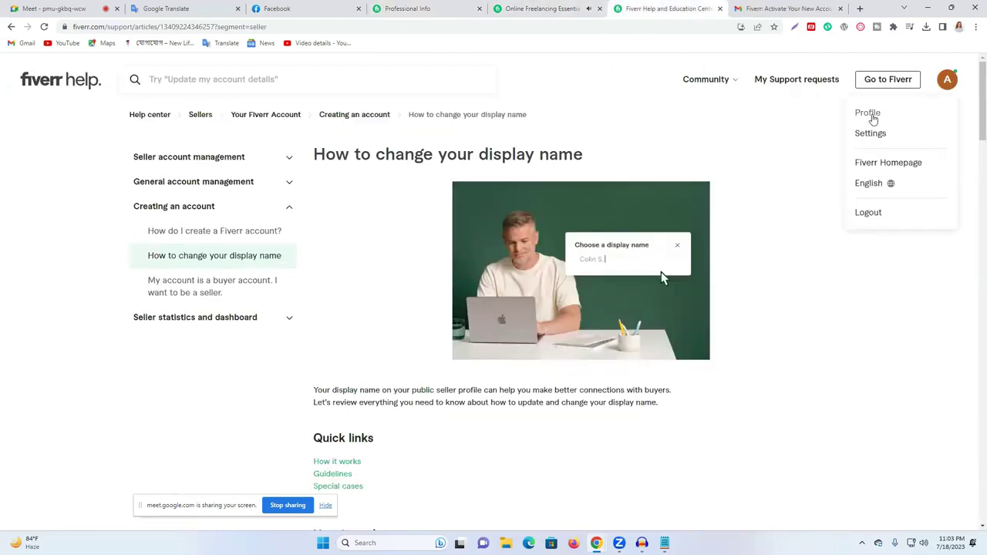
click(872, 117)
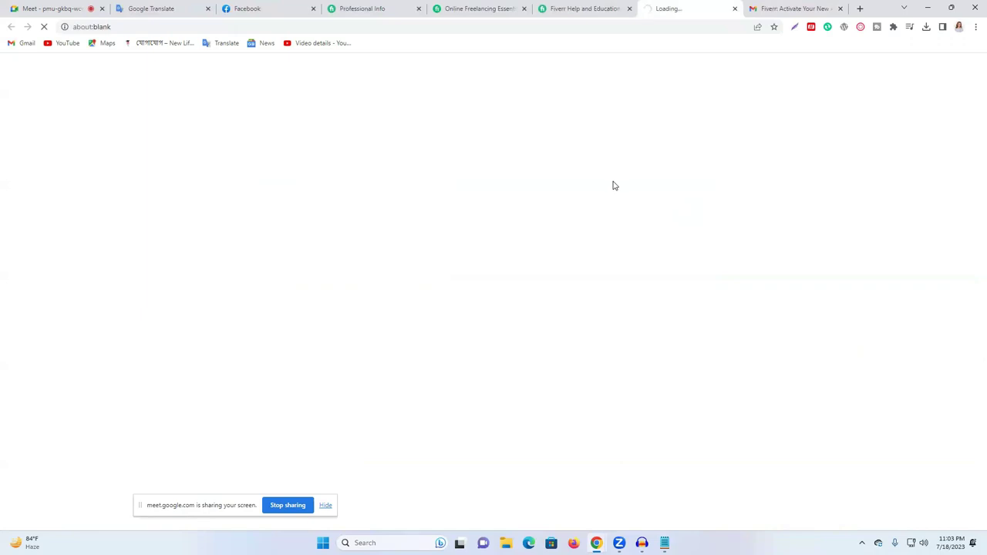
scroll(315, 316, down, 5)
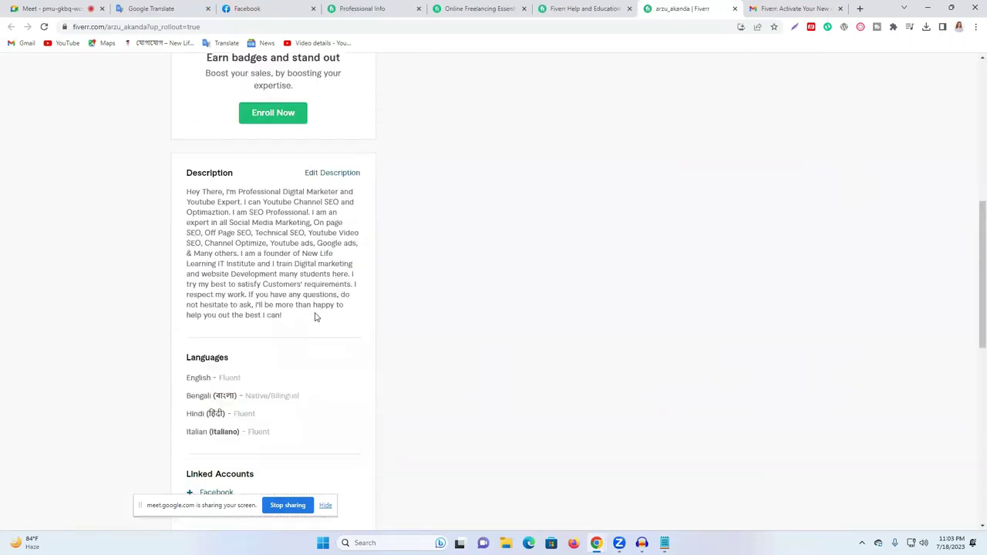
scroll(315, 316, down, 5)
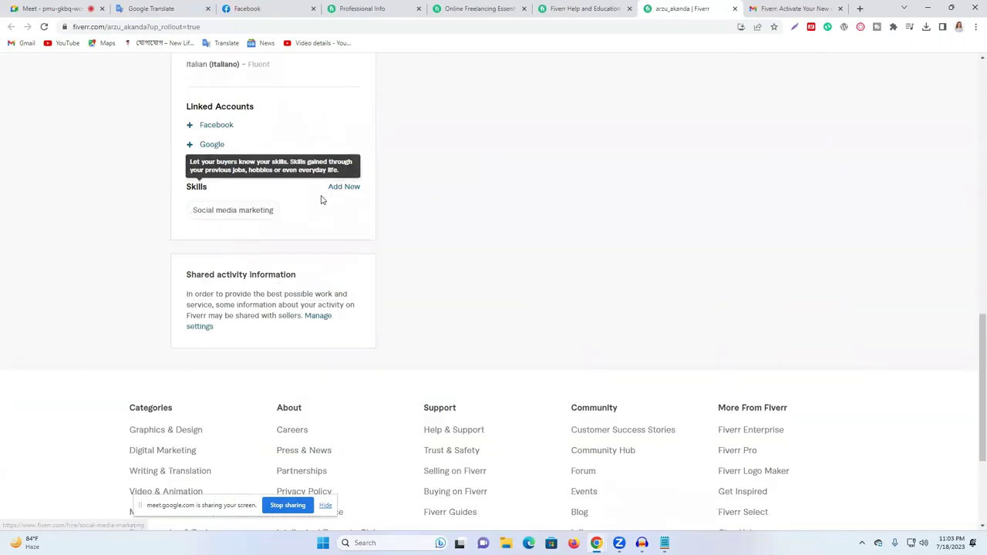
- Close the help article and freelancing course tabs, then return to the profile page
click(588, 6)
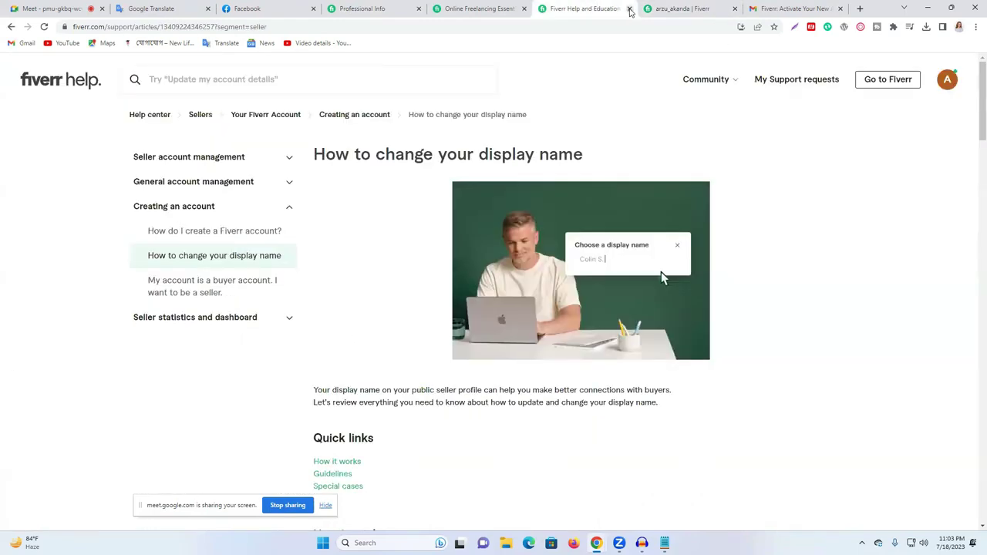
click(629, 8)
click(478, 8)
click(524, 8)
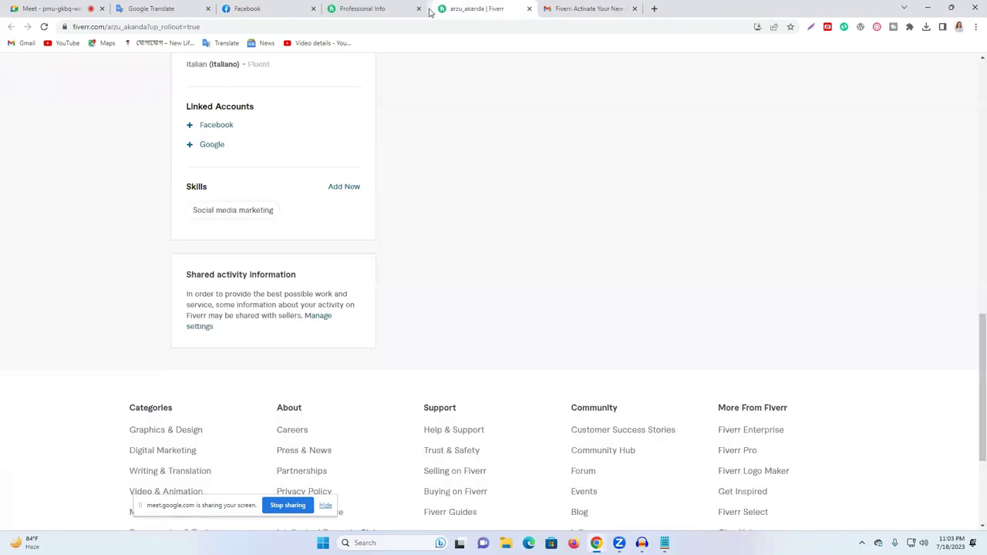
click(386, 8)
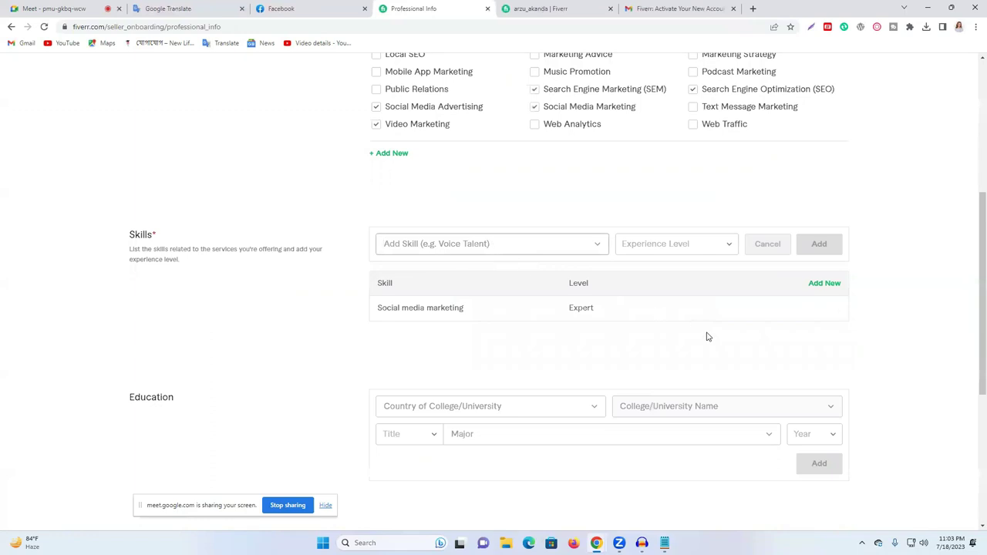
scroll(707, 337, up, 3)
click(540, 9)
scroll(326, 224, up, 1)
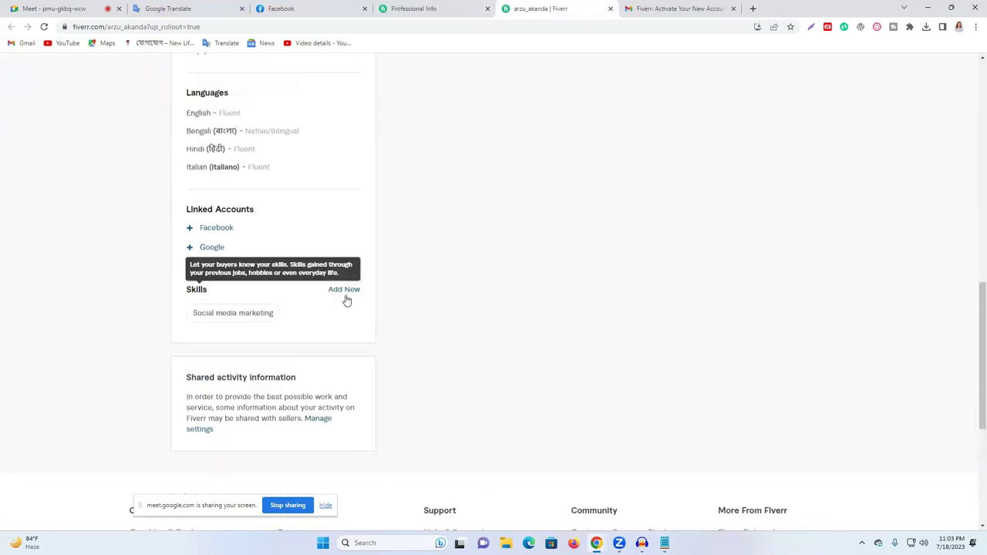
- Delete the Social media marketing chip from Skills, leaving an empty skill form
click(346, 297)
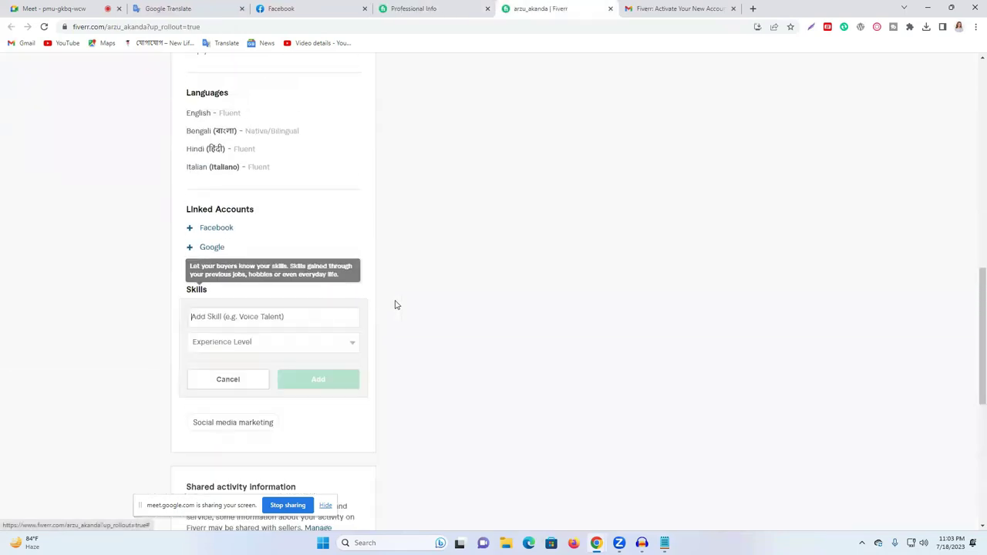
click(234, 314)
click(234, 315)
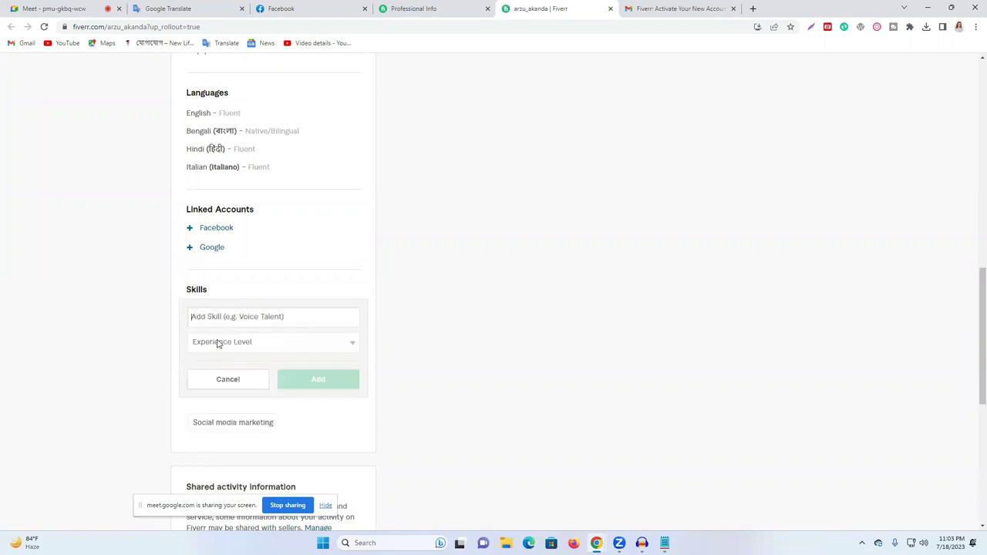
click(223, 378)
mouse_move(255, 313)
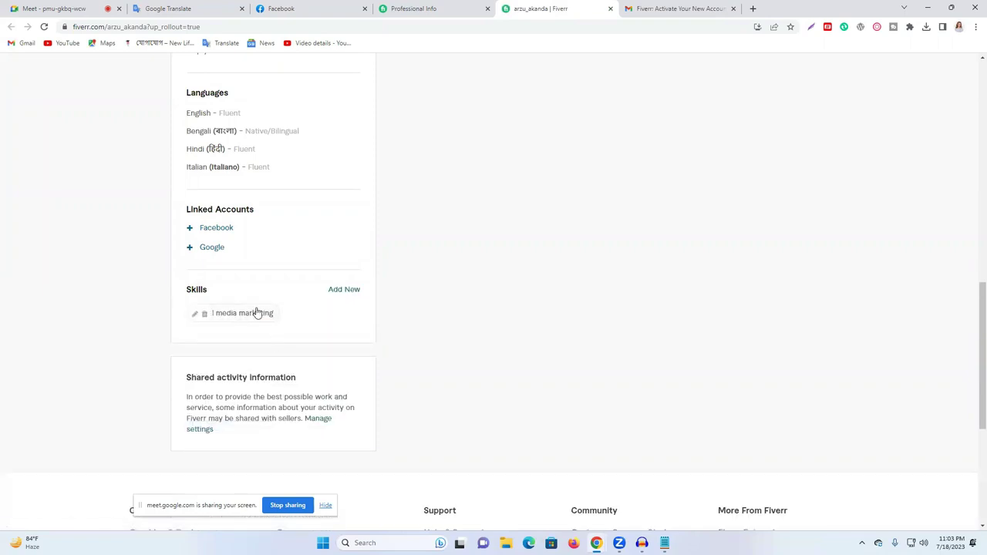
click(205, 315)
click(337, 292)
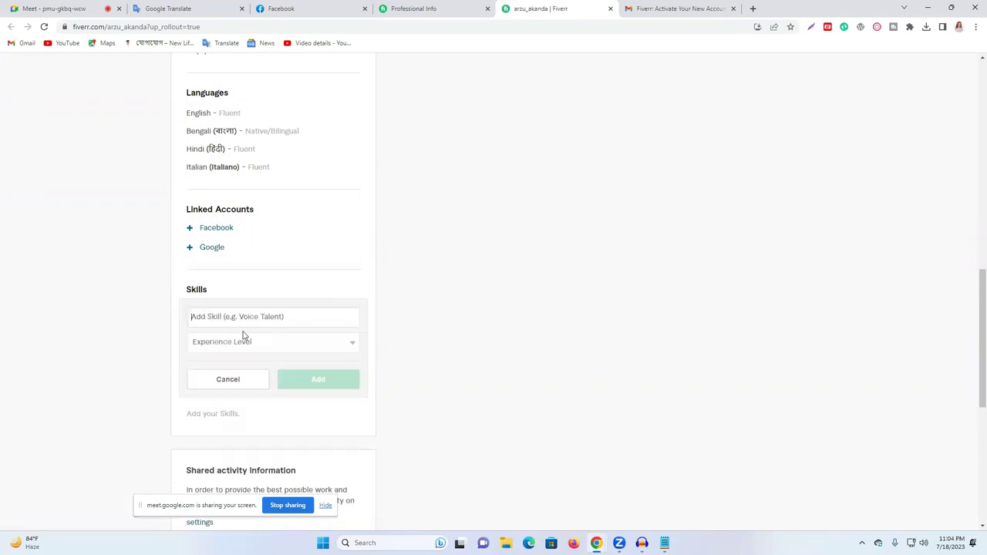
- Add Digital marketing to the profile skills at Expert level
text(D)
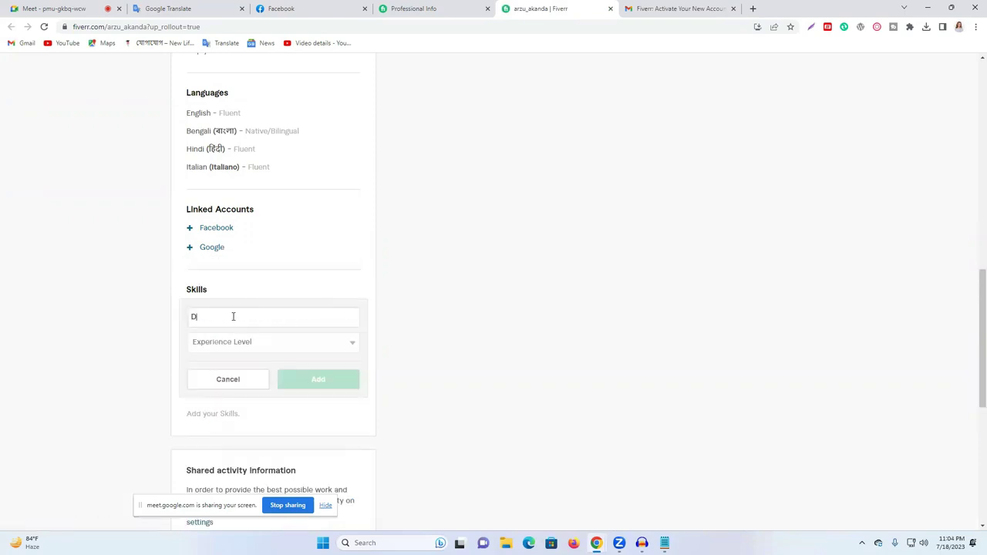
text(igit)
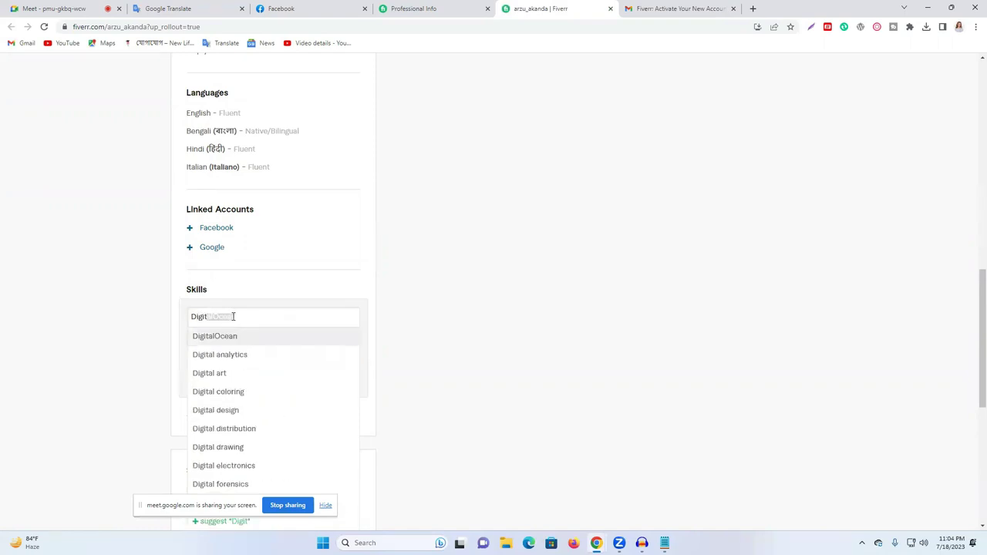
text(al)
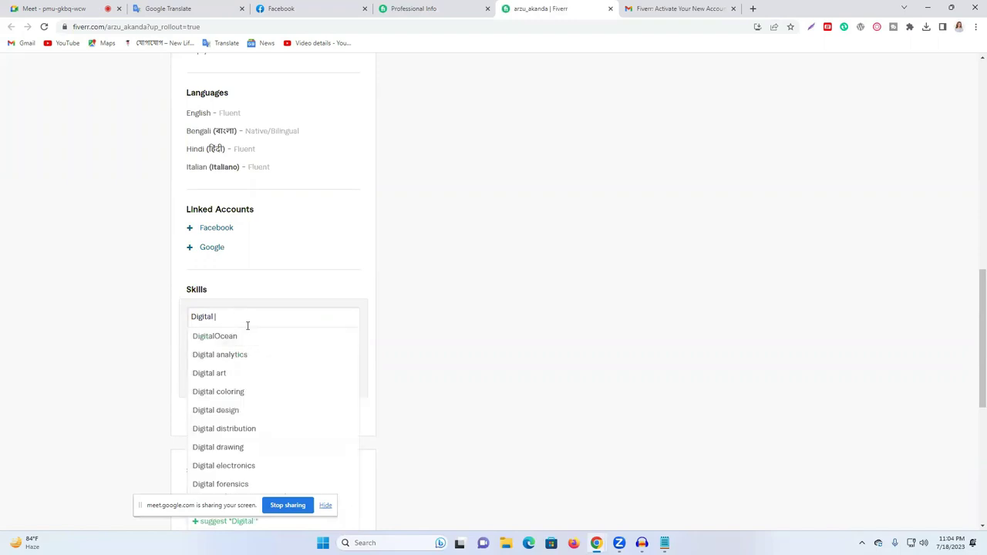
text( ma)
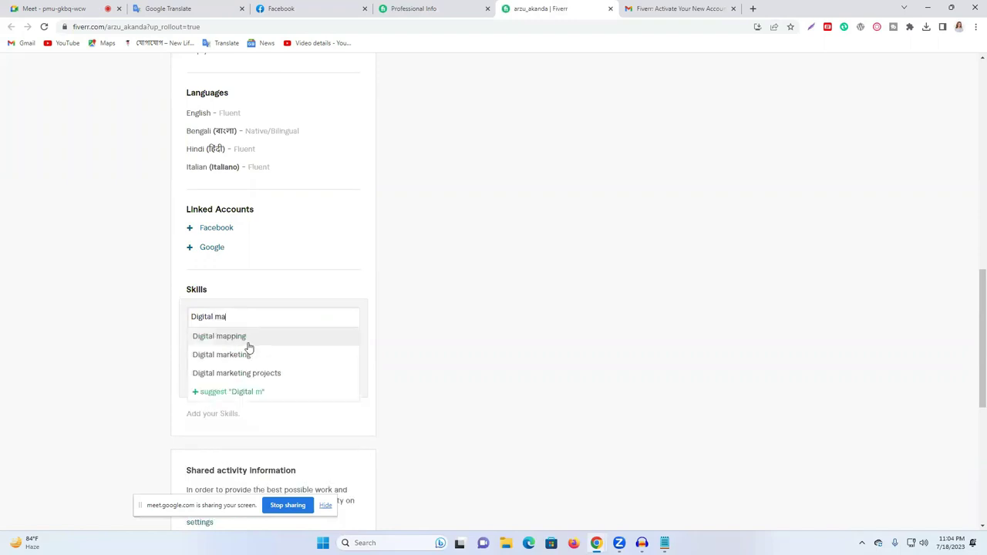
click(248, 353)
click(243, 350)
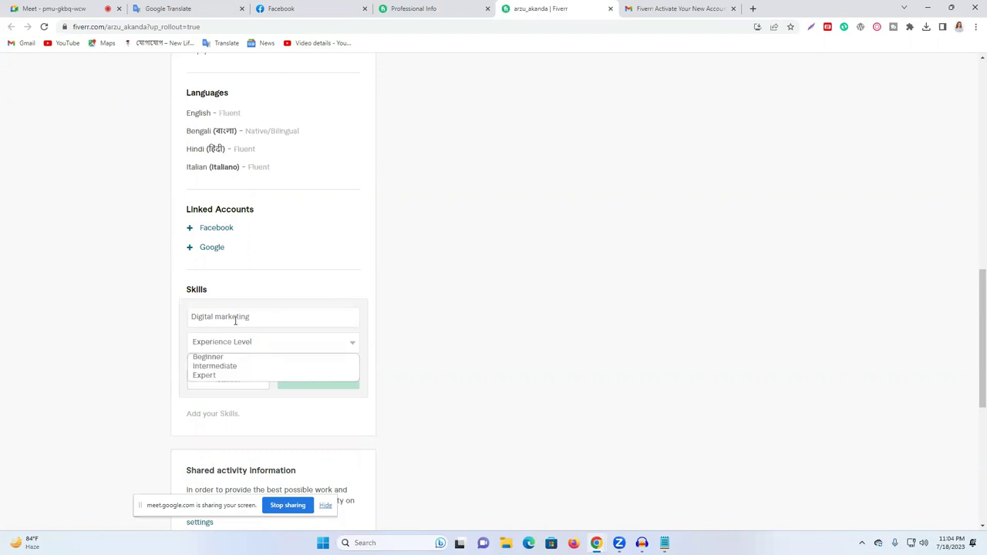
click(229, 375)
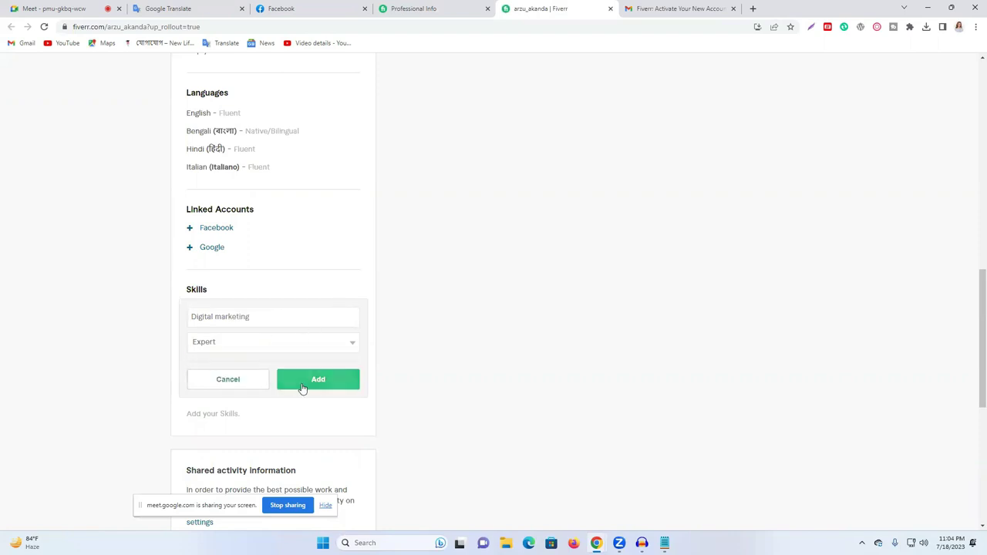
click(303, 385)
- Add Social media marketing at Expert level, fixing the 'Soca' typo to Social
click(332, 291)
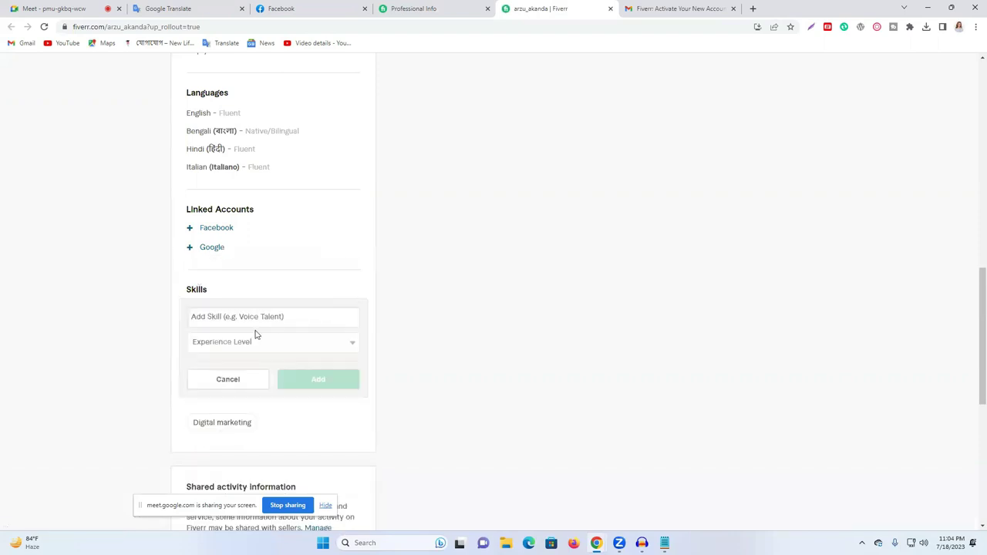
text(Socail)
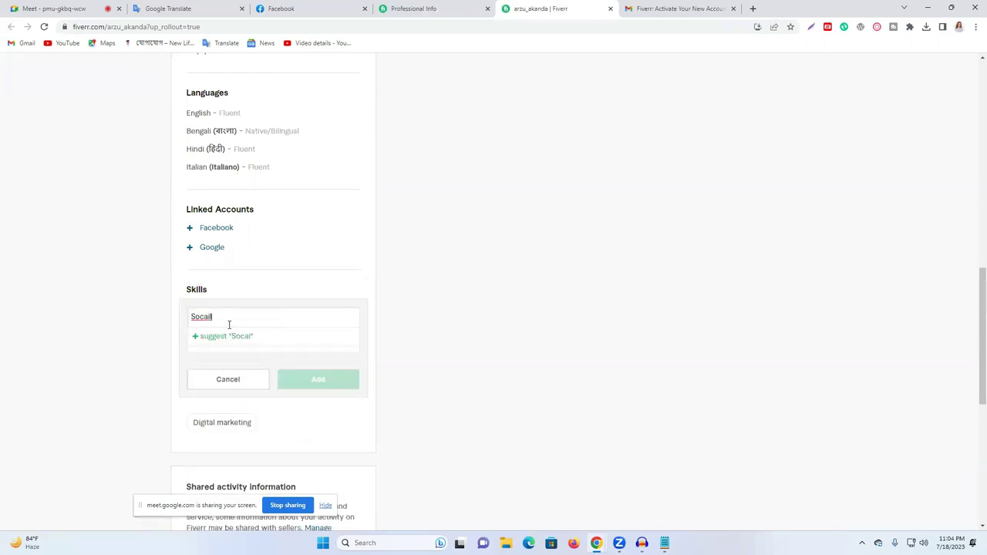
right_click(204, 316)
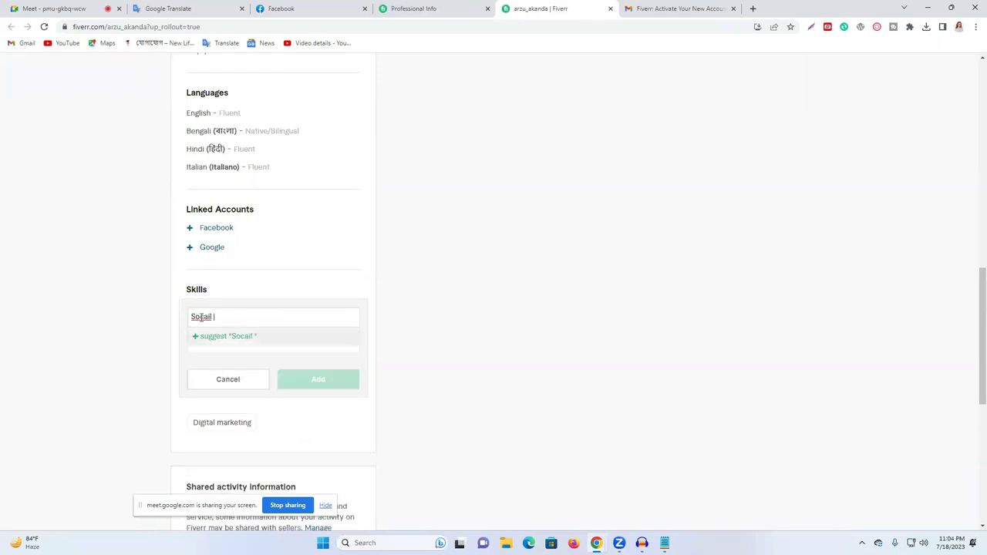
click(226, 329)
text(med)
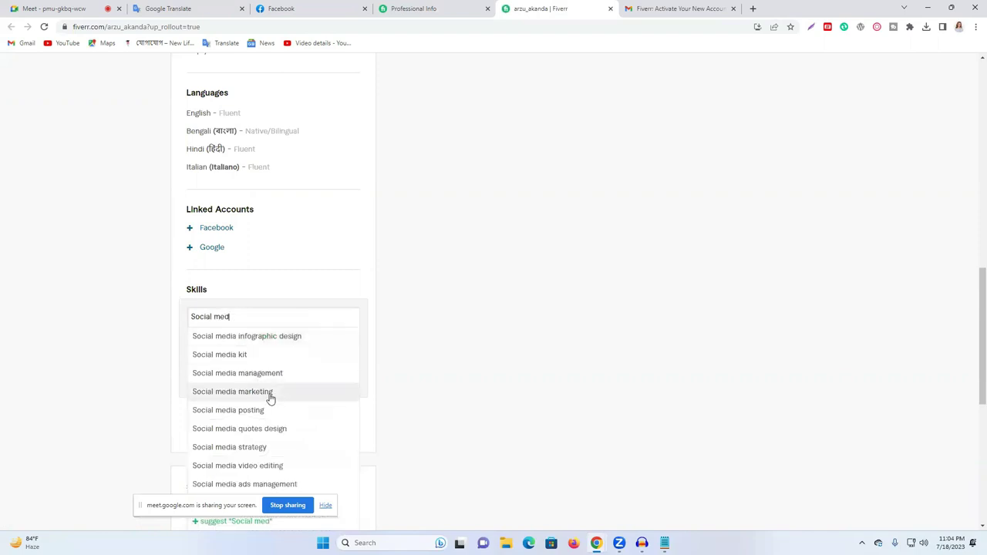
click(270, 397)
click(267, 342)
click(250, 376)
click(319, 381)
- Add Social media management at Expert level, correcting 'Socai' to Social
click(343, 288)
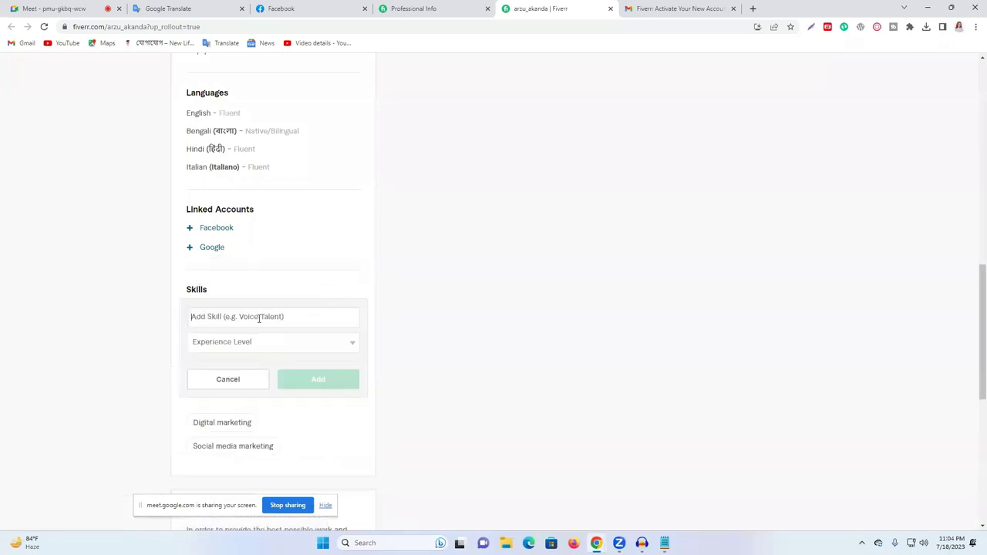
text(Socai)
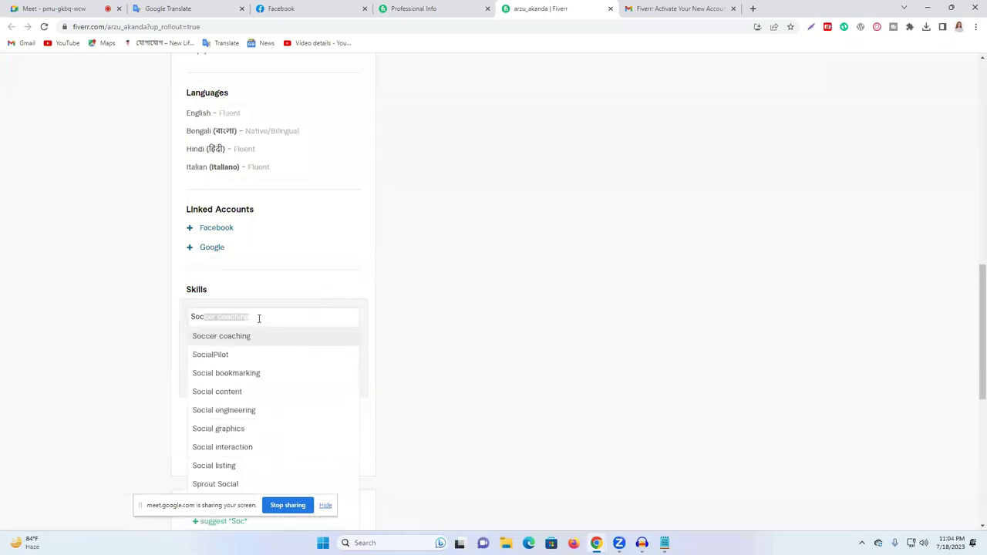
double_click(246, 324)
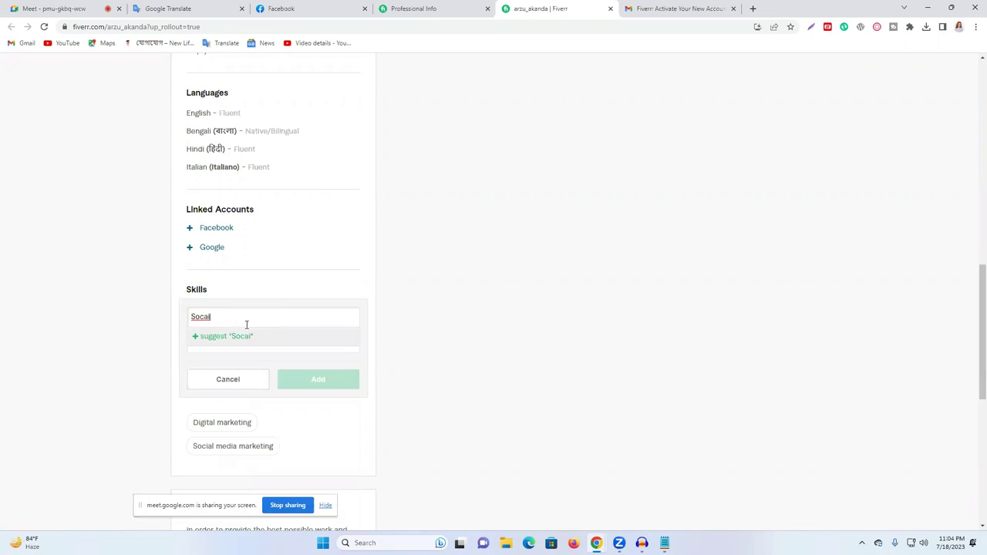
right_click(203, 318)
click(229, 326)
text(m)
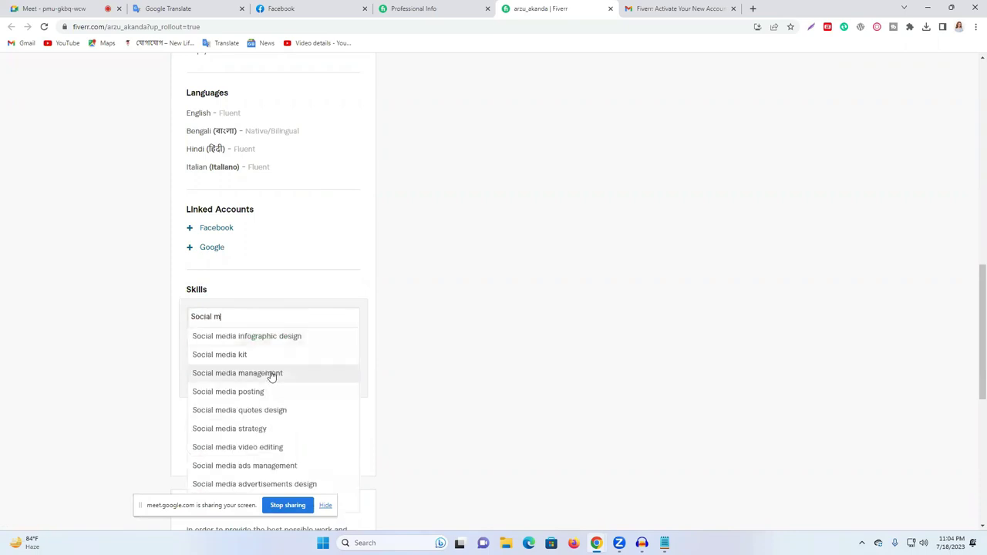
click(271, 373)
click(280, 346)
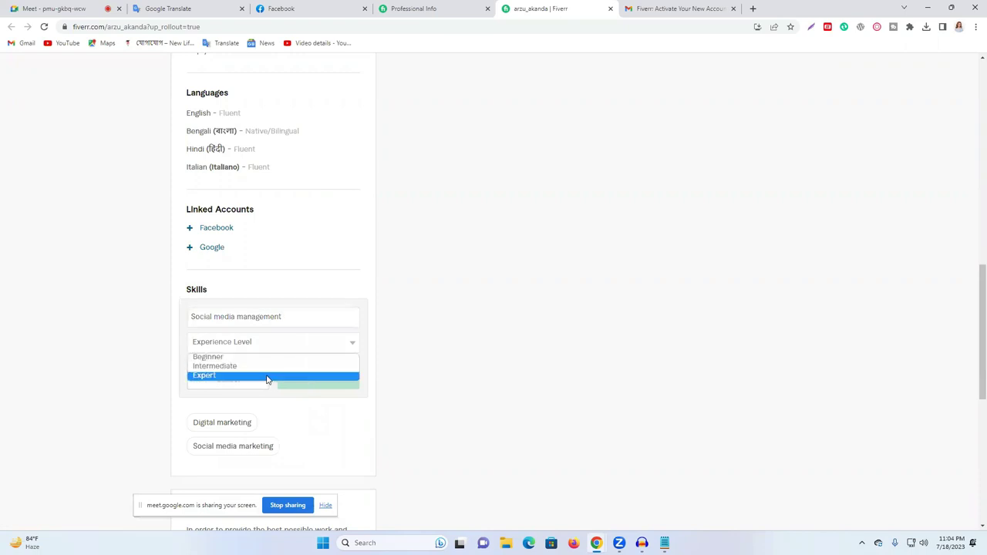
click(269, 378)
click(315, 376)
click(343, 290)
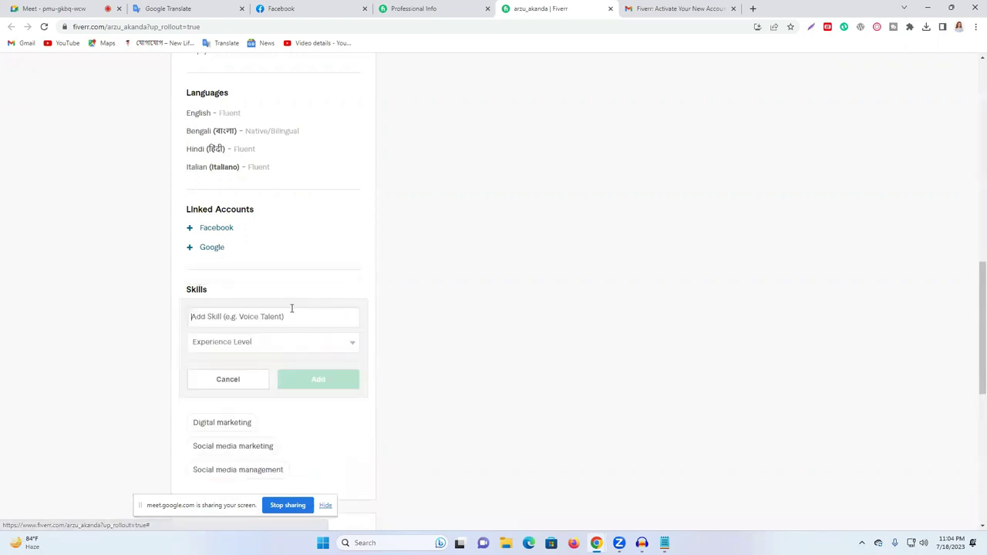
- Add On-page SEO to the skills at Expert level
text(On)
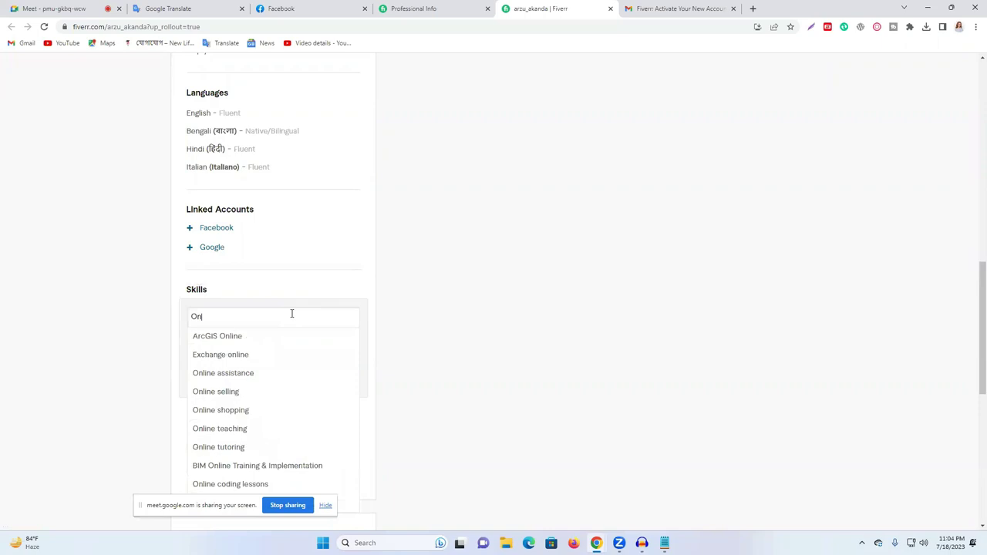
text( page)
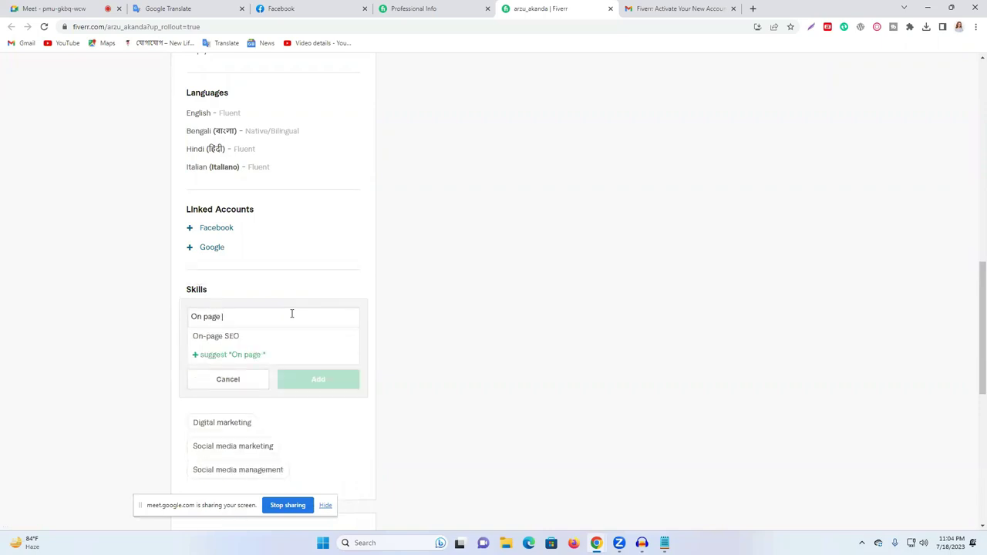
click(256, 337)
click(242, 344)
click(246, 375)
click(309, 380)
- Add Off-page SEO to the skills at Expert level
click(335, 288)
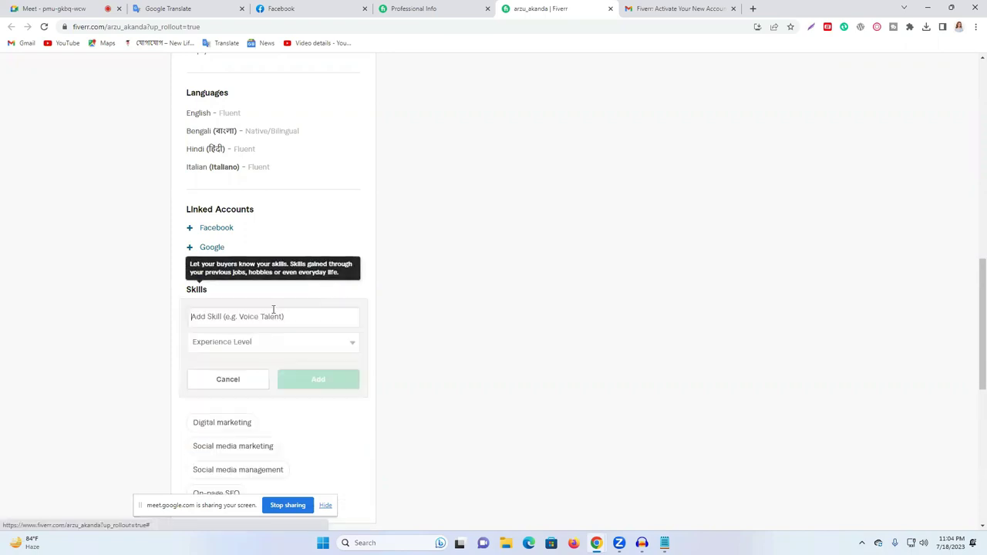
text(Of)
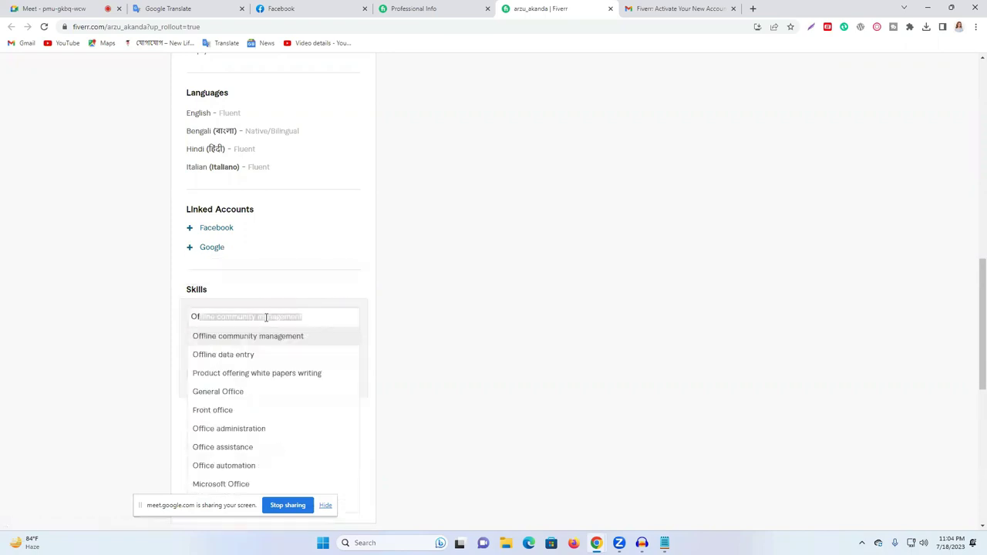
text(f pag)
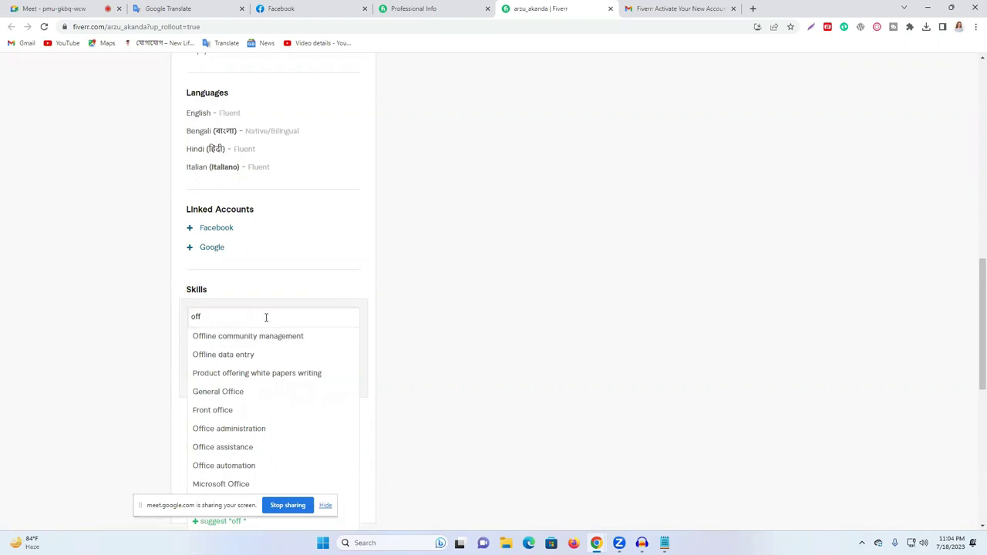
text(e)
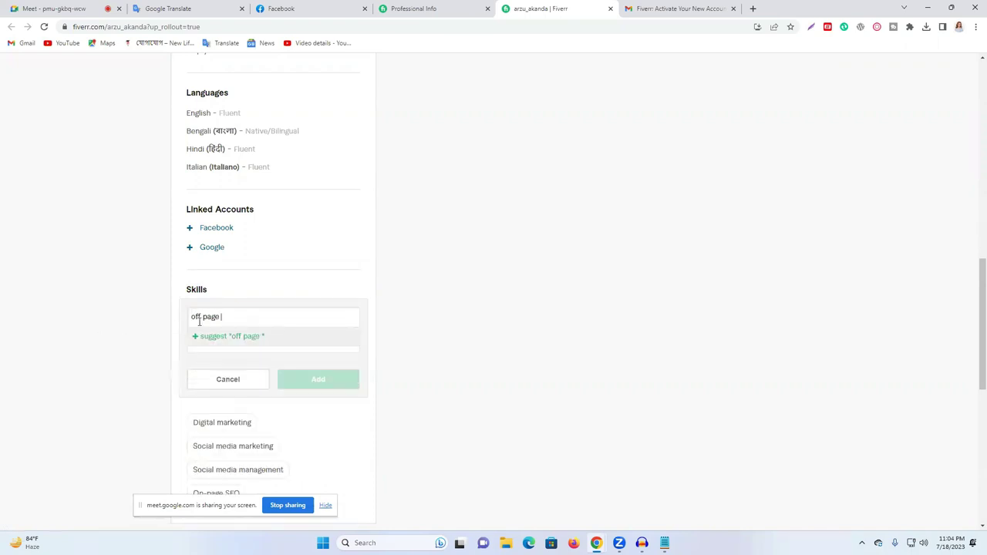
click(198, 319)
key(BackSpace)
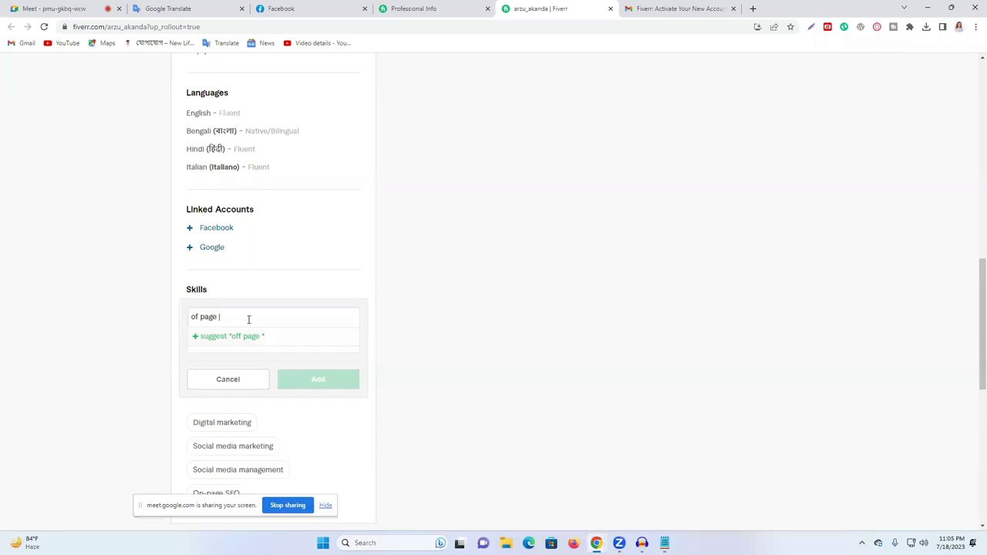
triple_click(246, 316)
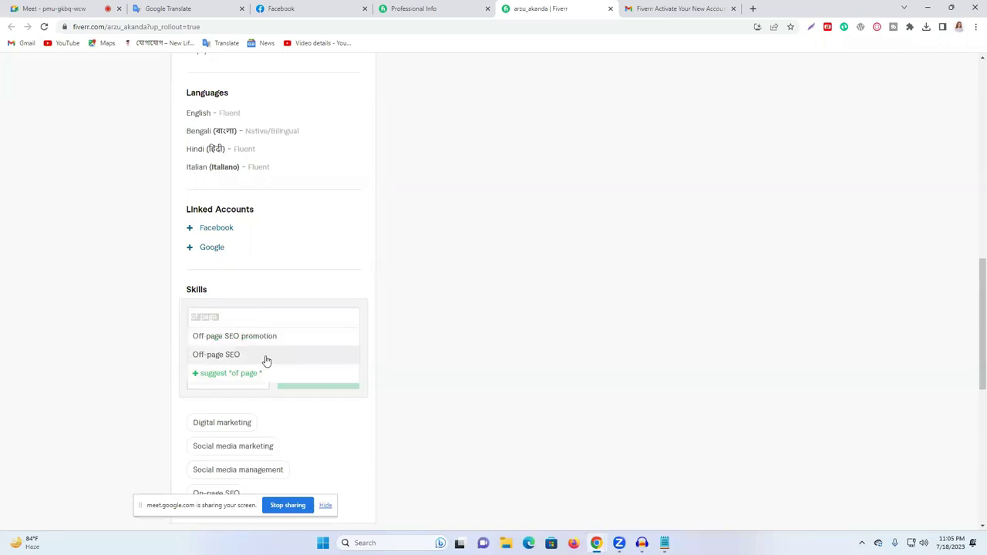
click(266, 358)
click(248, 344)
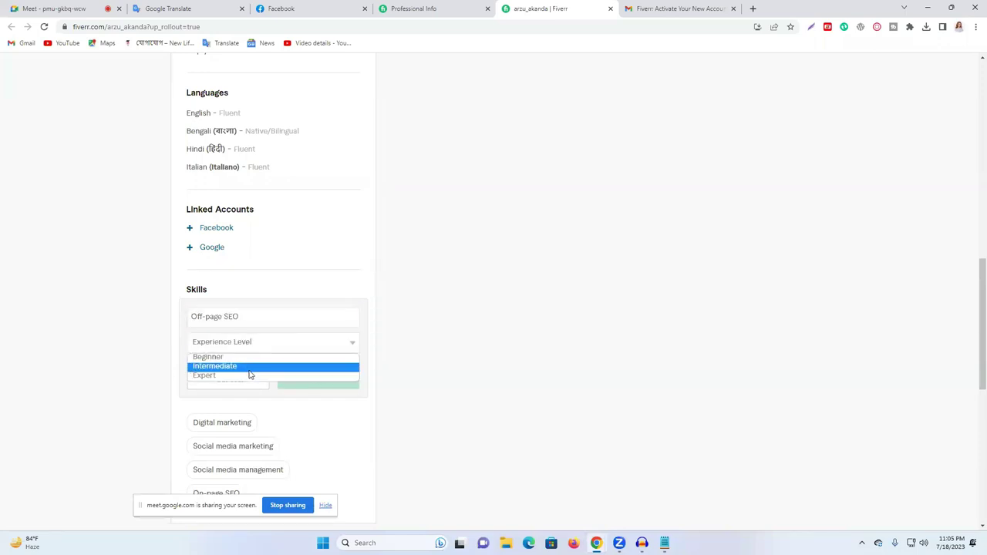
click(249, 376)
click(308, 382)
click(344, 290)
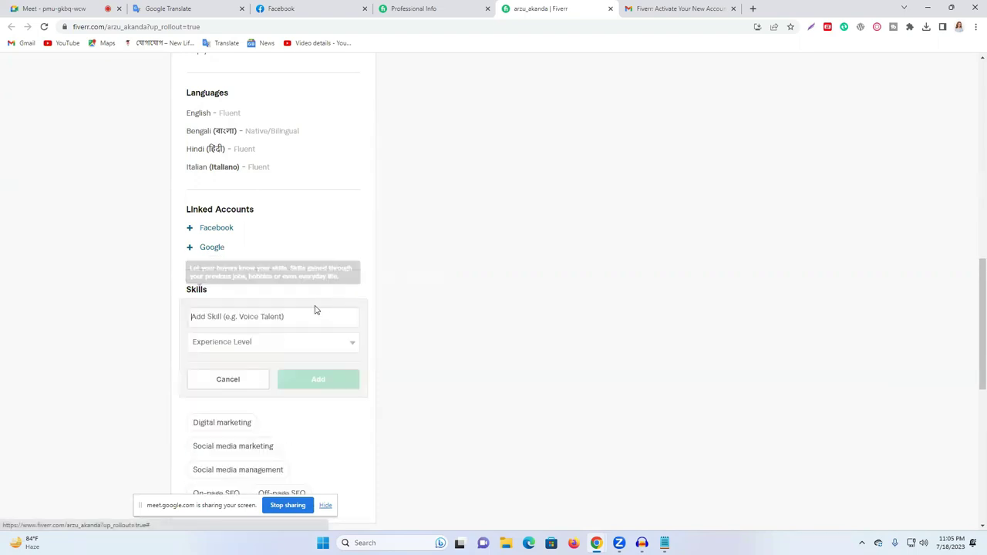
- Copy the correct spelling 'Technical' from Google Translate after misspelling the skill name
text(tac)
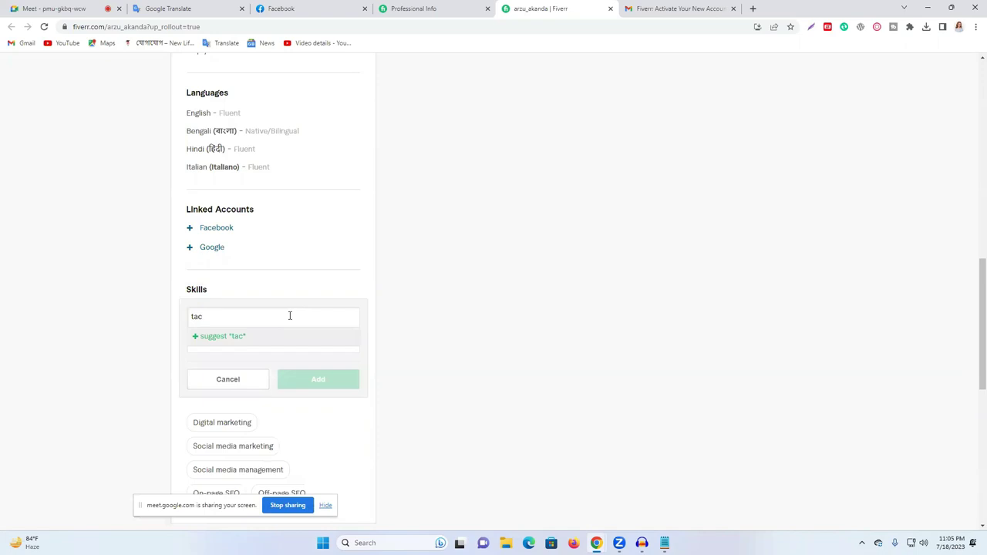
text(ni)
key(BackSpace)
key(BackSpace)
key(BackSpace)
key(BackSpace)
text(a)
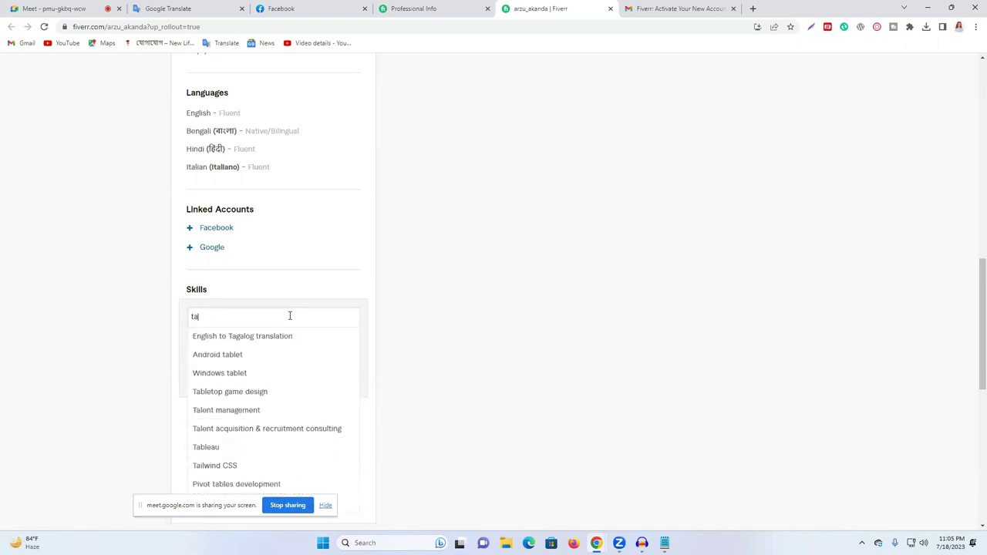
text(cnical)
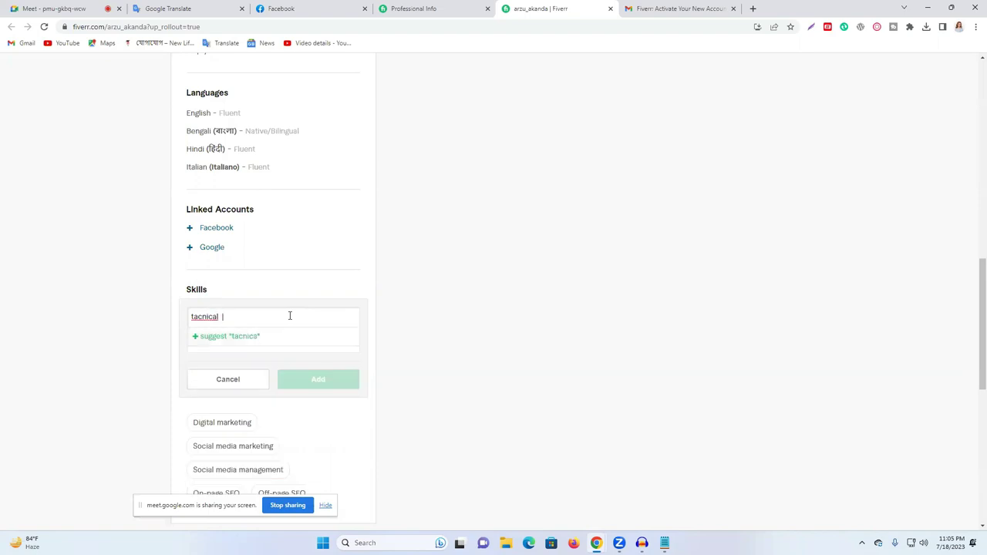
right_click(215, 322)
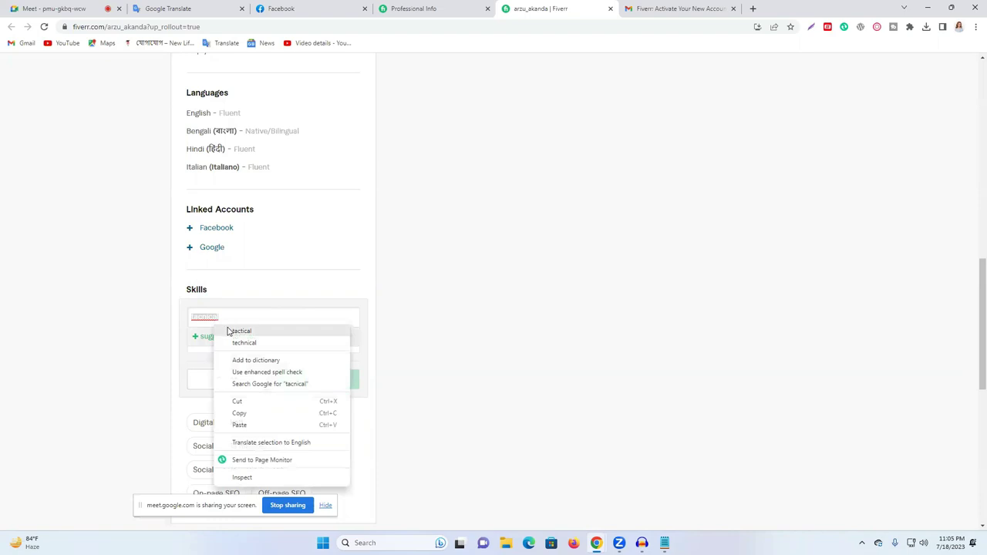
click(228, 330)
click(162, 9)
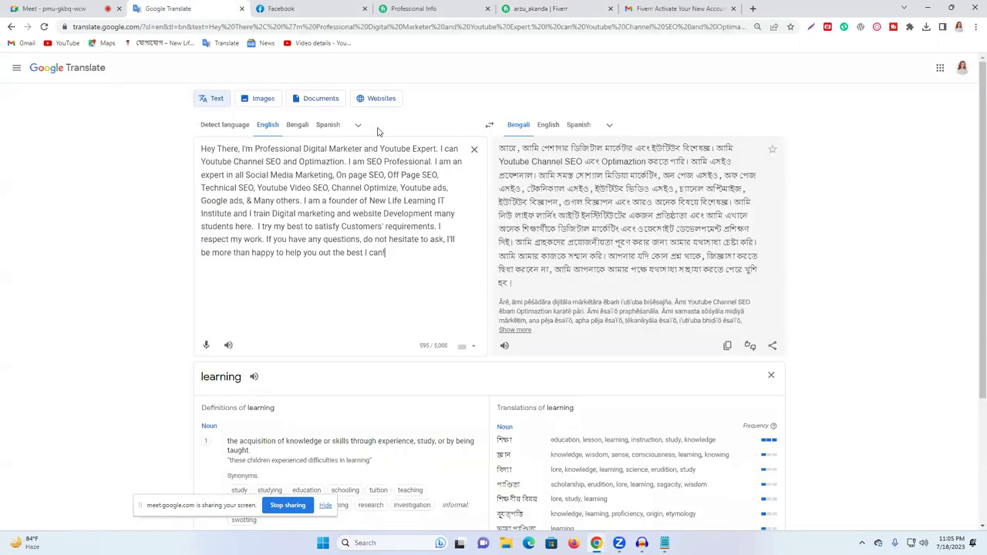
right_click(224, 189)
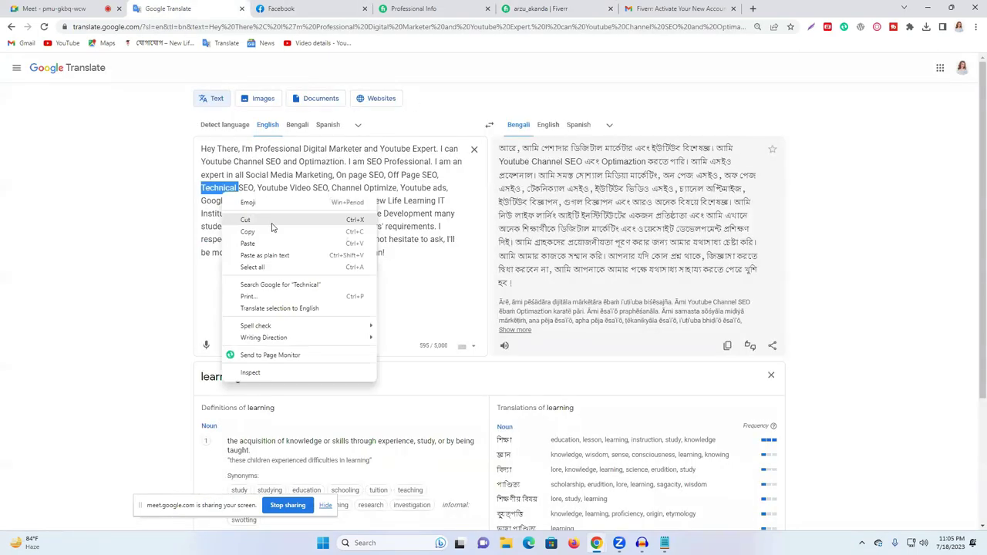
click(278, 232)
click(416, 8)
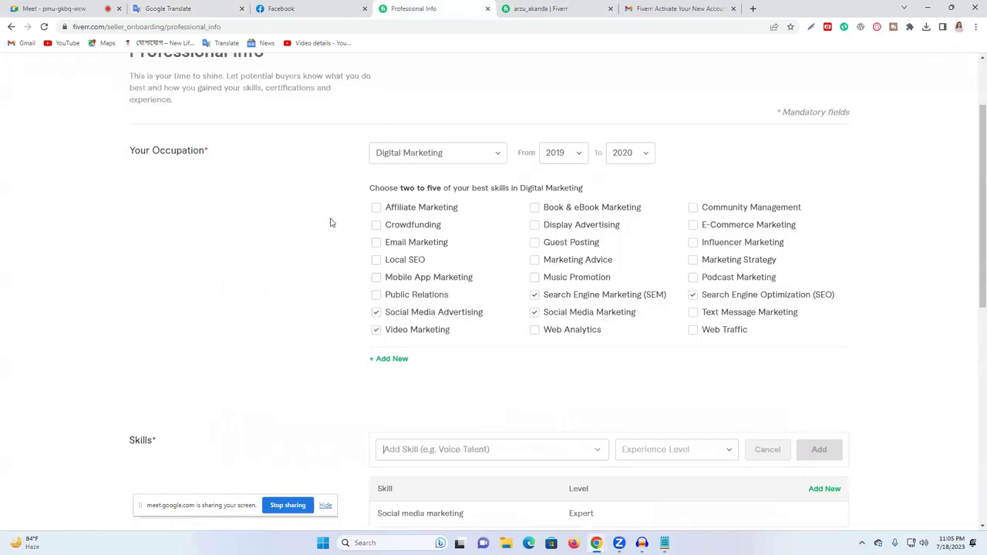
click(535, 9)
- Paste 'Technical' into the skill field and save Technical SEO at Expert level
key(ctrl+a)
key(ctrl+v)
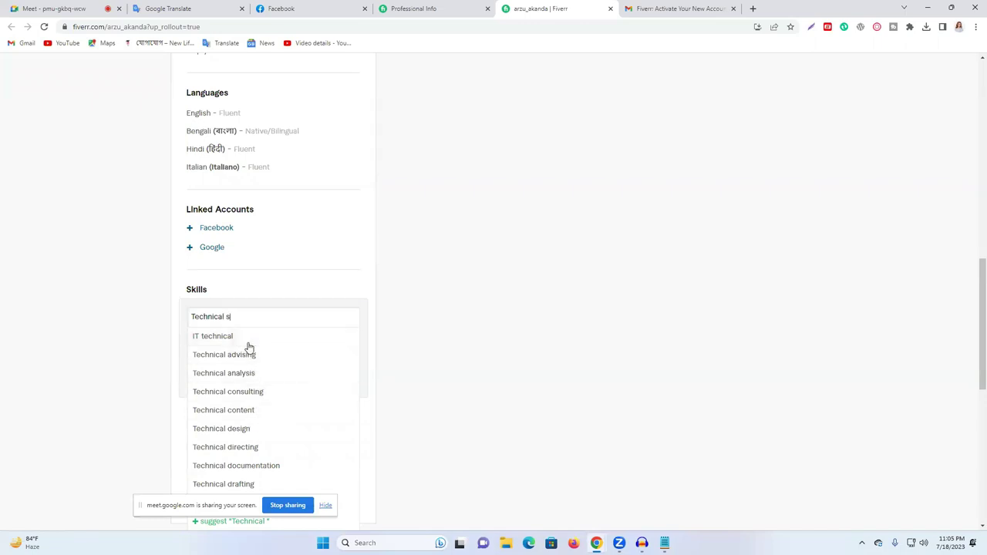
text(s)
click(253, 336)
click(276, 346)
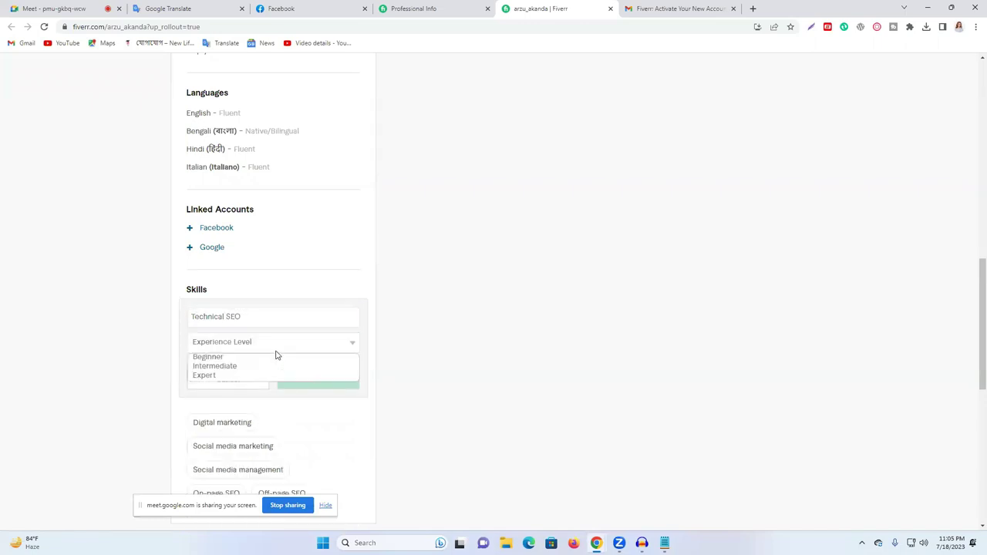
click(269, 379)
click(324, 378)
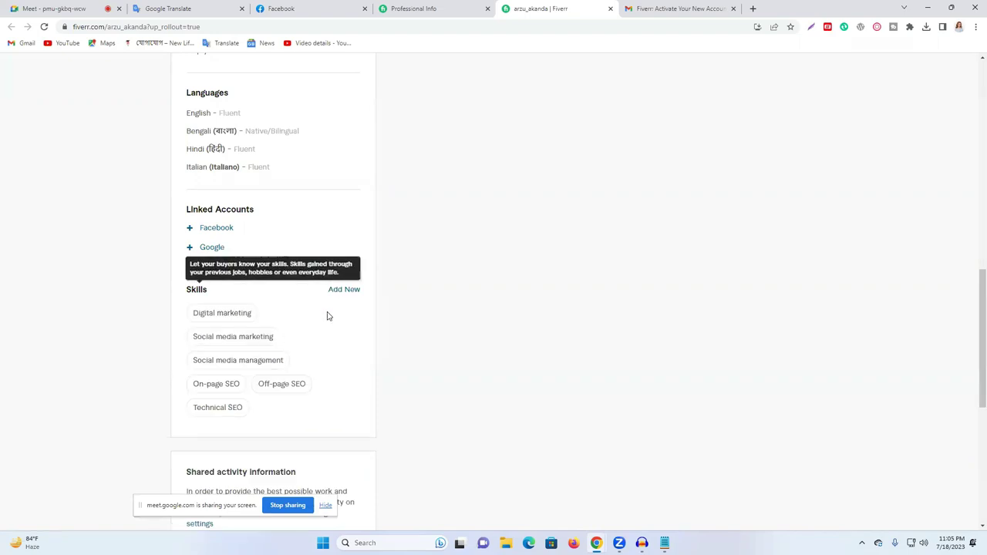
click(344, 290)
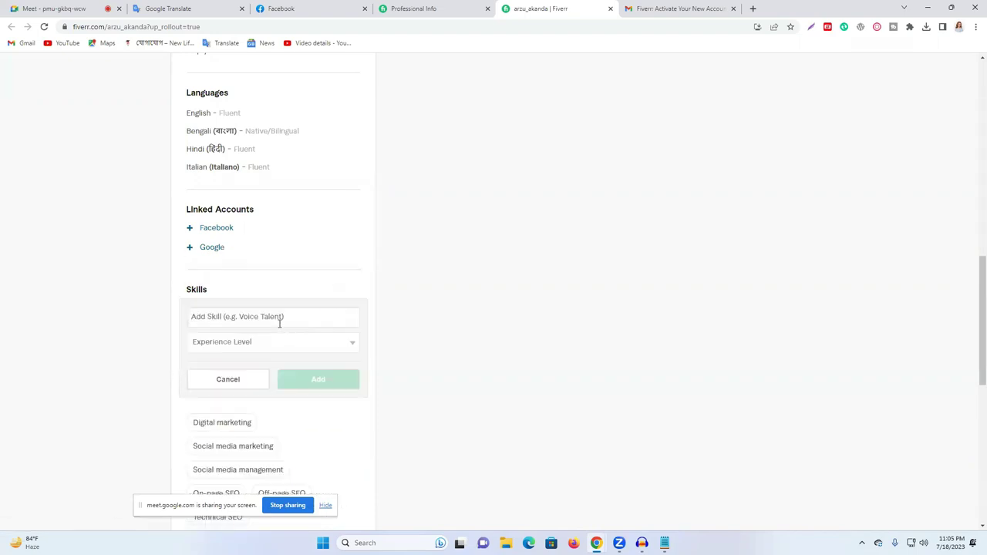
- Add YouTube SEO to the skills at Expert level, retyping 'youtube seo'
text(You)
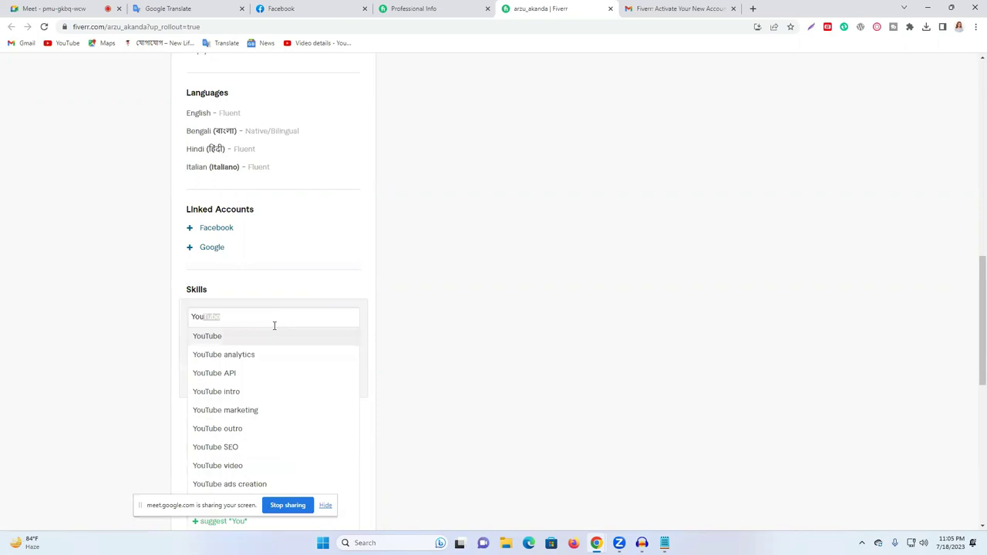
text(t)
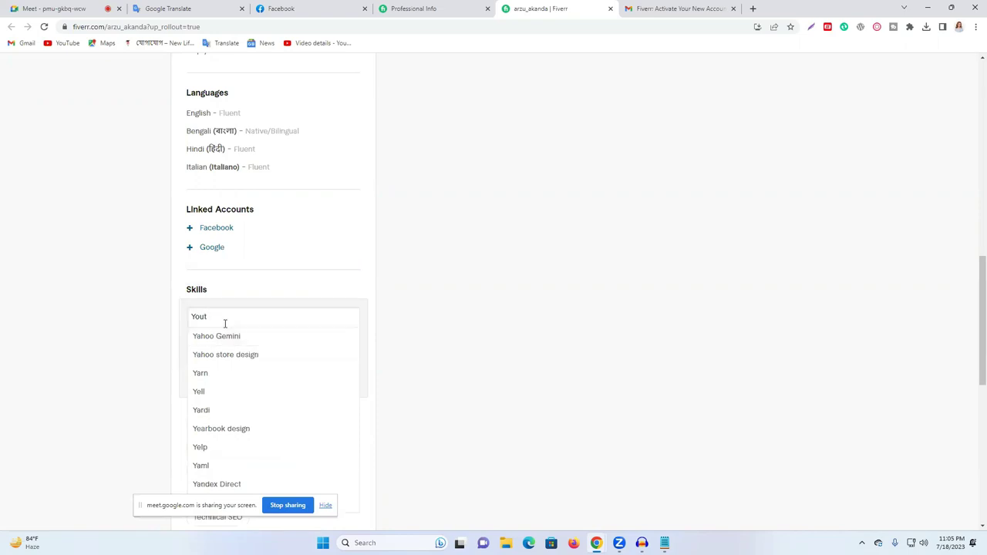
text(ob)
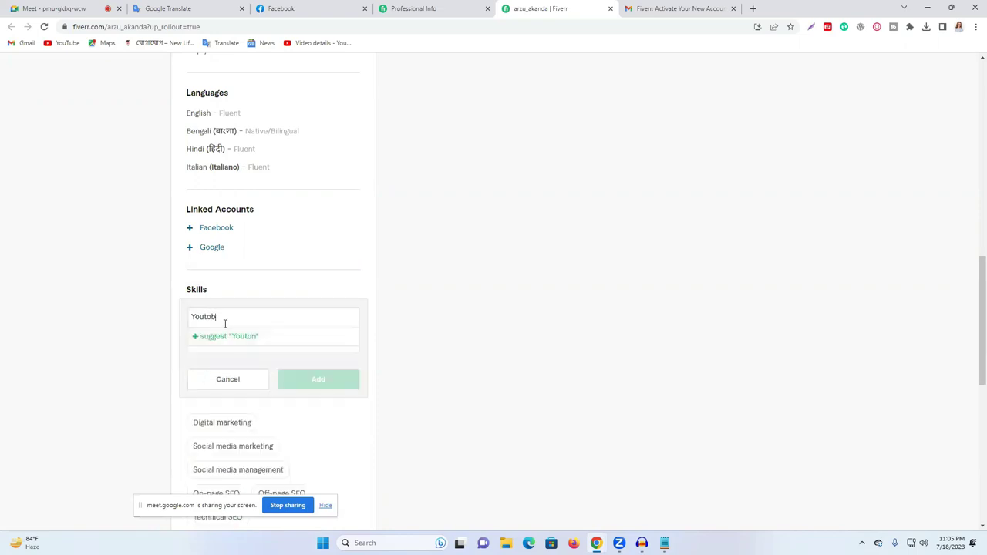
text(e)
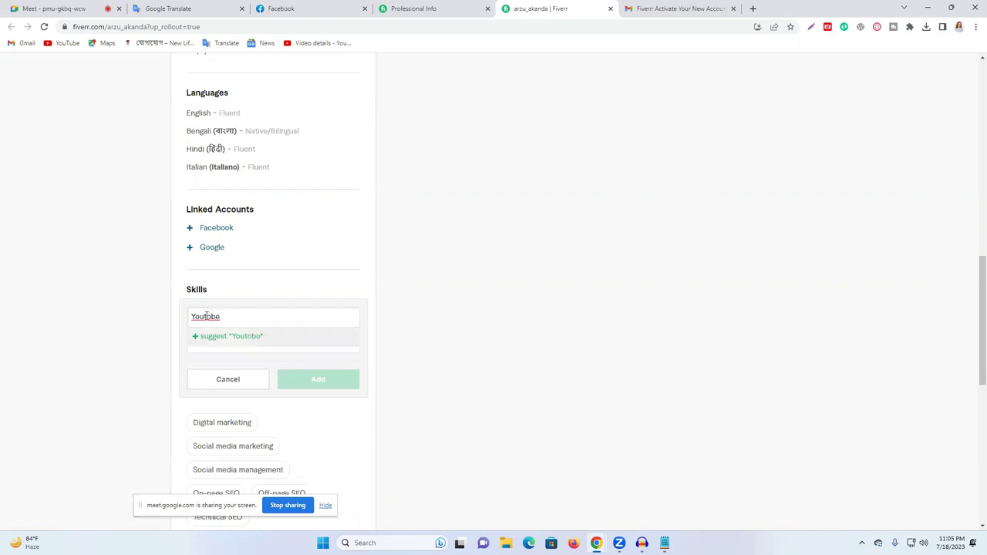
right_click(220, 323)
click(200, 316)
click(247, 315)
text(s)
text(e)
triple_click(208, 317)
text(yout)
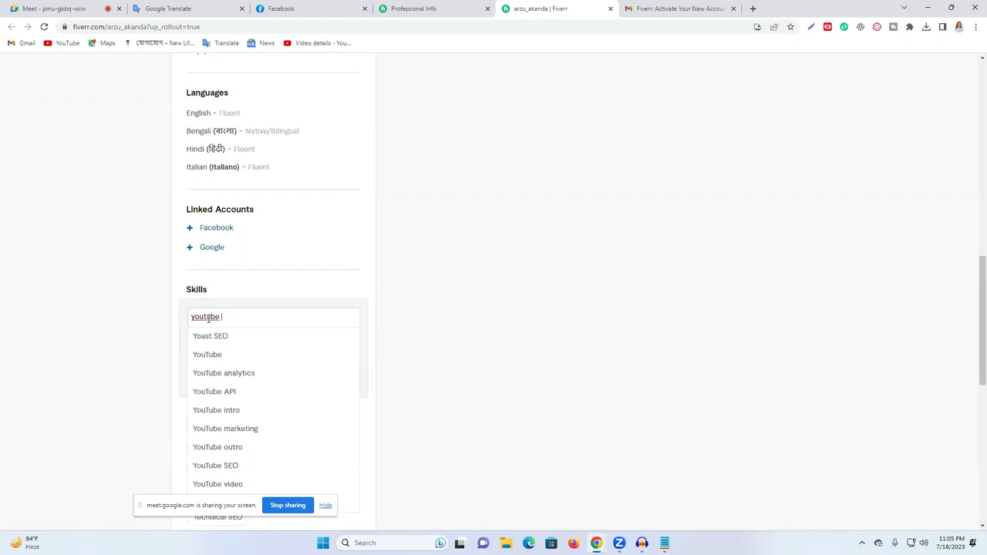
text(ube )
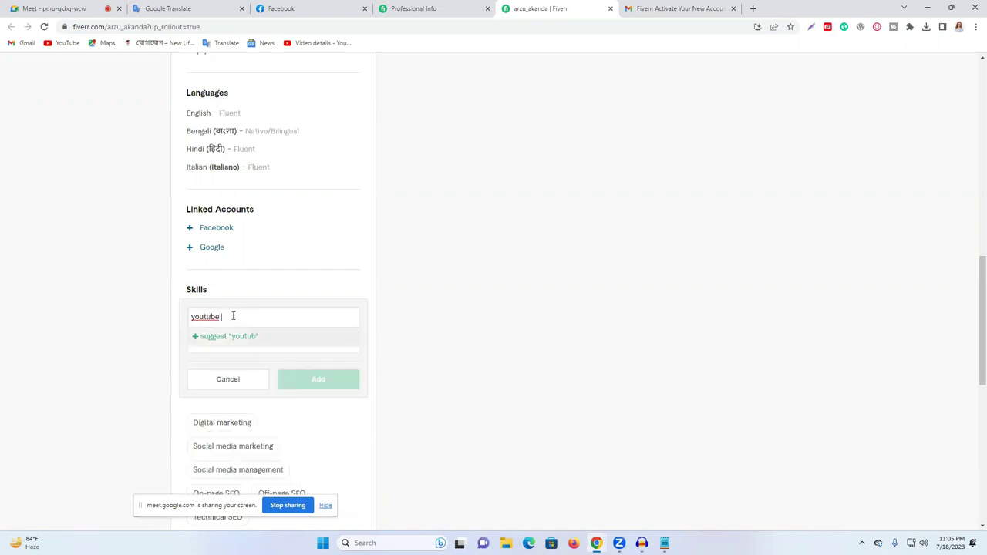
text(seo)
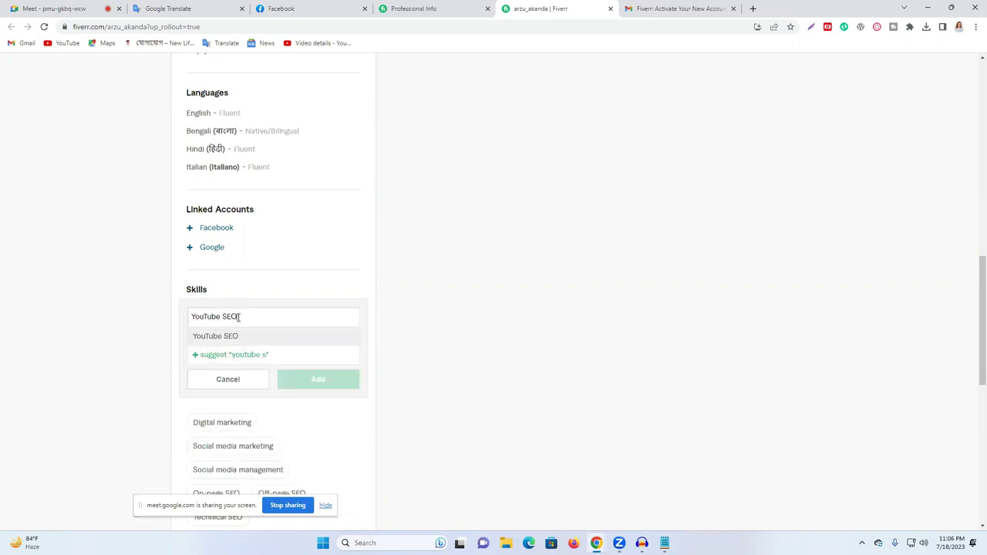
click(228, 343)
click(247, 336)
click(232, 376)
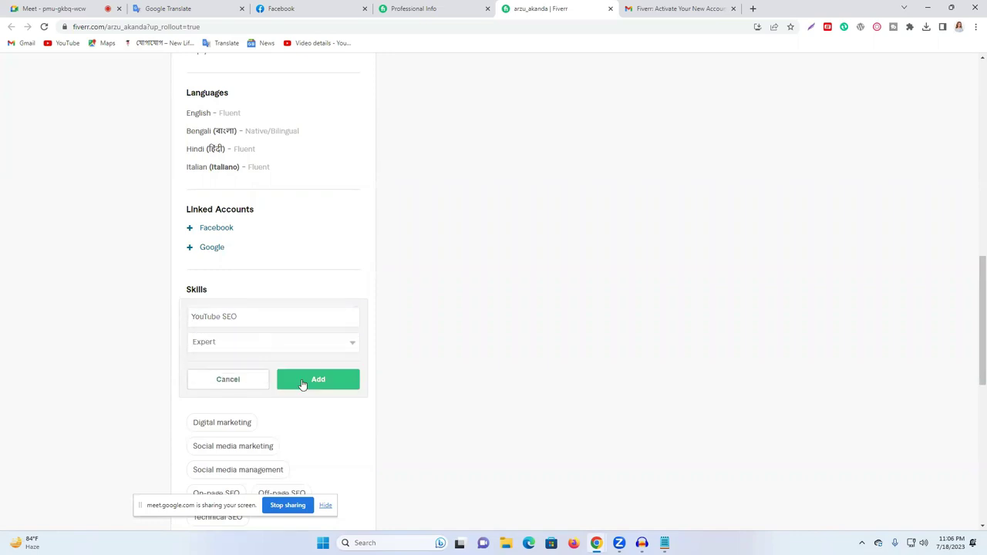
click(306, 382)
- Add Video editing to the skills at Expert level
click(346, 288)
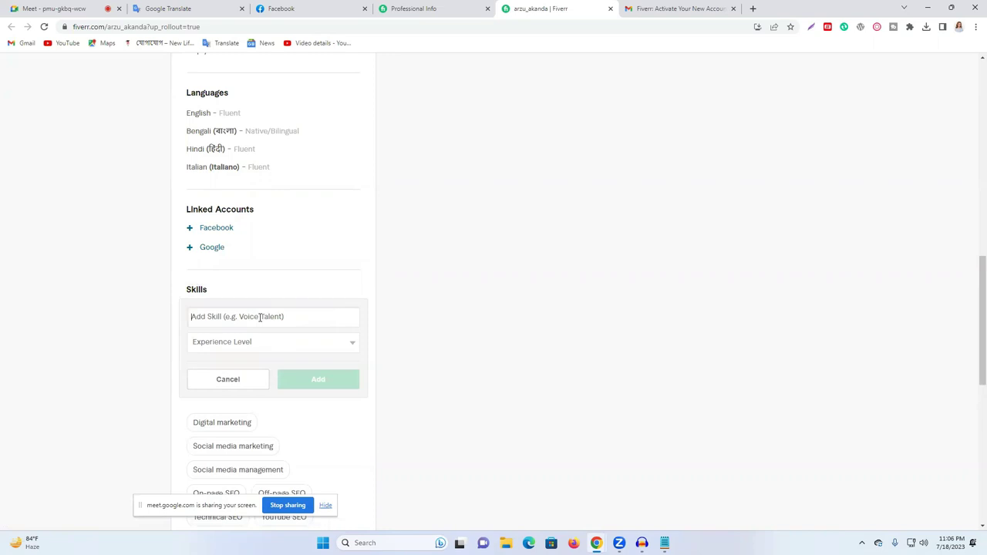
text(Video Ed)
click(255, 339)
click(250, 342)
click(255, 343)
click(269, 348)
click(249, 375)
click(320, 380)
- Go to Upwork in a new browser tab and log in with email
click(754, 9)
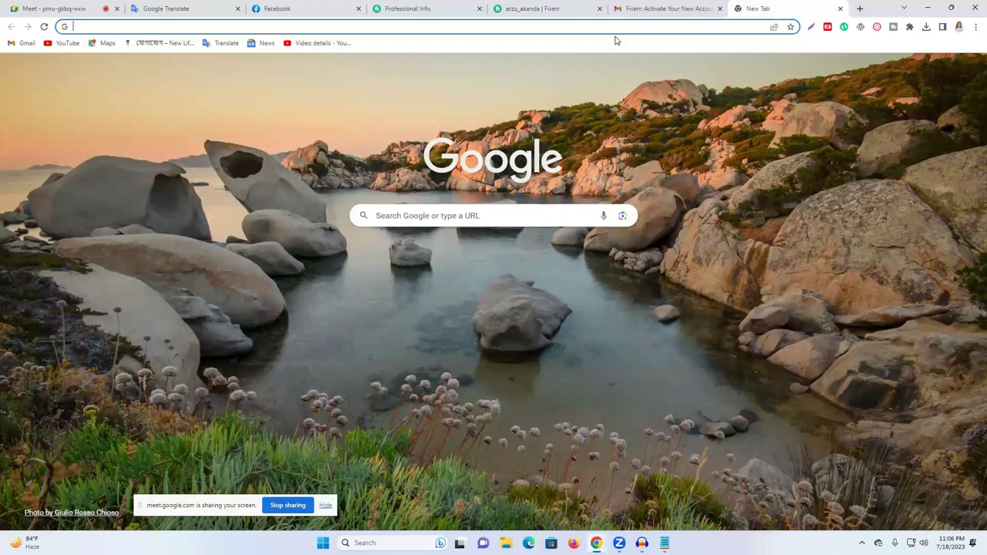
text(web.whatsapp.com)
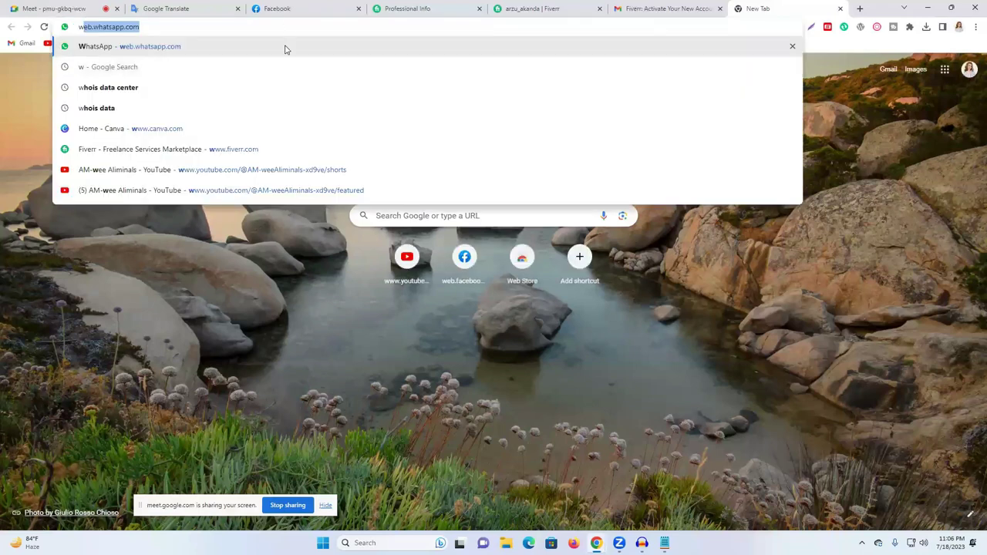
key(ctrl+a)
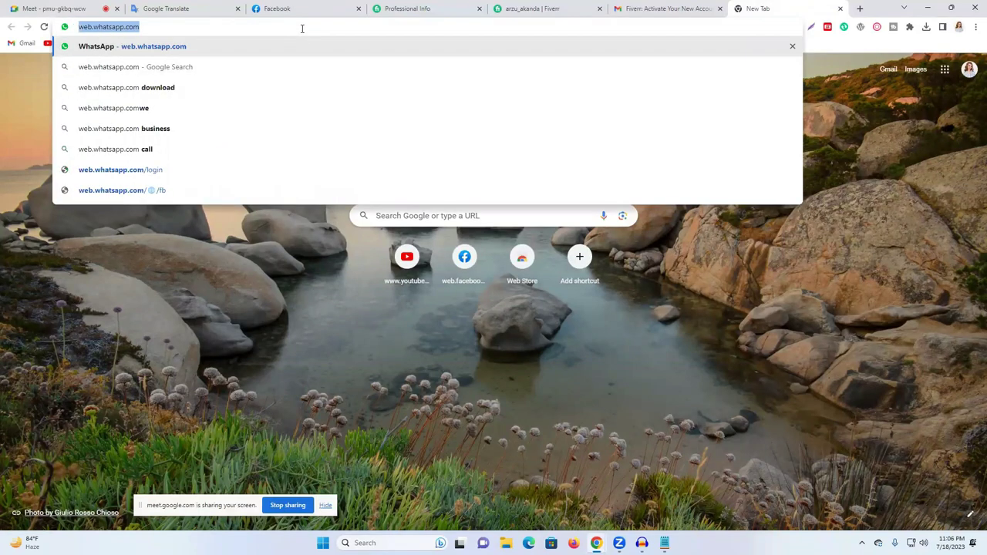
text(up)
key(Return)
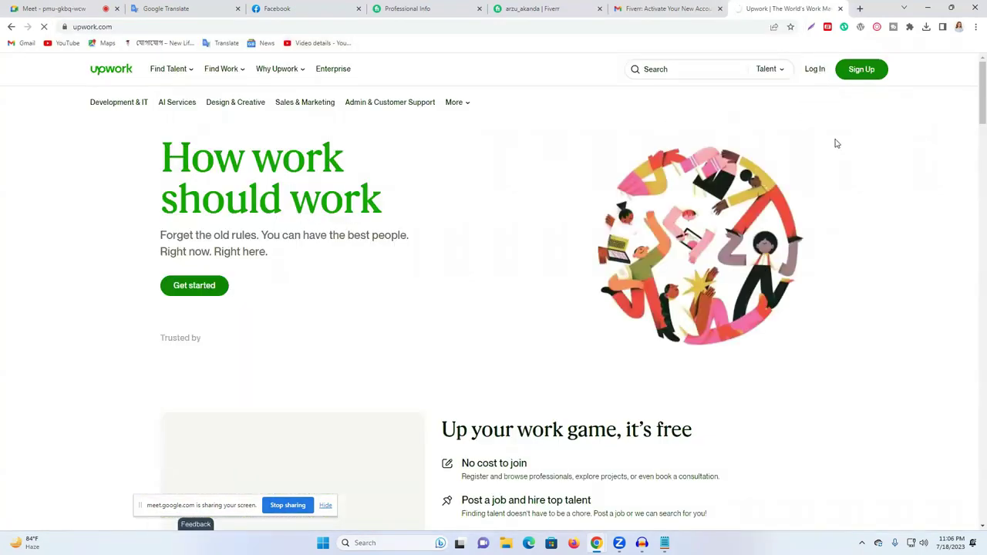
click(490, 207)
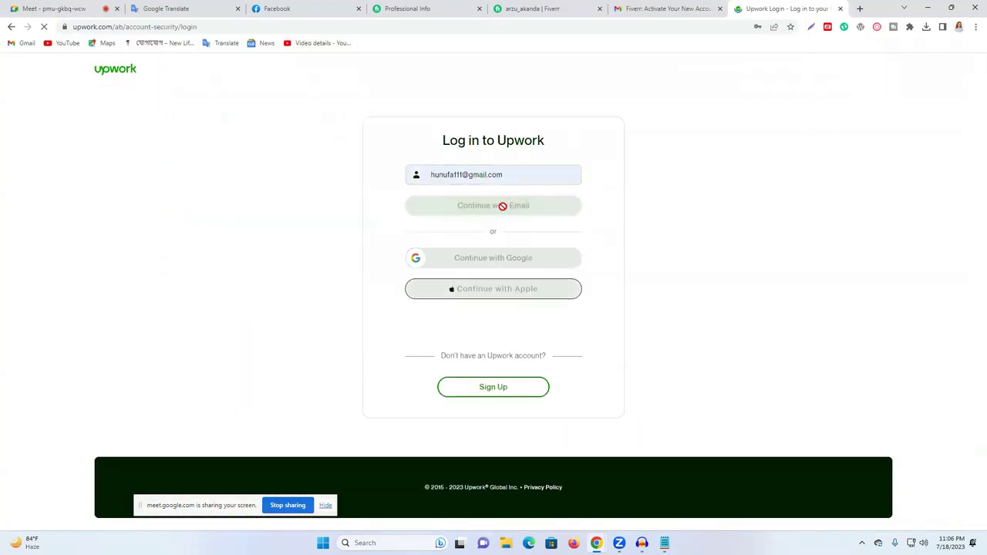
click(493, 251)
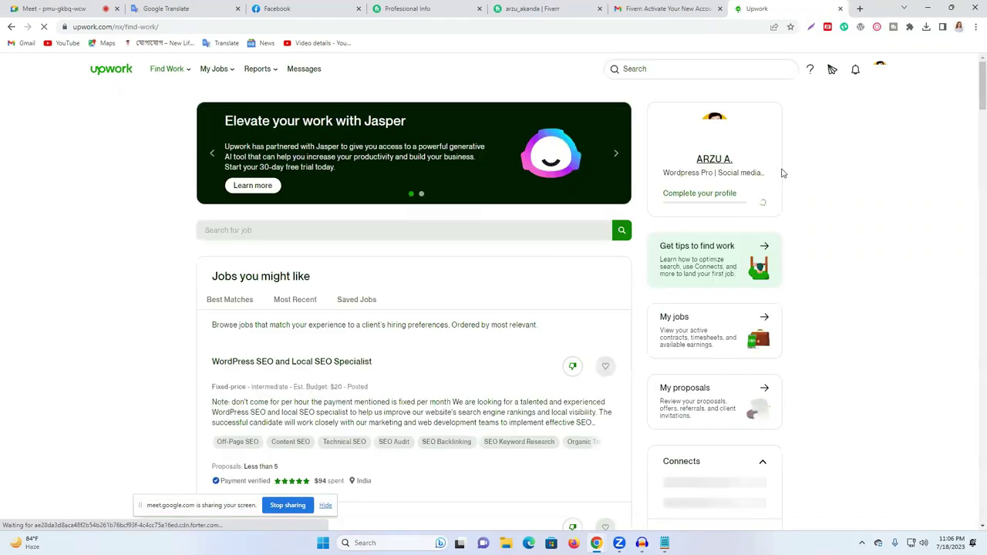
- Open the Upwork freelancer profile, then return to the Fiverr profile tab
click(857, 71)
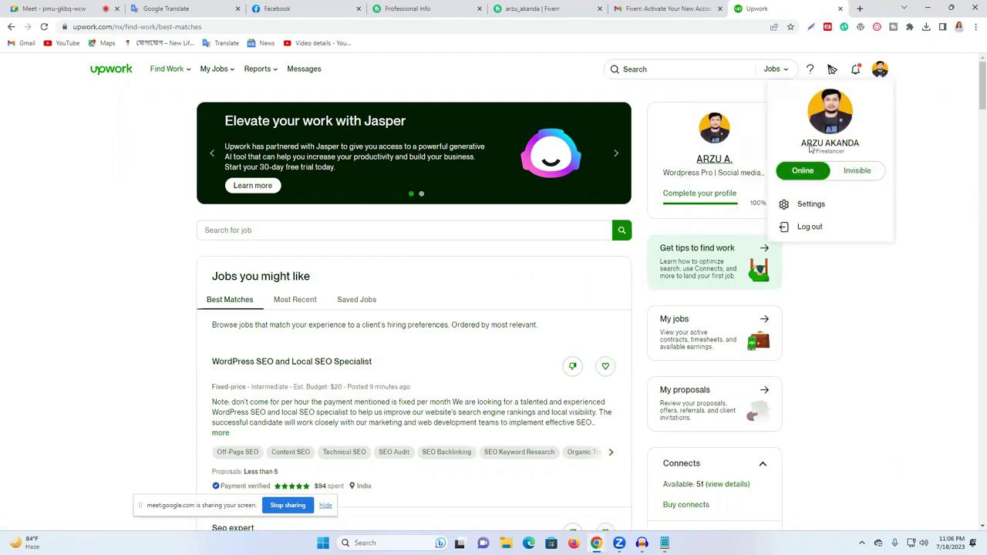
mouse_move(217, 61)
mouse_move(184, 71)
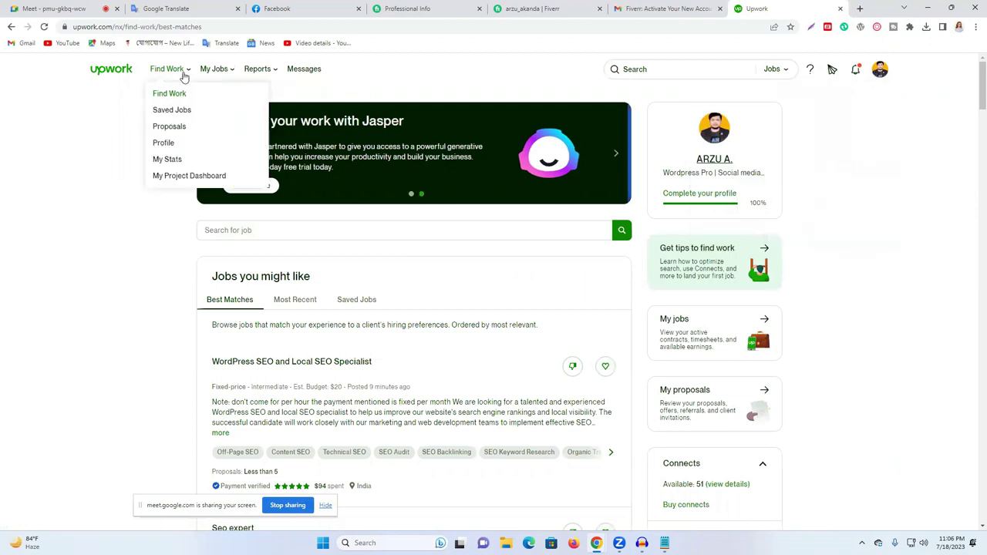
click(166, 143)
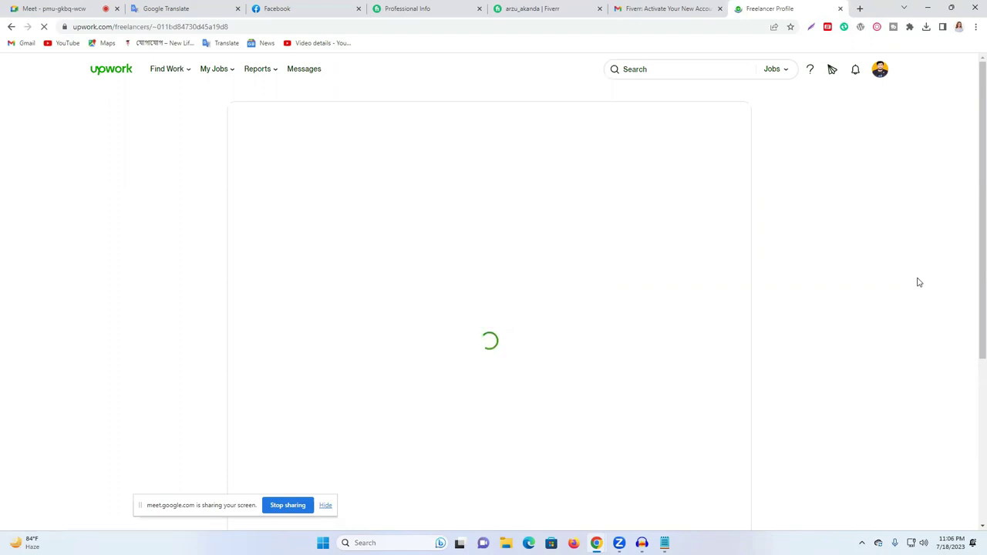
click(549, 7)
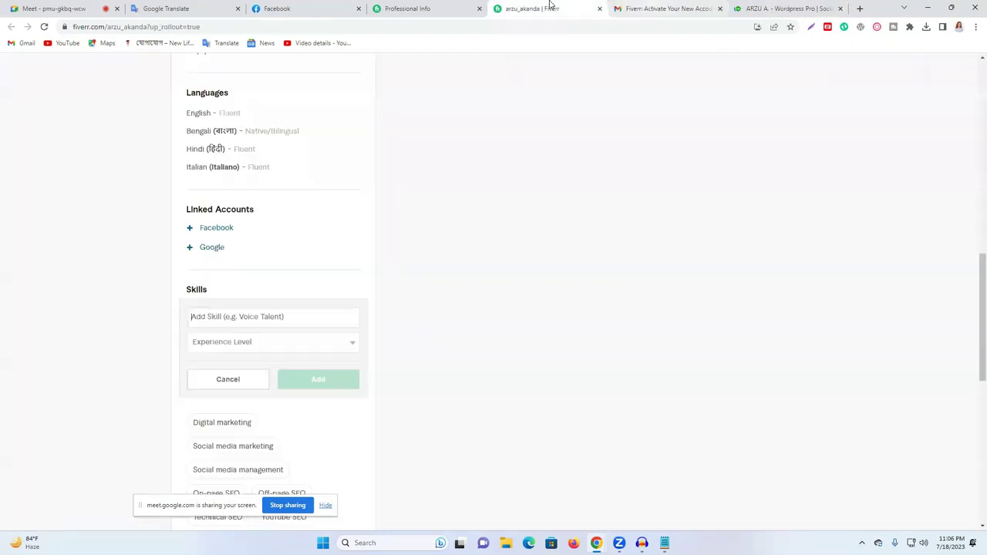
- Add Video SEO to the skills at Expert level
click(271, 316)
scroll(969, 342, down, 2)
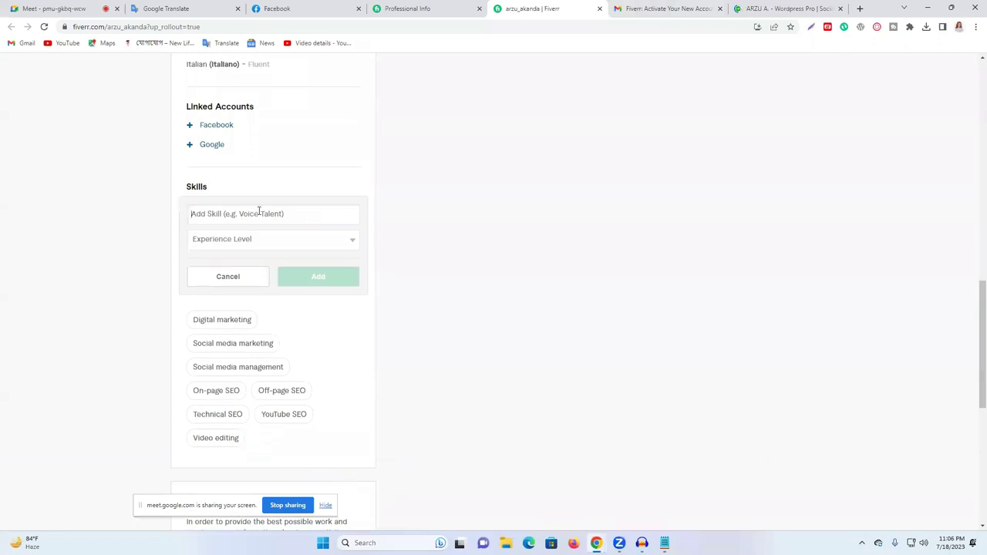
text(Video )
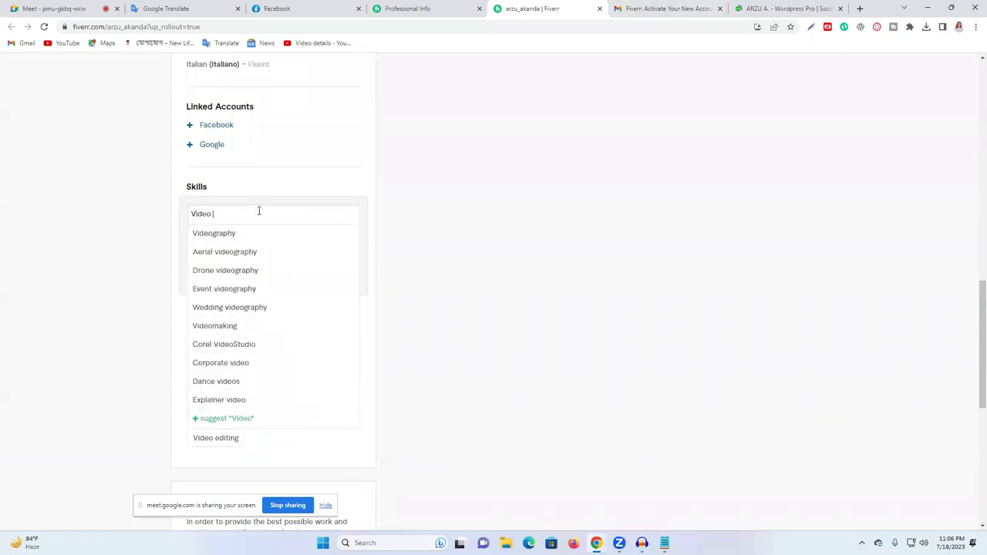
text(SEO)
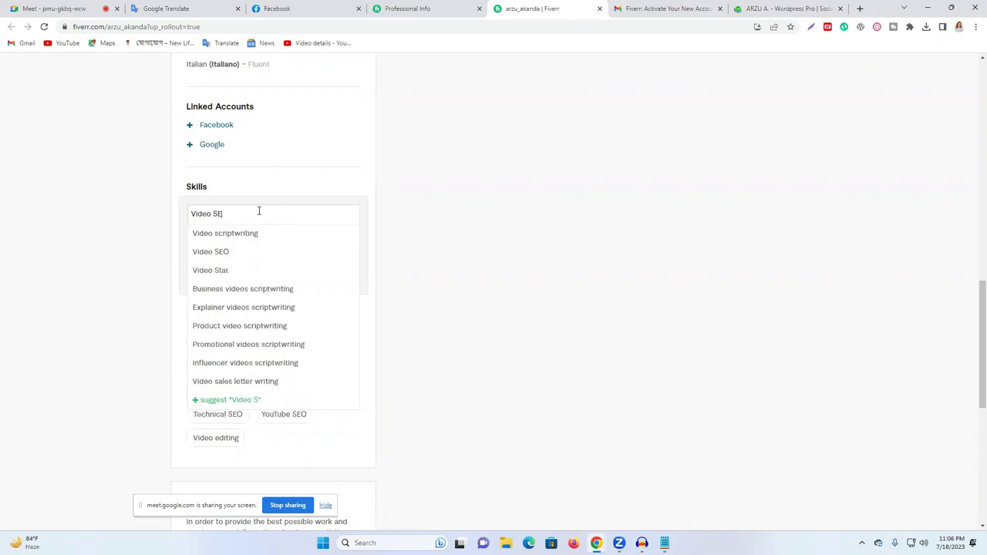
click(209, 233)
click(259, 240)
click(249, 275)
click(323, 279)
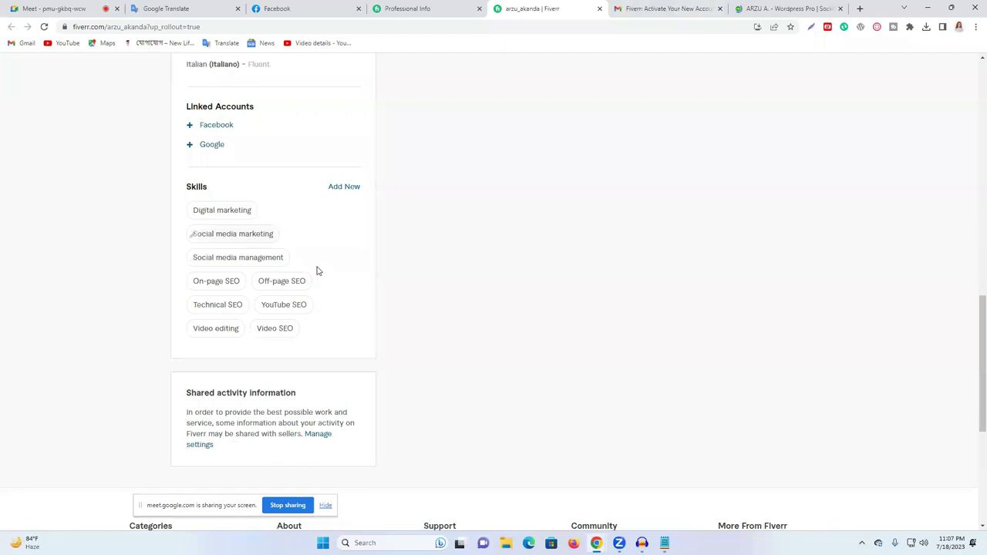
- Attempt YouTube channel management twice, cancelling each entry without setting a level
click(337, 189)
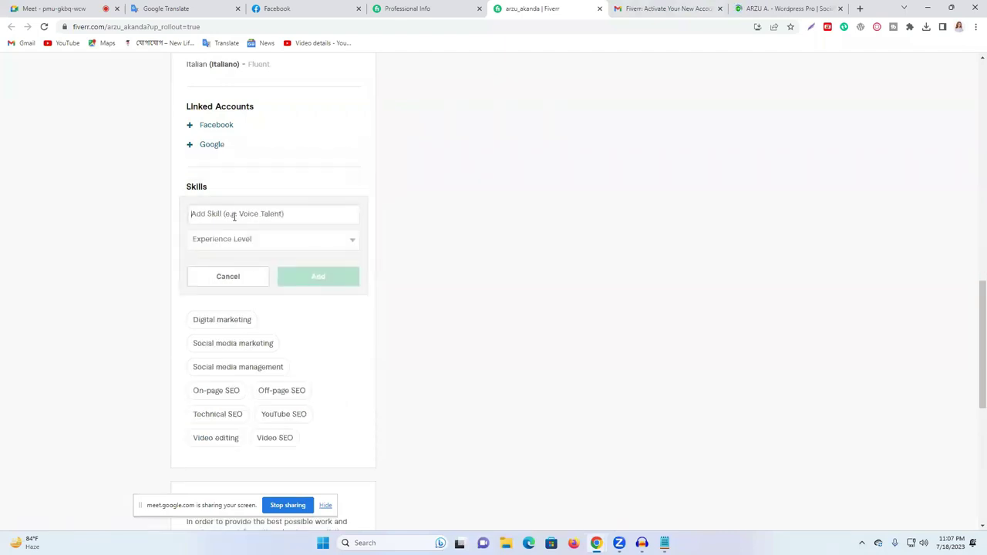
text(Channel)
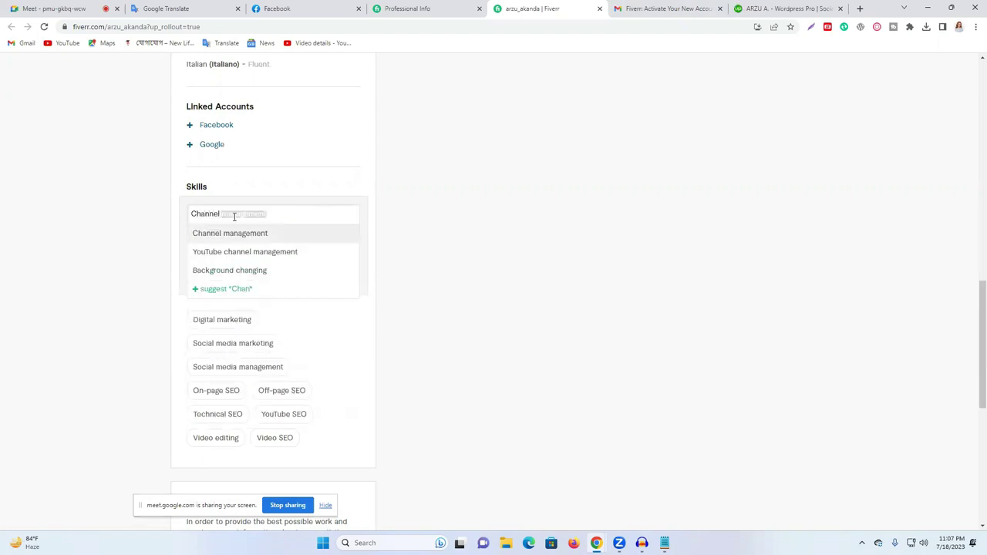
click(227, 253)
click(264, 238)
click(253, 278)
click(266, 280)
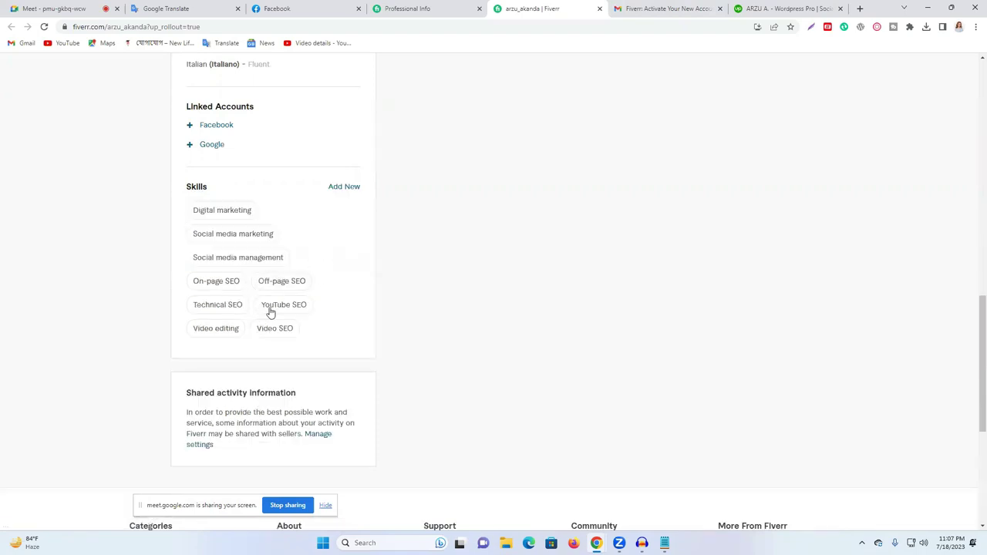
click(345, 188)
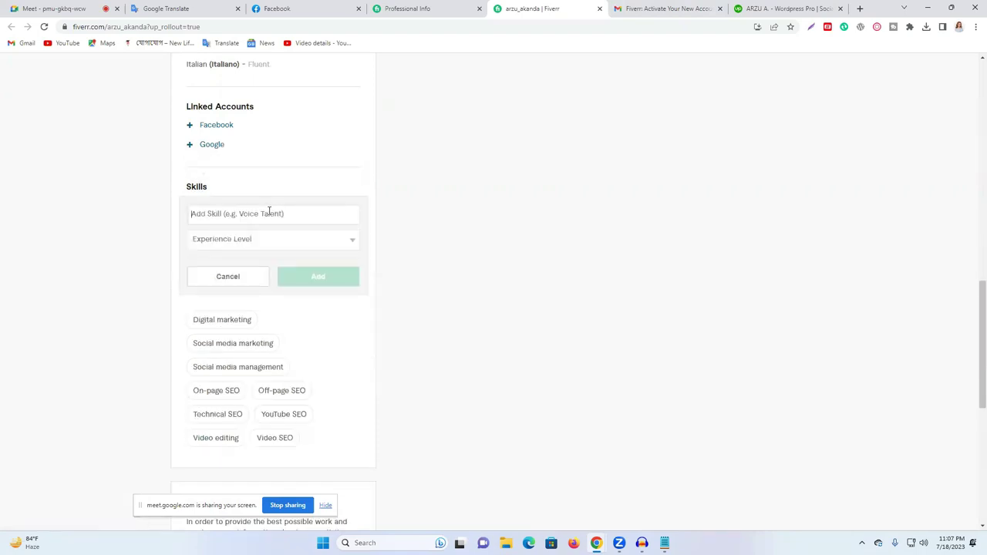
text(channel)
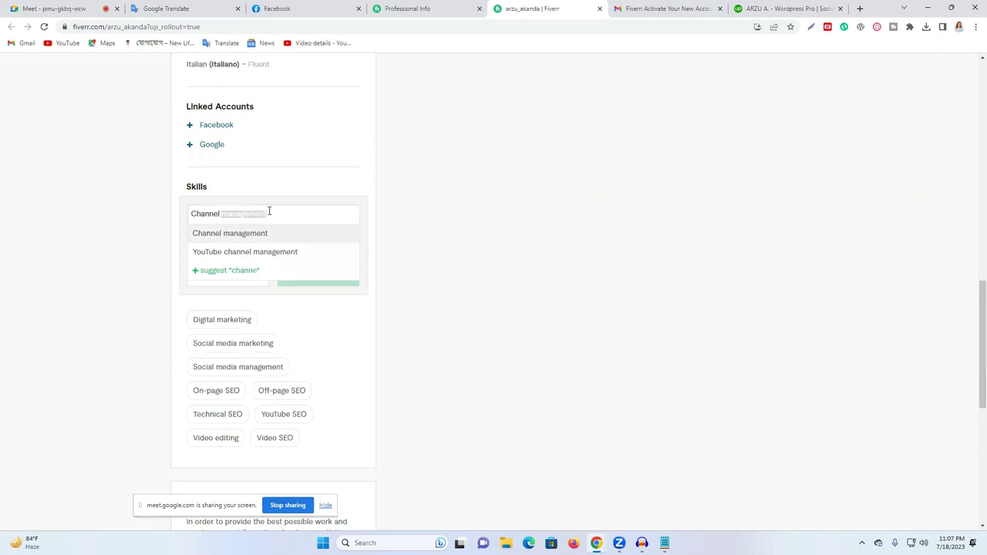
click(267, 251)
click(280, 244)
click(266, 284)
click(265, 281)
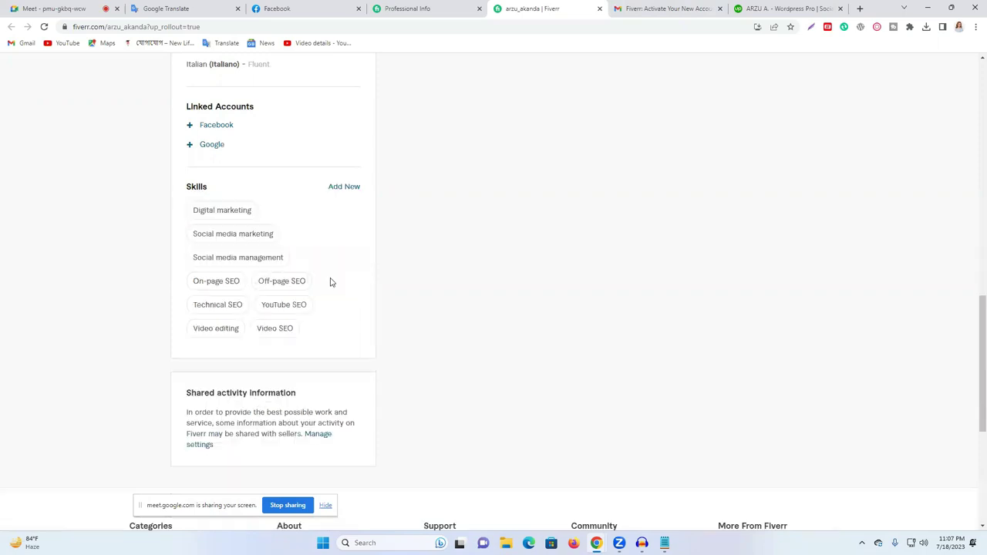
- Add YouTube channel management to the skills at Expert level
click(337, 188)
text(cha)
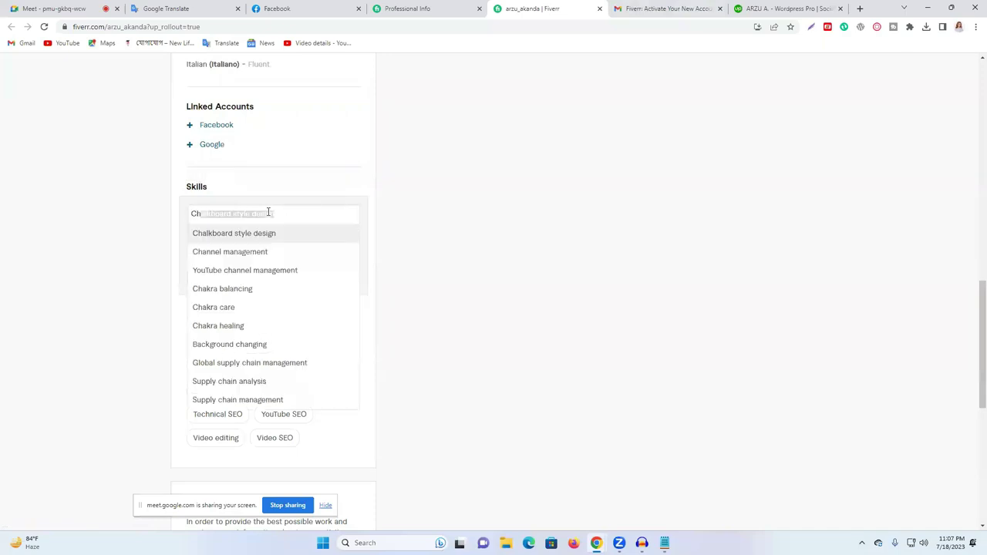
click(278, 272)
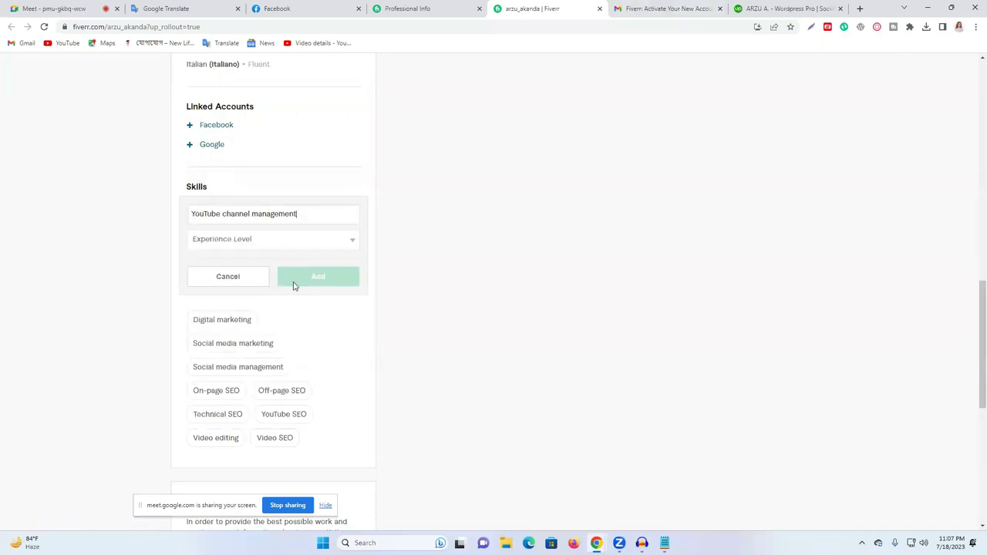
click(278, 241)
click(249, 273)
click(302, 279)
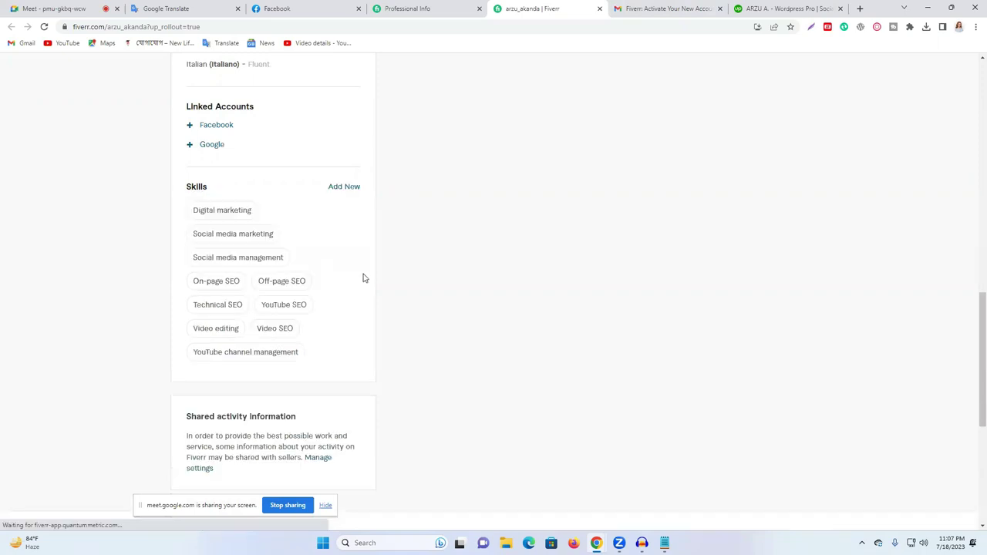
- Start a new skill, try 'Channel opti' and 'You' in the field, then clear it
click(348, 187)
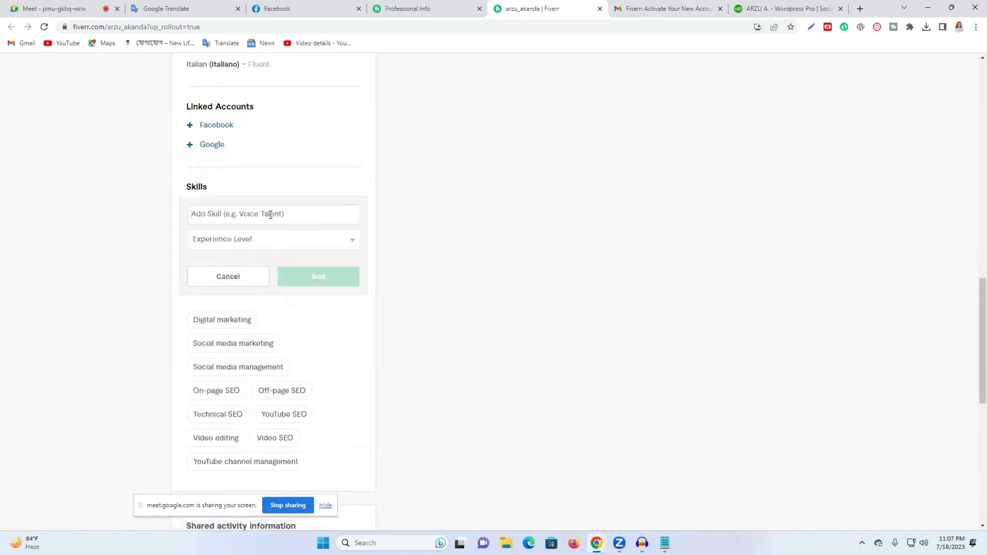
text(Channel )
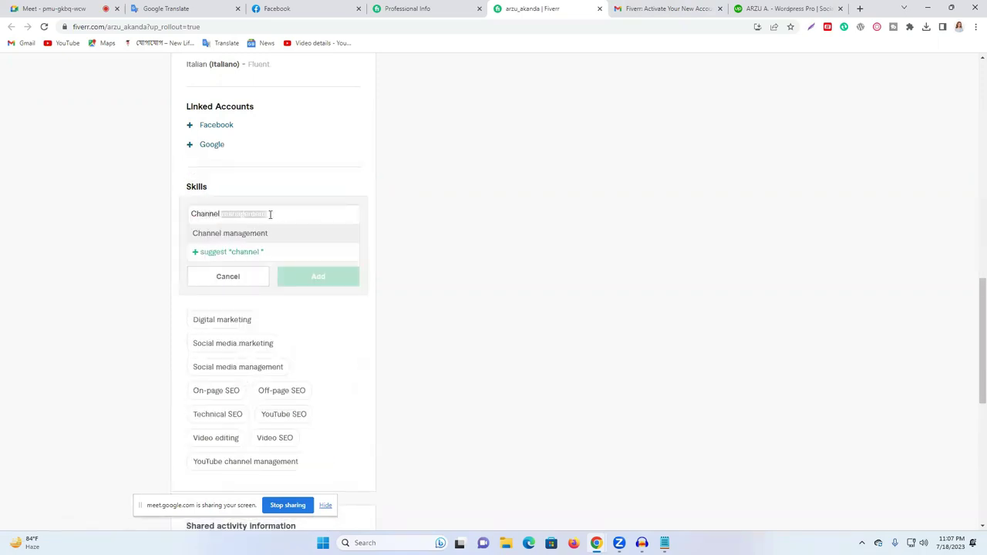
text(optimaz)
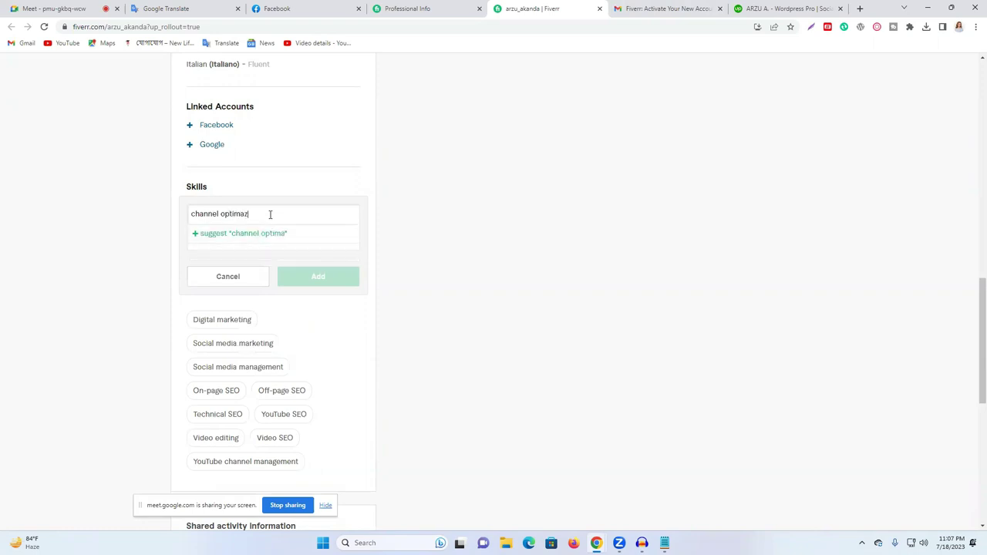
text(t)
key(BackSpace)
key(BackSpace)
key(BackSpace)
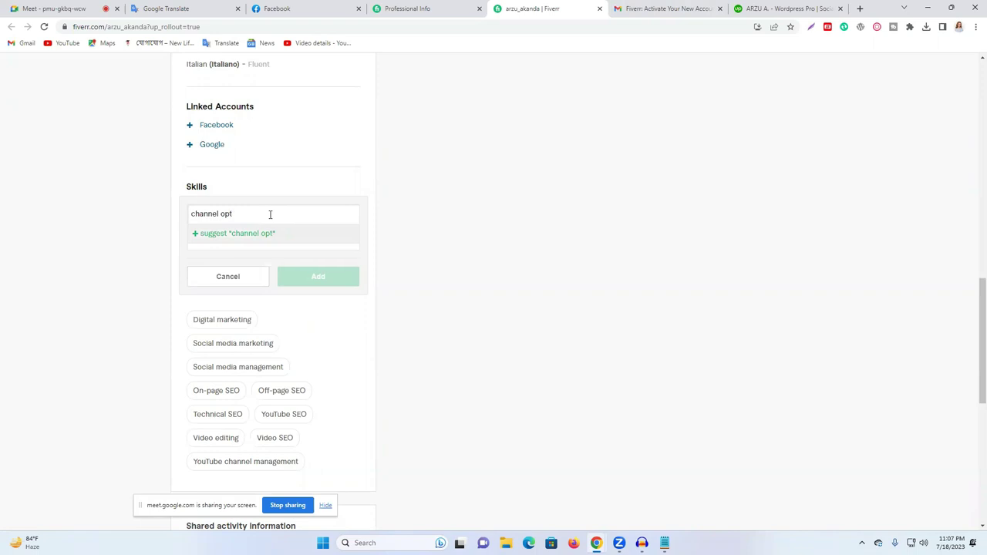
key(BackSpace)
key(Tab)
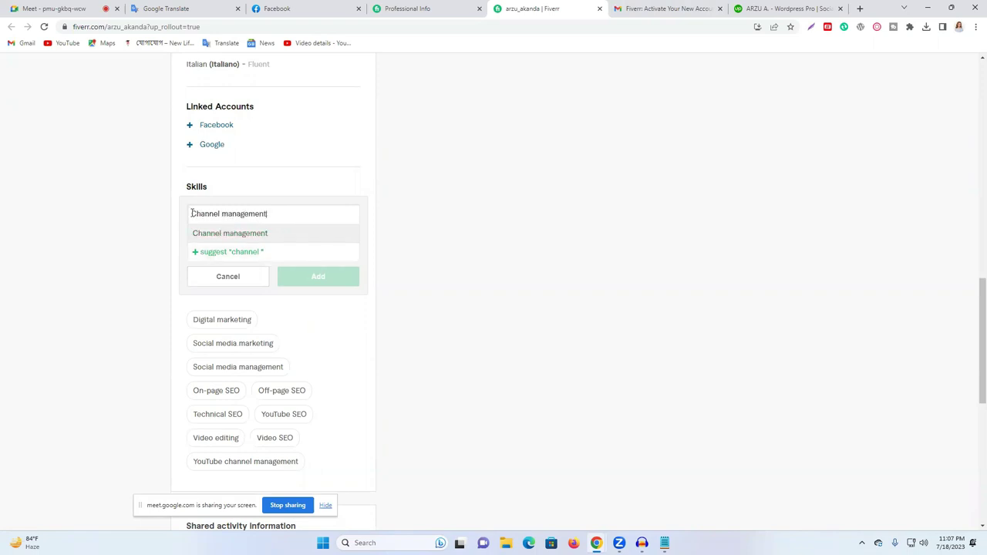
key(ctrl+a)
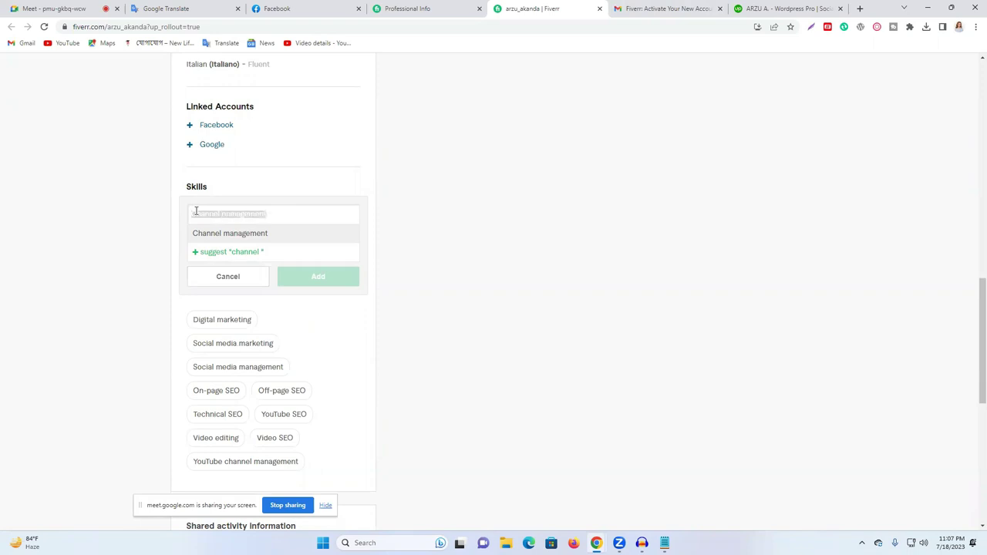
key(ctrl+z)
text(YouTube)
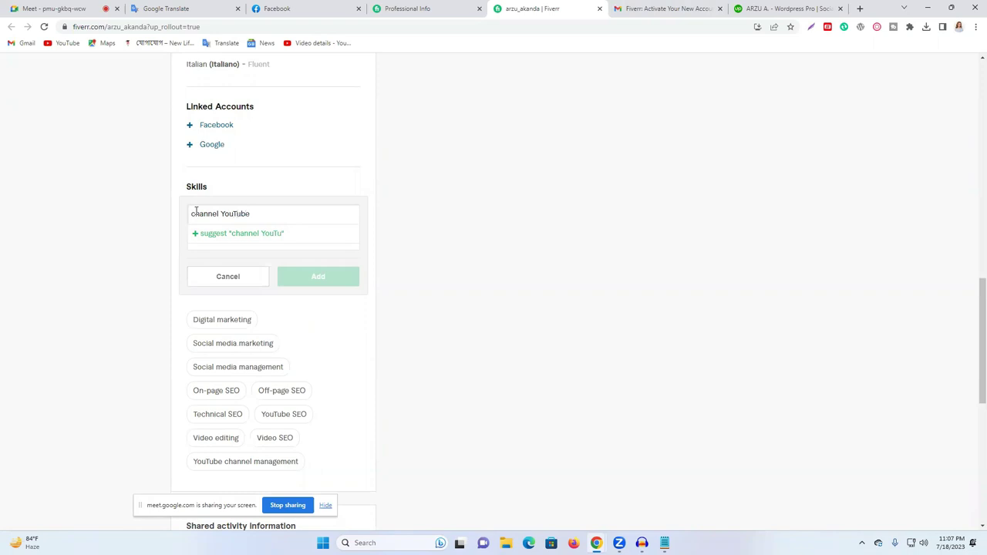
key(ctrl+a)
click(214, 213)
key(BackSpace)
key(ctrl+a)
key(BackSpace)
- Search 'Yo' and add YouTube marketing to the skills list at Expert level
text(Yo)
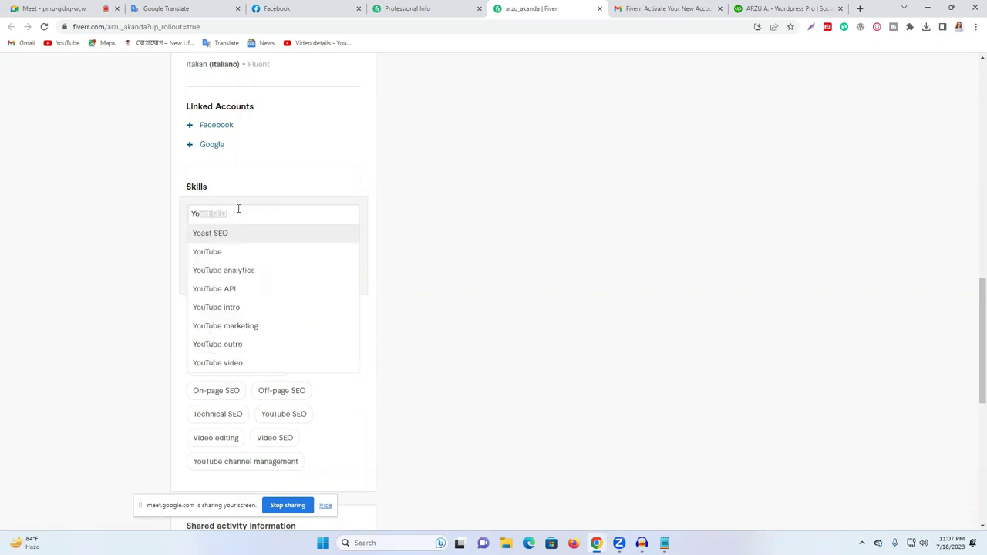
click(245, 326)
click(262, 239)
click(242, 274)
click(315, 281)
click(342, 187)
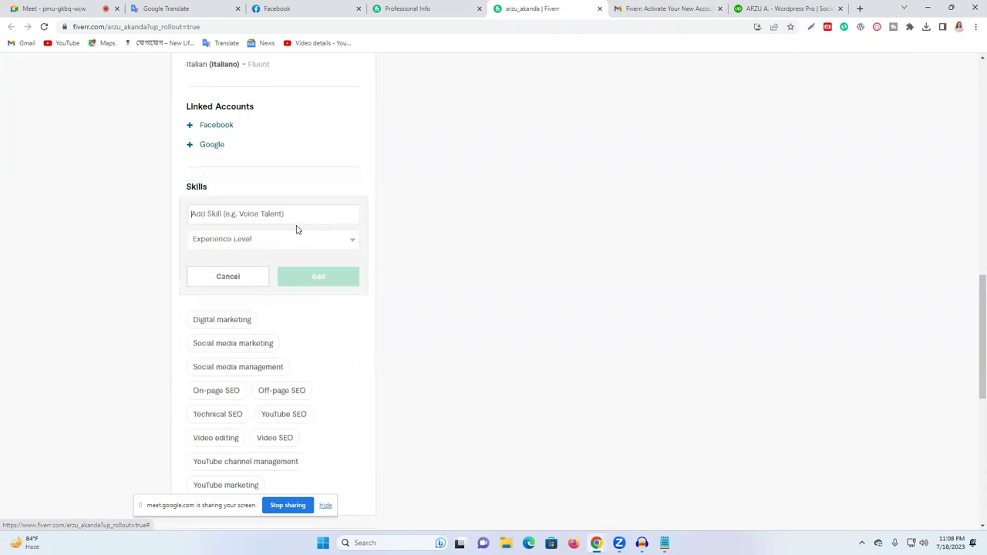
- Search 'Instagra' and add Instagram management at Expert level instead of Instagram ads management
text(Inst)
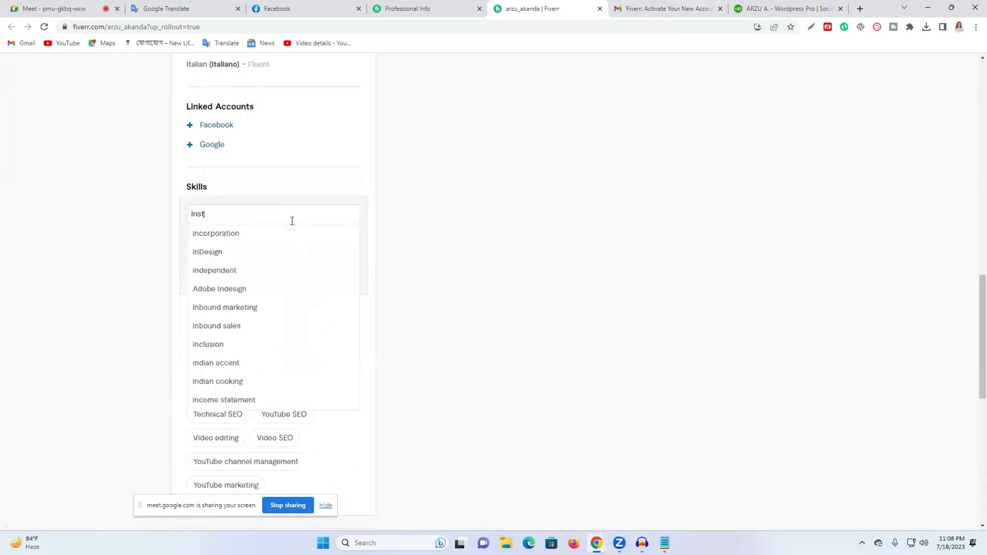
text(agra)
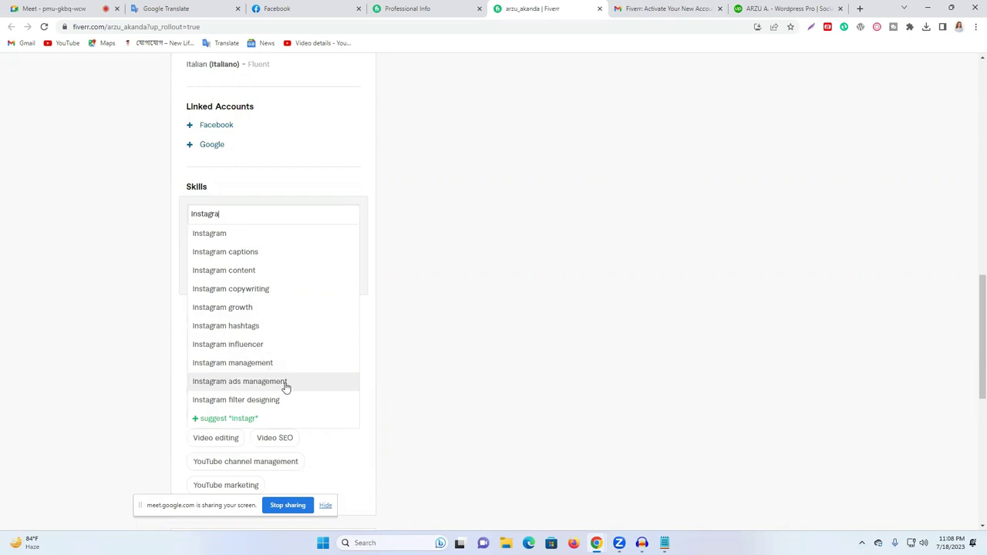
click(284, 383)
click(261, 217)
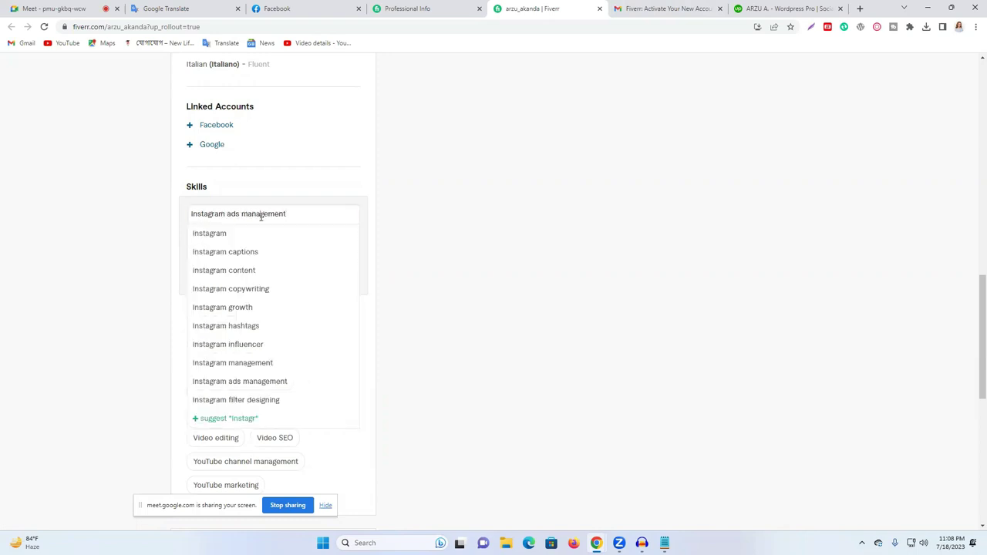
click(280, 364)
click(281, 242)
click(251, 272)
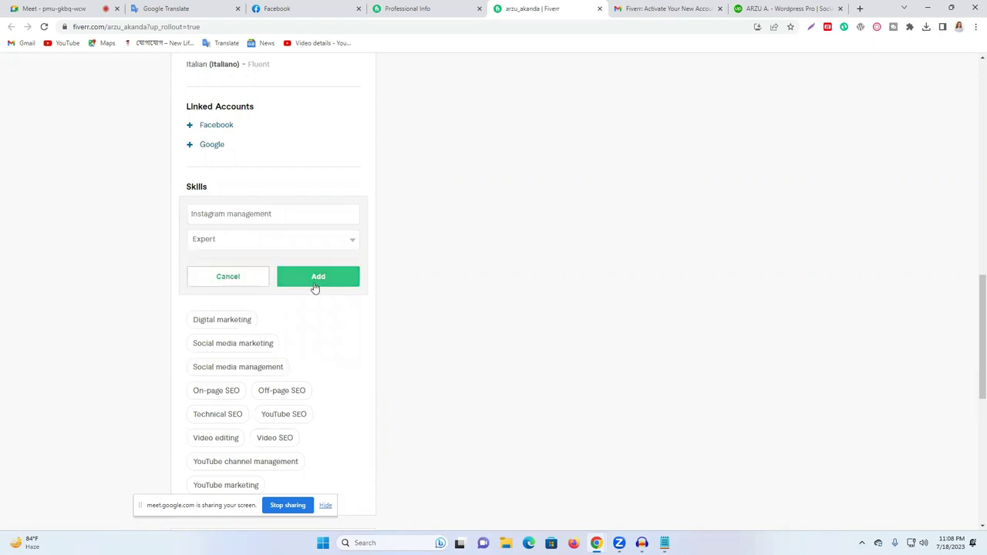
click(313, 284)
- Search 'video cre' and add Video creation as an Expert-level skill
click(343, 187)
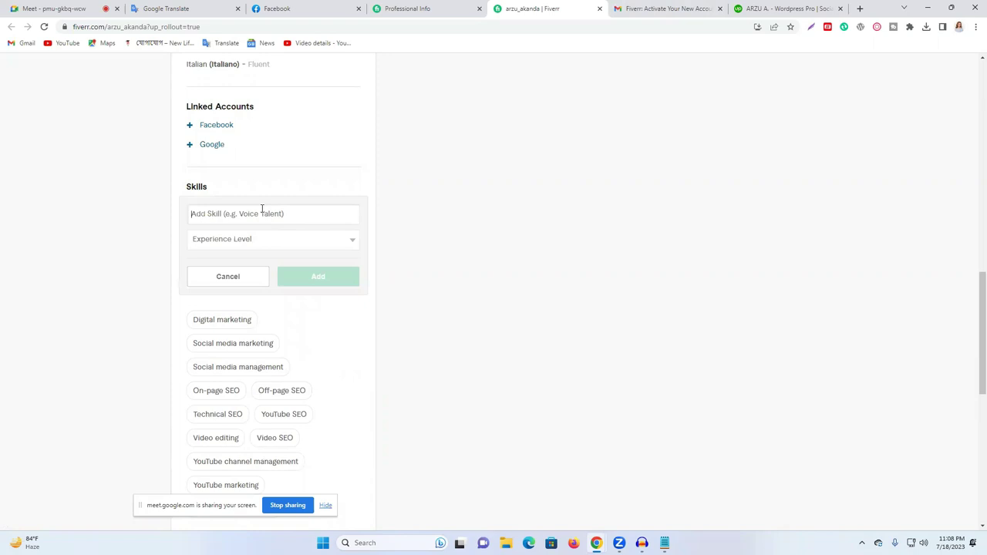
text(ca)
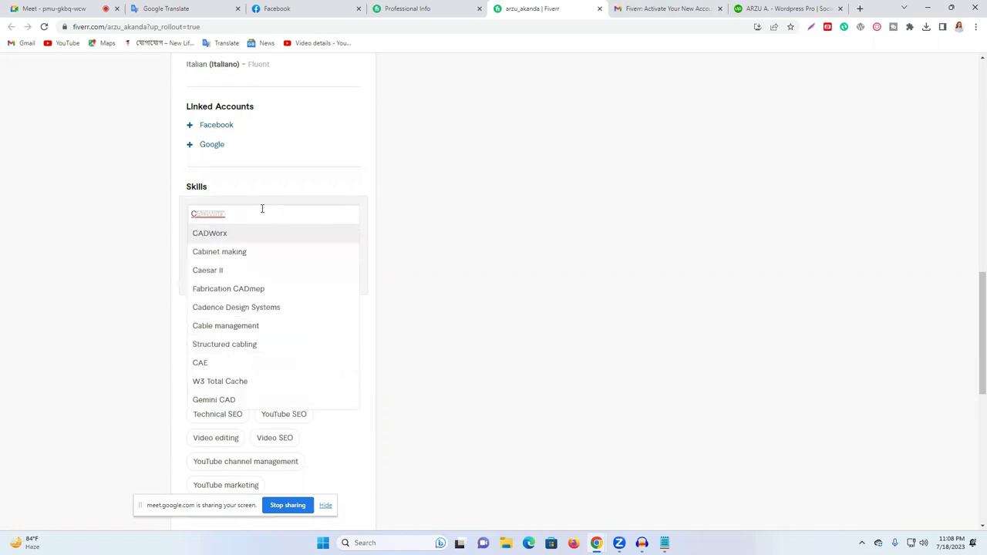
key(BackSpace)
text(onte)
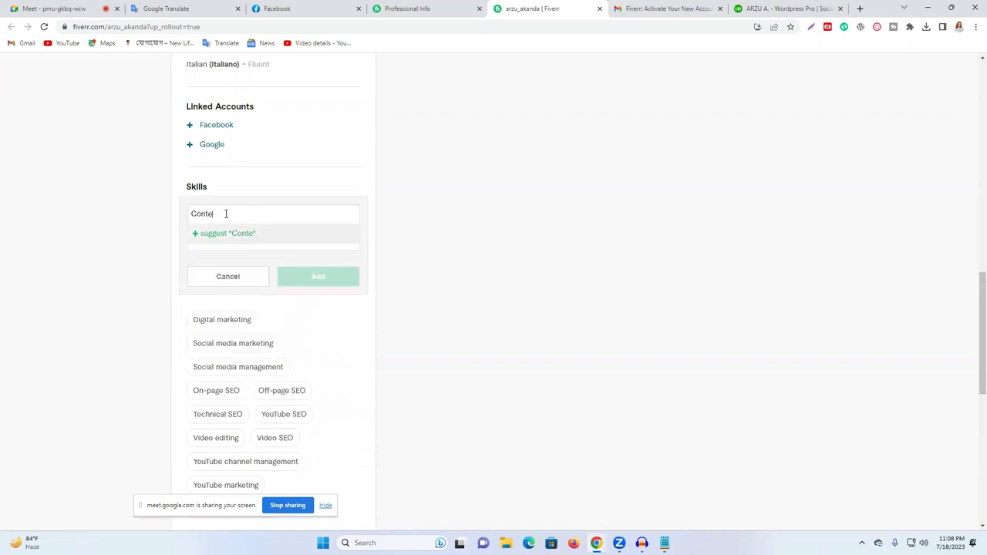
key(ctrl+a)
key(BackSpace)
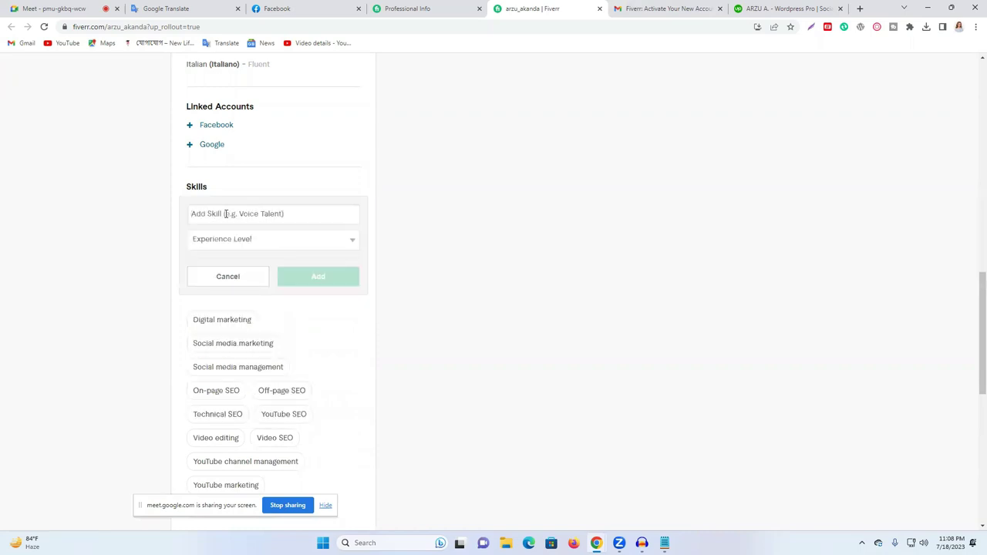
text(video )
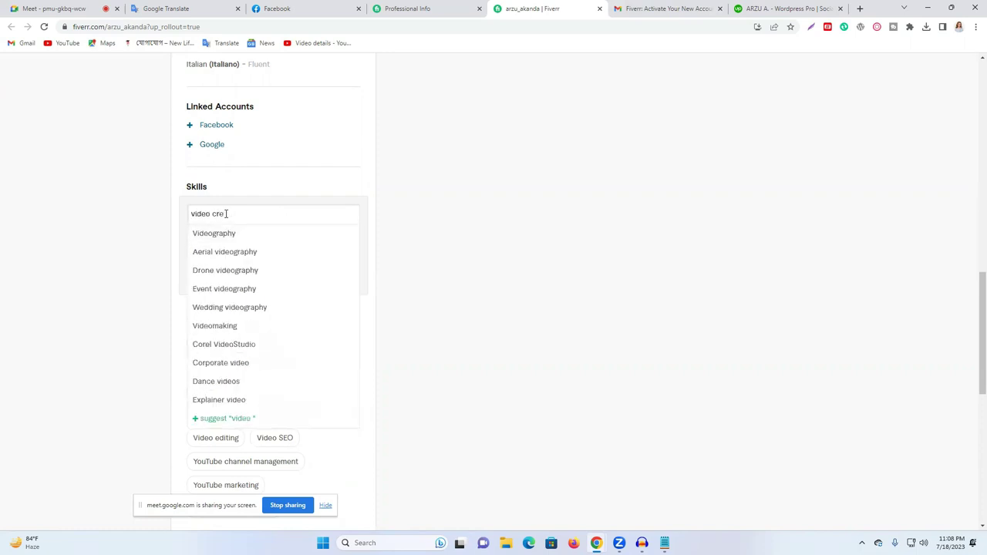
text(cre)
click(232, 234)
click(250, 245)
click(233, 272)
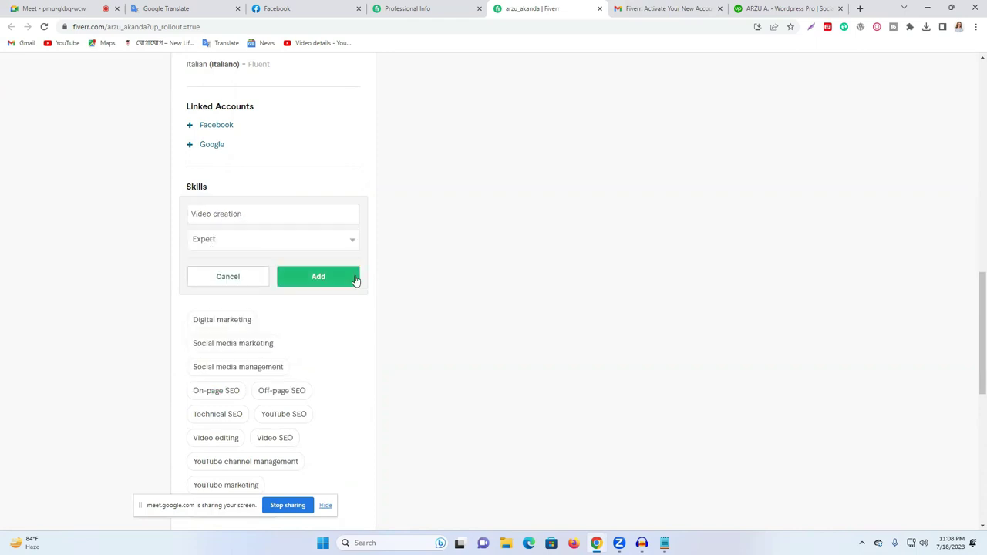
click(353, 280)
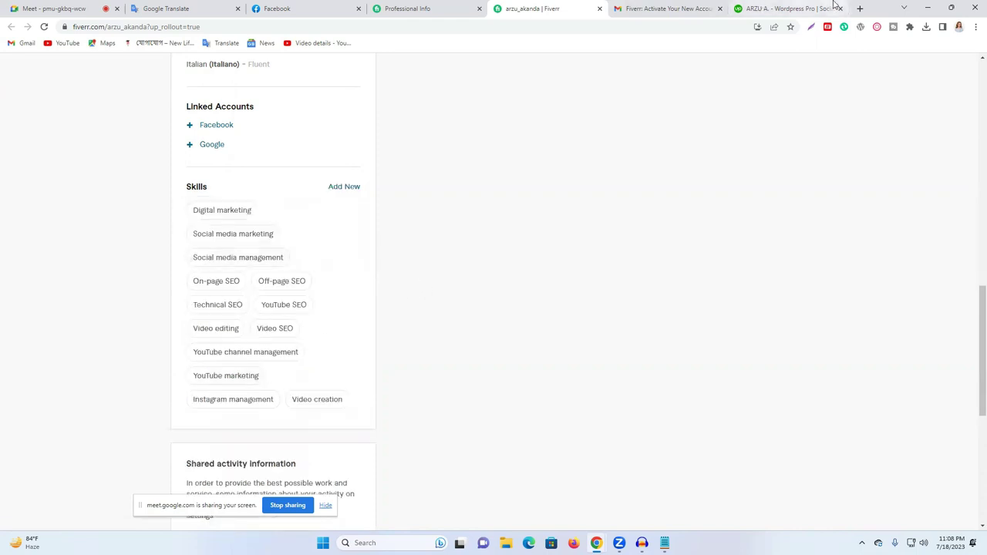
- Switch to the Upwork profile and expand its full description
click(786, 8)
scroll(472, 252, down, 2)
click(421, 176)
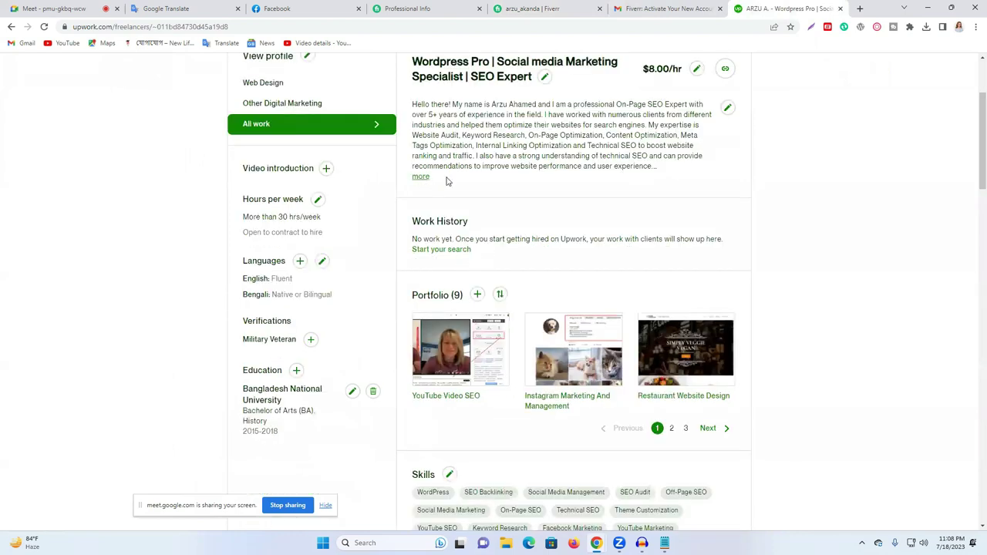
- Scroll through the Upwork services list, then go back to the Fiverr profile tab
scroll(527, 227, down, 2)
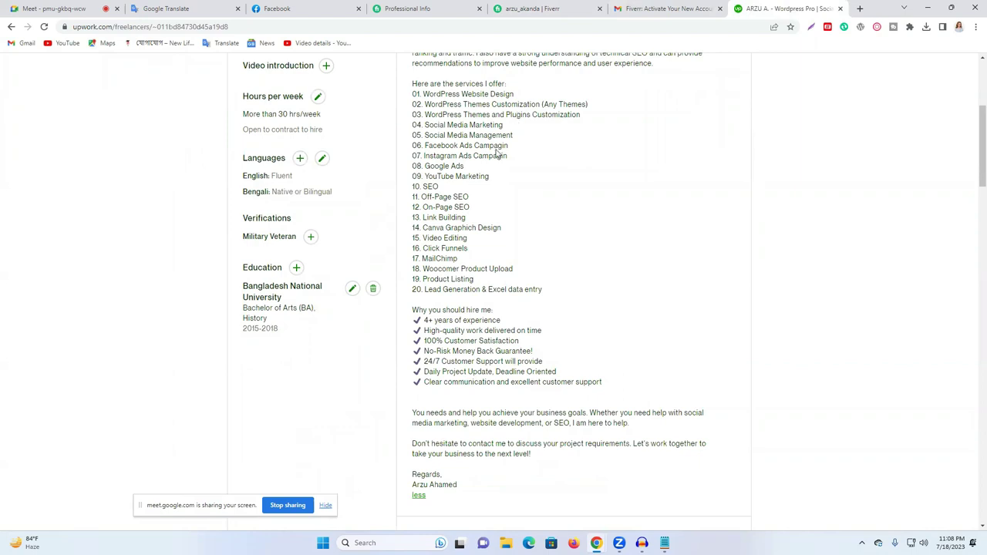
scroll(482, 298, down, 1)
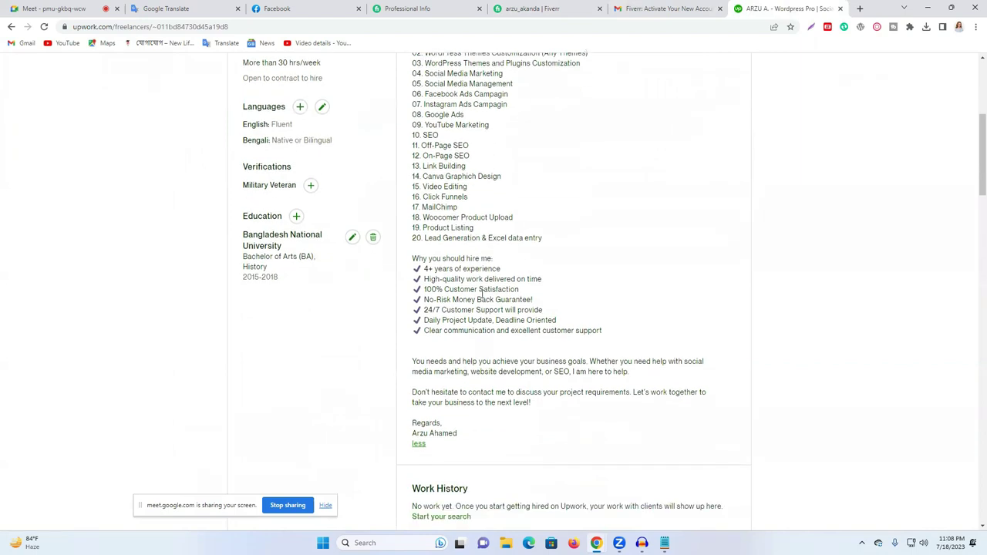
scroll(482, 298, up, 5)
click(521, 8)
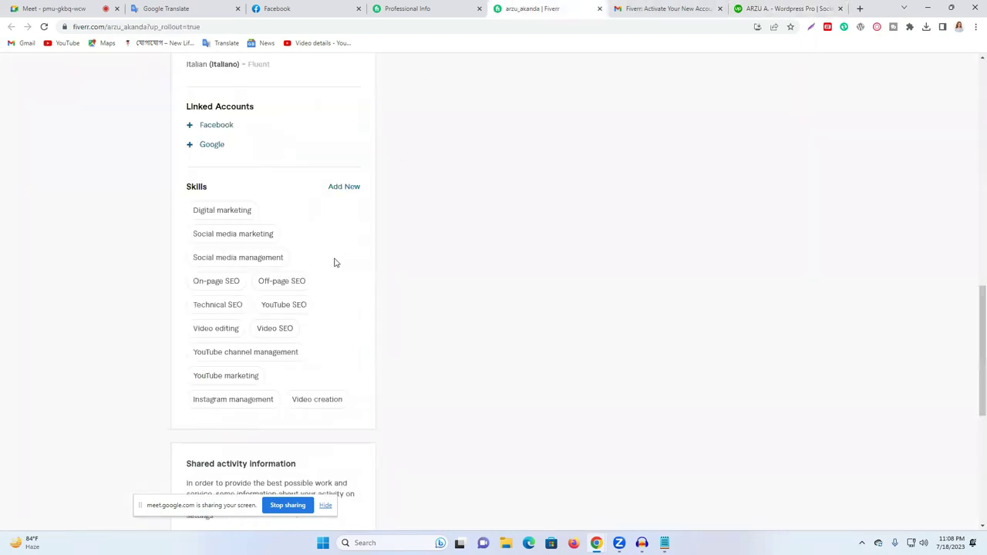
- Search 'Youtube a' and add YouTube ads creation to the skills at Expert level
mouse_move(322, 405)
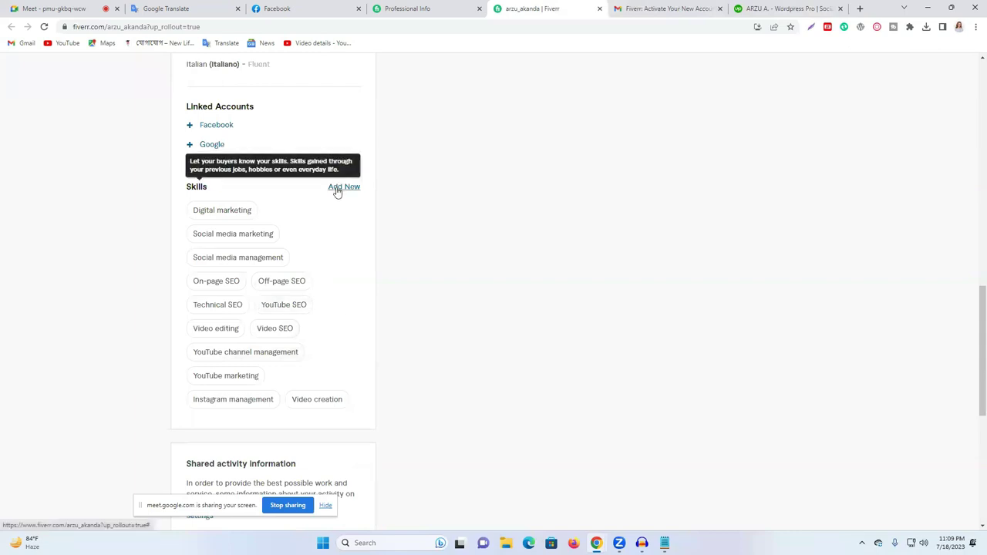
click(343, 188)
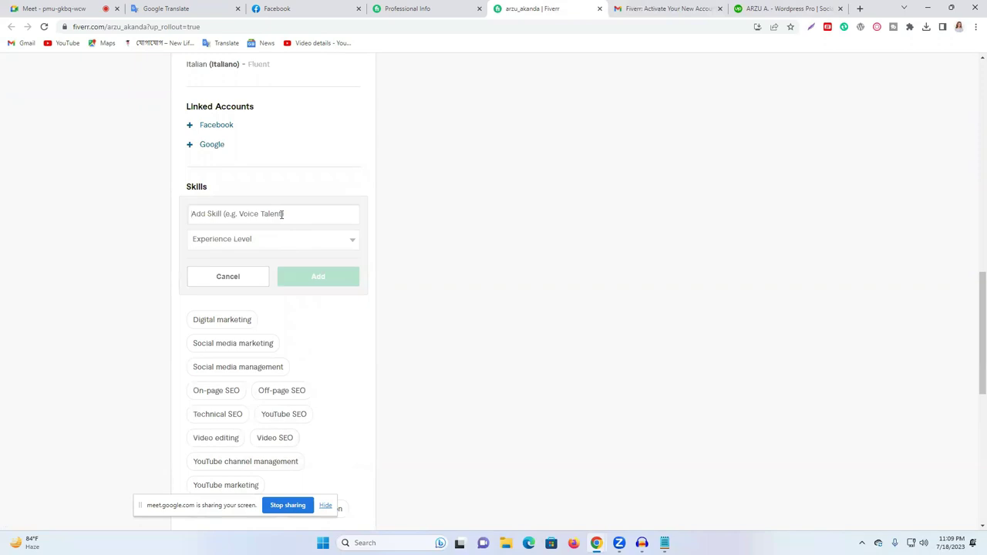
click(281, 215)
text(Youtub)
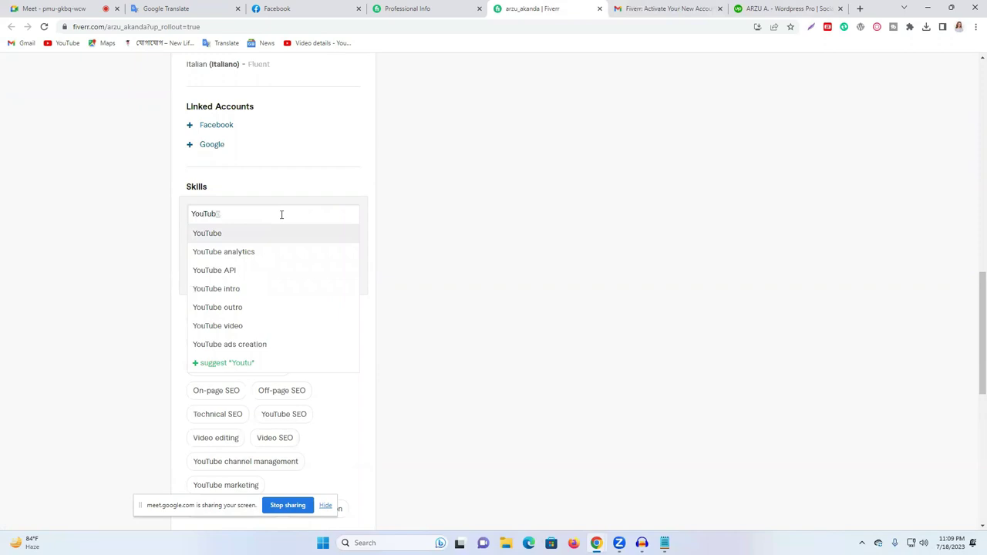
text(e)
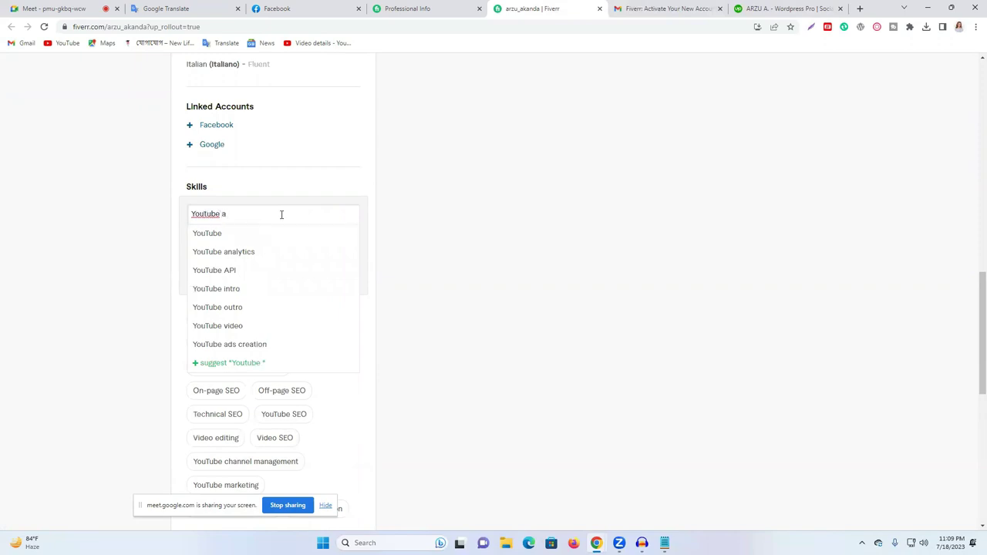
text( a)
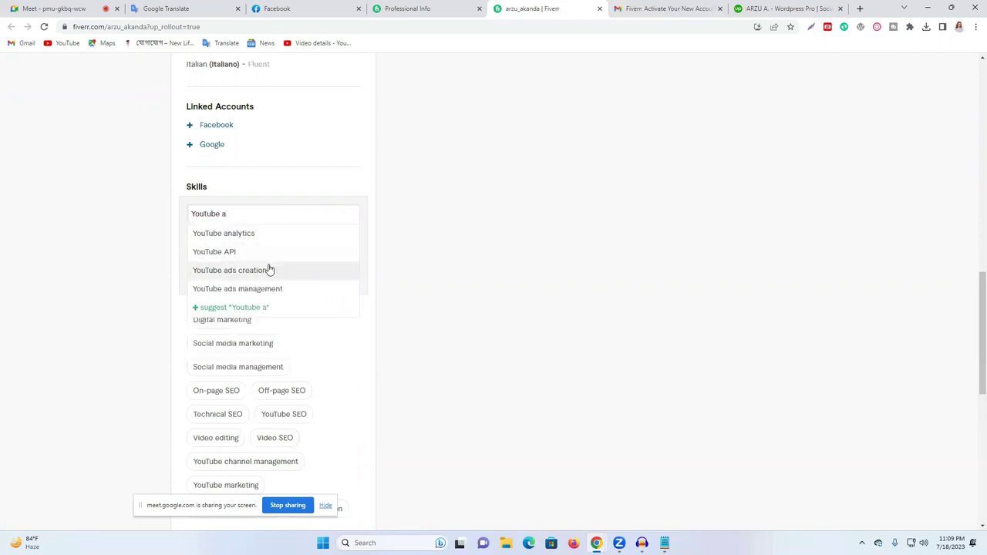
click(269, 270)
click(285, 247)
click(269, 272)
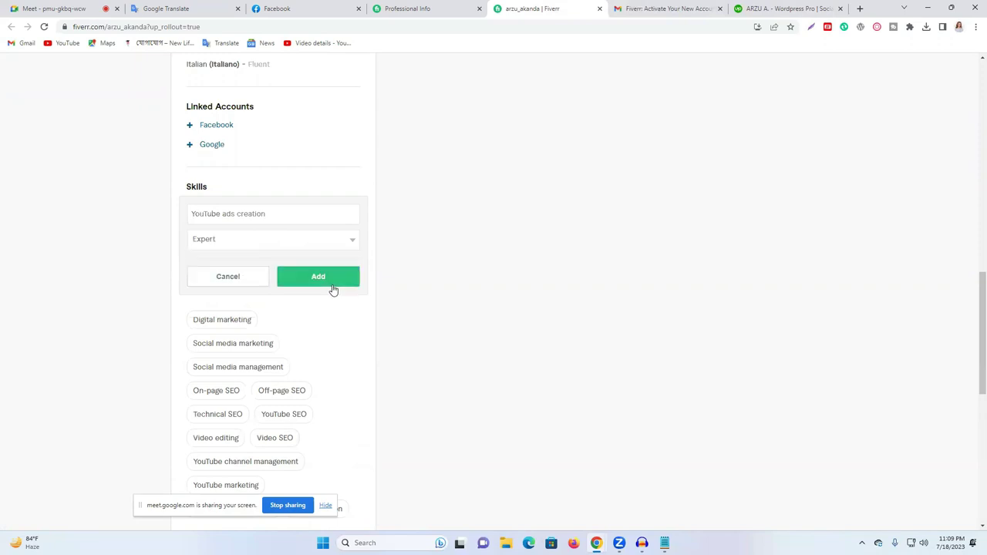
click(332, 278)
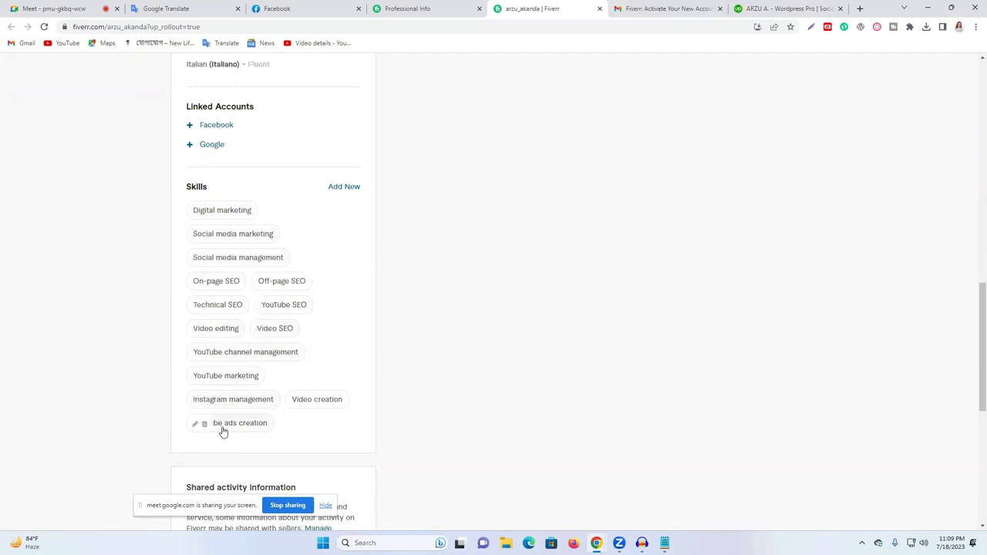
scroll(605, 328, up, 5)
scroll(605, 329, up, 6)
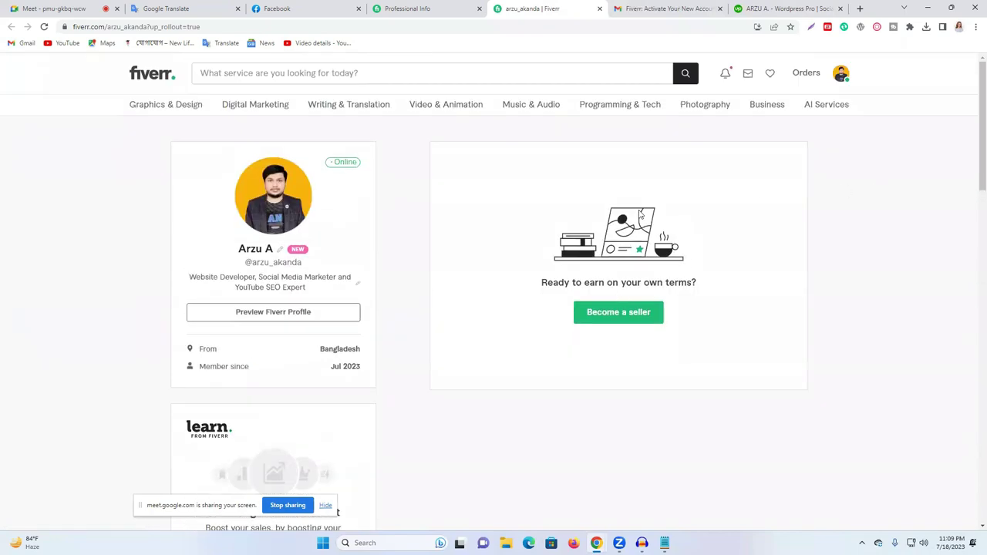
- Mark the pending Fiverr notification as read
click(724, 76)
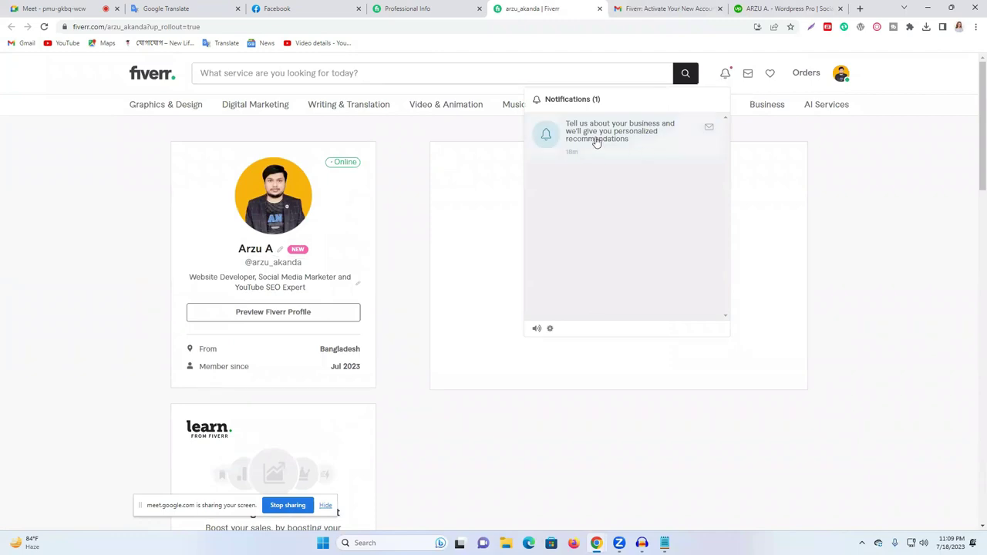
click(709, 129)
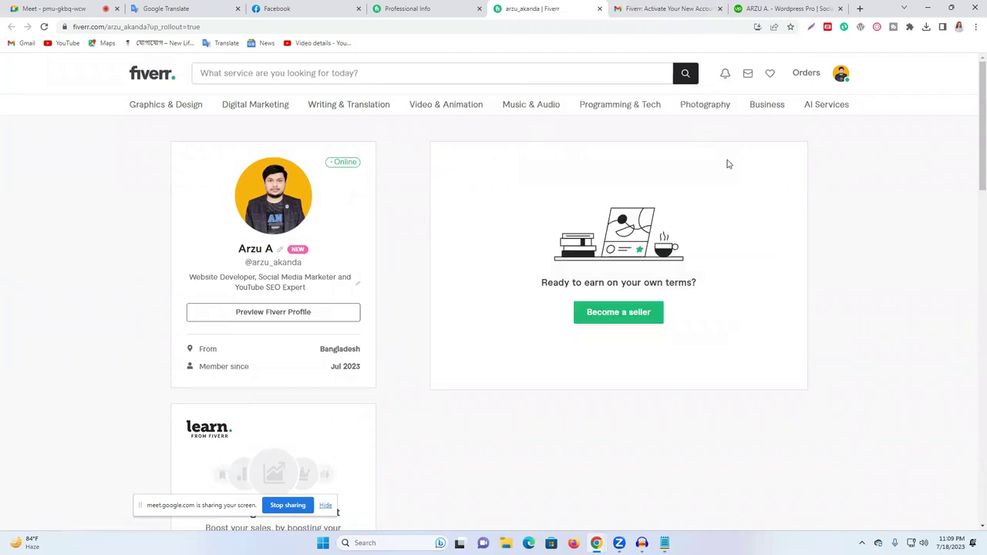
scroll(409, 249, down, 10)
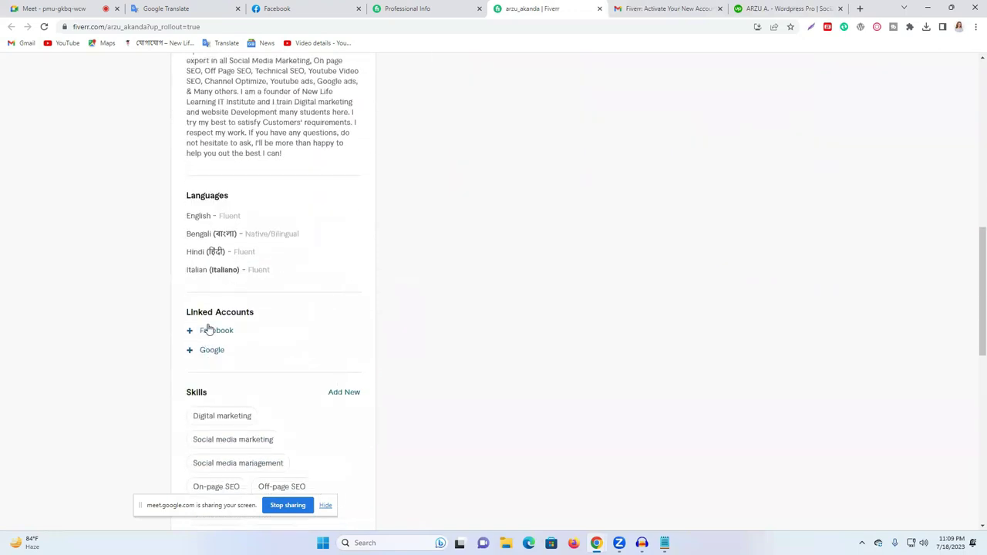
- Link a Google account under Linked Accounts by choosing it in the sign-in popup
click(210, 351)
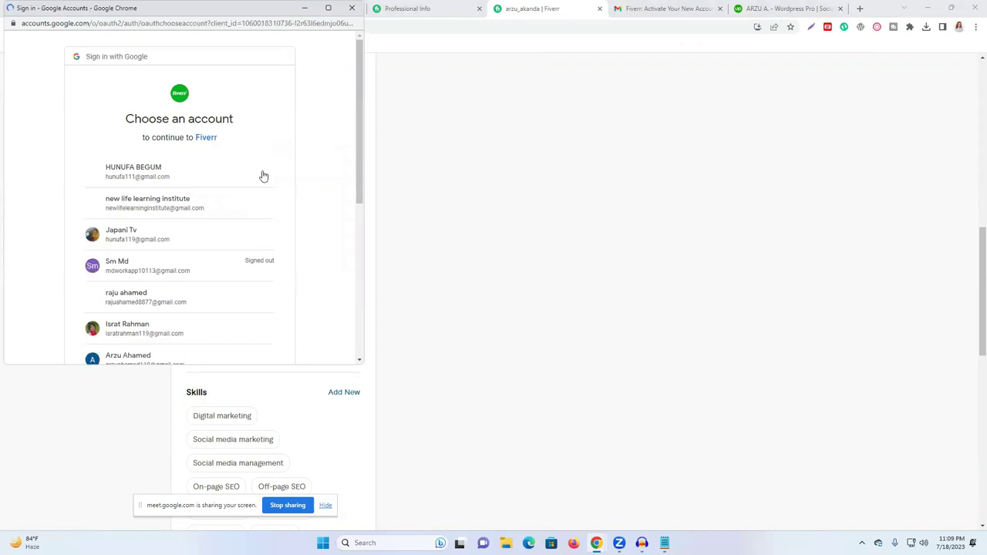
scroll(192, 255, down, 2)
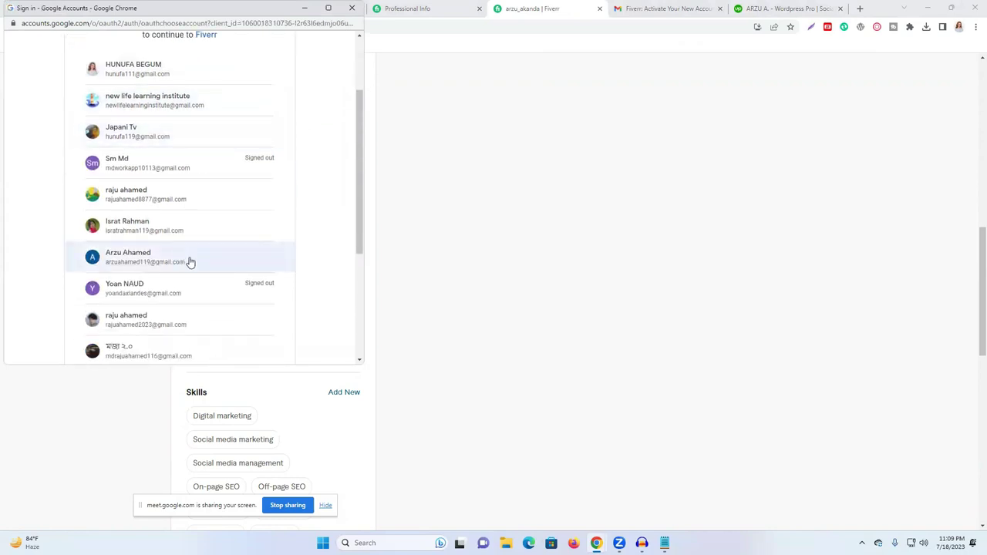
scroll(189, 262, down, 1)
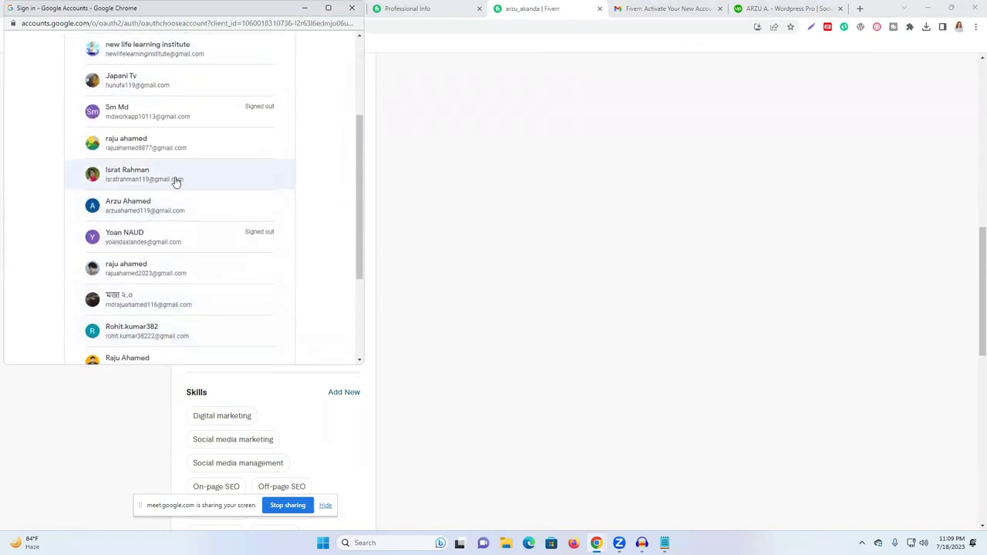
scroll(177, 193, down, 1)
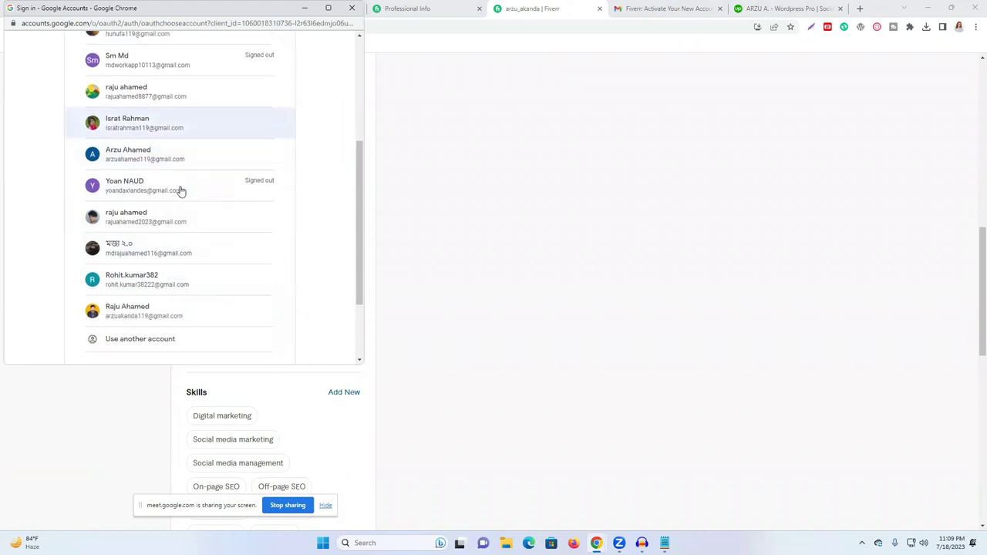
click(160, 310)
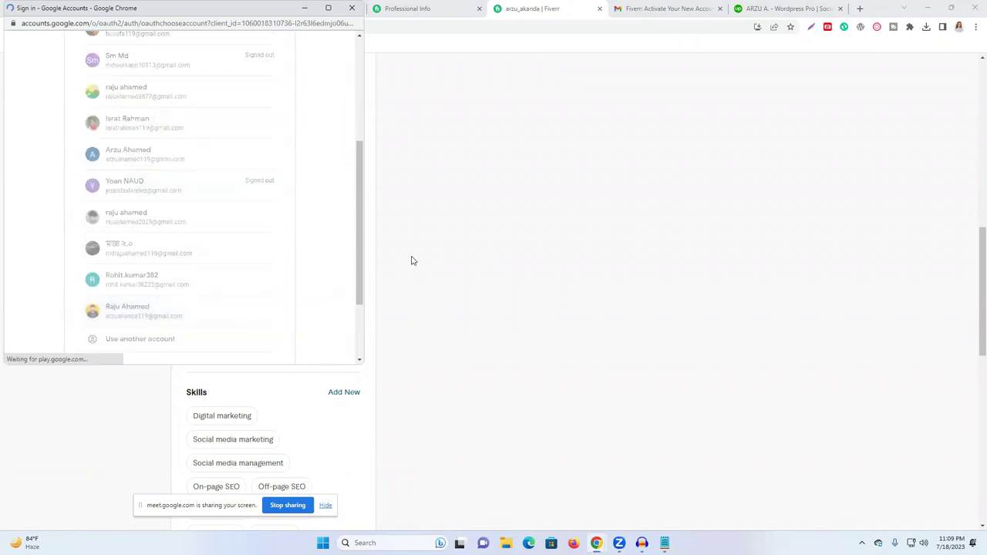
- Scroll back over the Fiverr profile and switch to the Upwork profile tab
scroll(420, 263, down, 1)
scroll(420, 263, down, 5)
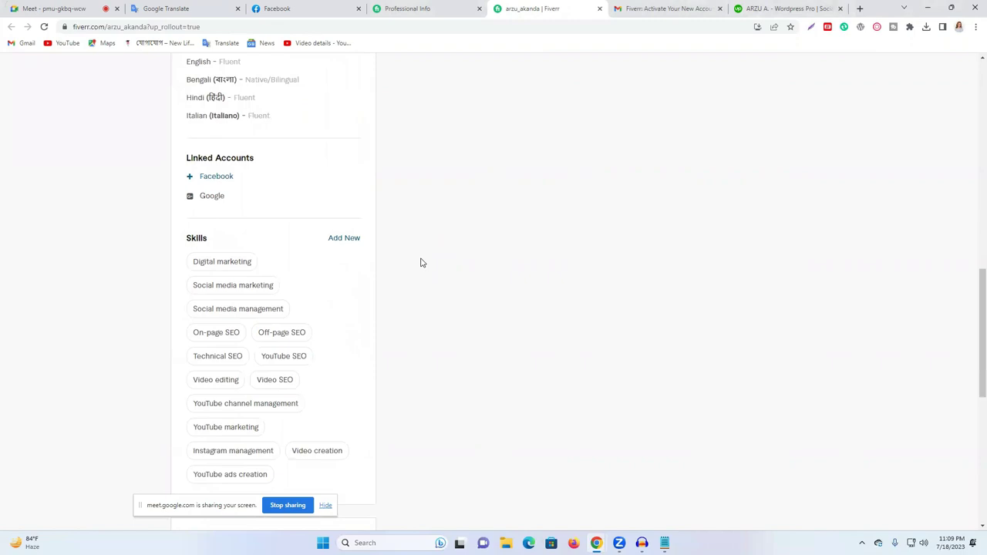
scroll(420, 264, up, 4)
scroll(422, 264, up, 1)
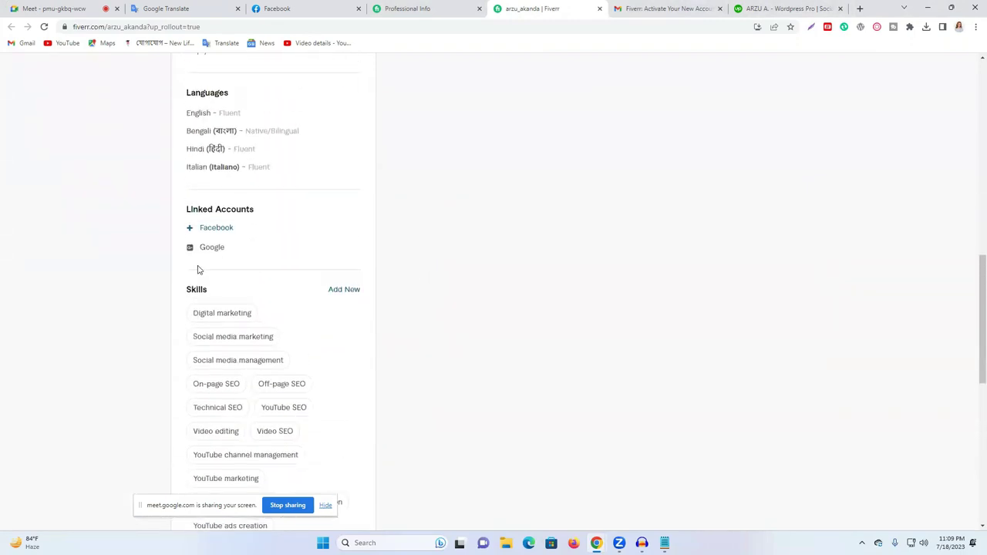
scroll(247, 262, up, 3)
scroll(462, 273, up, 10)
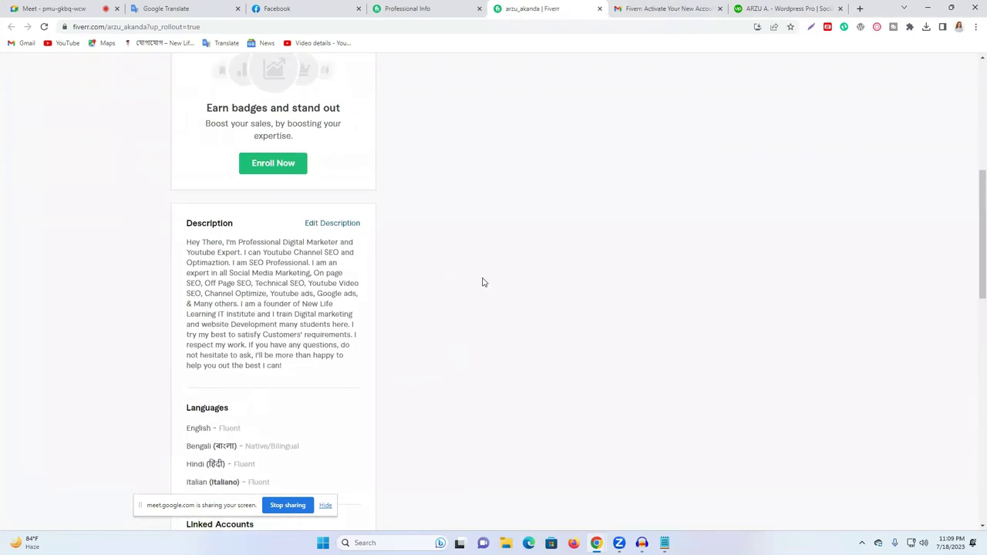
click(817, 9)
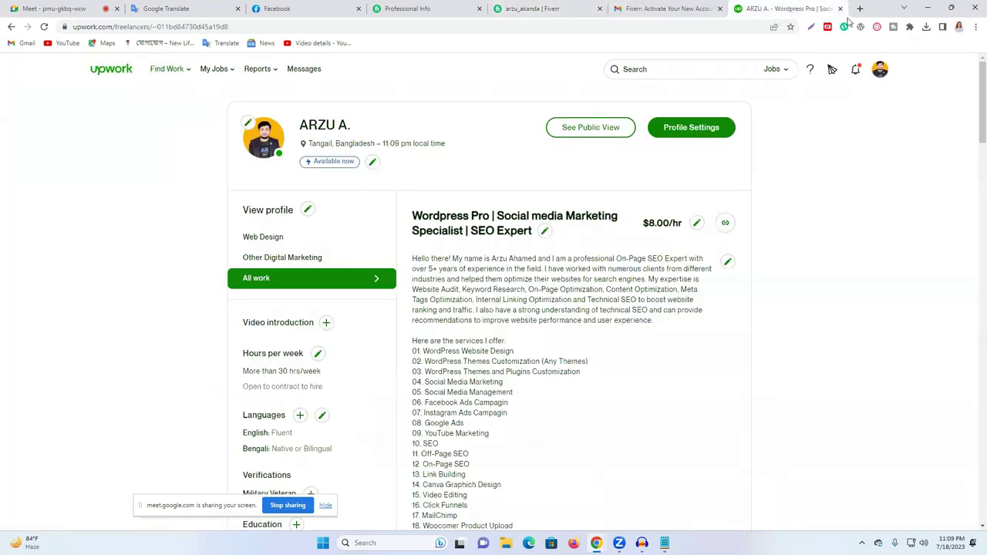
- Close the Upwork tab and return to the Professional Info onboarding page
click(840, 9)
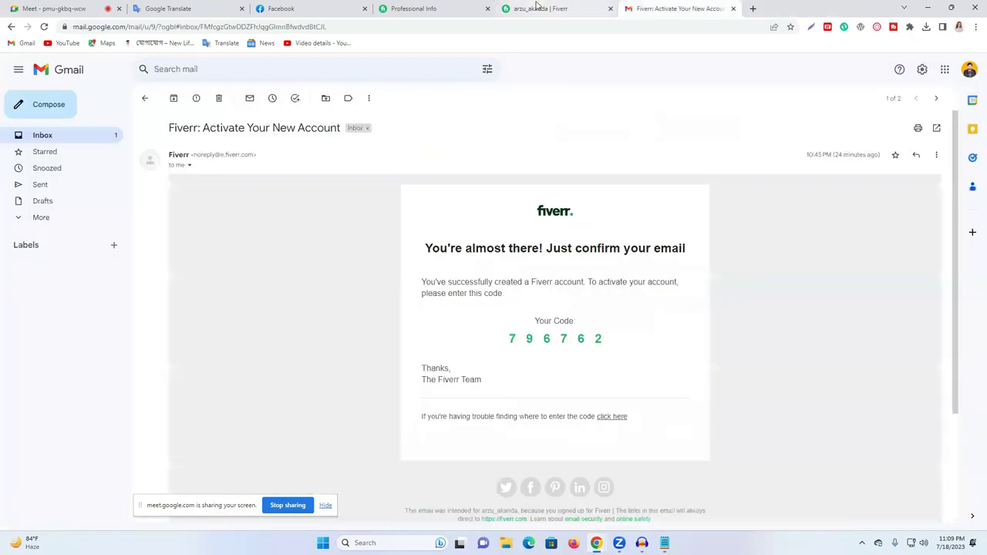
click(434, 8)
click(532, 7)
click(440, 7)
scroll(755, 314, down, 2)
scroll(755, 314, down, 3)
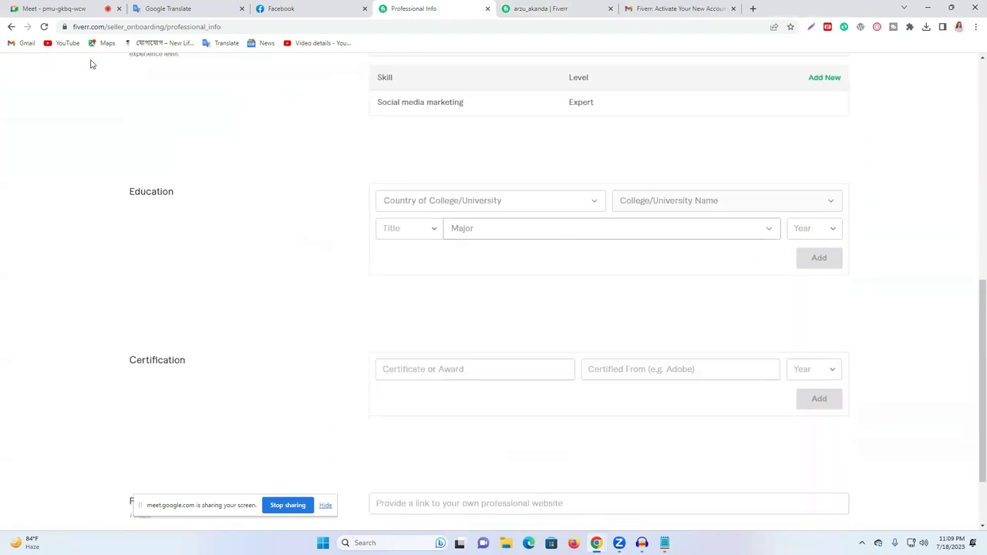
- Reload Professional Info so all 14 skills show, then open a new blank tab
click(44, 27)
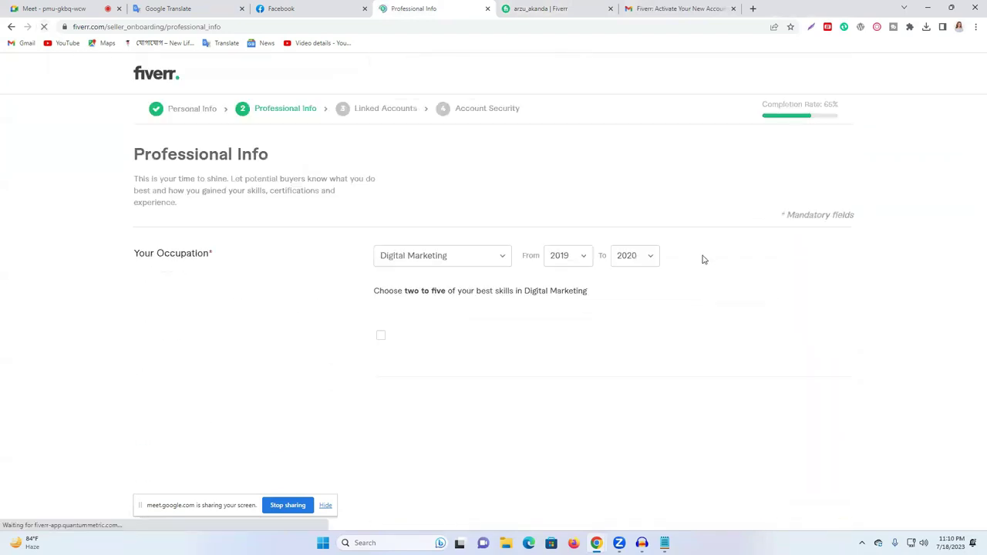
scroll(517, 218, up, 1)
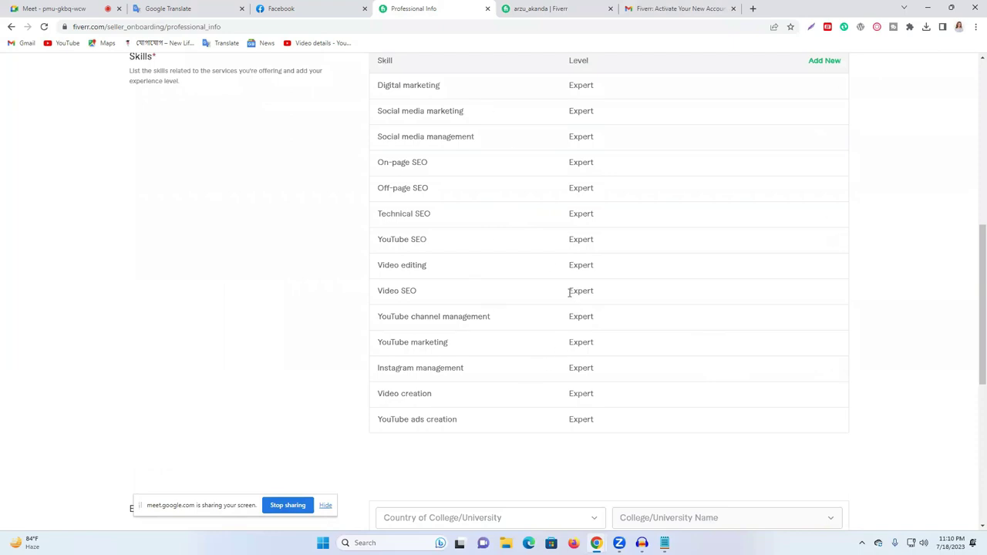
scroll(570, 281, up, 2)
scroll(571, 277, down, 7)
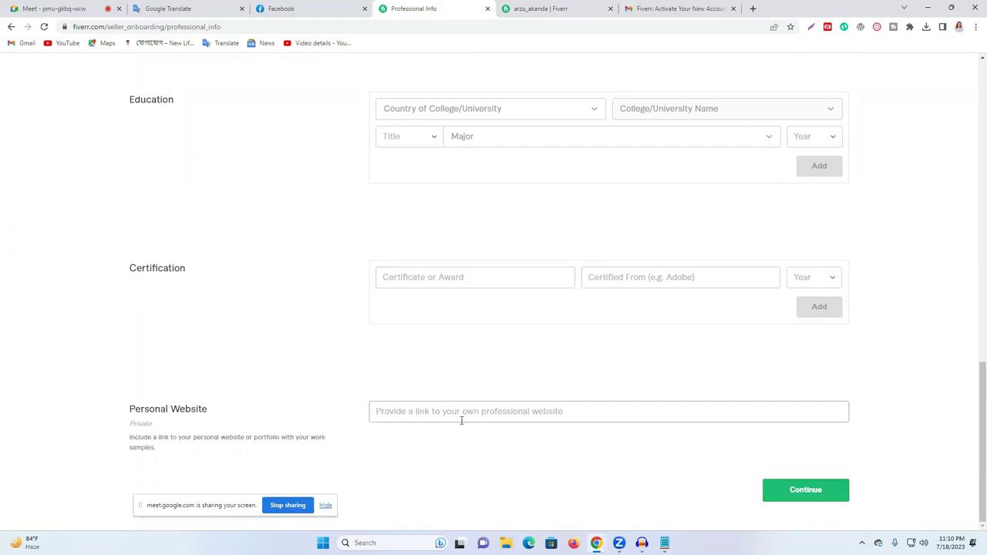
click(752, 8)
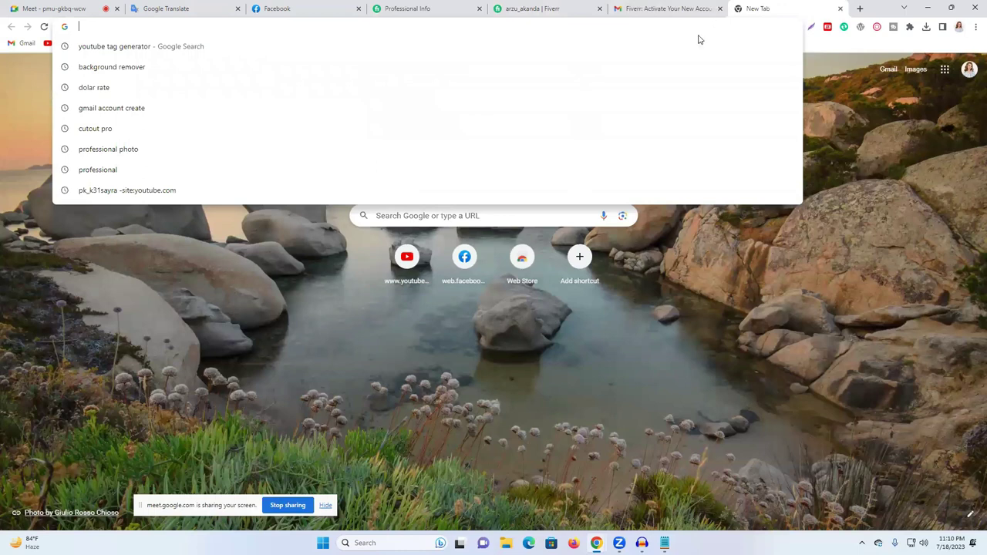
- Copy the autocompleted newlifelearningitinstitute.com address from the new tab's address bar
text(newlifelearningitinstitute.com)
right_click(199, 24)
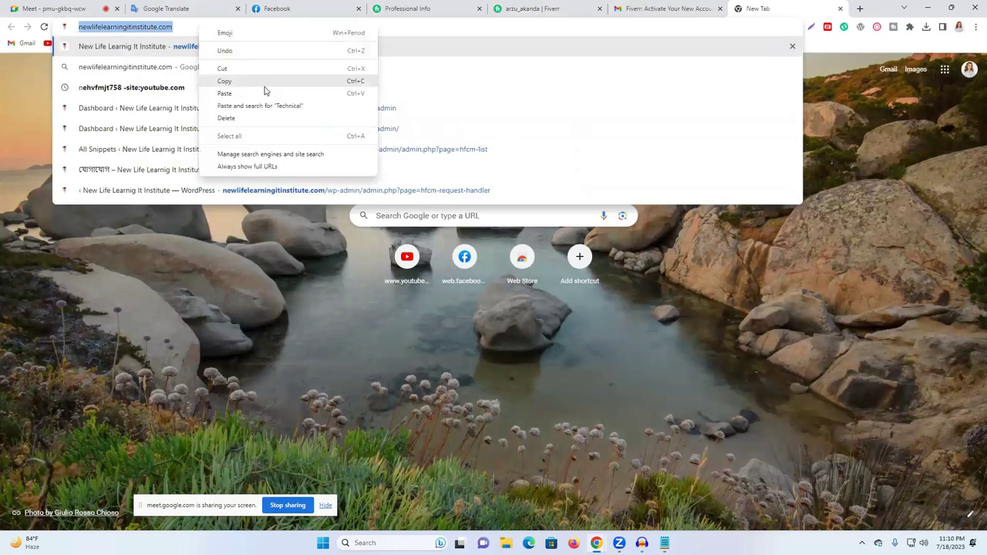
click(271, 85)
key(ctrl+shift+Tab)
key(ctrl+shift+Tab)
key(ctrl+shift+Tab)
- Paste the address into Personal Website, remove the https prefix, and continue to Linked Accounts
click(482, 412)
key(ctrl+v)
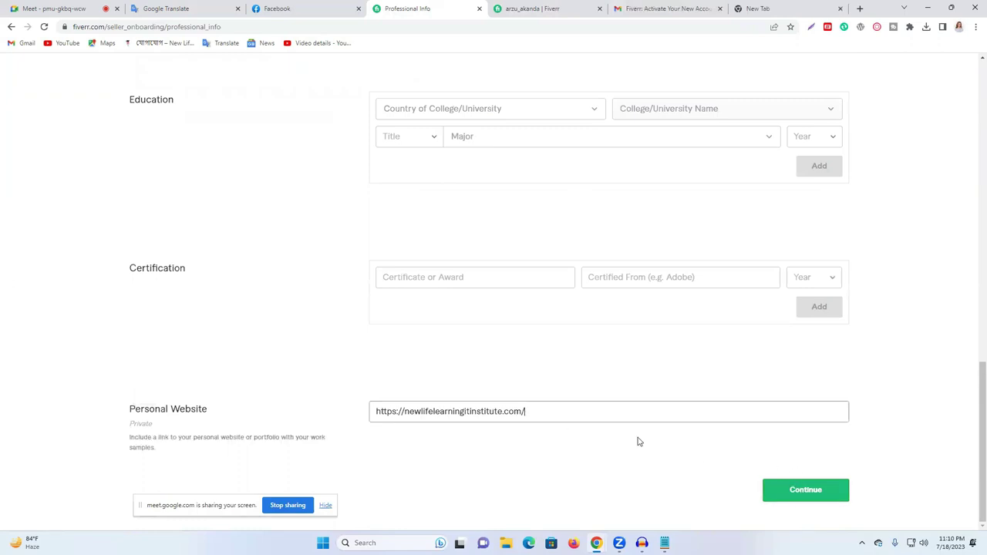
click(405, 412)
key(BackSpace)
key(BackSpace)
key(BackSpace)
key(BackSpace)
key(BackSpace)
key(BackSpace)
key(BackSpace)
key(BackSpace)
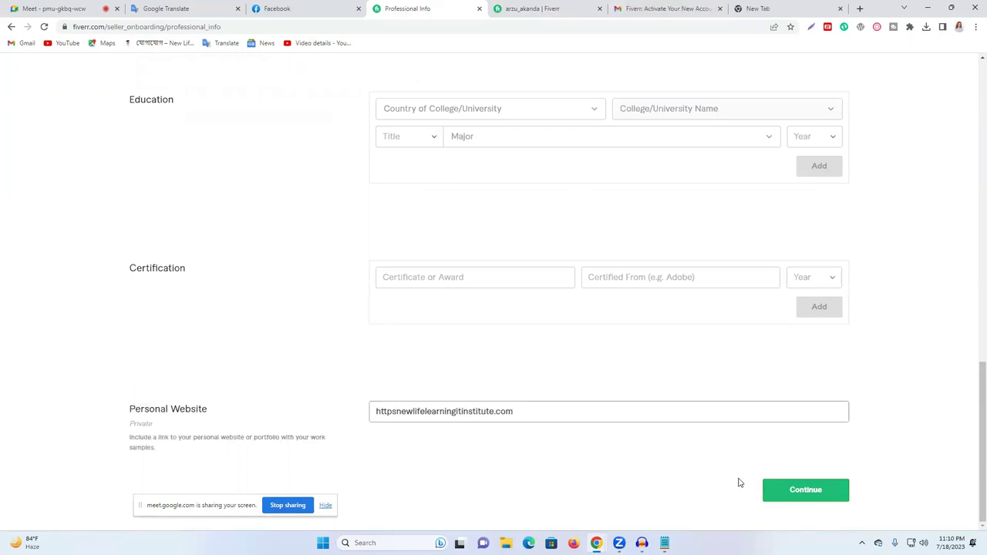
click(805, 491)
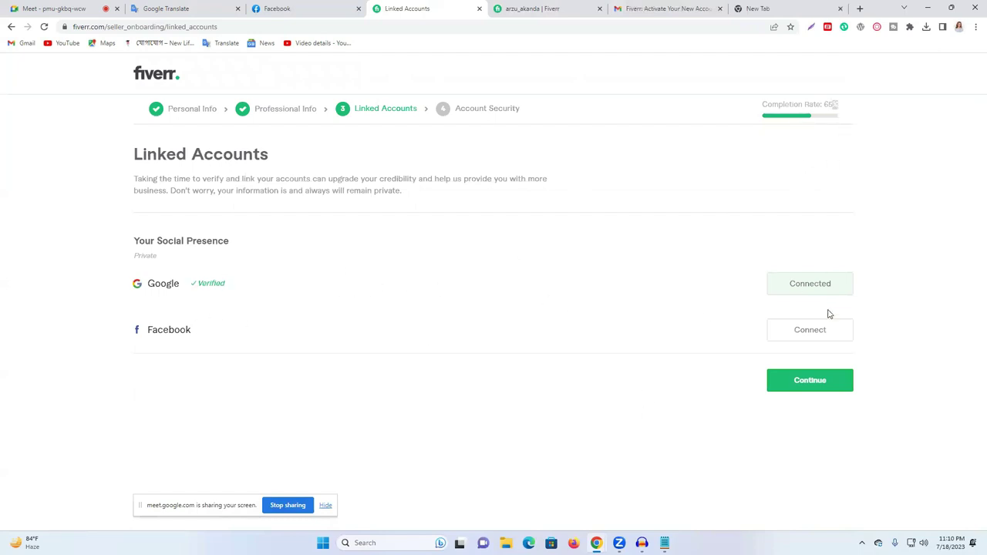
- Continue to Account Security and try verifying a phone number by SMS
click(808, 377)
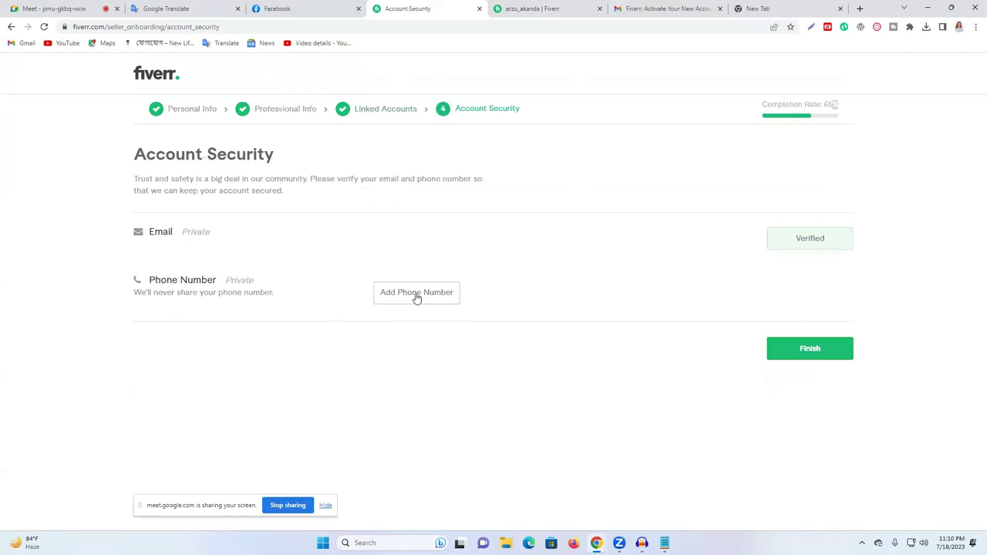
click(416, 295)
click(425, 288)
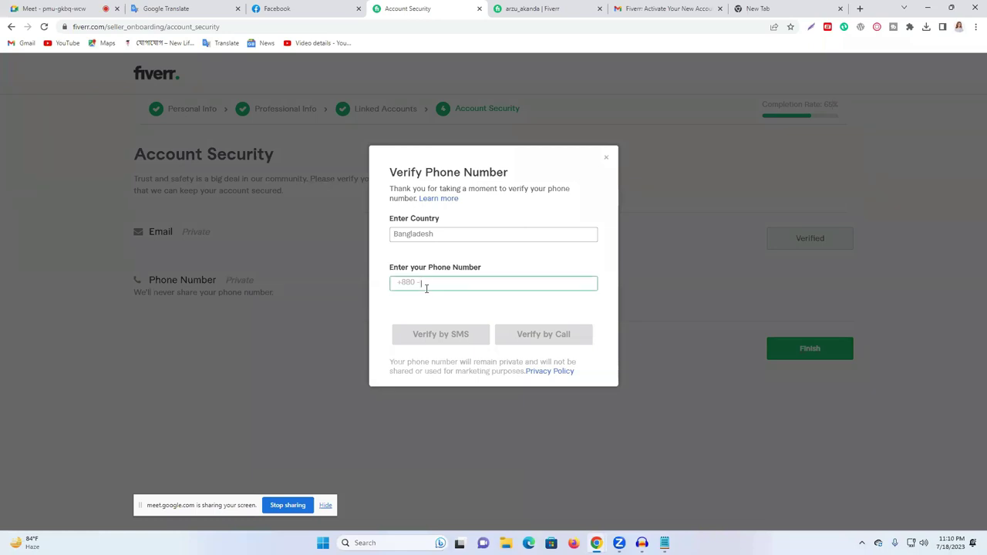
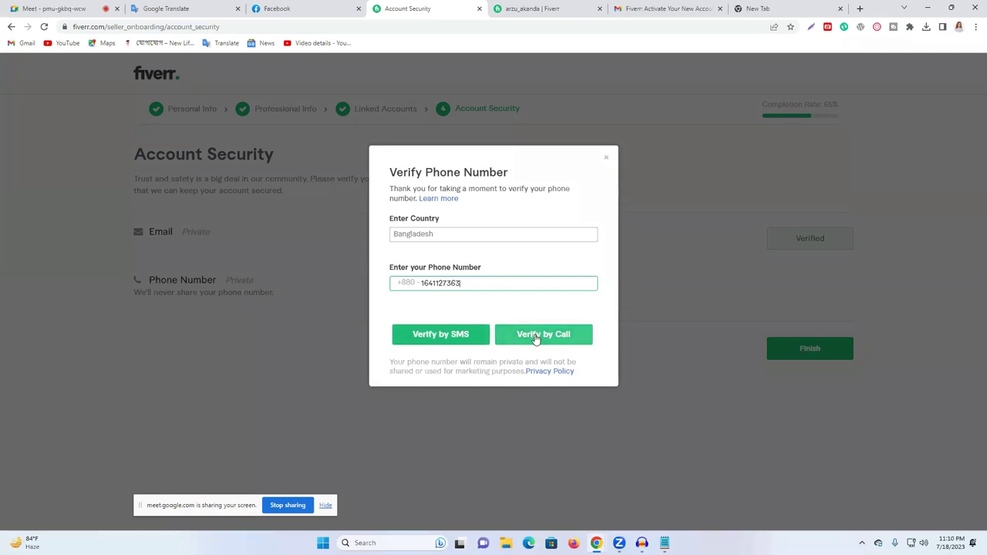
click(453, 336)
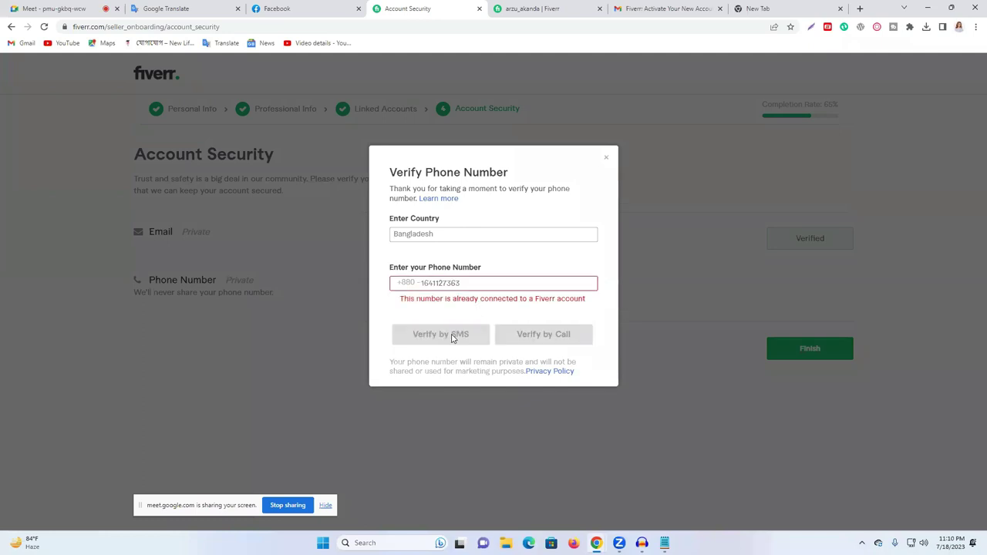
double_click(481, 285)
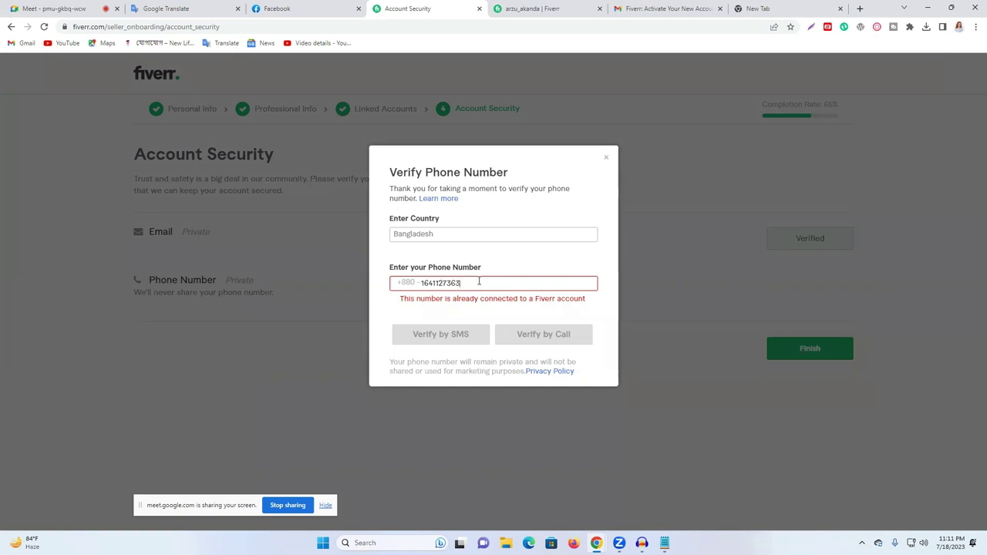
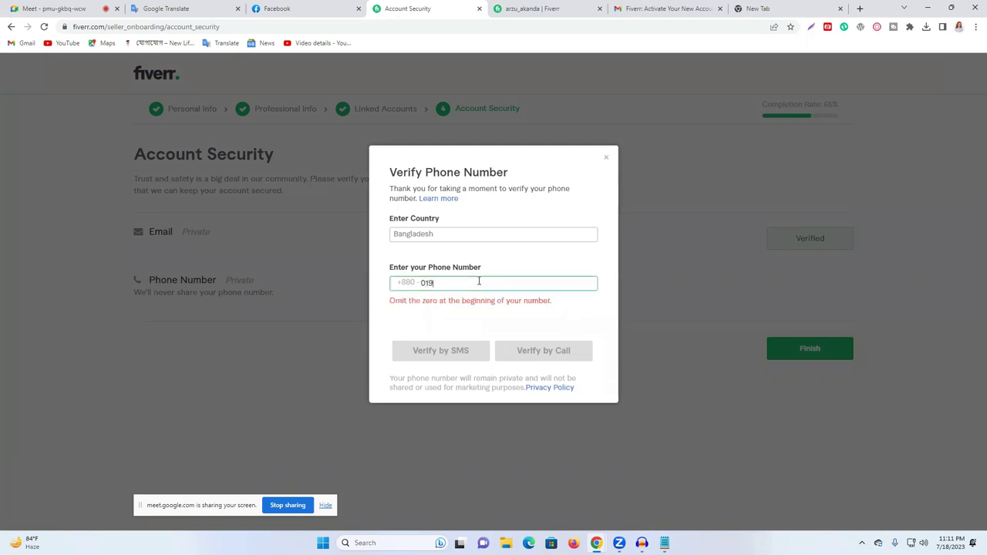
- Enter the phone number without its leading zero and request the SMS verification code
click(424, 283)
key(BackSpace)
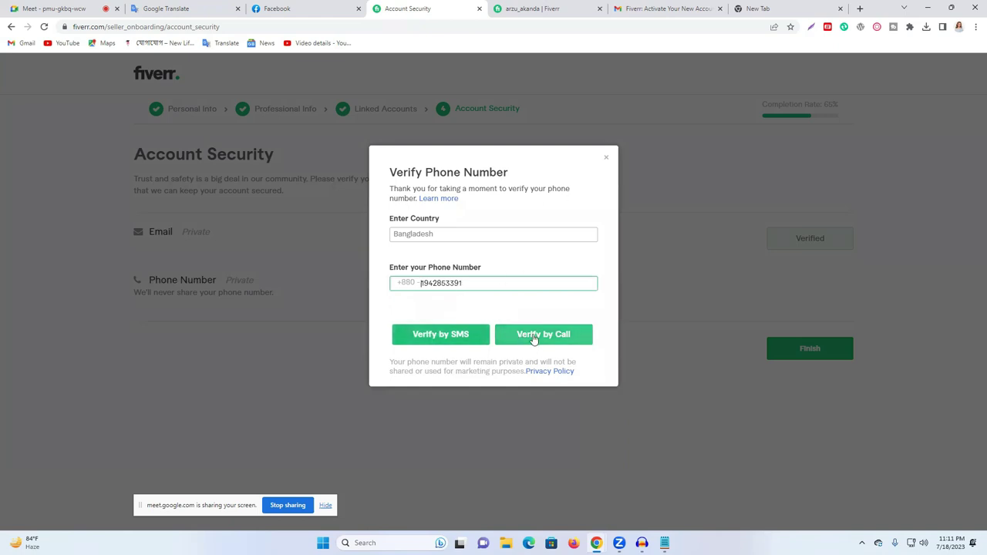
click(437, 336)
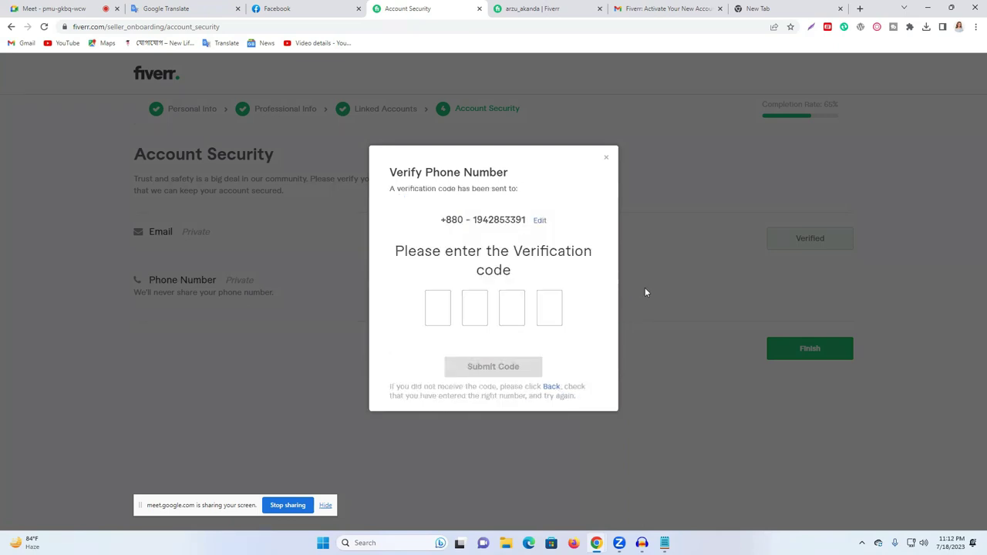
- Enter the four-digit SMS code, submit it, and acknowledge the Verification Complete message
click(444, 315)
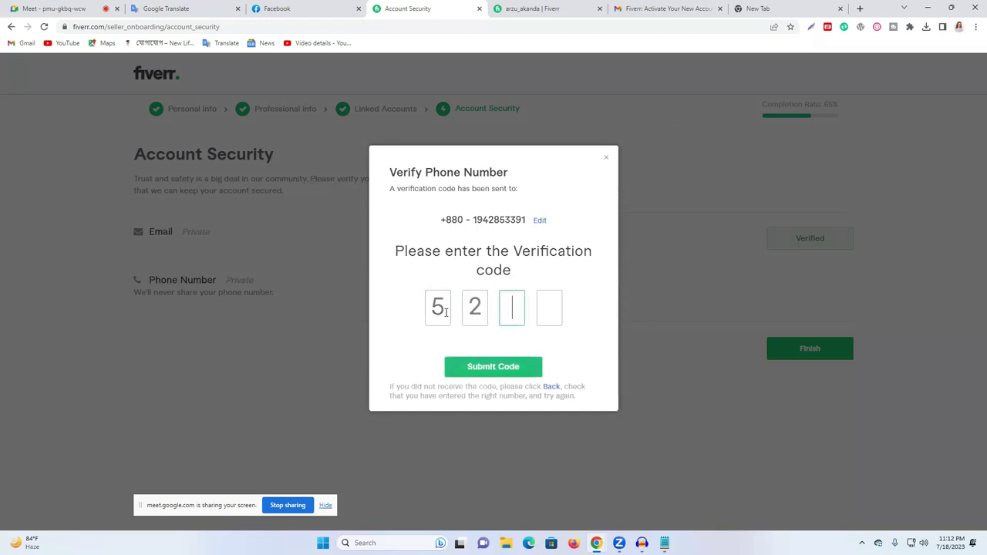
click(515, 368)
click(504, 236)
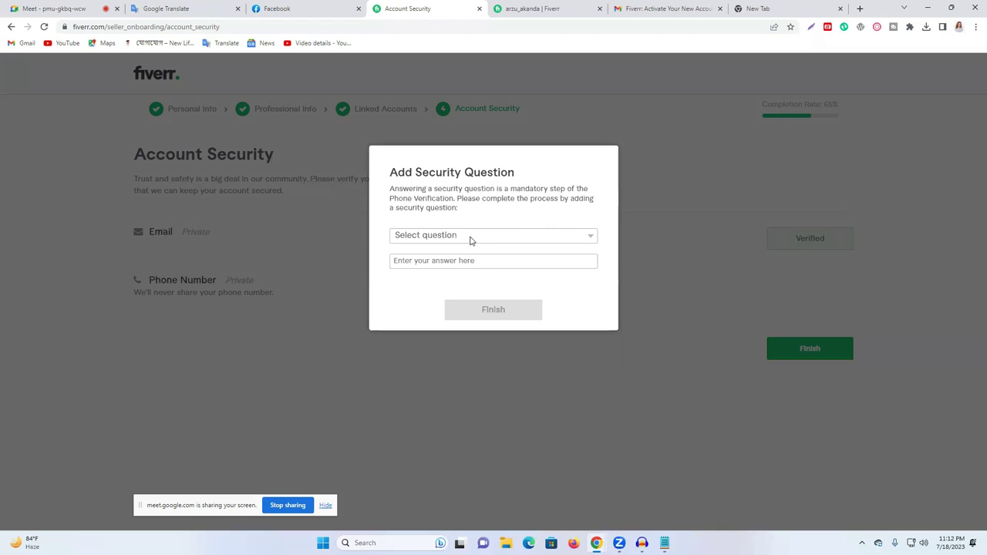
- Set 'What was your childhood nickname?' as the security question and submit an answer
click(471, 240)
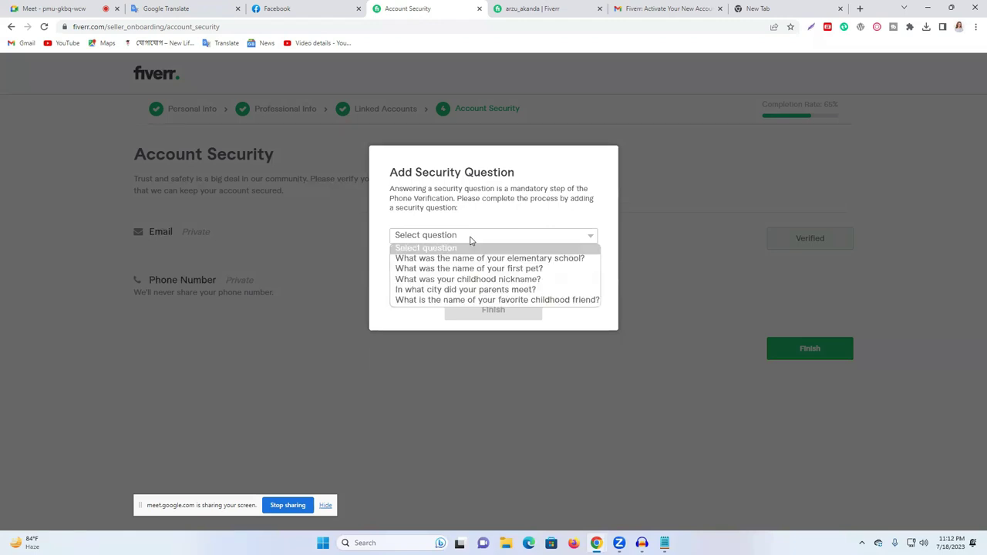
click(475, 280)
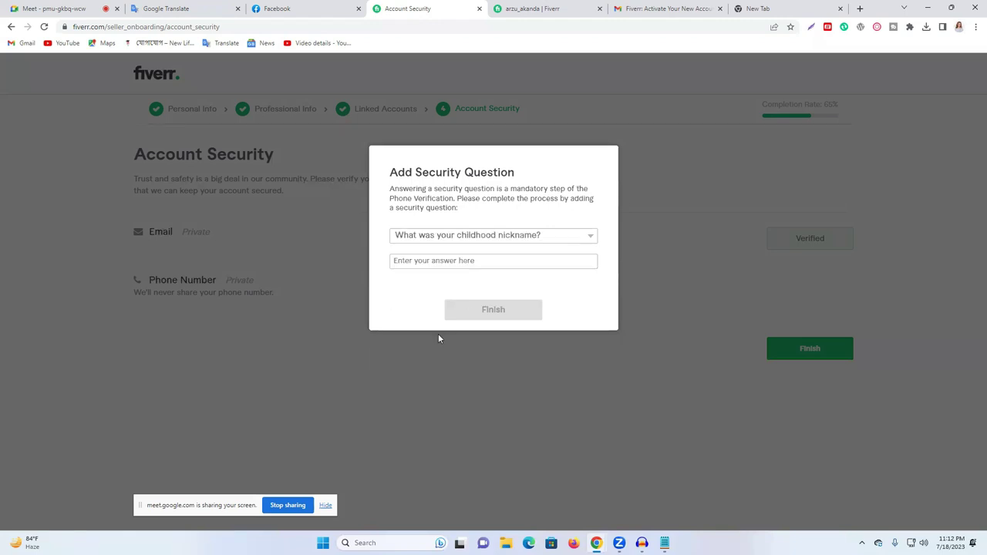
click(463, 261)
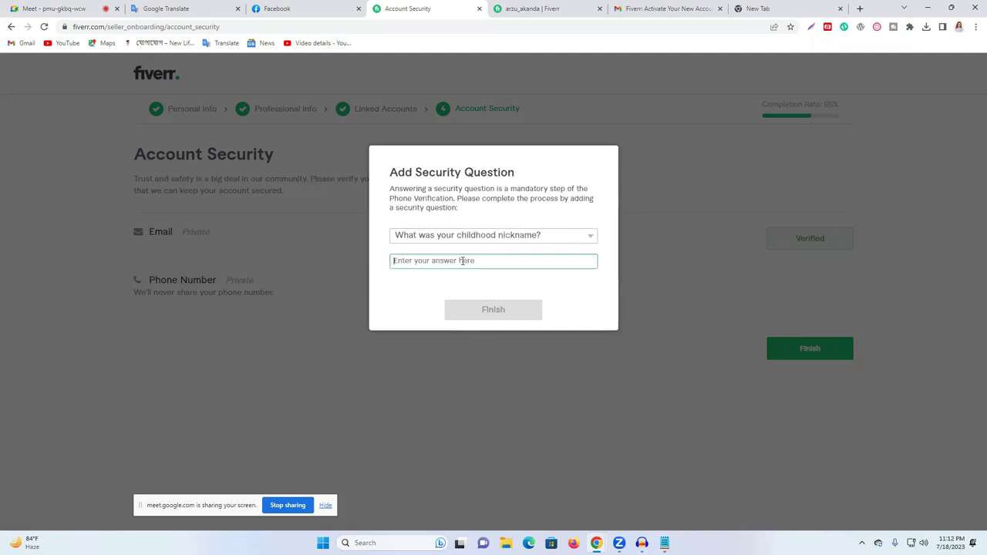
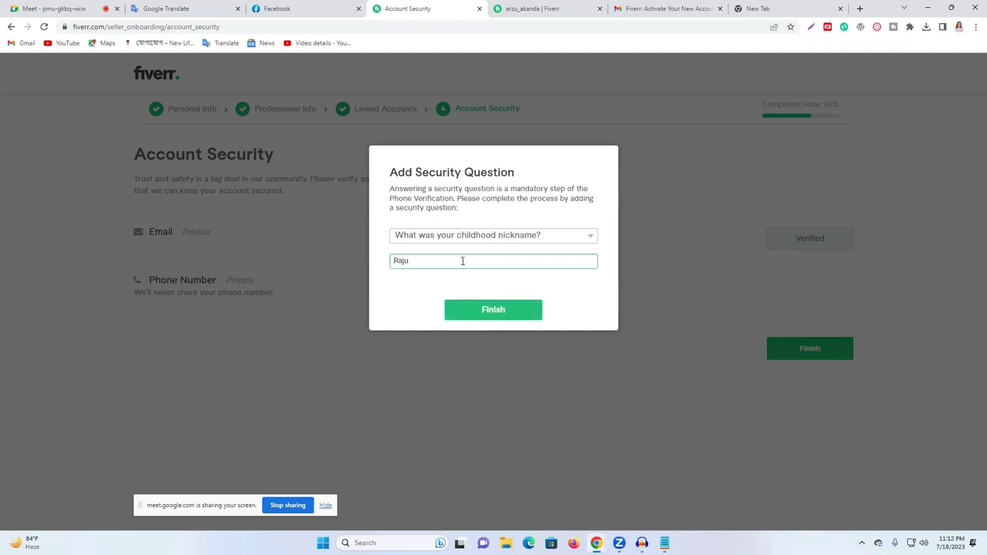
click(470, 306)
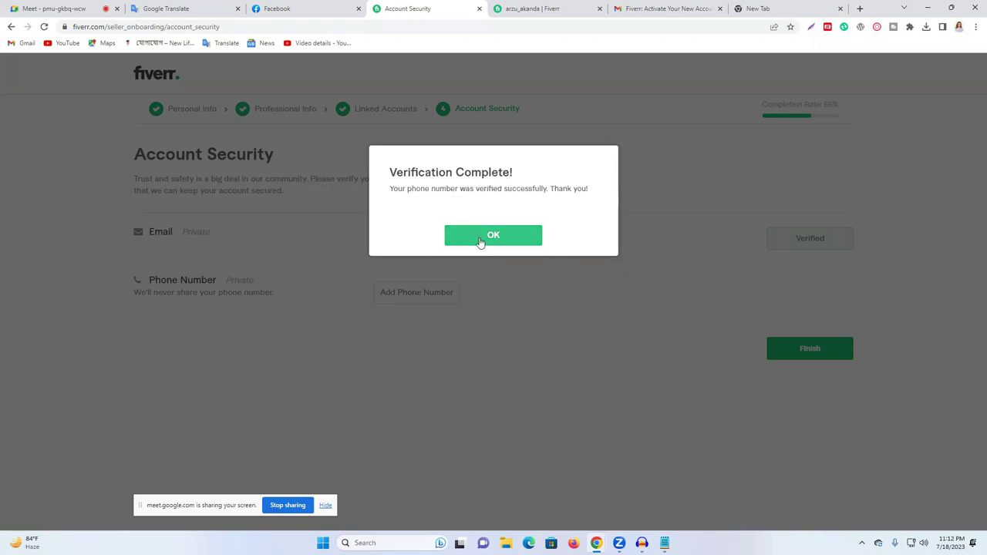
- Dismiss the confirmation messages and finish the seller profile setup
click(512, 244)
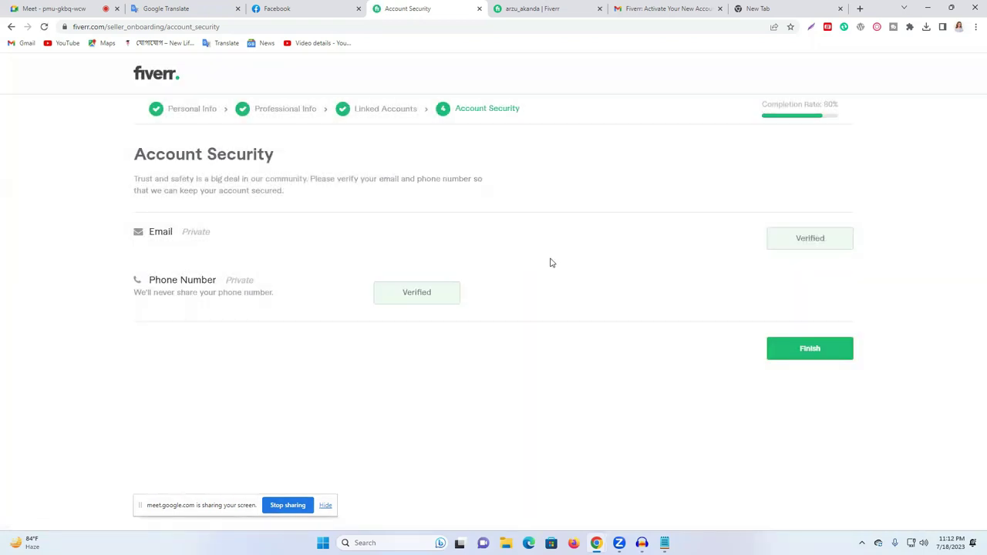
click(797, 348)
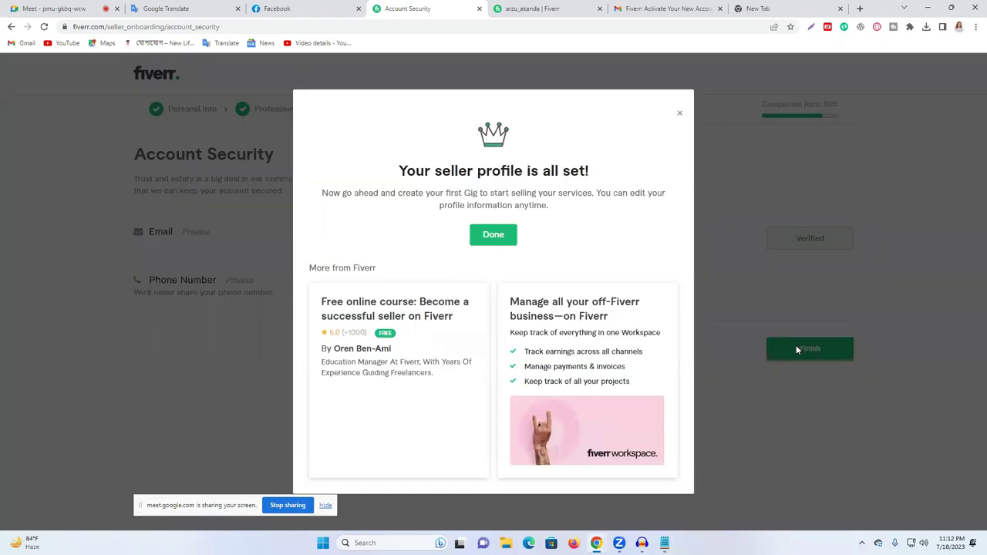
click(506, 235)
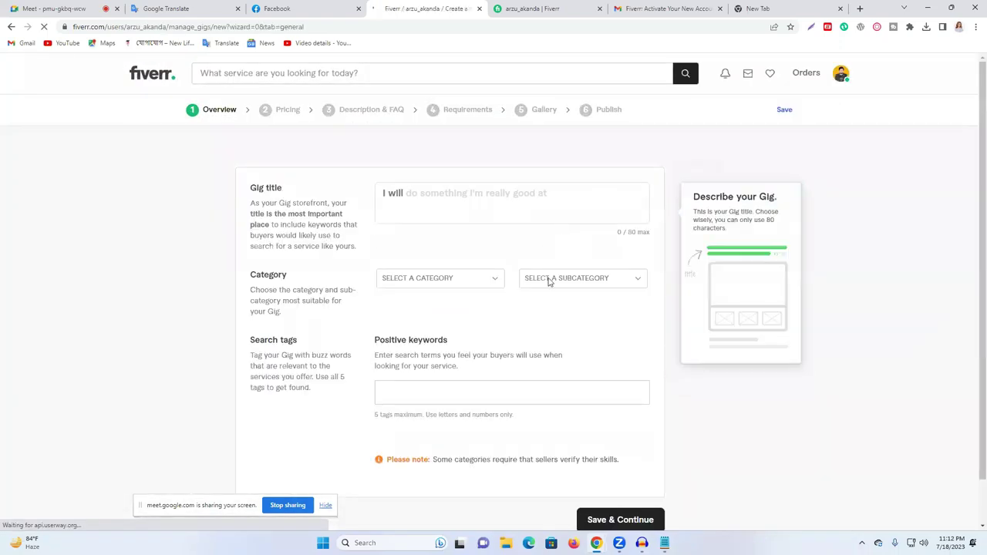
- Go to your own seller profile page from the account menu
click(845, 75)
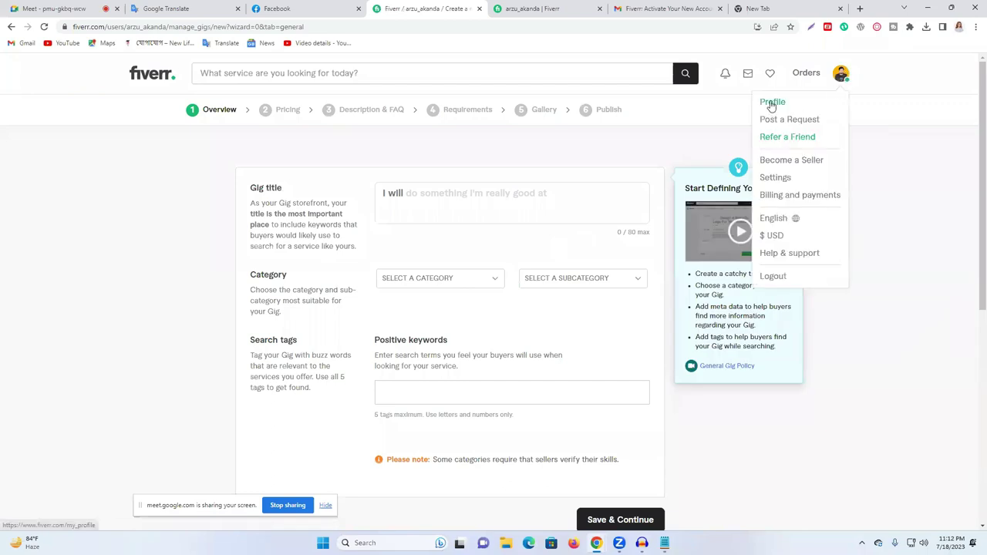
click(771, 105)
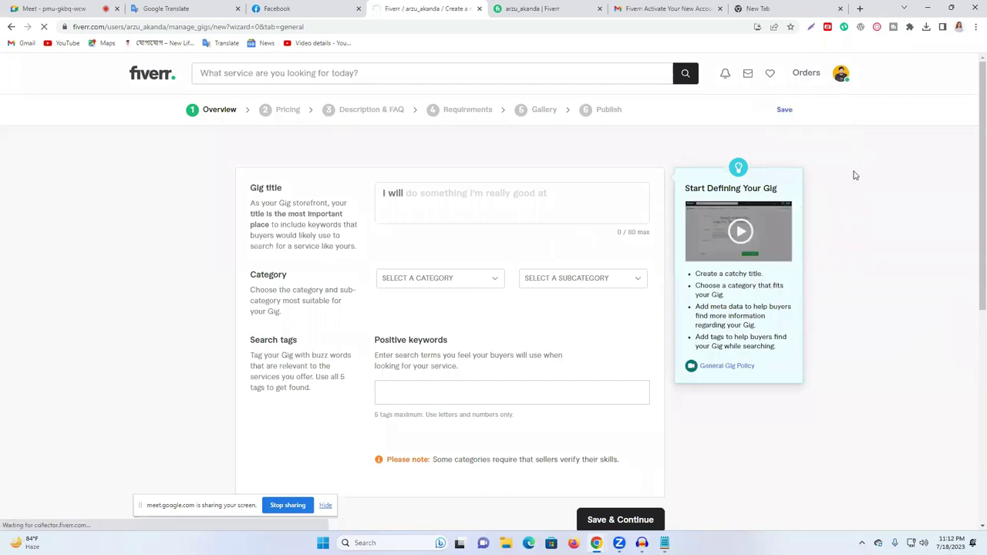
scroll(397, 220, down, 5)
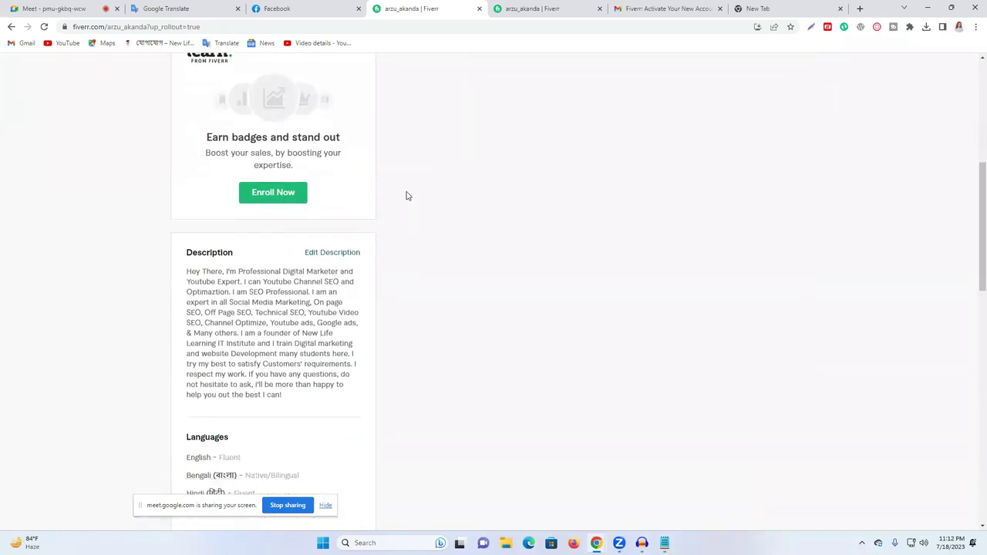
scroll(407, 196, down, 3)
- Copy the full Description paragraph from the Fiverr profile
triple_click(273, 154)
right_click(273, 153)
click(293, 161)
right_click(295, 161)
click(322, 167)
scroll(311, 186, down, 5)
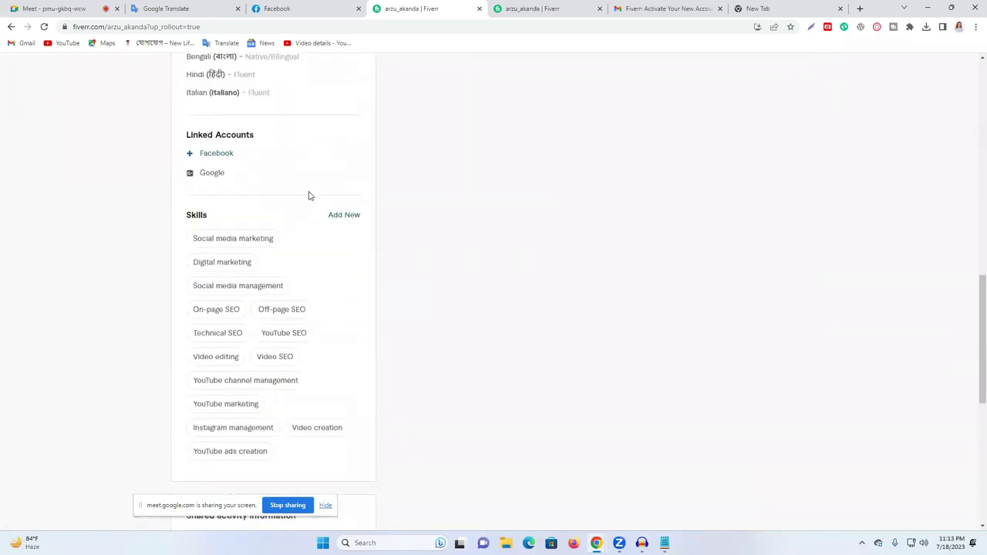
click(796, 14)
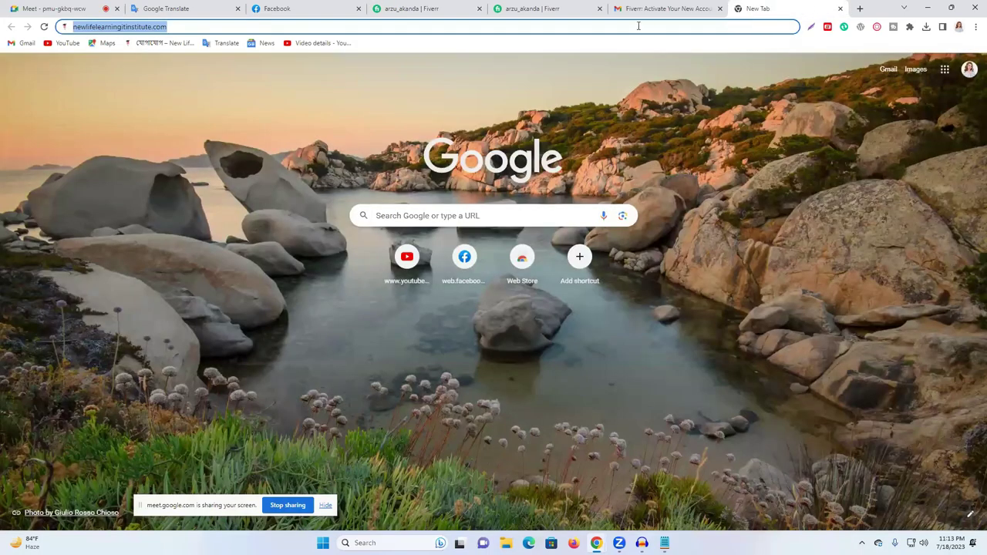
- Load ChatGPT and open the YouTube Promotion Expert conversation
text(chat.openai)
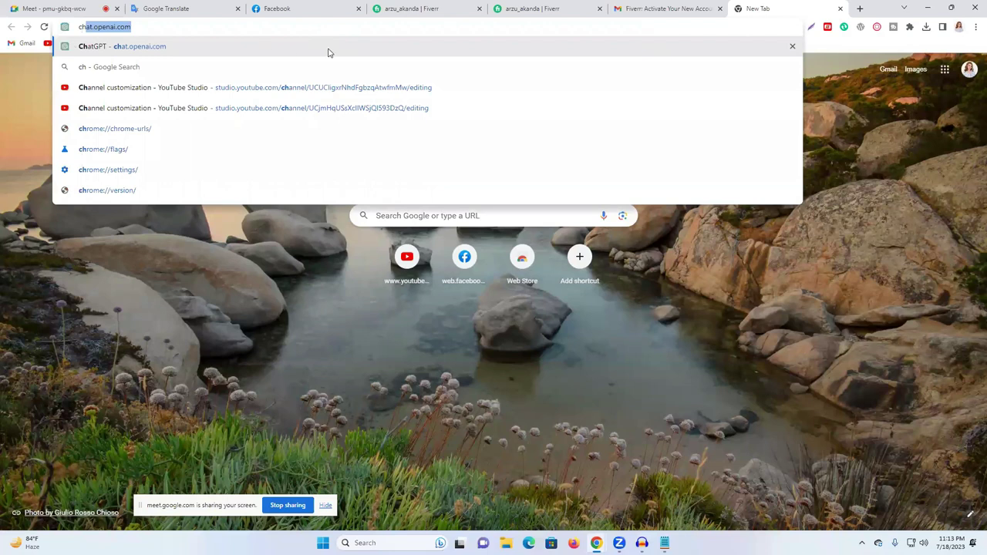
key(Return)
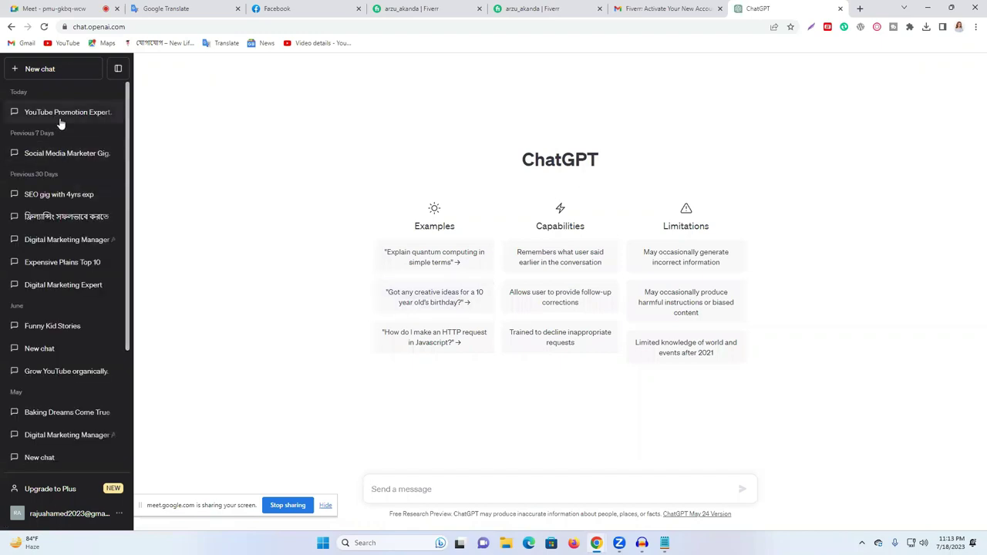
click(60, 120)
- Paste the copied profile description, append 'rewrite', and send it
key(ctrl+v)
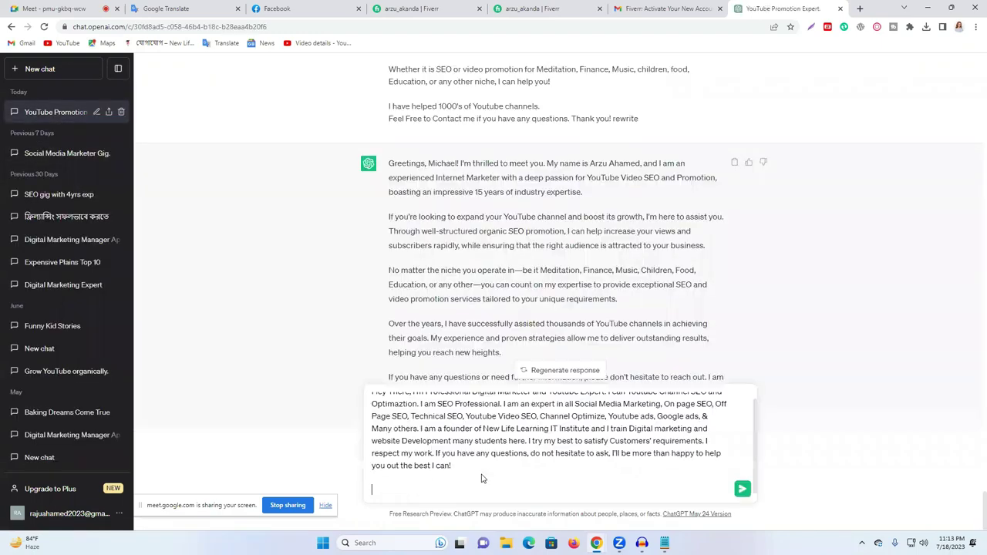
click(480, 466)
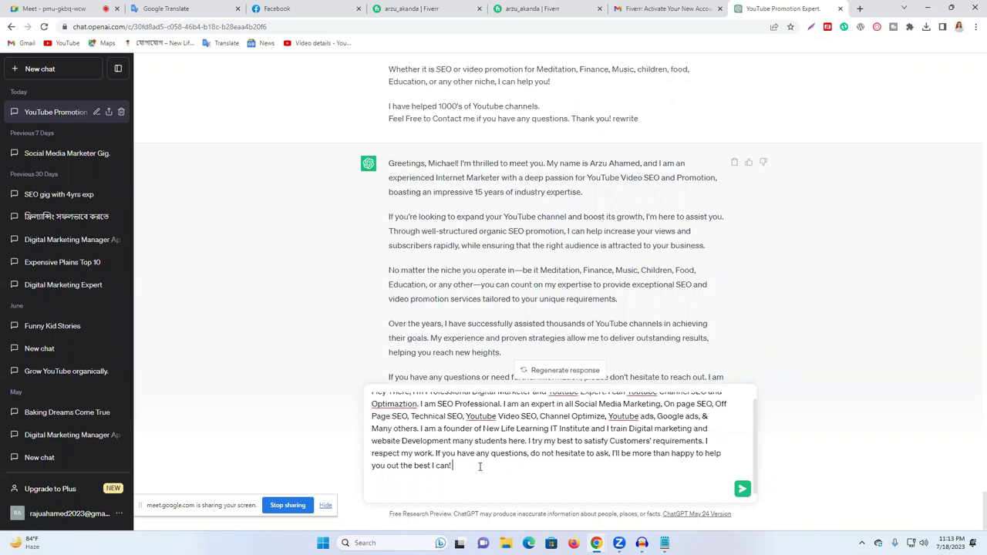
text(rewrite)
click(741, 489)
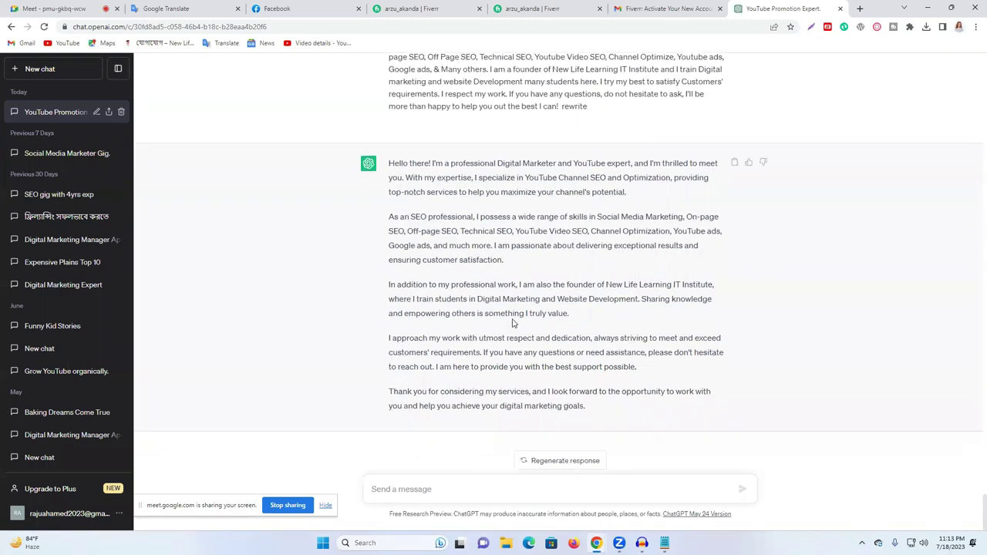
- Regenerate the rewrite and select the whole 'rewrite' prompt message
click(556, 461)
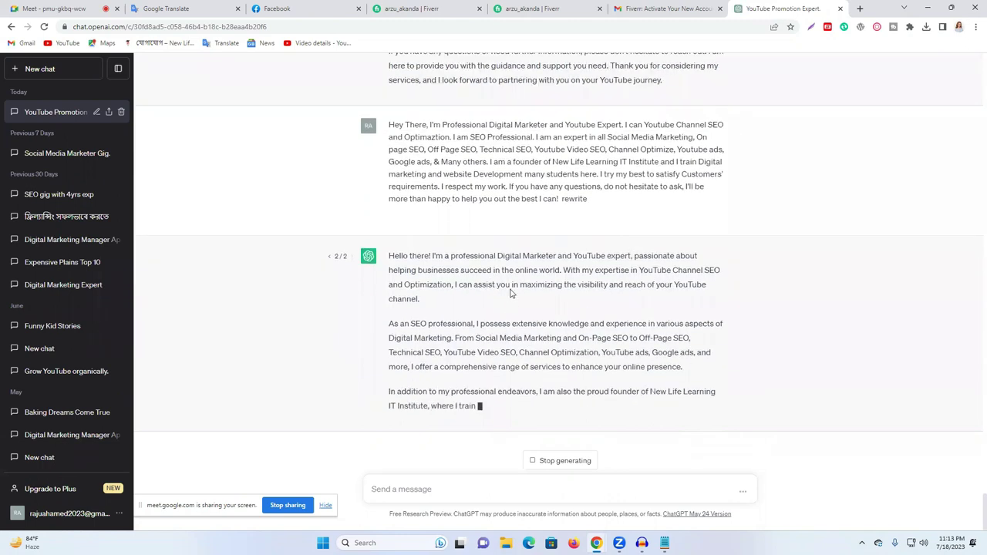
scroll(606, 307, up, 1)
scroll(606, 307, up, 4)
scroll(505, 247, down, 5)
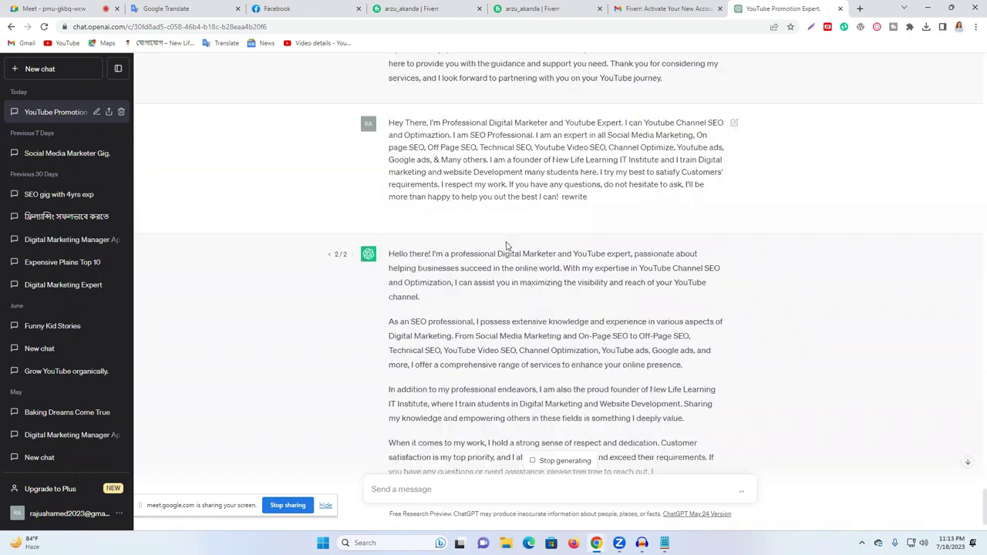
triple_click(494, 176)
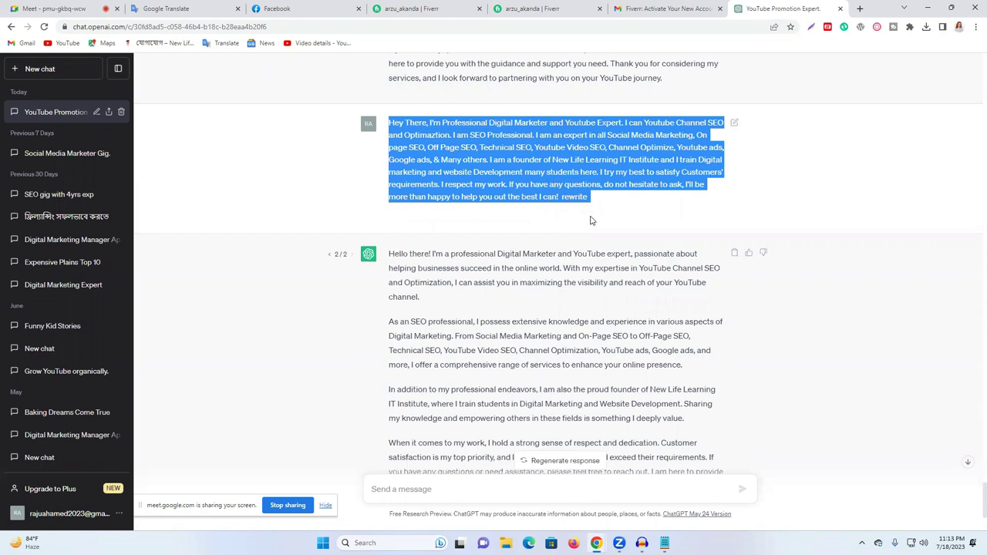
- Open the older Social Media Marketer Gig conversation
scroll(591, 218, down, 2)
scroll(667, 254, up, 8)
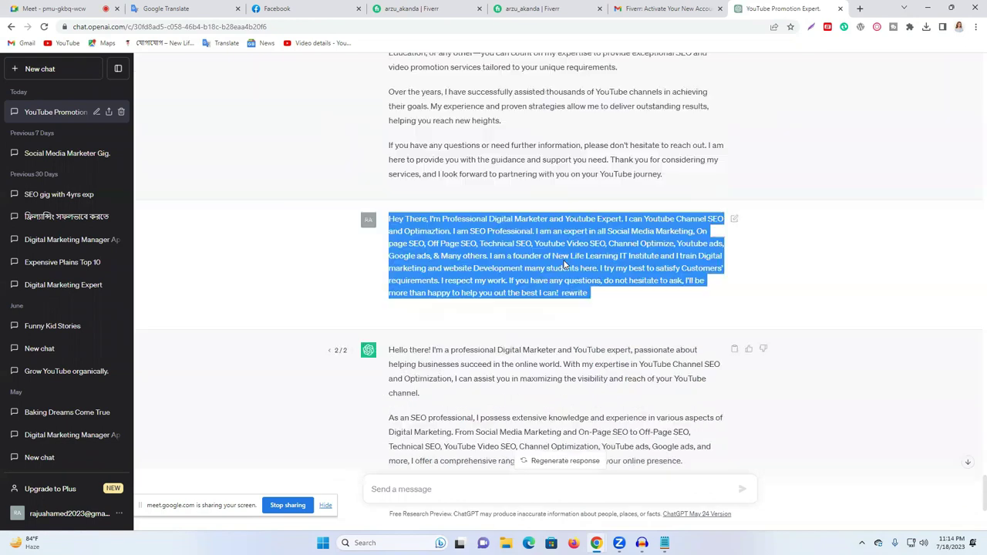
scroll(565, 300, up, 10)
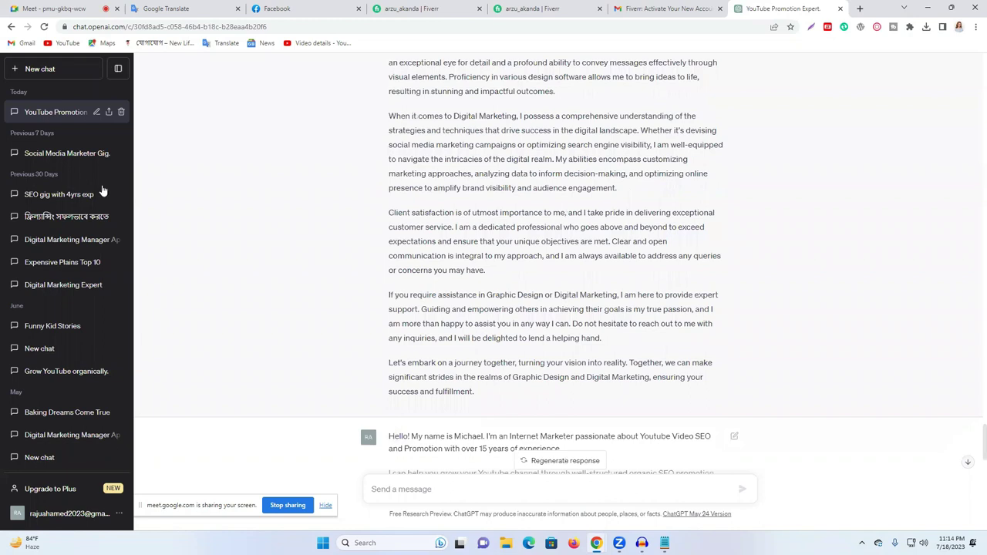
click(61, 153)
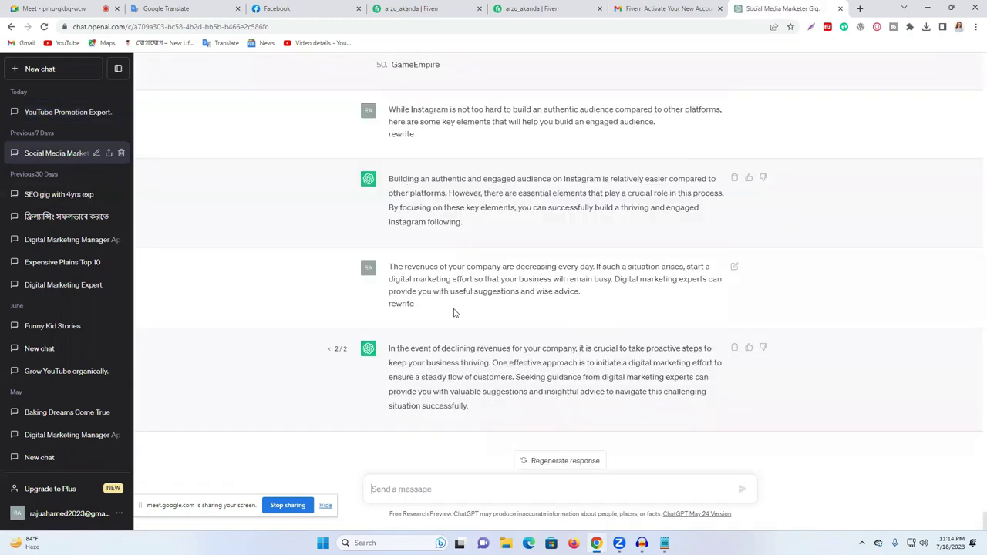
- Browse older chats: LinkedIn description, marketing resume, SEO Specialist for Hire, Insta Marketing, WordPress
scroll(66, 432, down, 3)
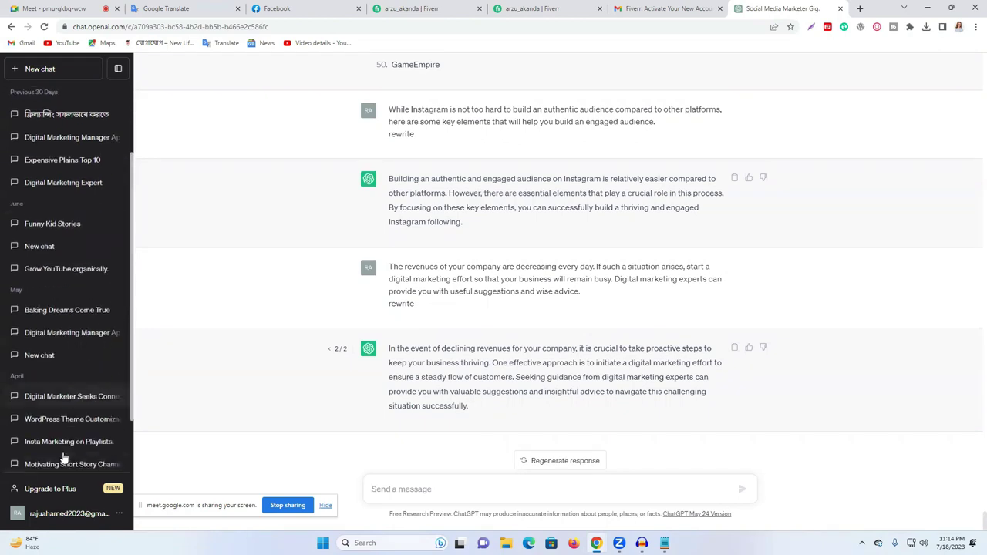
click(69, 395)
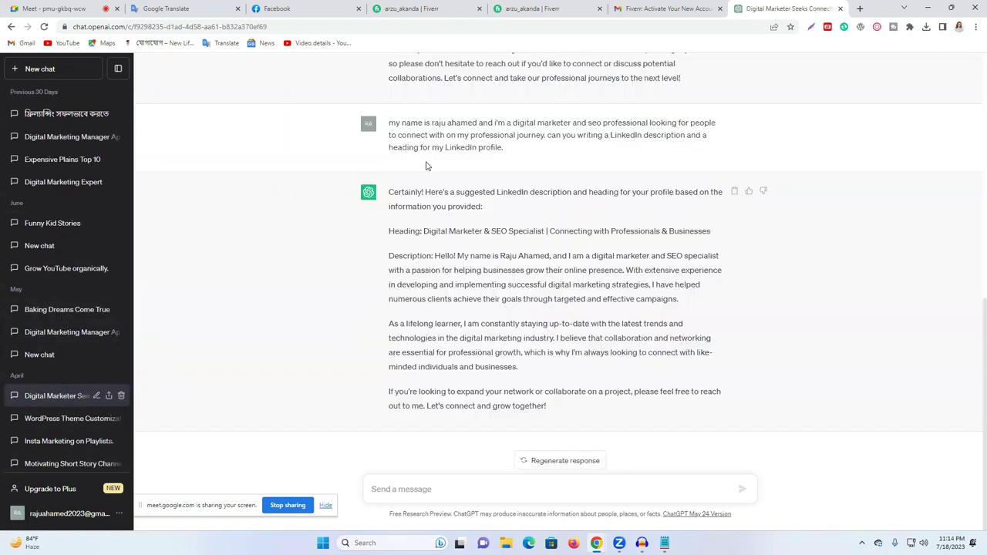
scroll(51, 317, down, 2)
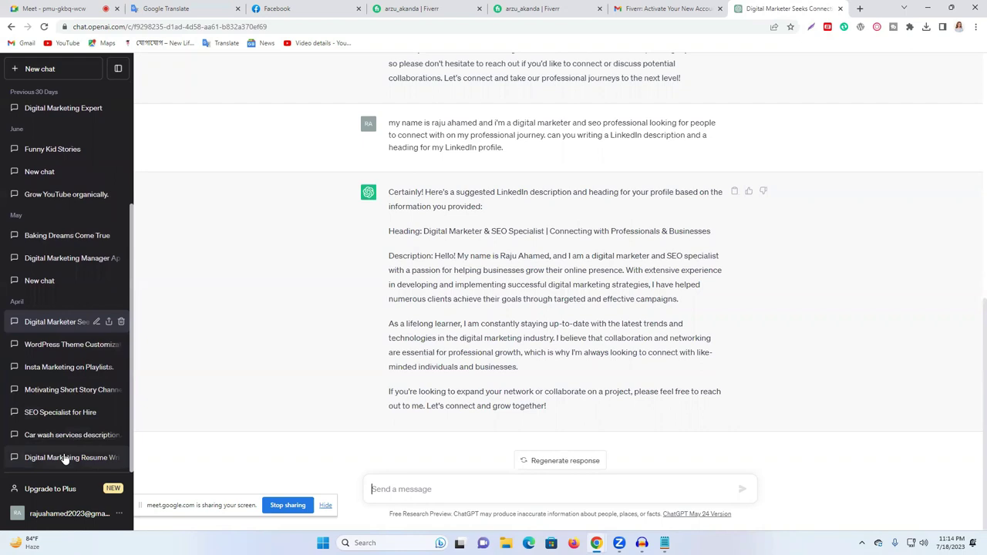
click(66, 458)
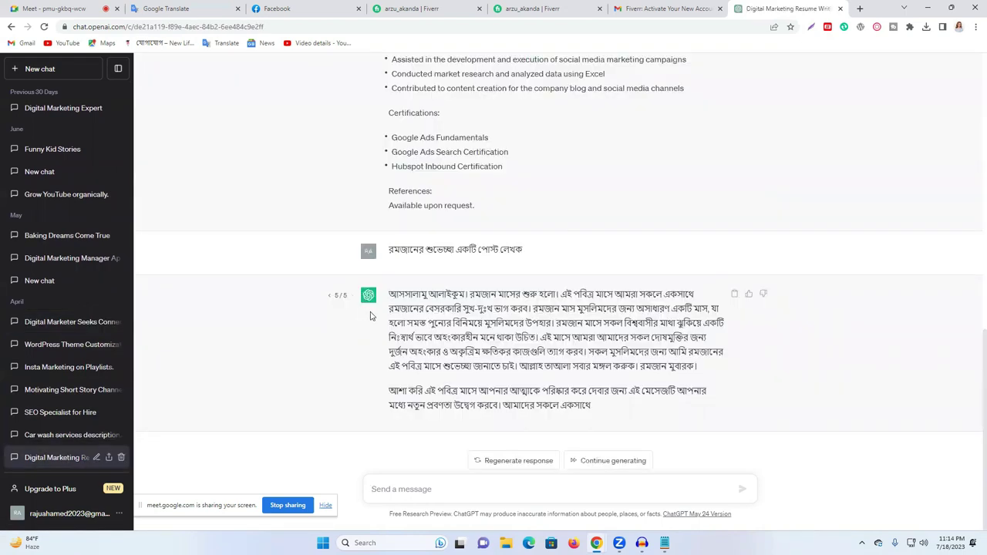
click(60, 414)
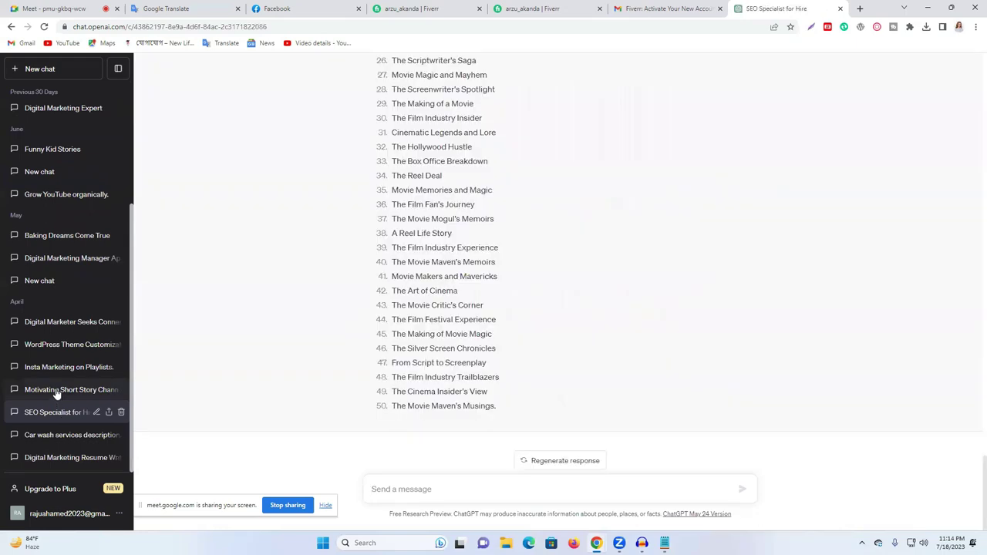
click(56, 392)
click(49, 367)
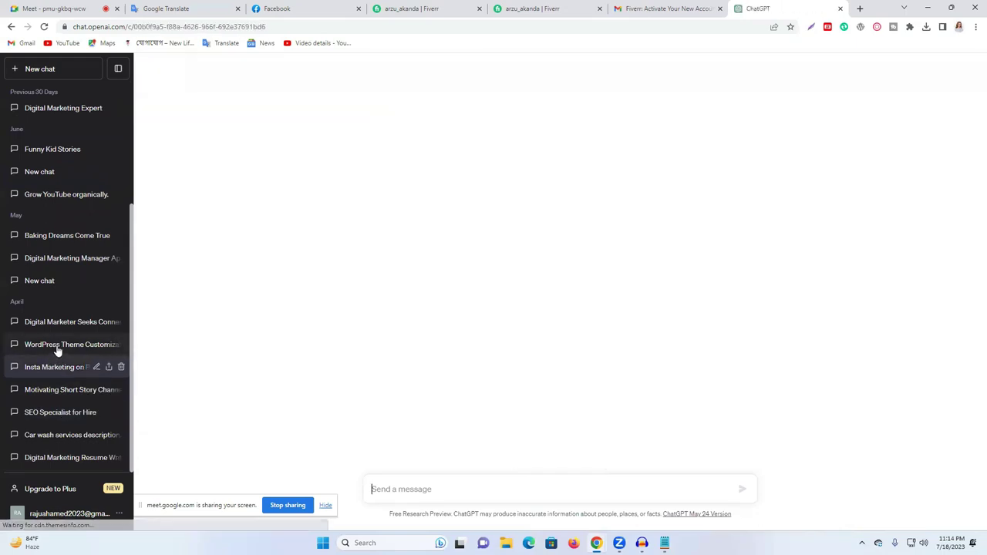
click(57, 346)
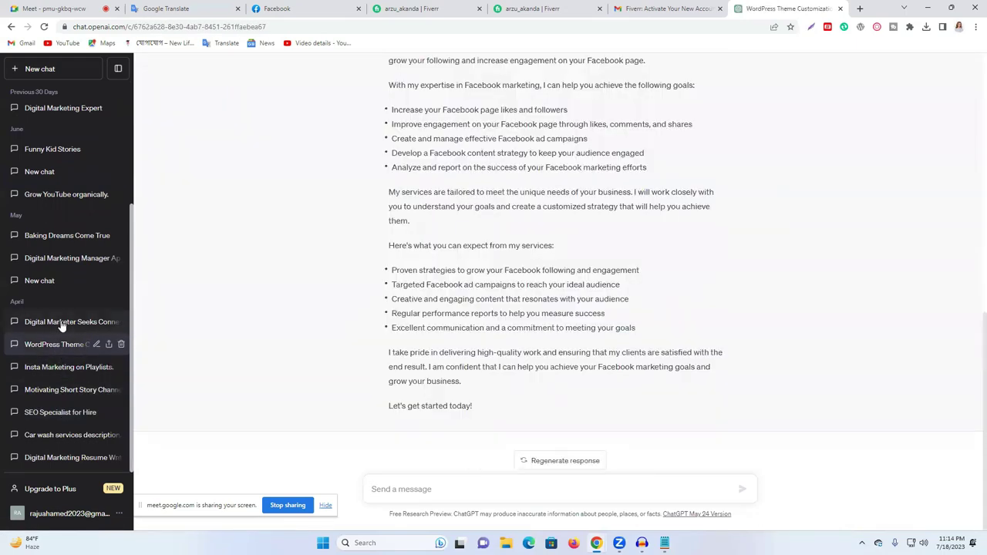
click(61, 323)
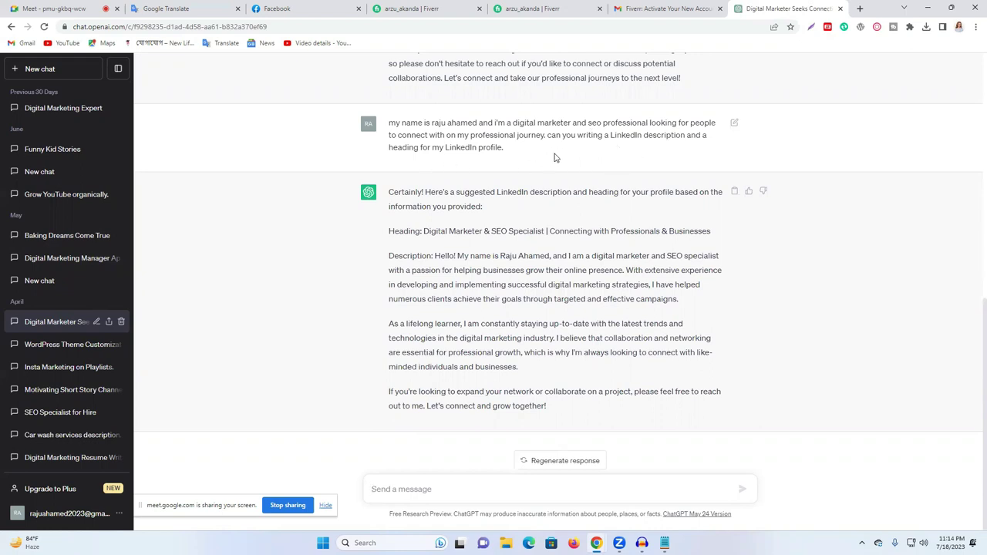
- Check the cover-letter and Baking Dreams Come True chats, then bring up Google Translate
click(69, 257)
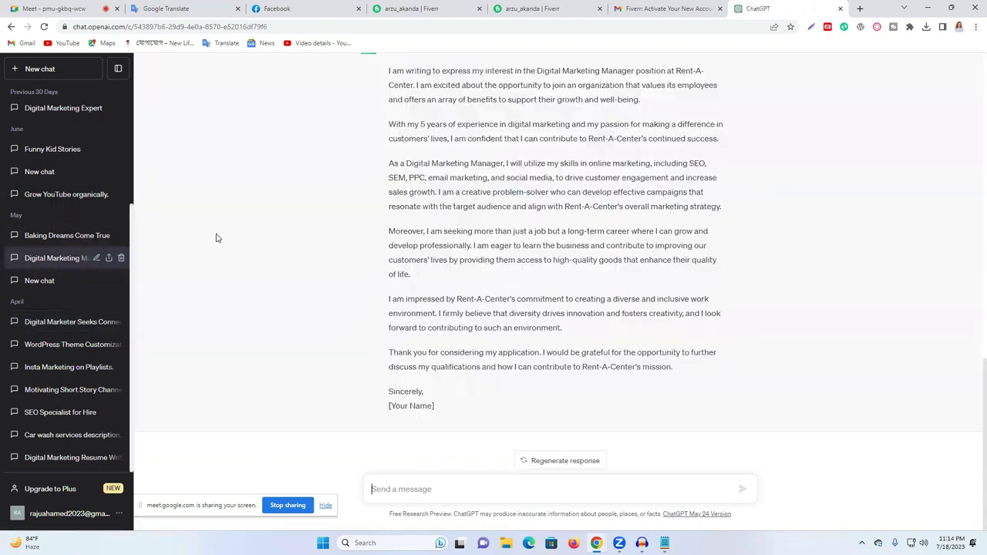
scroll(424, 247, up, 5)
scroll(424, 247, up, 8)
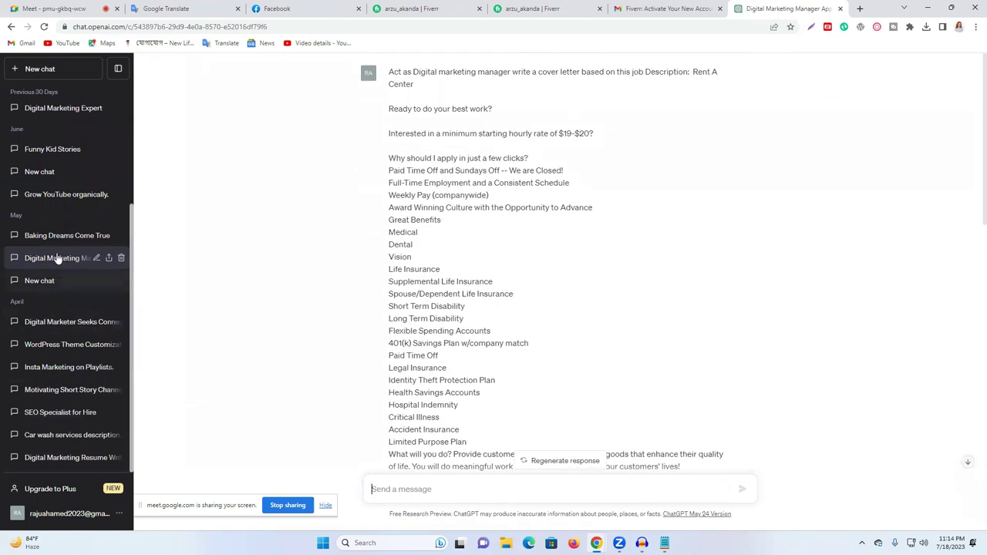
click(65, 235)
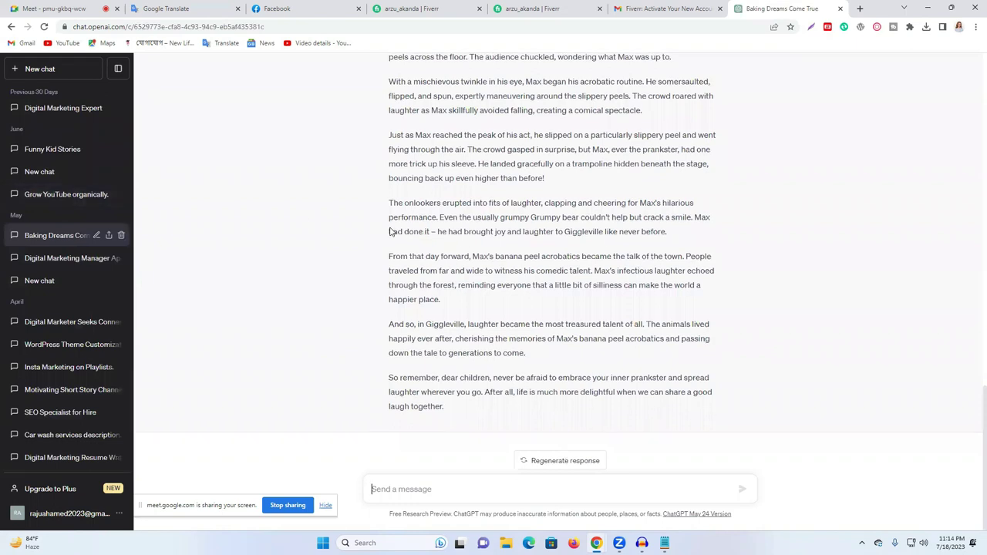
scroll(390, 254, up, 5)
scroll(389, 262, up, 10)
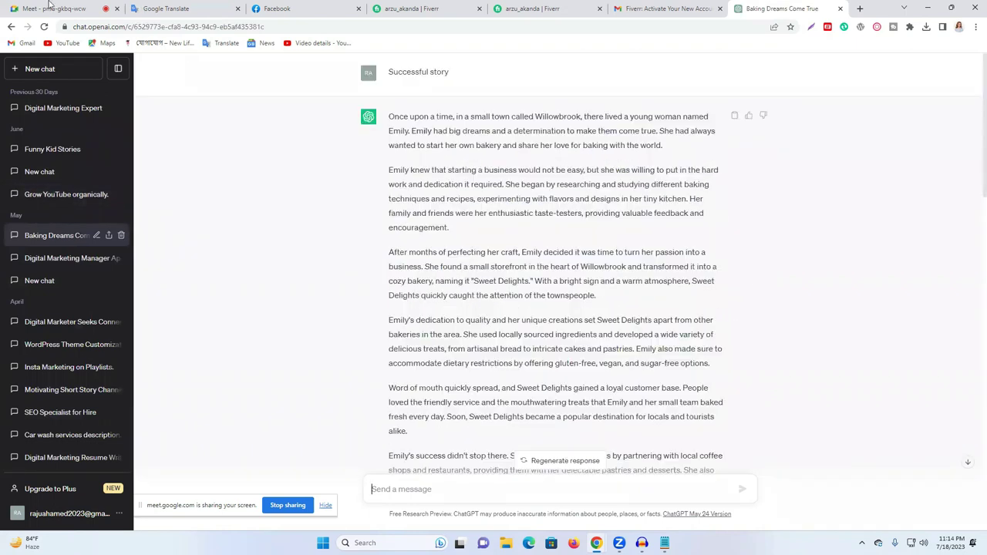
click(167, 8)
click(10, 27)
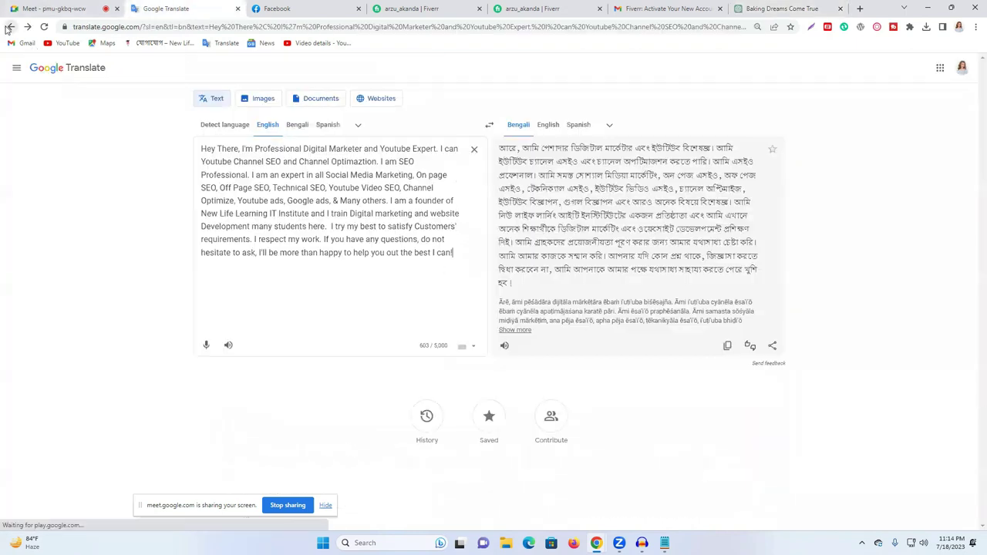
- Walk back through earlier Translate versions of the profile text, then return to Fiverr's Skills list
click(10, 27)
click(9, 27)
click(9, 27)
click(9, 27)
click(10, 27)
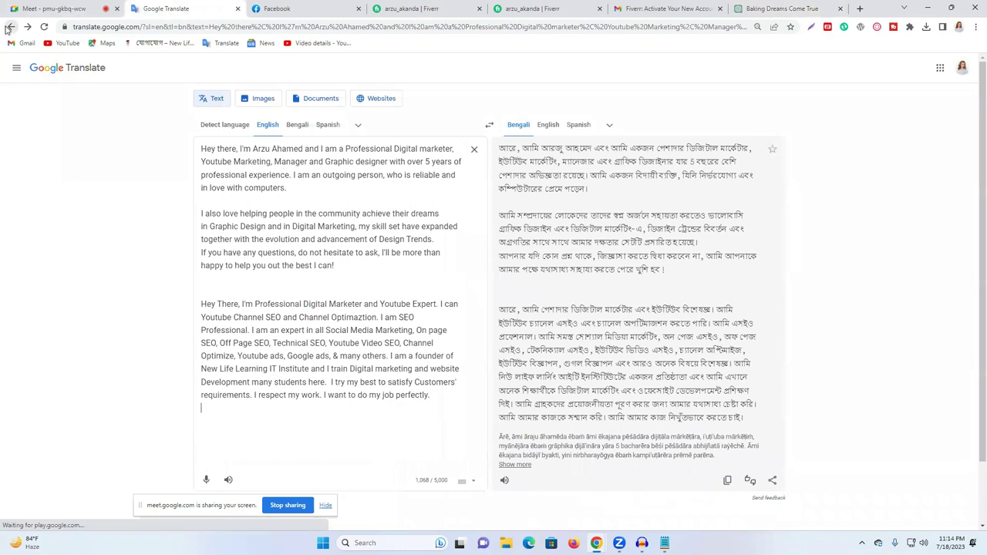
click(9, 27)
click(9, 27)
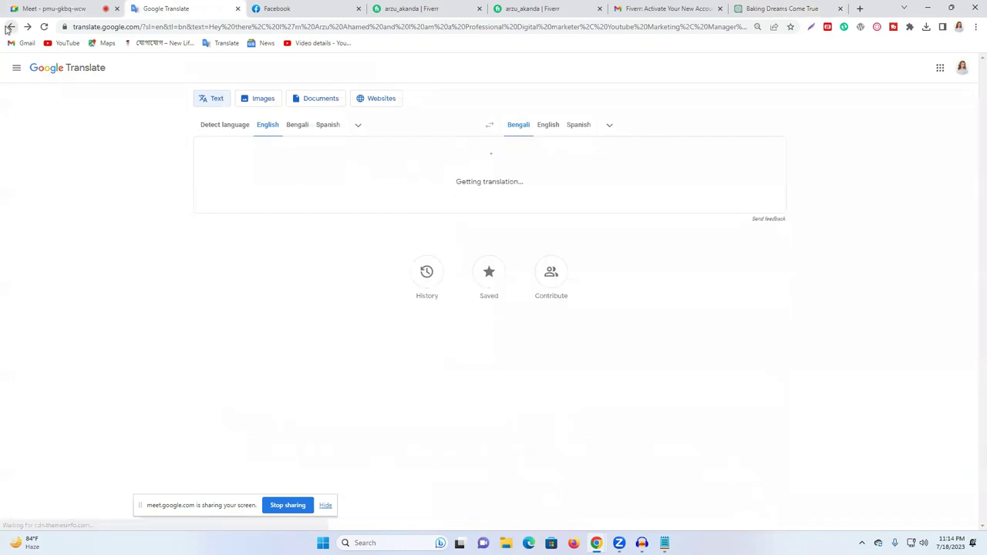
click(9, 27)
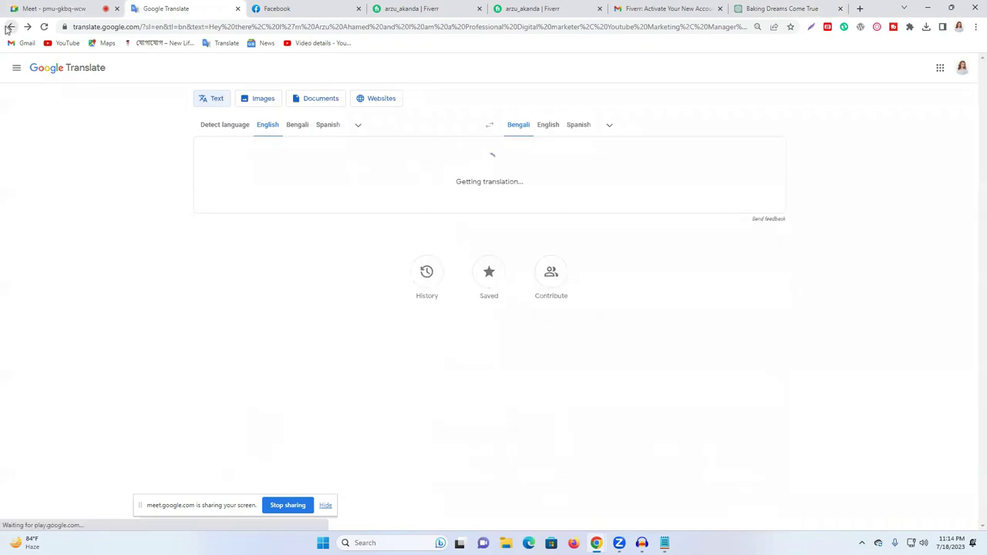
click(9, 27)
click(9, 27)
click(9, 27)
click(9, 27)
click(9, 27)
click(4, 29)
click(5, 30)
click(5, 29)
click(5, 29)
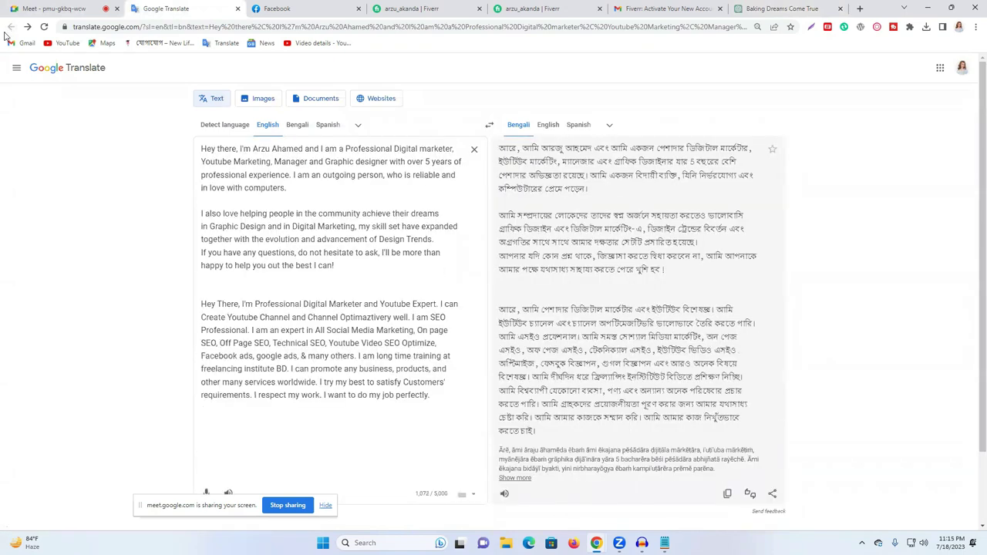
click(434, 7)
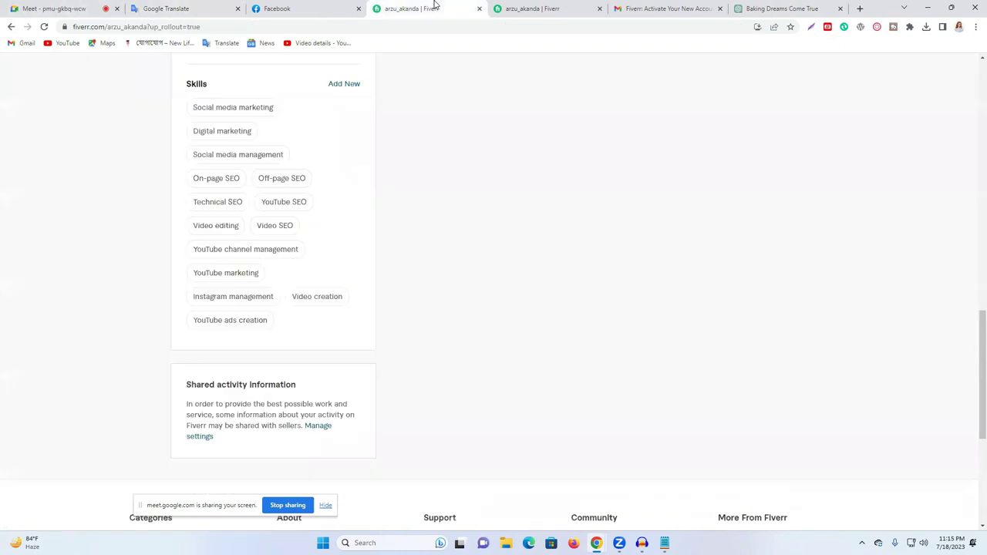
- Cycle through the Fiverr and email tabs back to ChatGPT's Grow YouTube organically chat
click(551, 8)
click(668, 9)
click(781, 8)
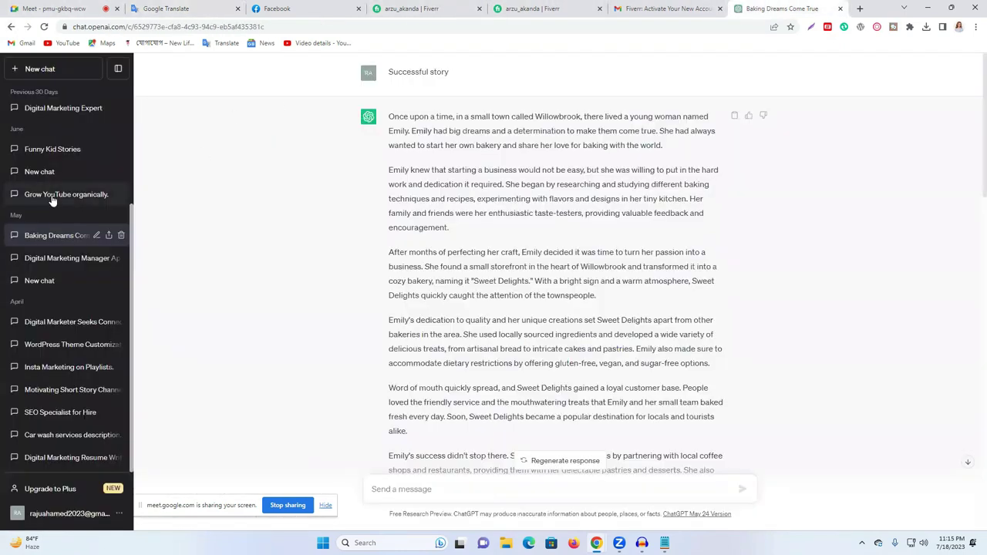
click(71, 197)
scroll(495, 263, up, 3)
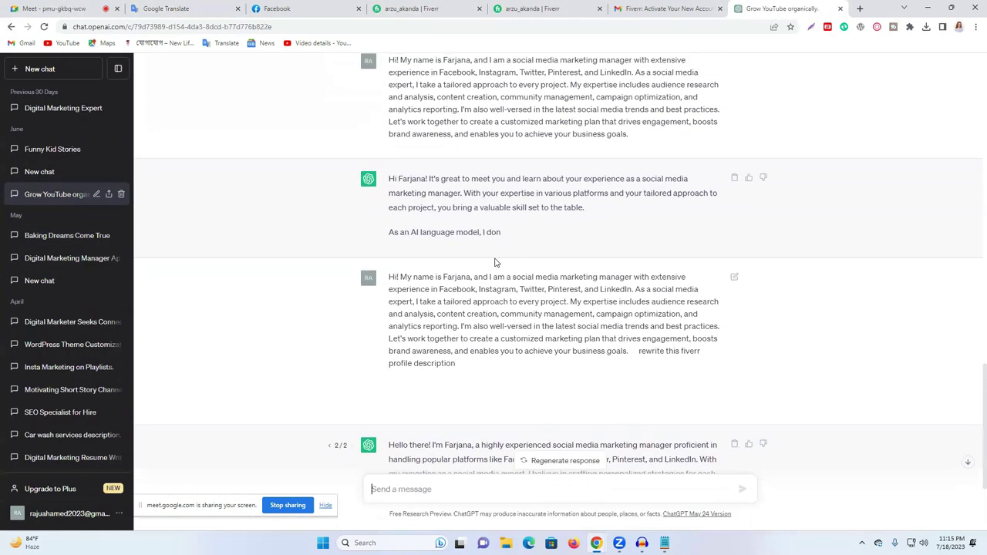
scroll(460, 207, up, 8)
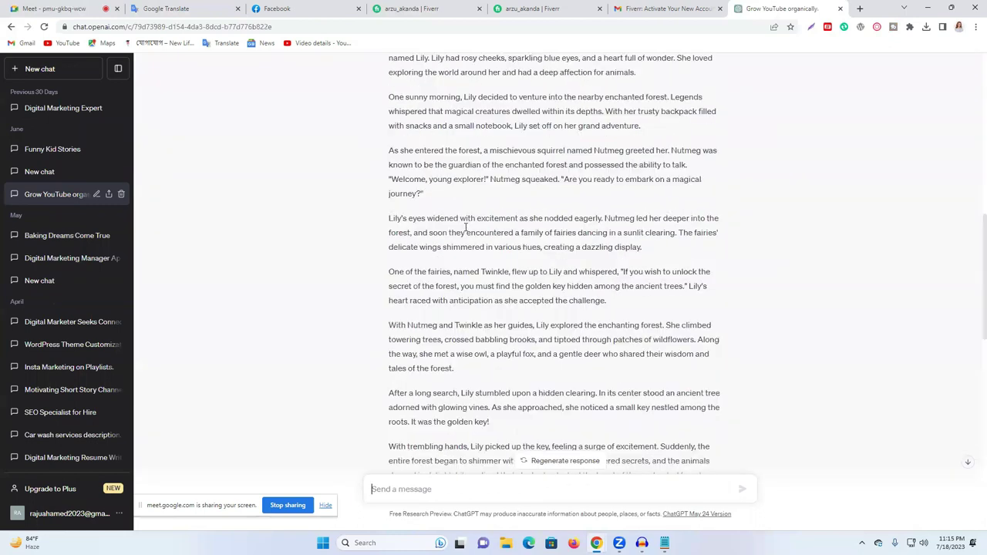
scroll(467, 255, up, 6)
scroll(463, 251, up, 2)
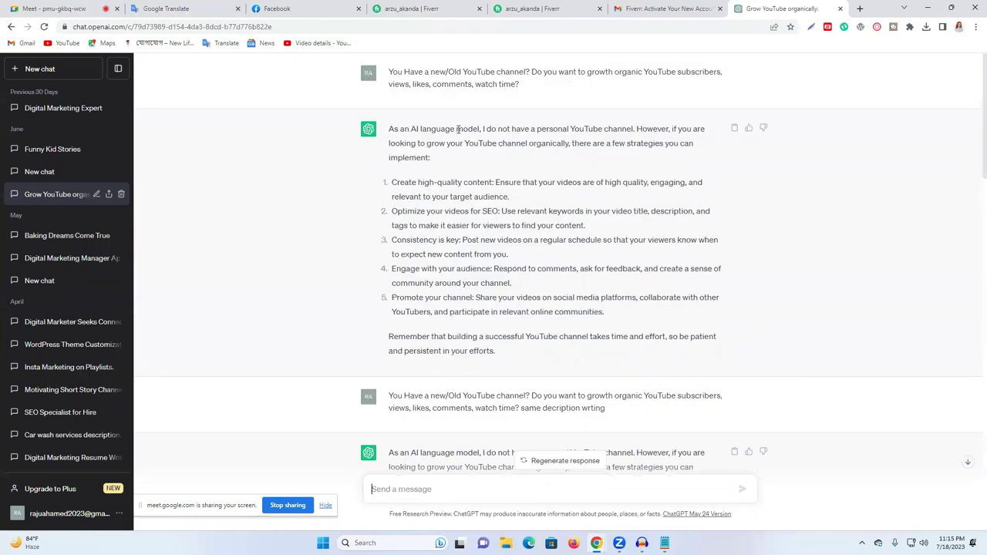
- Browse the Funny Kid Stories and Digital Marketing Expert chats, ending on YouTube Promotion Expert
click(30, 171)
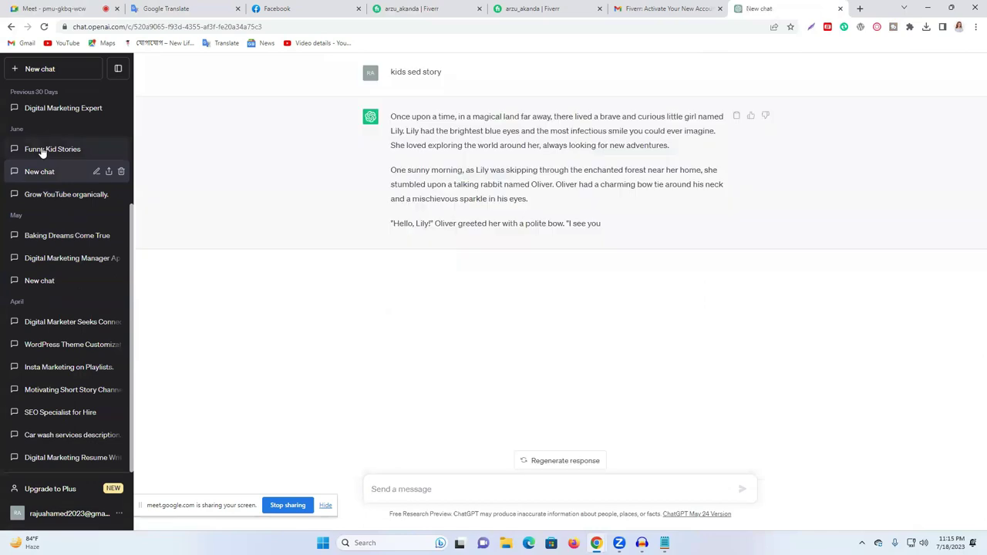
double_click(42, 151)
click(55, 108)
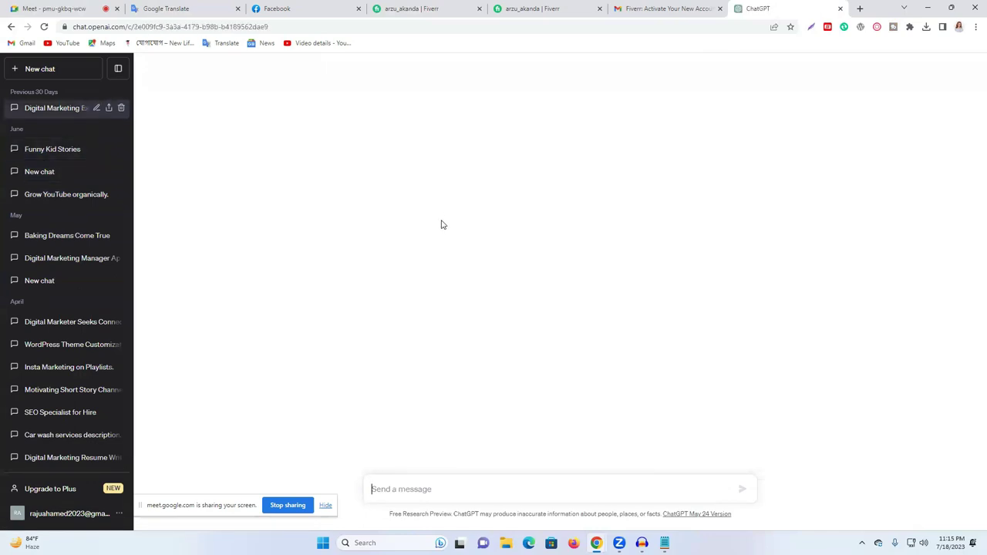
scroll(450, 245, up, 10)
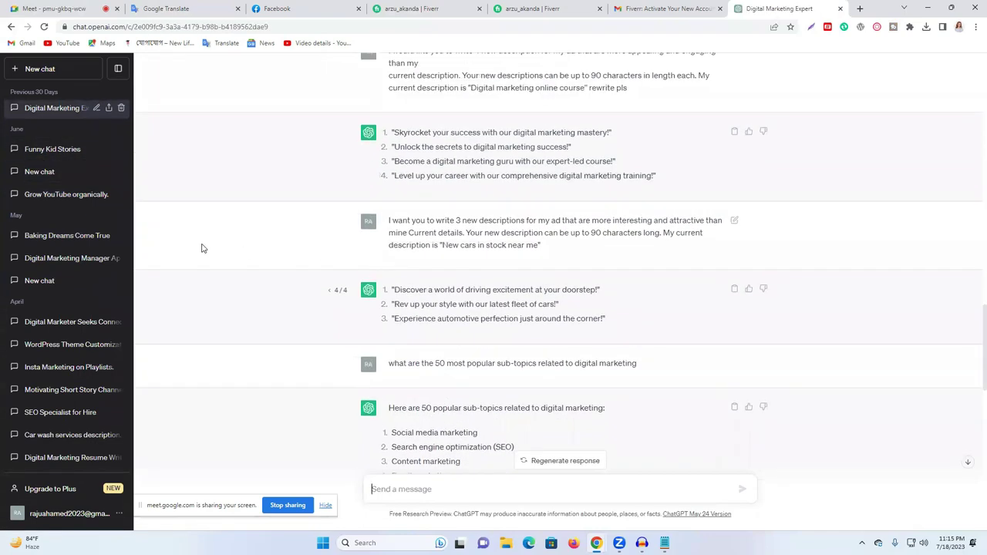
scroll(62, 185, up, 5)
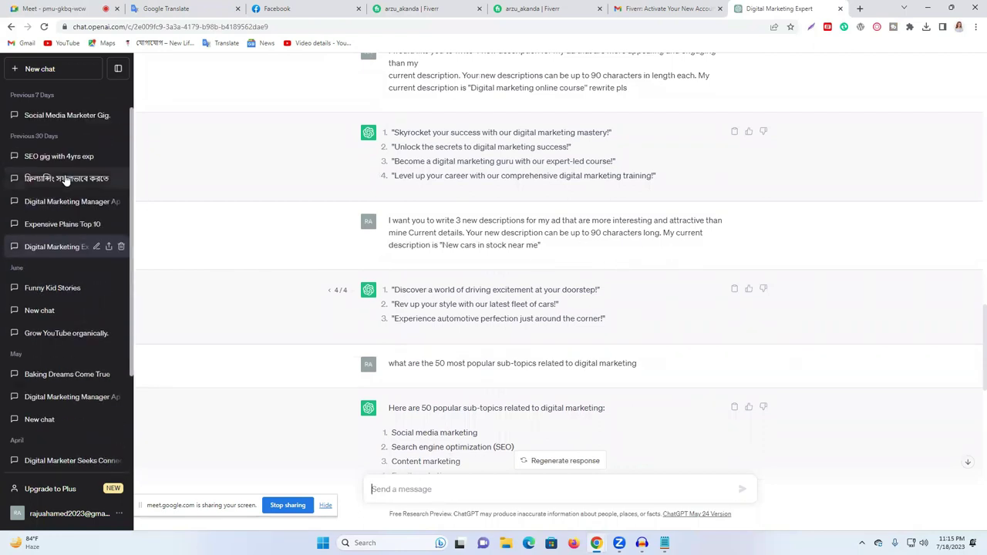
click(63, 158)
click(61, 112)
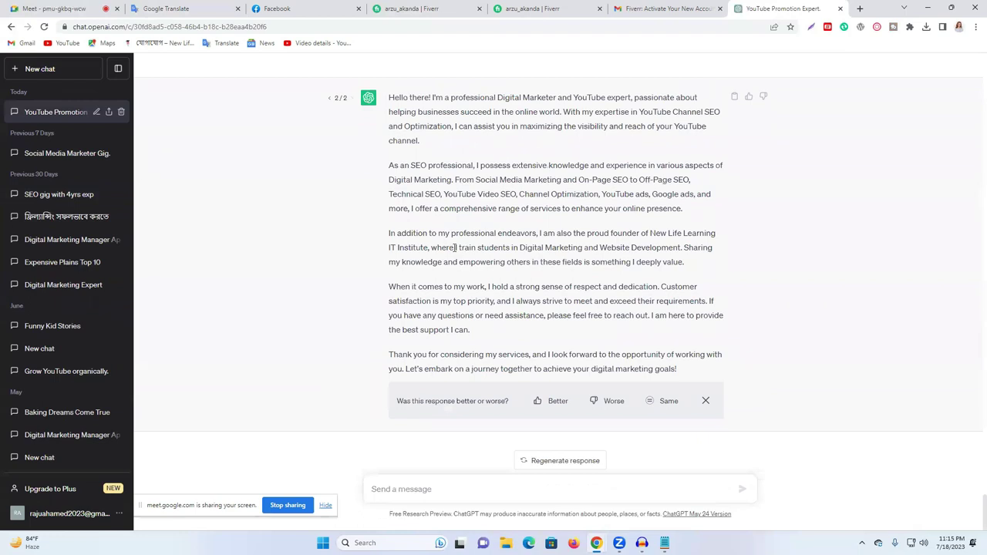
- Scroll up and select the first paragraph of the earlier profile prompt
scroll(455, 248, up, 2)
scroll(505, 233, up, 2)
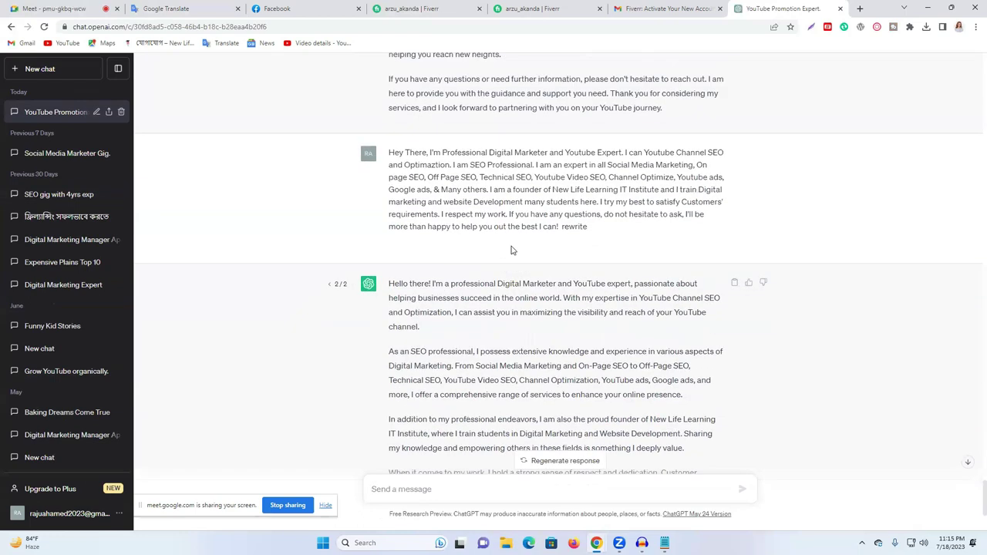
scroll(513, 242, up, 15)
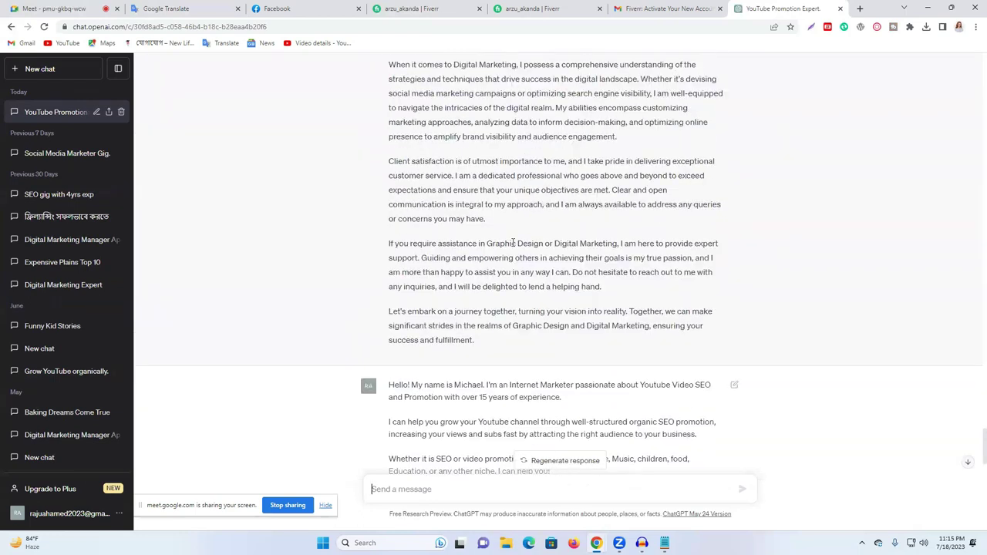
scroll(512, 243, up, 2)
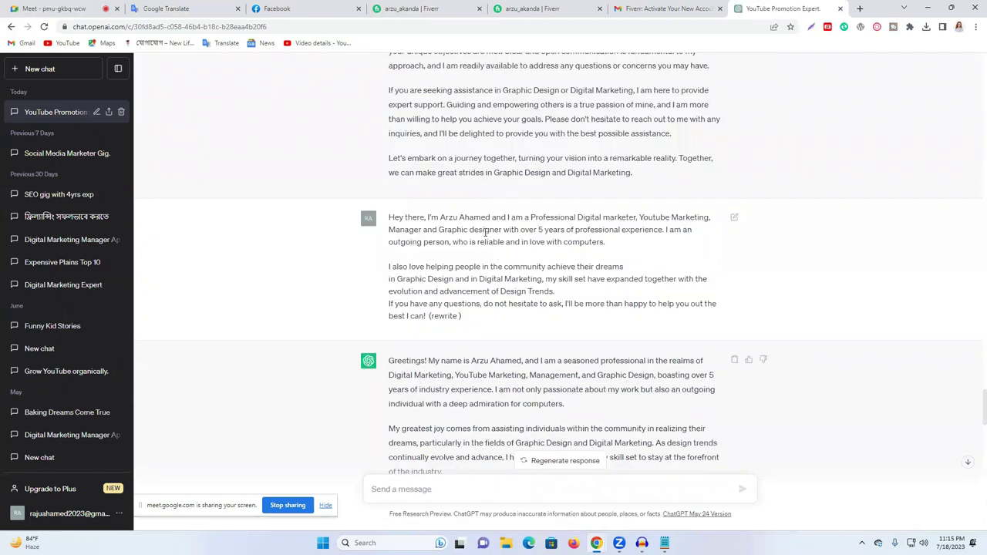
triple_click(482, 224)
- Copy the 'I am a freelancer…' YouTube-marketing gig-description prompt
scroll(482, 224, up, 4)
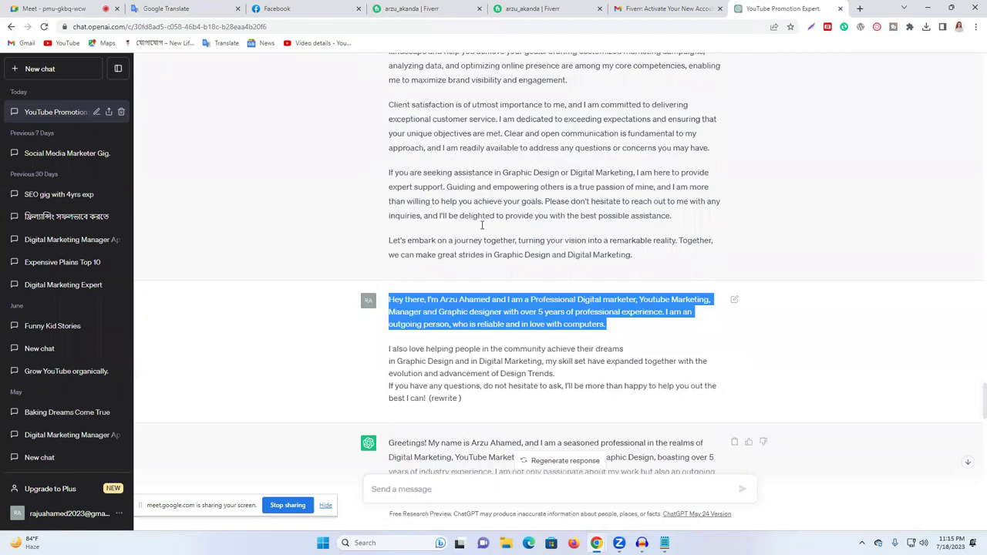
scroll(482, 229, up, 15)
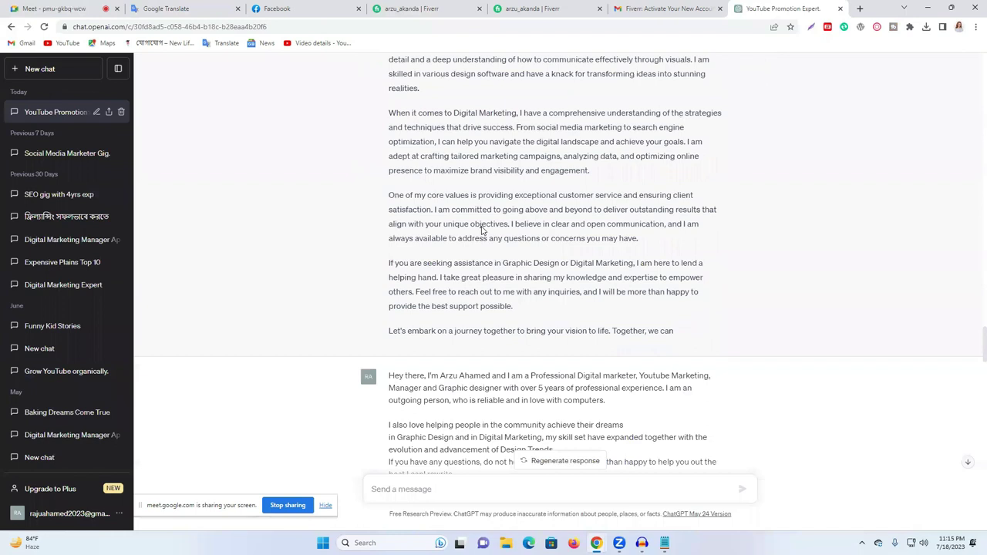
scroll(483, 227, up, 12)
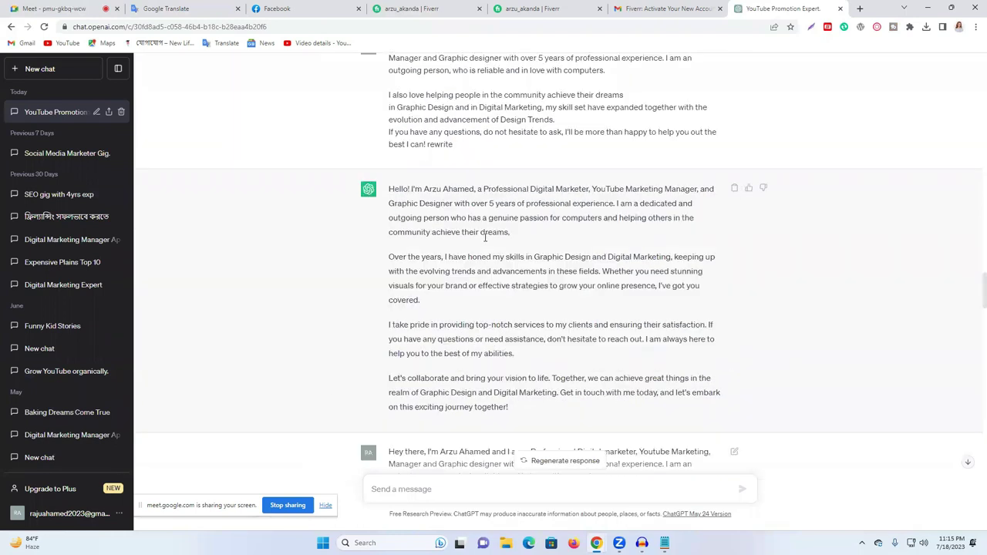
scroll(486, 246, up, 15)
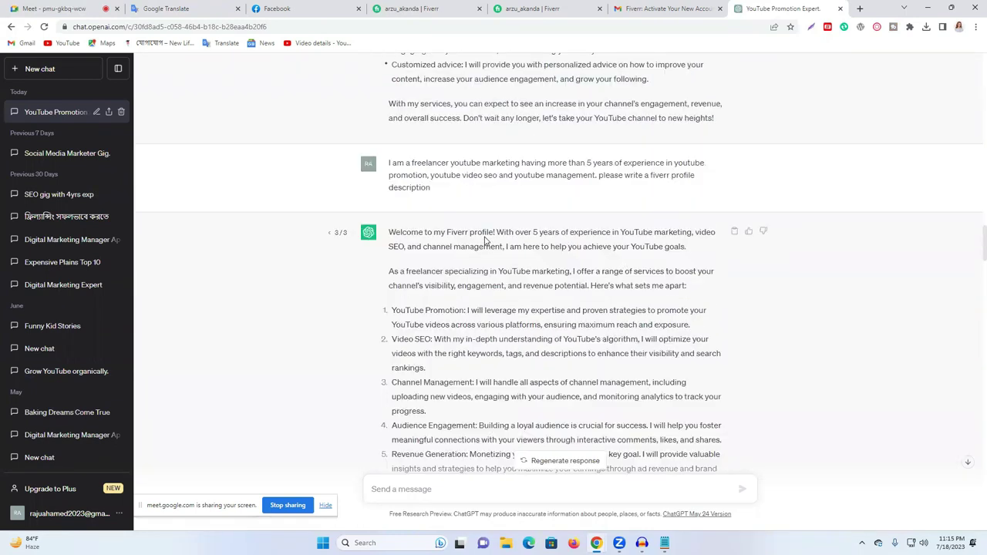
scroll(507, 382, up, 5)
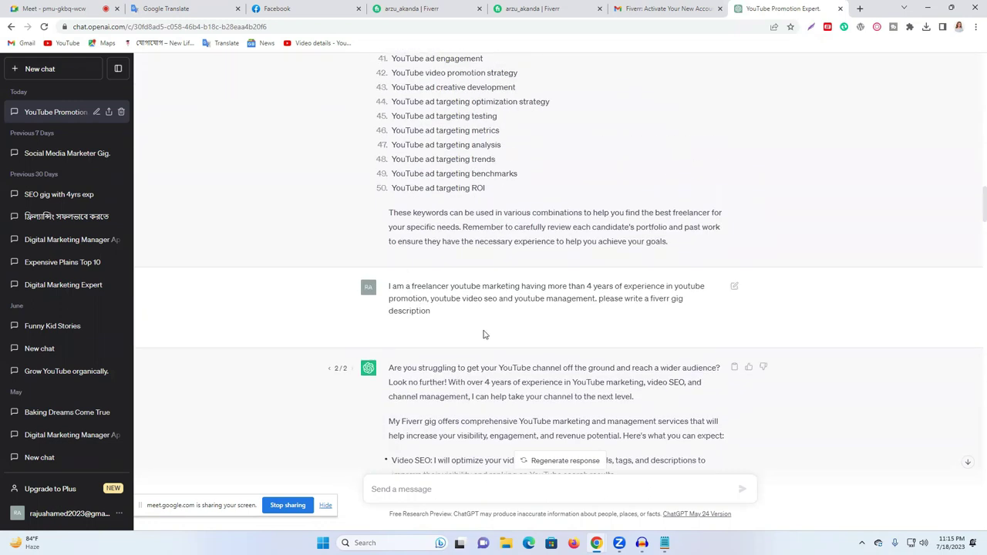
triple_click(446, 294)
right_click(449, 294)
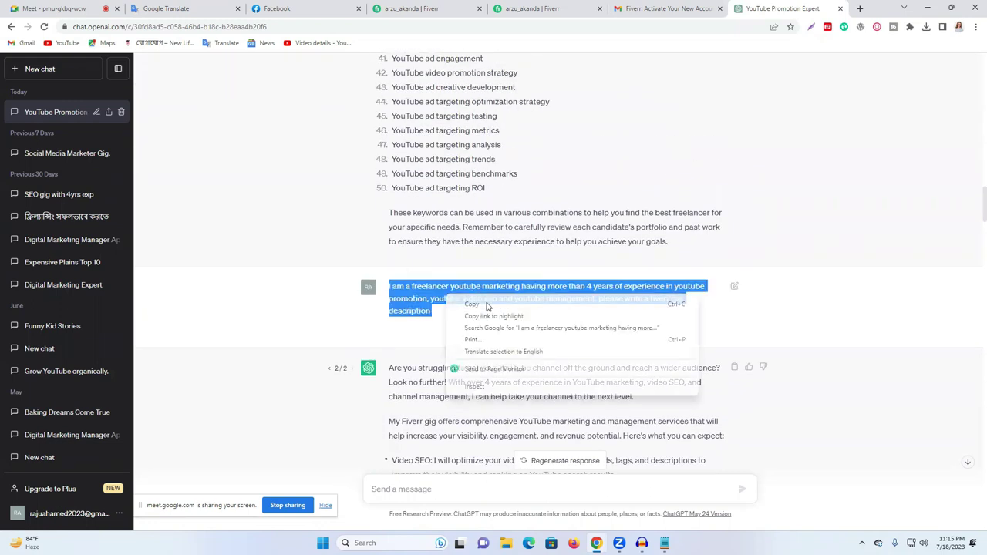
click(470, 303)
click(171, 9)
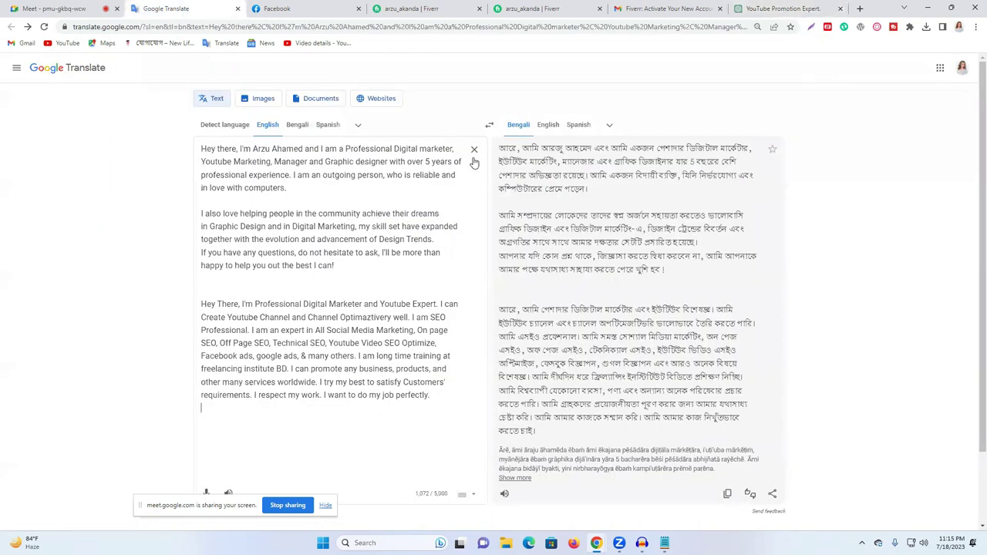
- Replace the Google Translate source with the freelancer prompt, changing it to 5 years and 'profile'
click(474, 149)
key(ctrl+v)
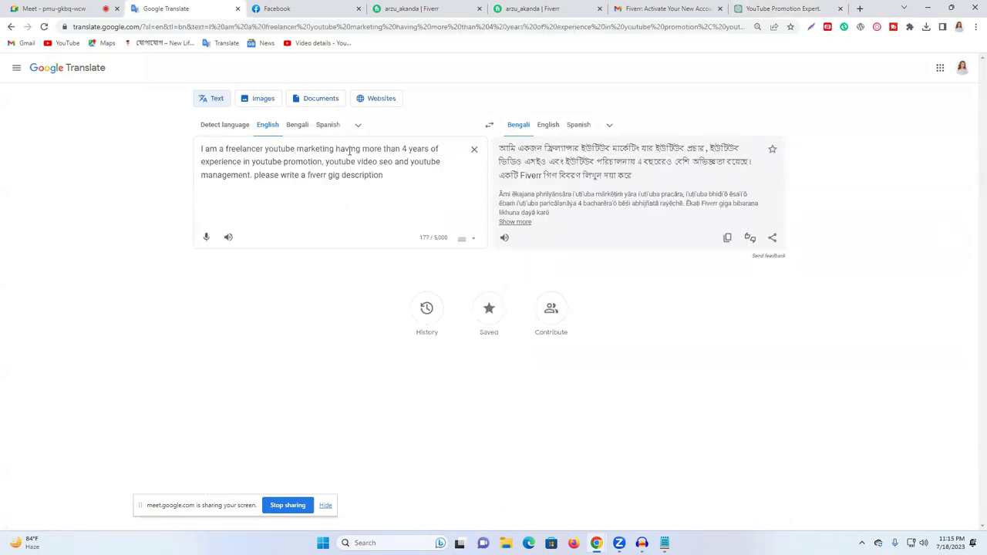
text(5)
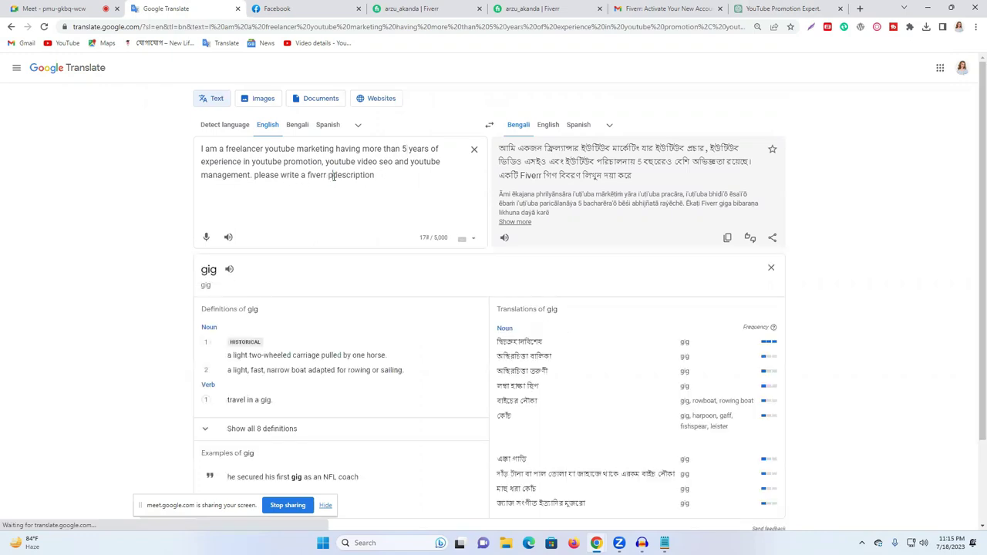
text(profile)
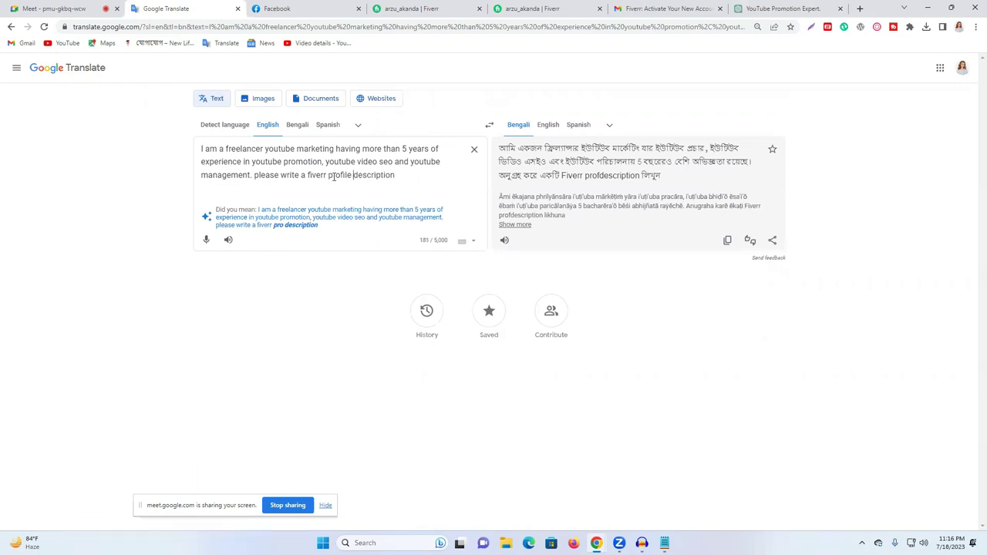
- Copy the edited prompt and return to the YouTube Promotion Expert chat
triple_click(333, 176)
right_click(349, 181)
click(375, 222)
click(786, 9)
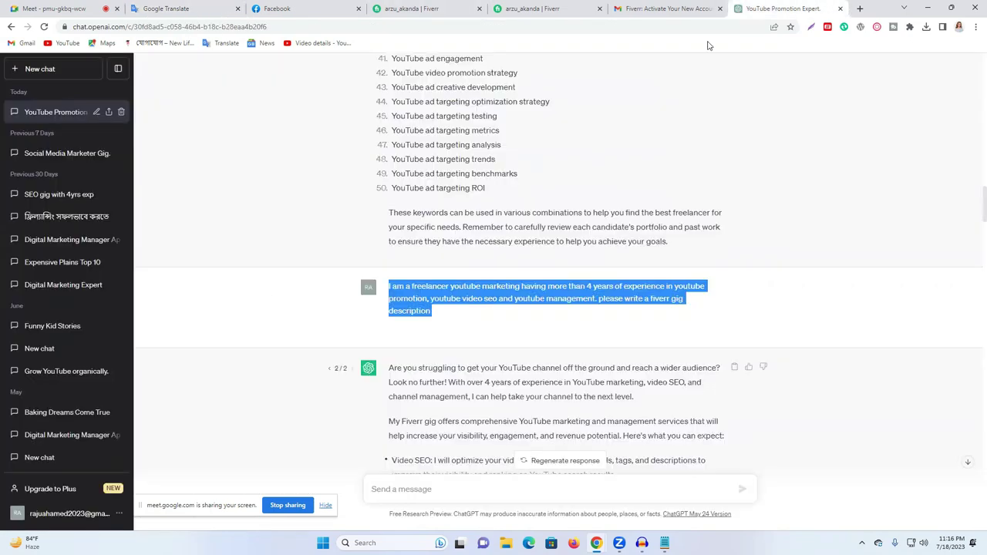
- Send the 5-year Fiverr profile description prompt to ChatGPT and regenerate its reply
click(411, 497)
key(ctrl+v)
key(Return)
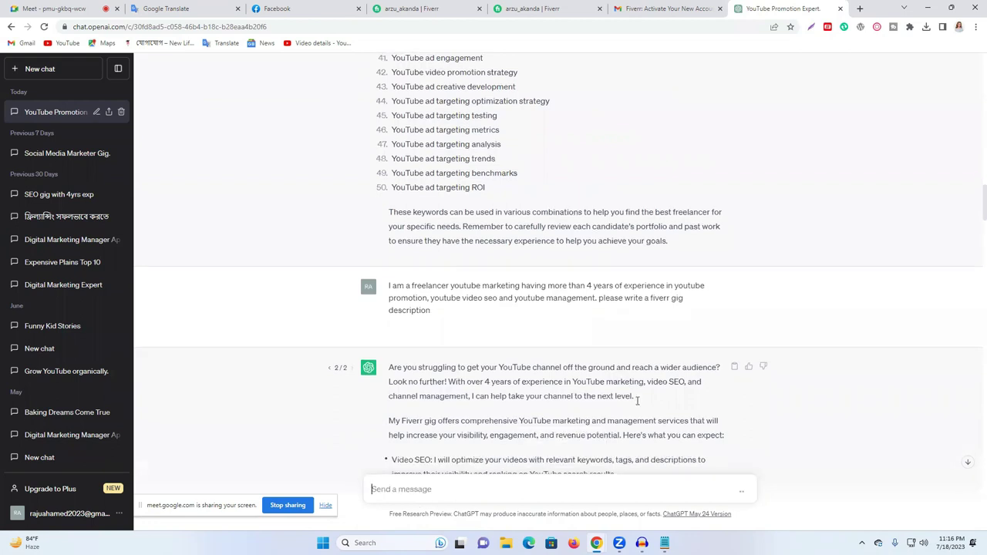
scroll(947, 221, down, 15)
scroll(972, 400, down, 20)
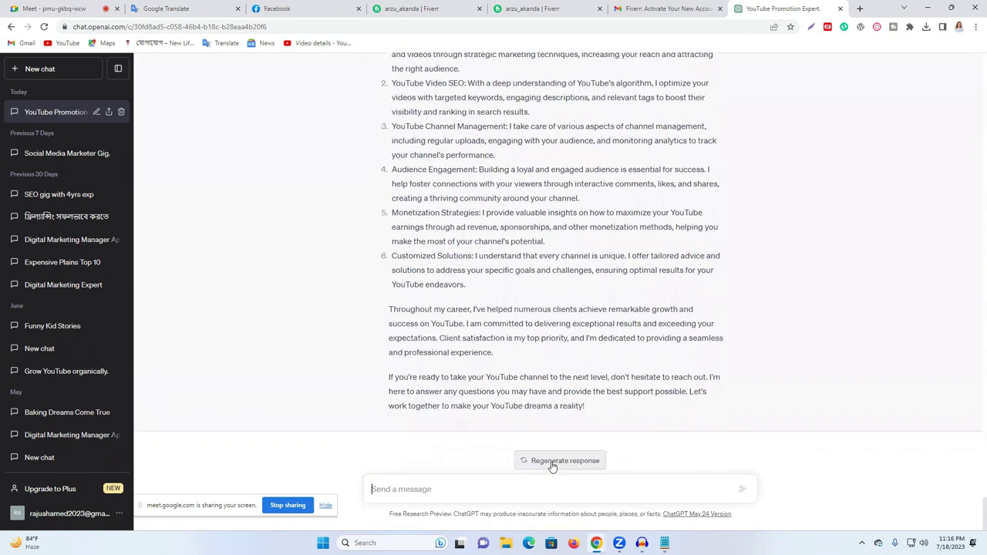
click(552, 463)
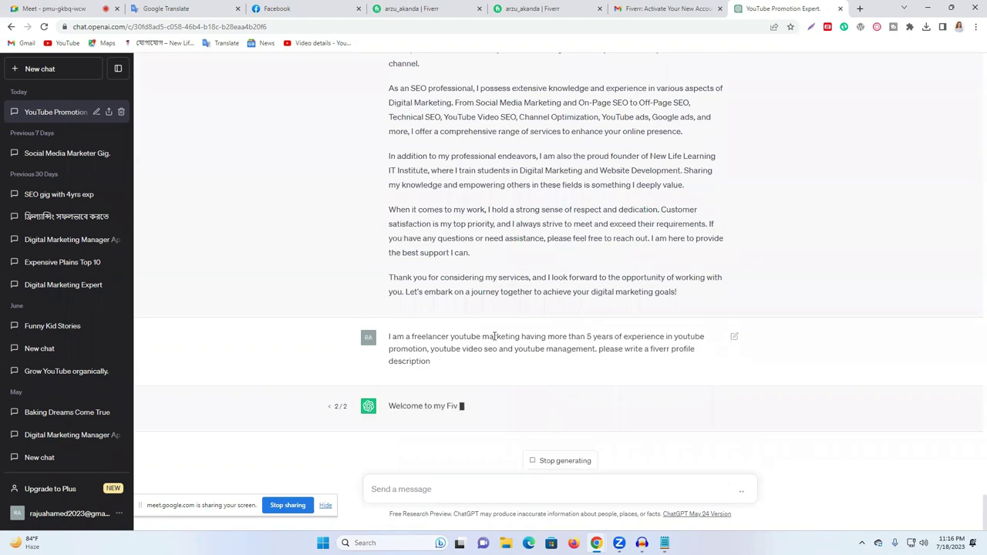